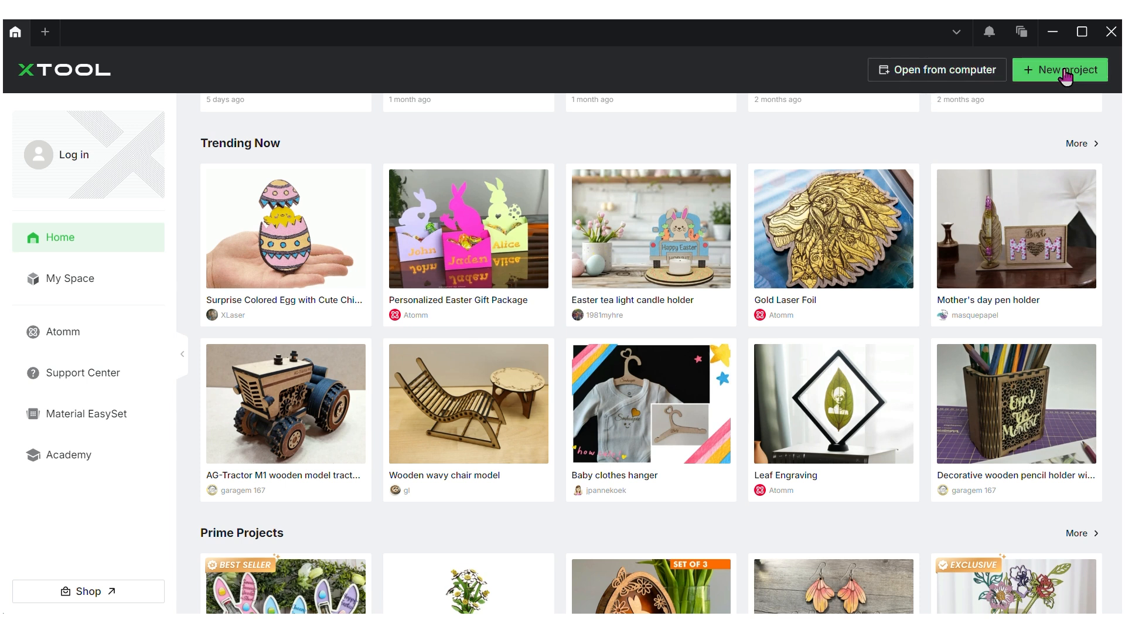
Look through the program settings from the main menu, then check the notification messages
{"action": "left_click", "coordinate": [956, 37]}
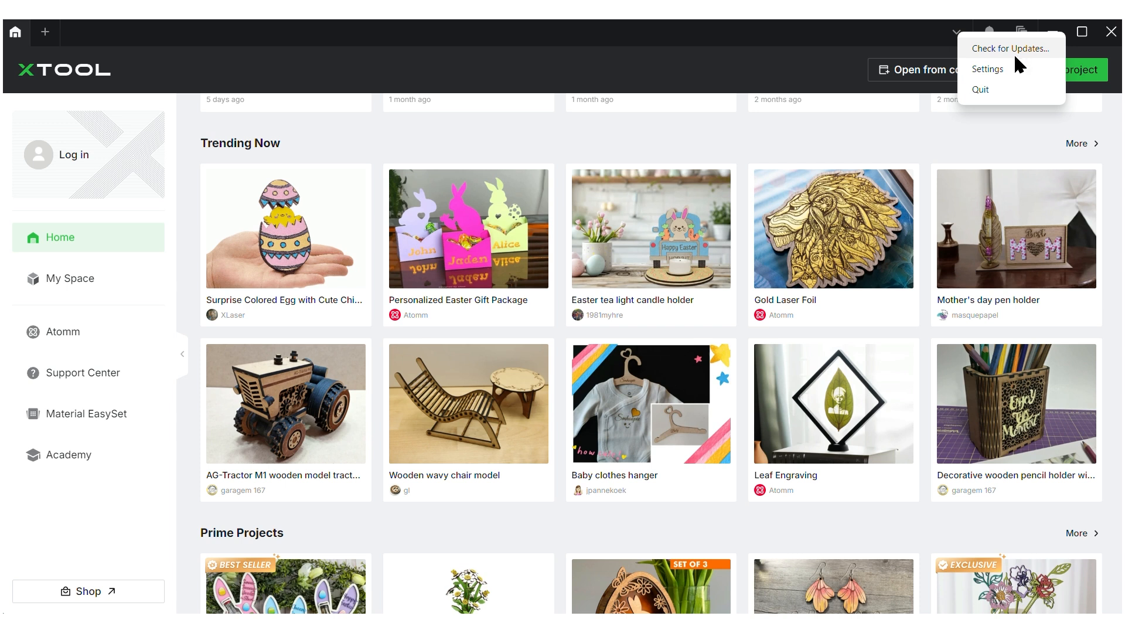
{"action": "left_click", "coordinate": [1015, 75]}
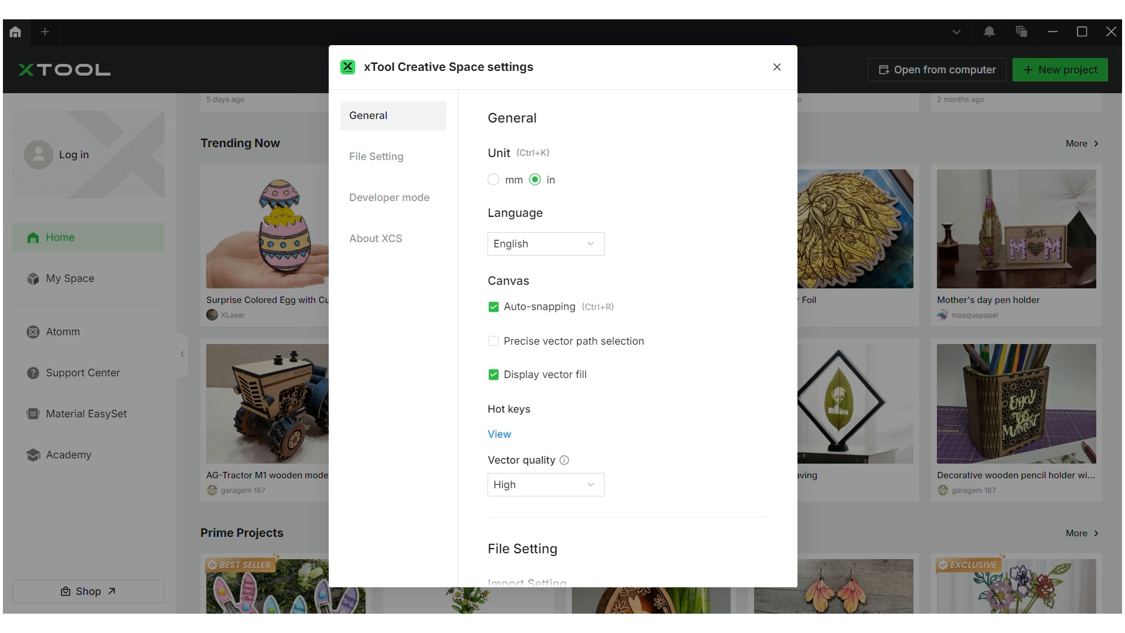
{"action": "scroll", "coordinate": [627, 340], "scroll_direction": "down", "scroll_amount": 12}
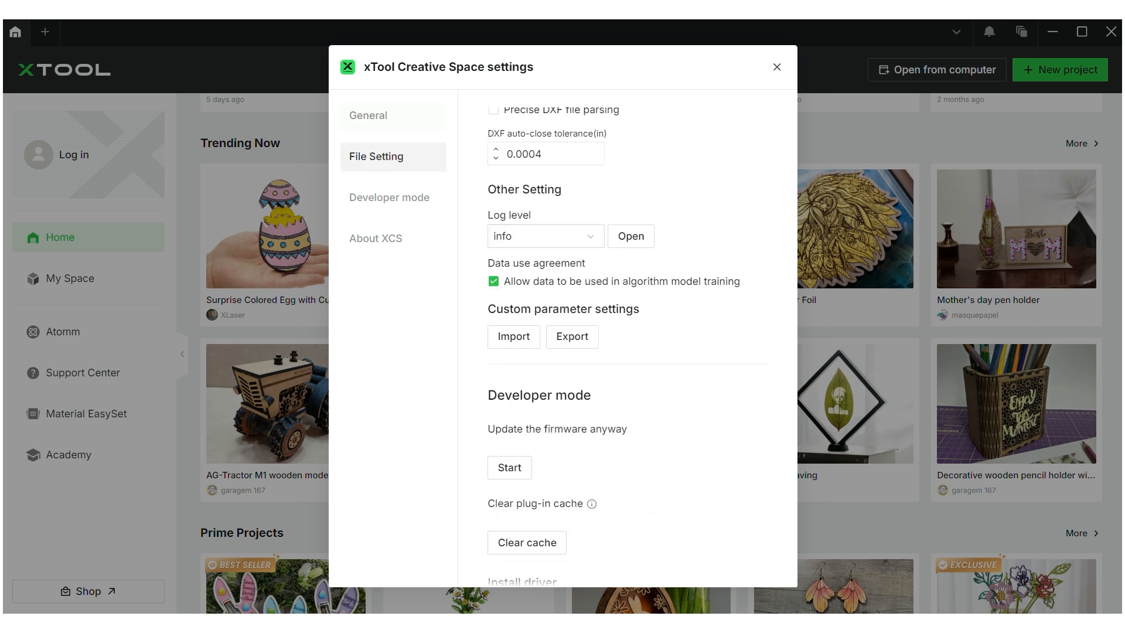
{"action": "scroll", "coordinate": [627, 339], "scroll_direction": "down", "scroll_amount": 5}
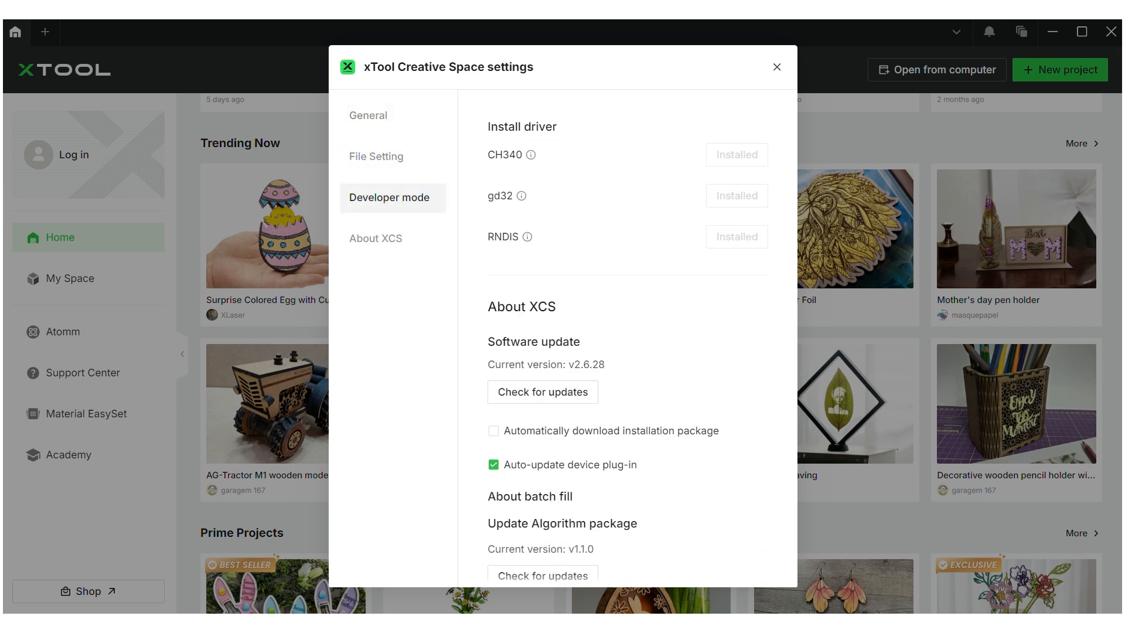
{"action": "scroll", "coordinate": [627, 340], "scroll_direction": "down", "scroll_amount": 3}
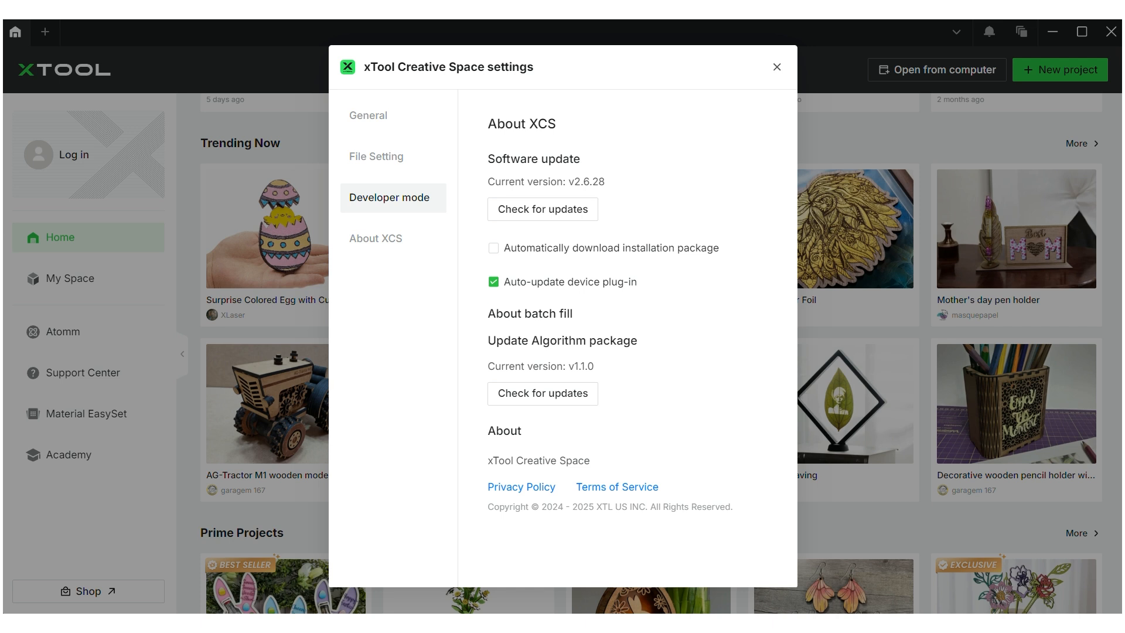
{"action": "scroll", "coordinate": [627, 340], "scroll_direction": "down", "scroll_amount": 1}
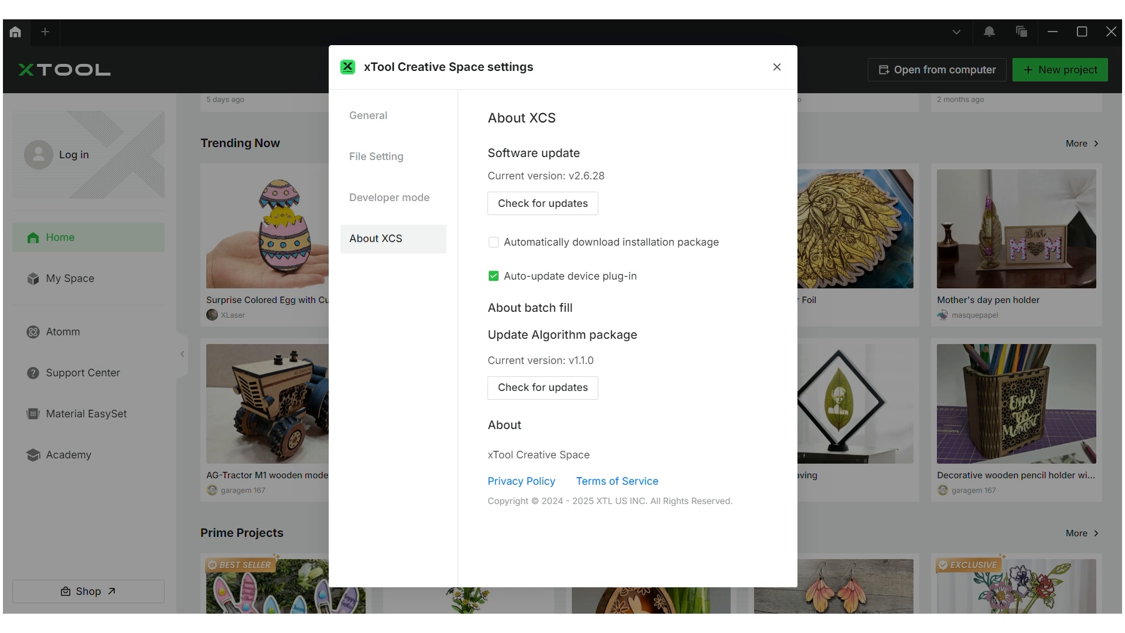
{"action": "key", "text": "Escape"}
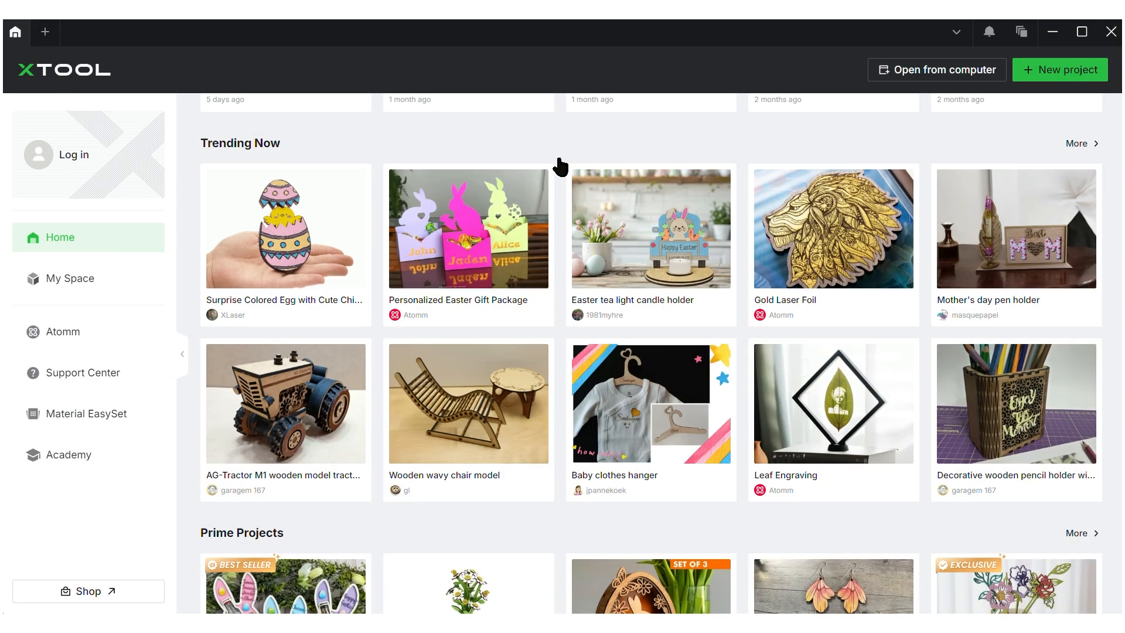
{"action": "left_click", "coordinate": [990, 33]}
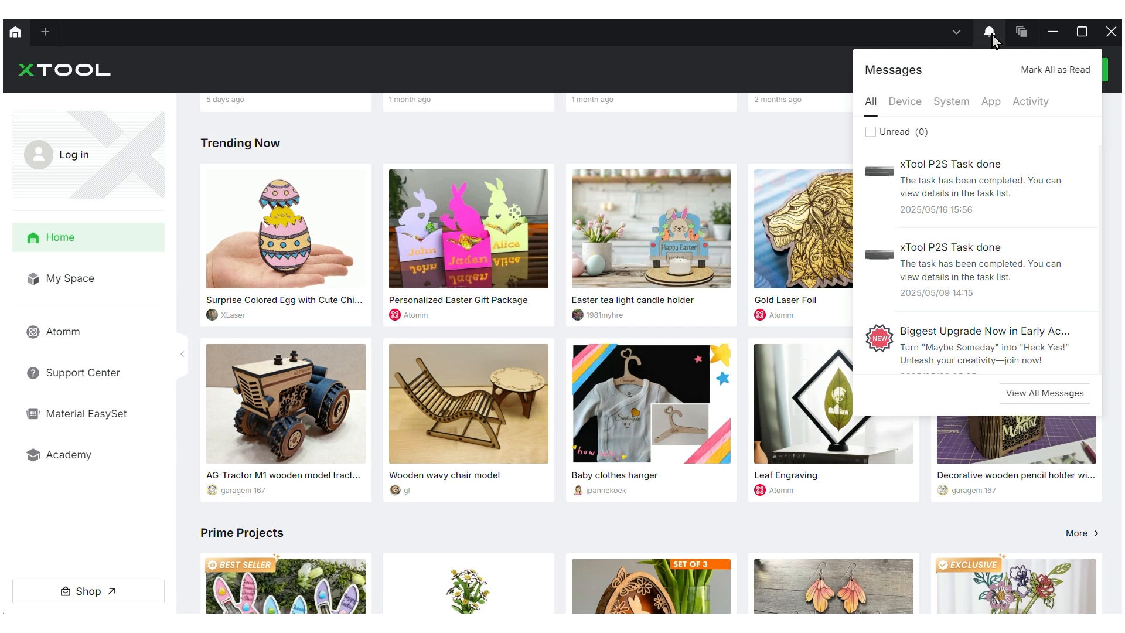
{"action": "left_click", "coordinate": [990, 35]}
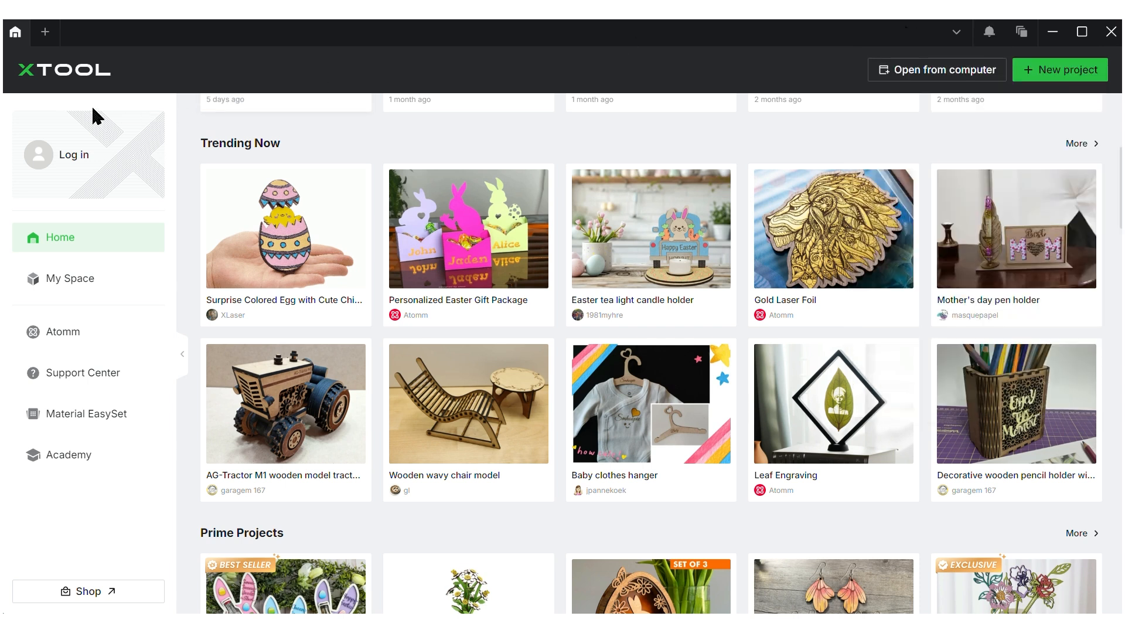
Sign in to the xTool account and go to My Space with its six saved projects
{"action": "left_click", "coordinate": [82, 154]}
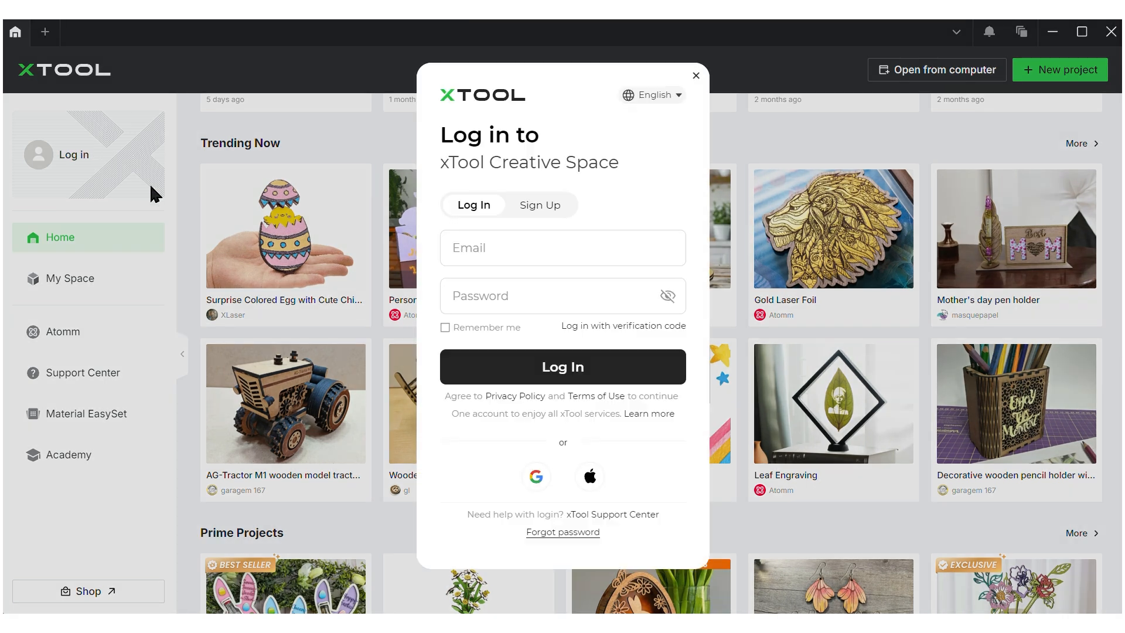
{"action": "left_click", "coordinate": [555, 258]}
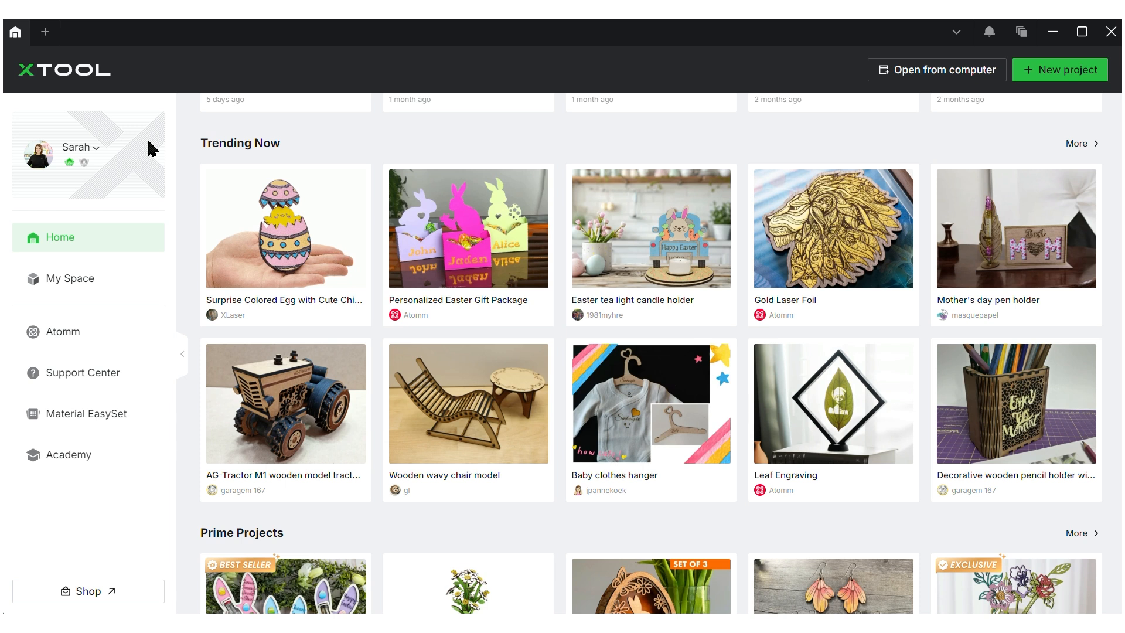
{"action": "left_click", "coordinate": [95, 164]}
{"action": "left_click", "coordinate": [108, 285]}
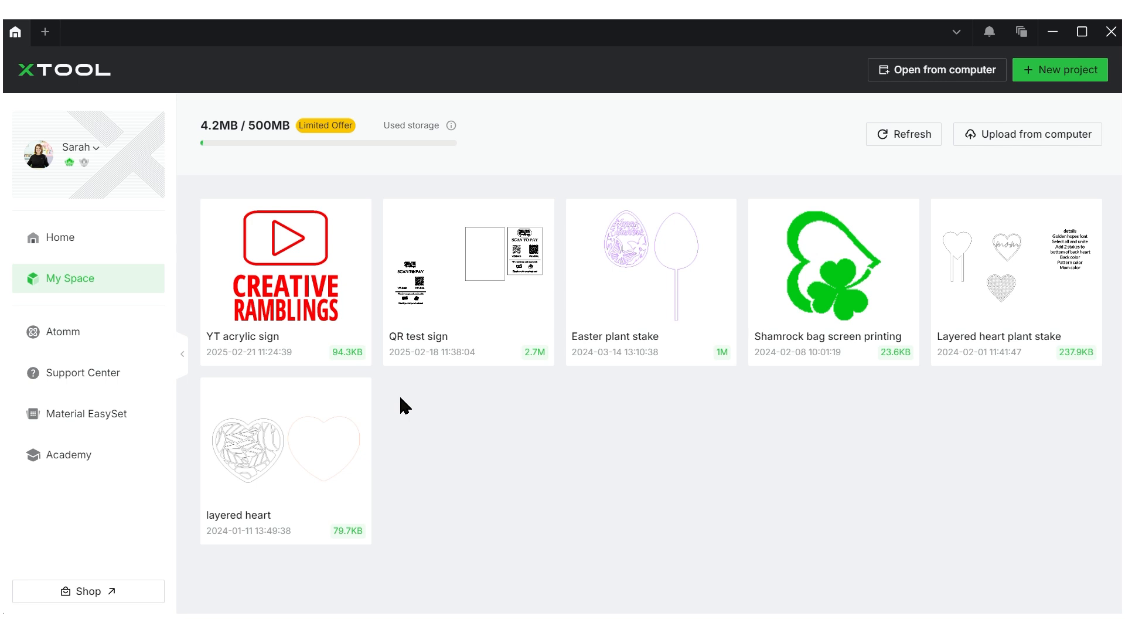
{"action": "left_click", "coordinate": [115, 383]}
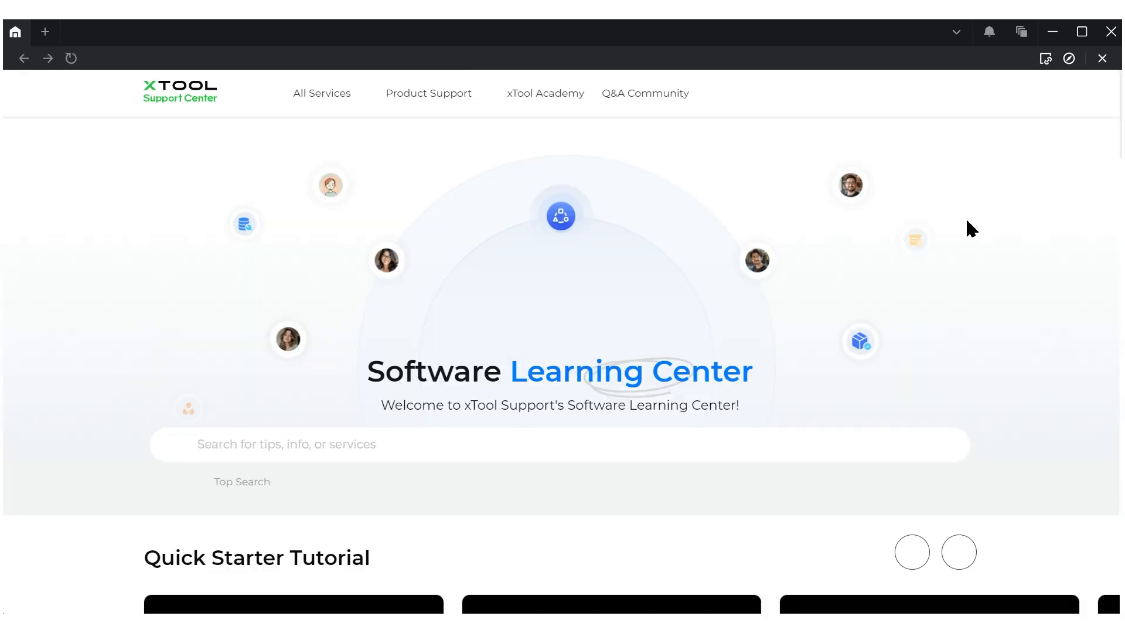
{"action": "left_click", "coordinate": [1102, 58]}
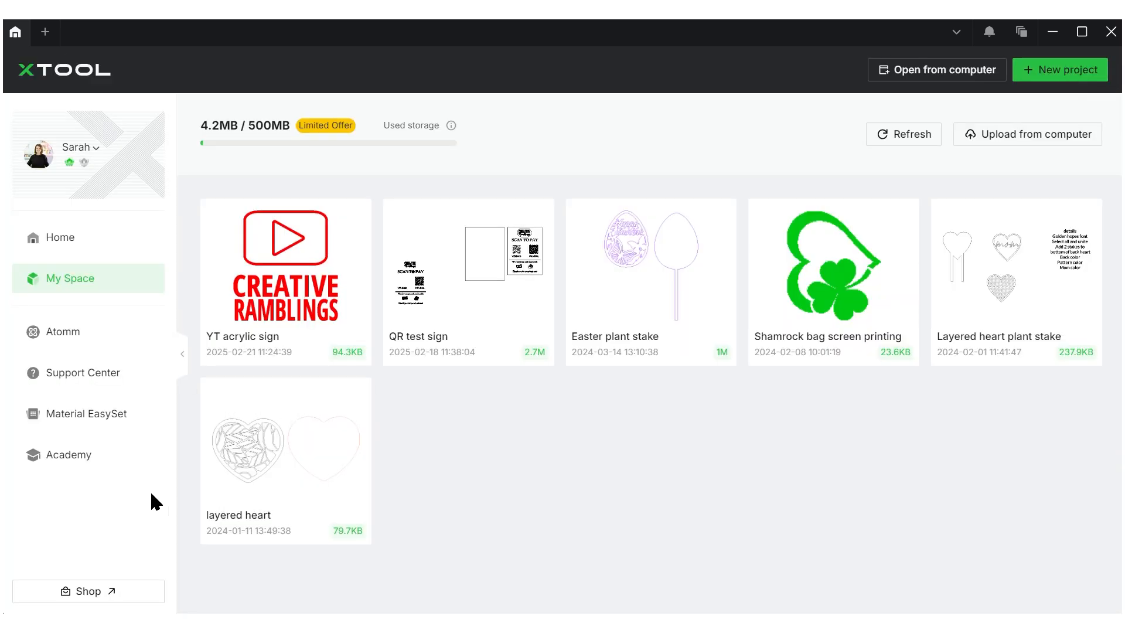
{"action": "left_click", "coordinate": [99, 463]}
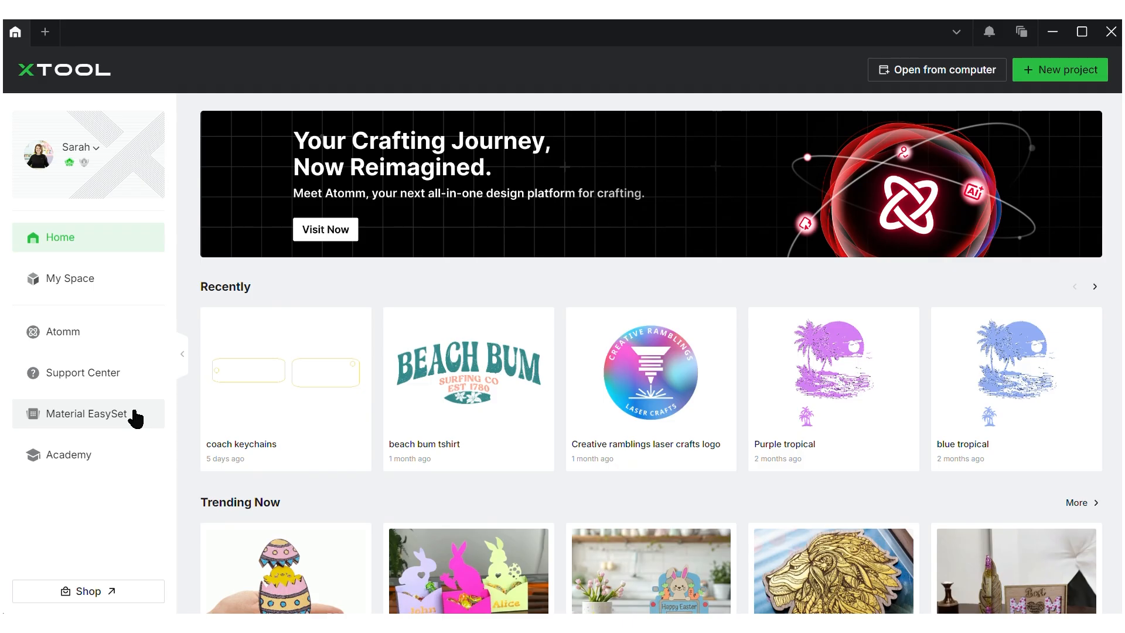
Find the 3mm Red Rose Plywood card in the Material EasySet Library
{"action": "left_click", "coordinate": [135, 415]}
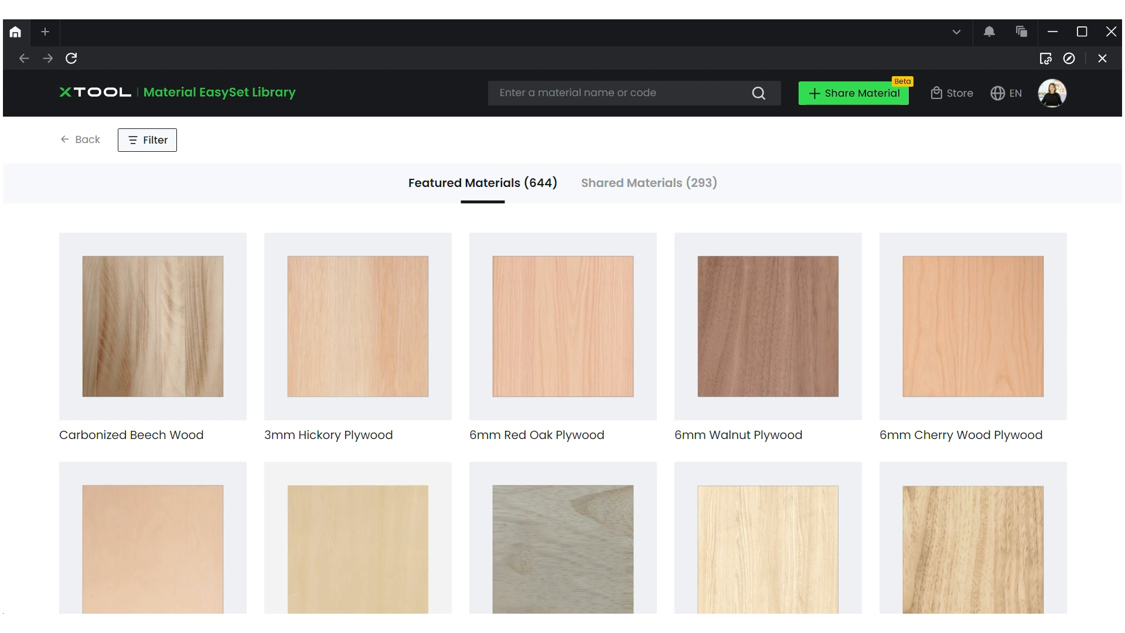
{"action": "scroll", "coordinate": [562, 410], "scroll_direction": "down", "scroll_amount": 10}
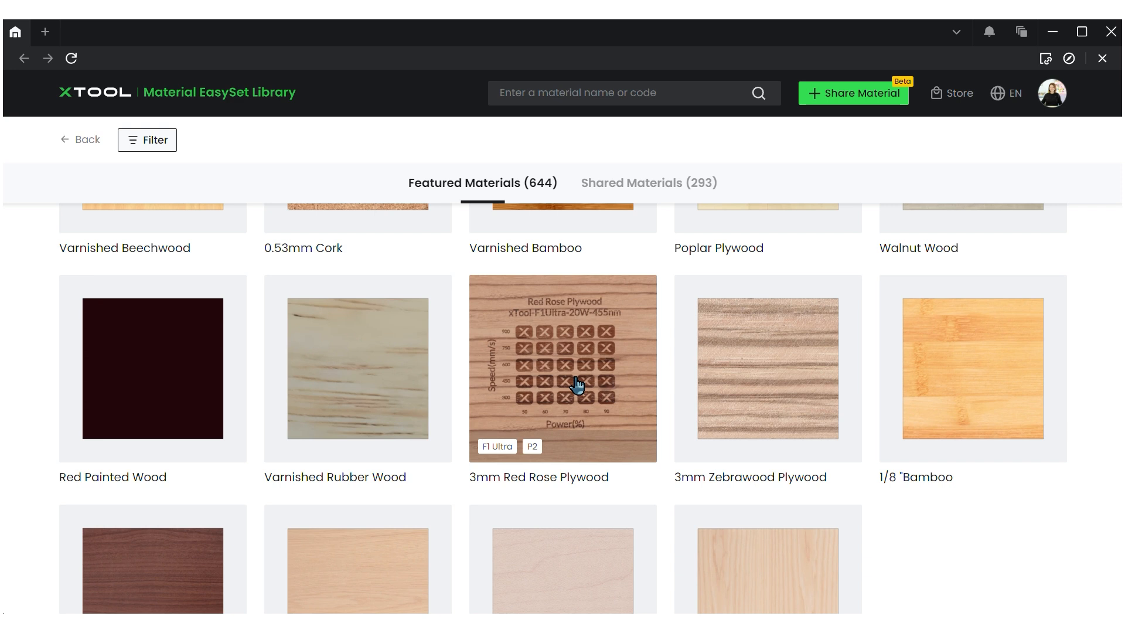
{"action": "left_click", "coordinate": [577, 385]}
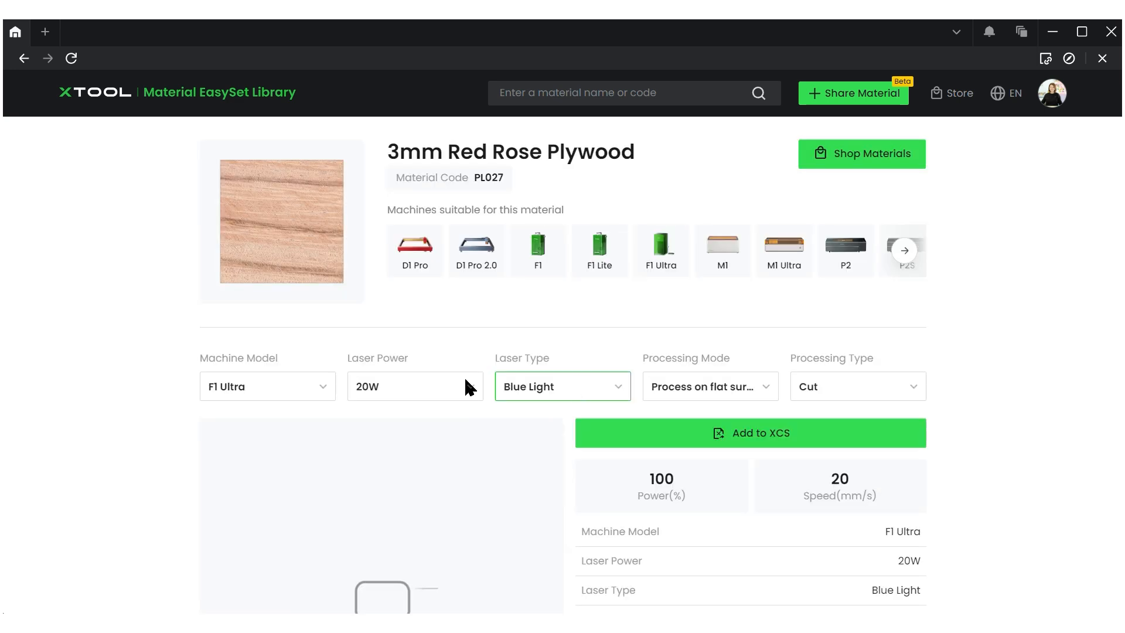
Choose the P2 machine and Process on slats mode to show 70% power, 11 mm/s
{"action": "left_click", "coordinate": [317, 397]}
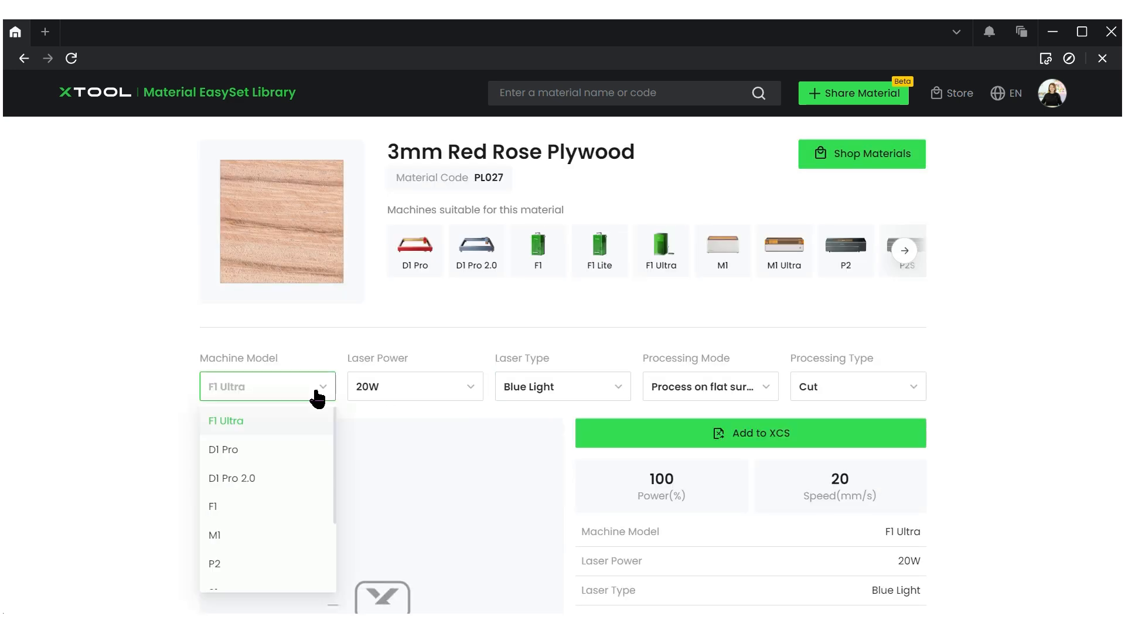
{"action": "left_click", "coordinate": [252, 568]}
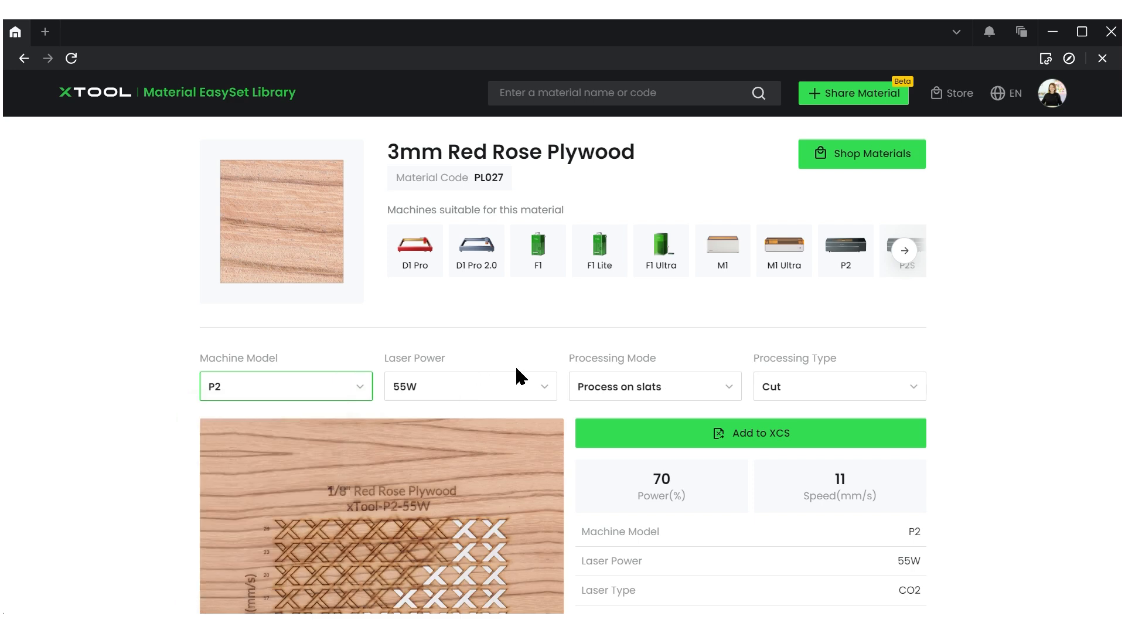
{"action": "left_click", "coordinate": [652, 386]}
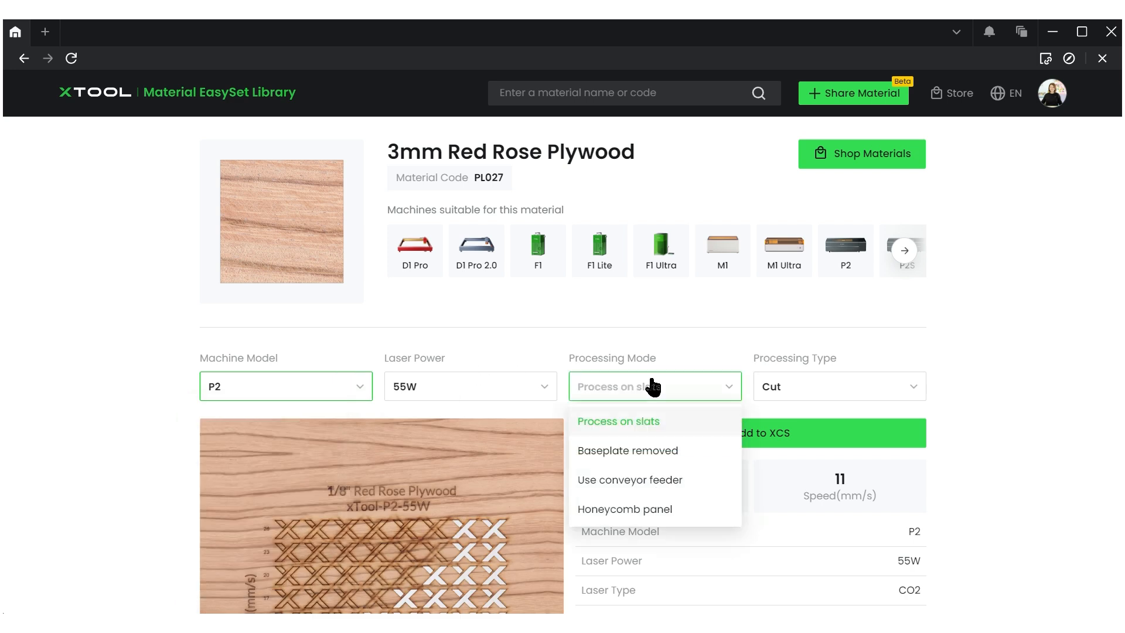
{"action": "left_click", "coordinate": [637, 508]}
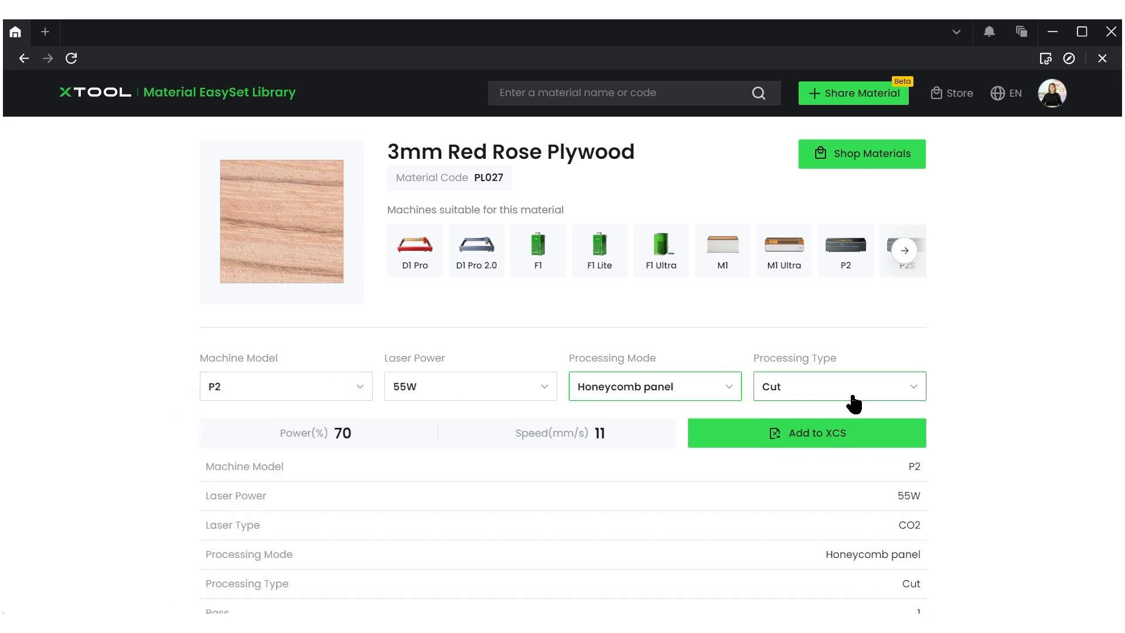
{"action": "left_click", "coordinate": [681, 396]}
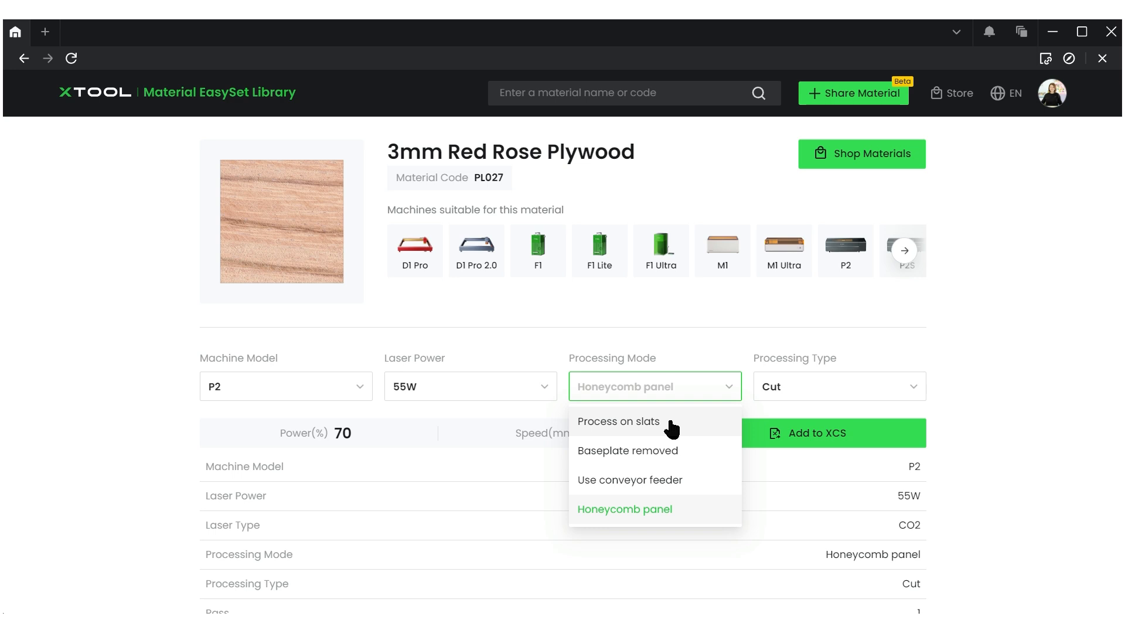
{"action": "left_click", "coordinate": [672, 423]}
{"action": "scroll", "coordinate": [959, 381], "scroll_direction": "down", "scroll_amount": 4}
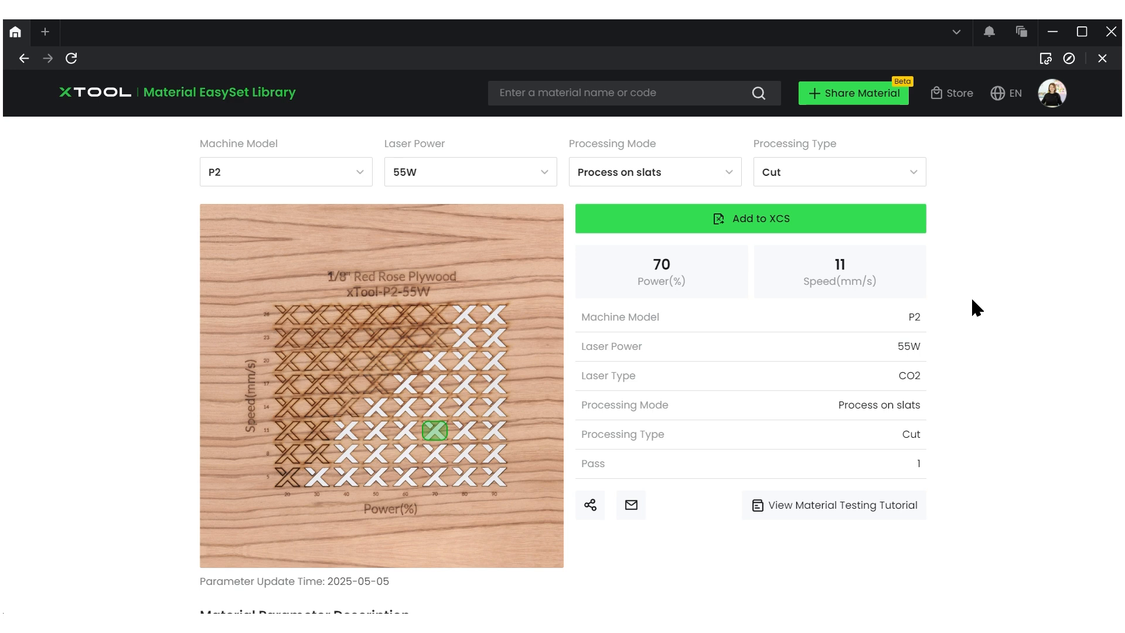
{"action": "scroll", "coordinate": [970, 295], "scroll_direction": "up", "scroll_amount": 4}
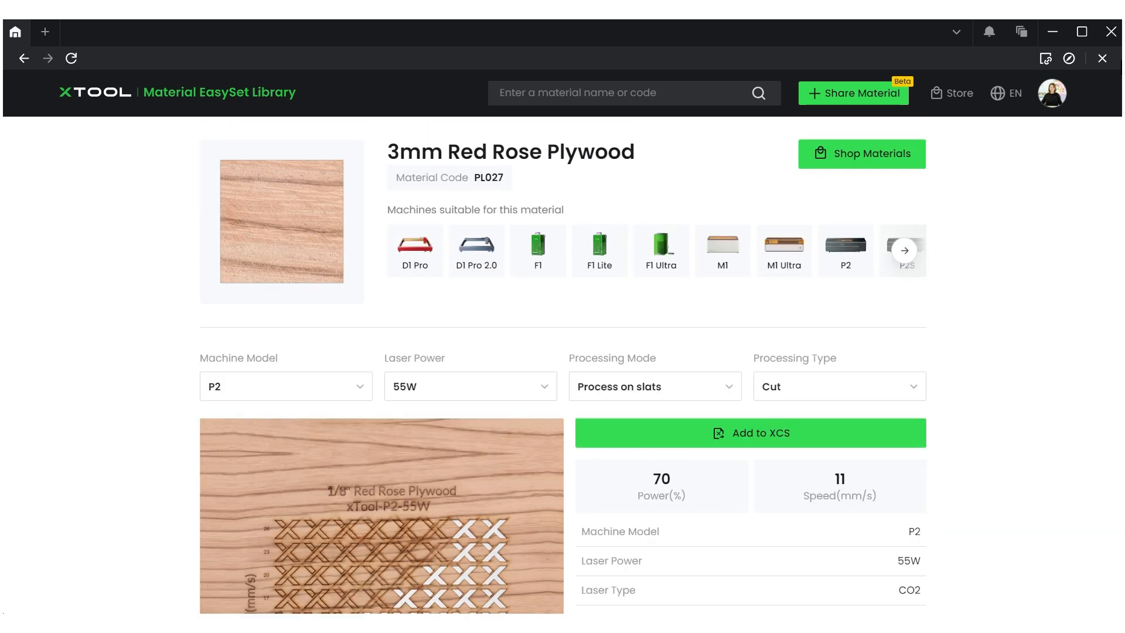
Close the Material EasySet Library and go to the Atomm design platform, dismissing the preferences prompt
{"action": "left_click", "coordinate": [1102, 58]}
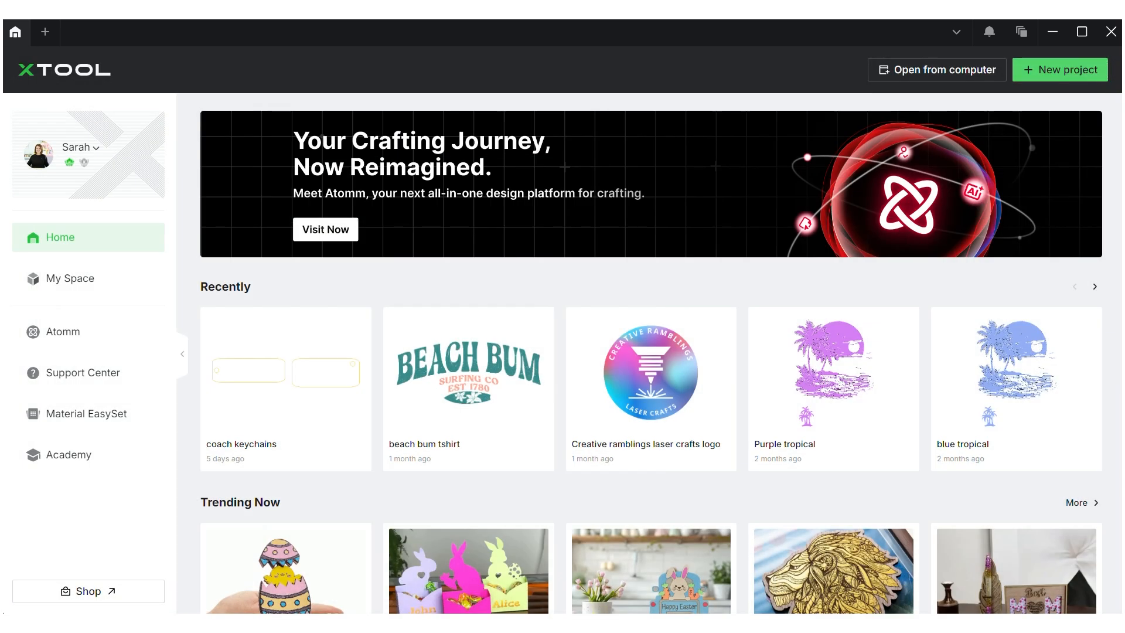
{"action": "scroll", "coordinate": [650, 351], "scroll_direction": "down", "scroll_amount": 5}
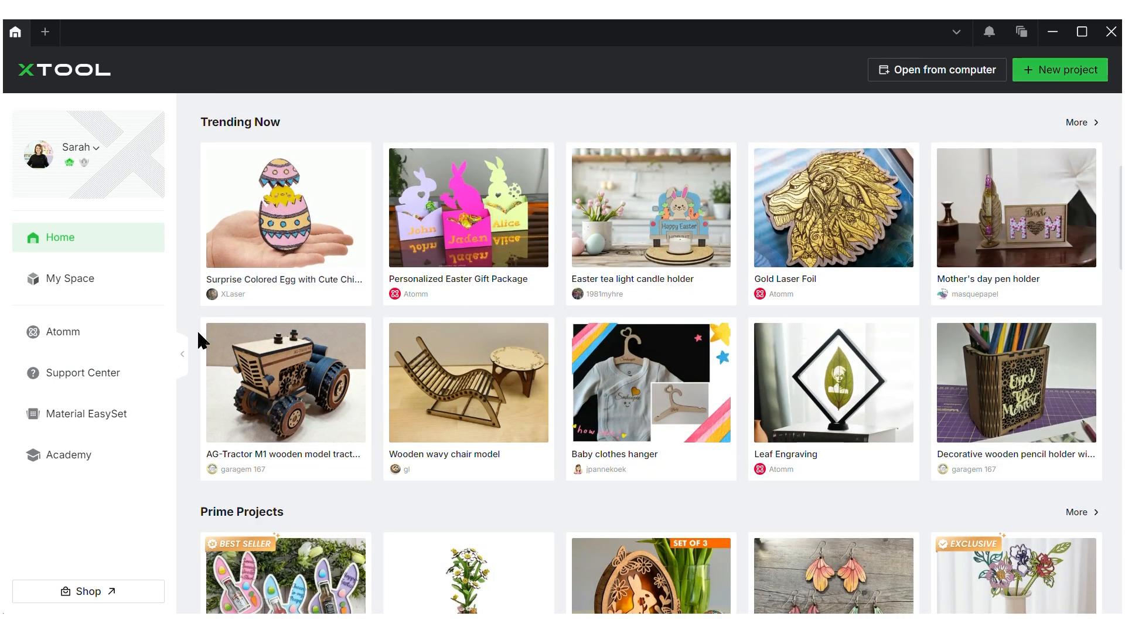
{"action": "left_click", "coordinate": [108, 339]}
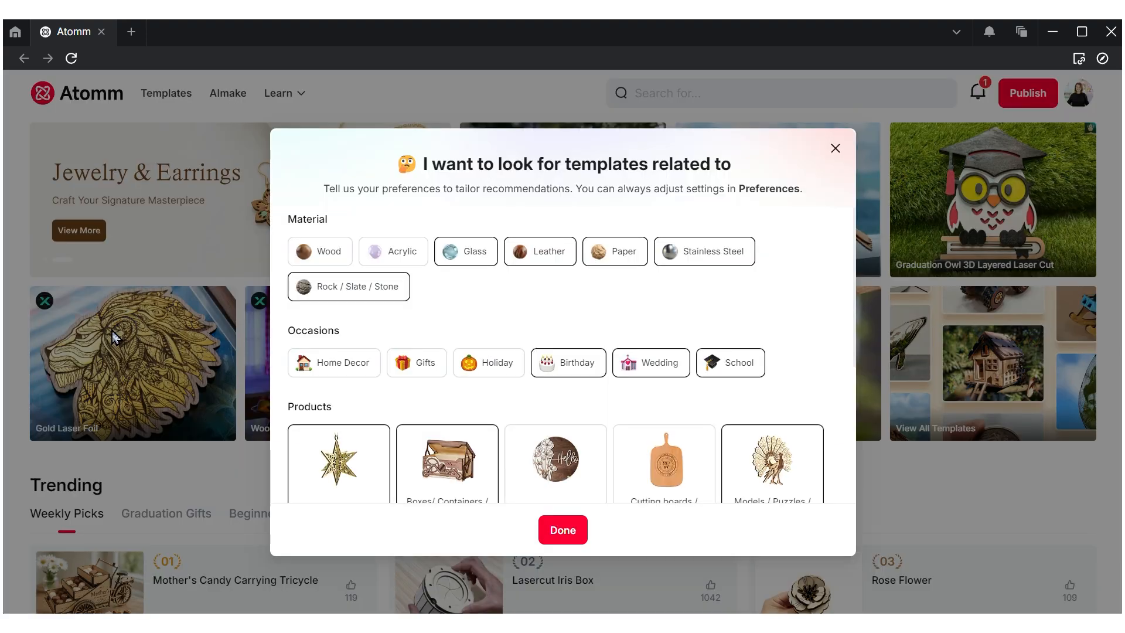
{"action": "left_click", "coordinate": [835, 149]}
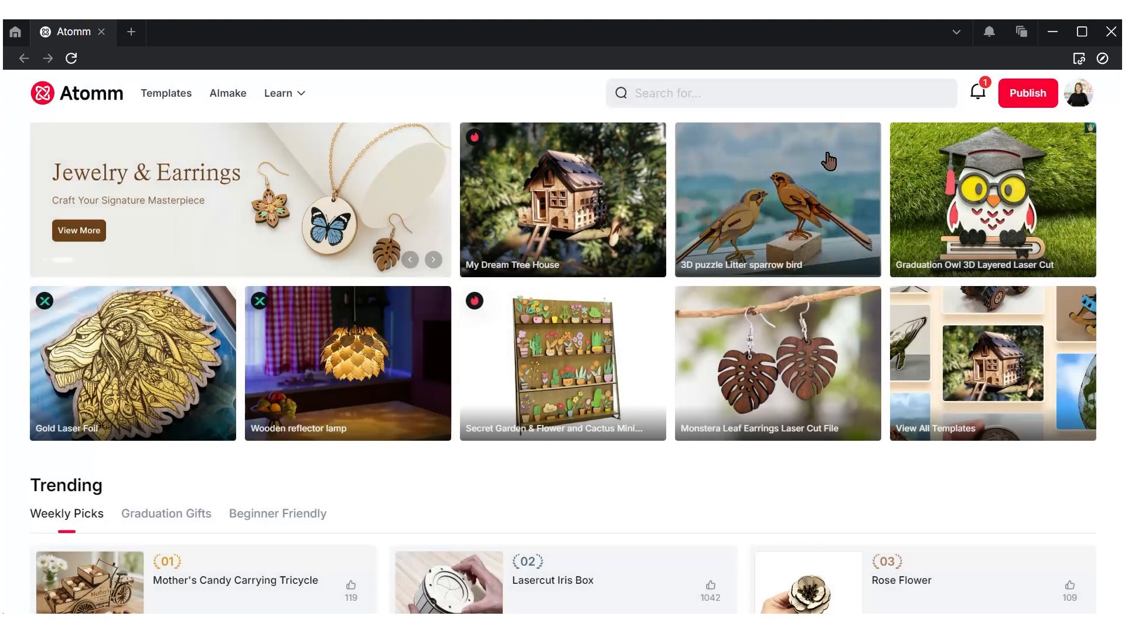
Browse Atomm's featured templates, trending picks and contests, then close the Atomm site
{"action": "scroll", "coordinate": [828, 160], "scroll_direction": "down", "scroll_amount": 5}
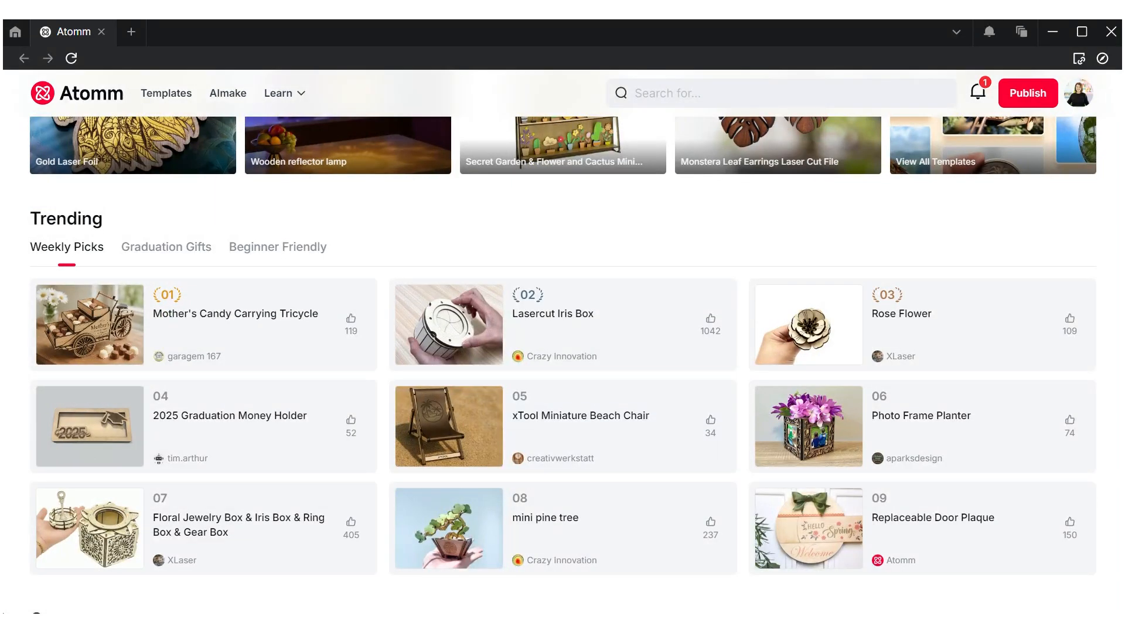
{"action": "scroll", "coordinate": [562, 363], "scroll_direction": "down", "scroll_amount": 6}
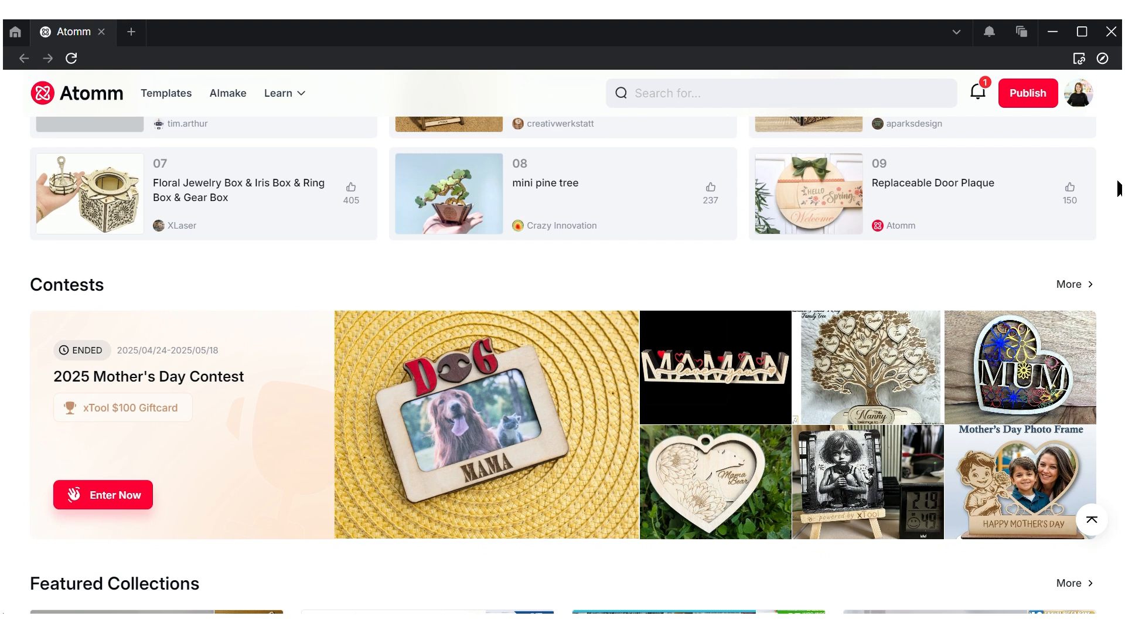
{"action": "scroll", "coordinate": [1102, 231], "scroll_direction": "down", "scroll_amount": 4}
{"action": "scroll", "coordinate": [562, 363], "scroll_direction": "down", "scroll_amount": 2}
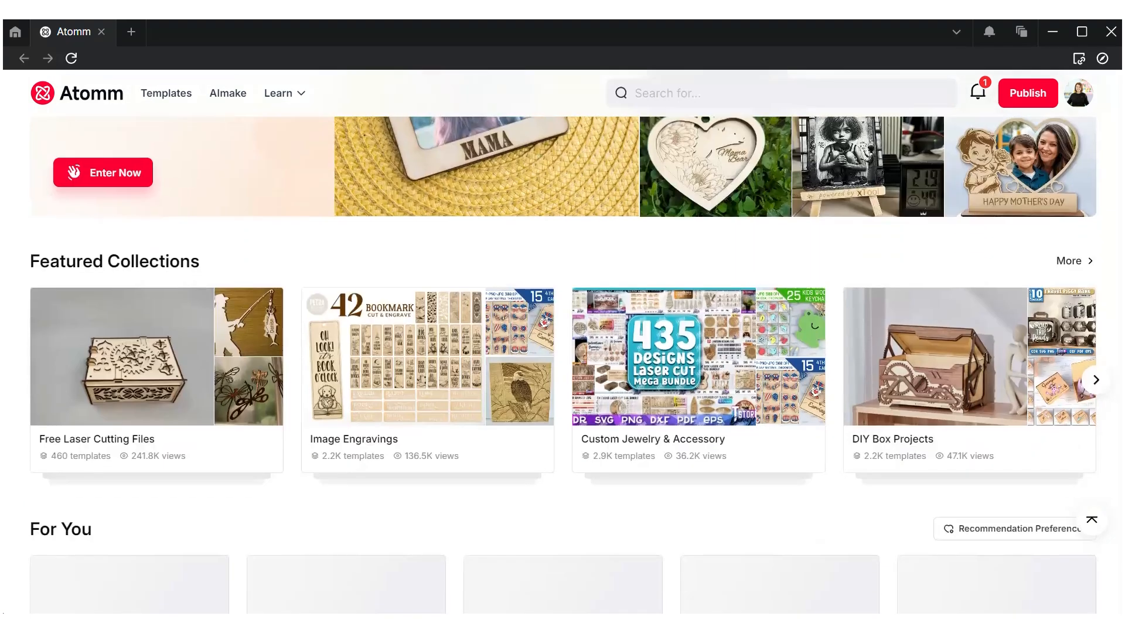
{"action": "scroll", "coordinate": [562, 346], "scroll_direction": "down", "scroll_amount": 4}
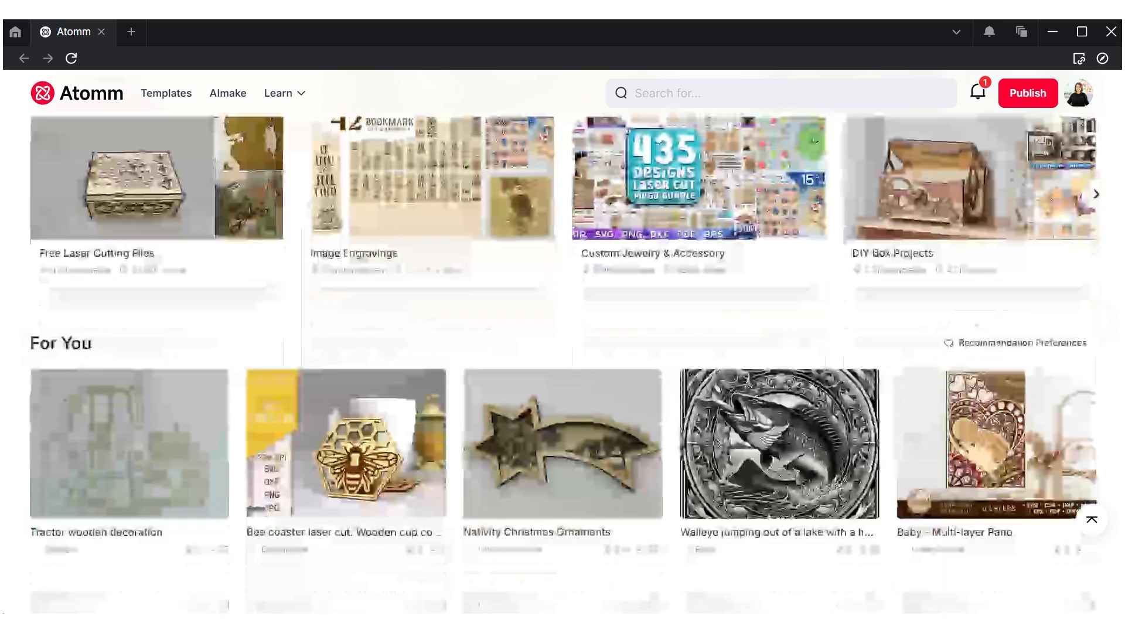
{"action": "scroll", "coordinate": [563, 346], "scroll_direction": "up", "scroll_amount": 15}
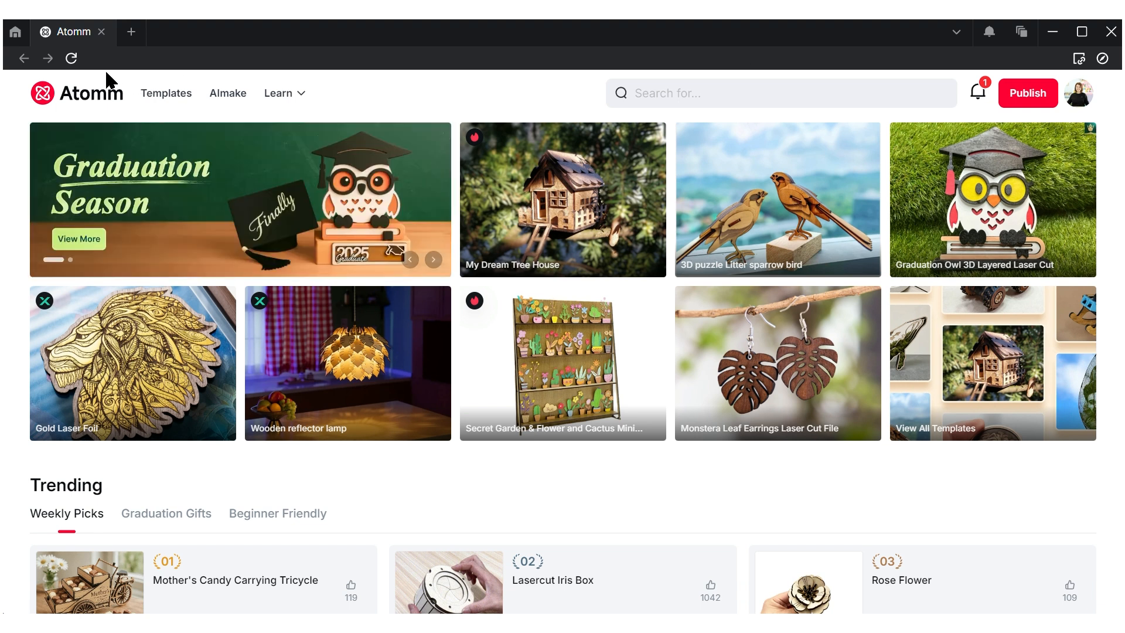
{"action": "left_click", "coordinate": [101, 32]}
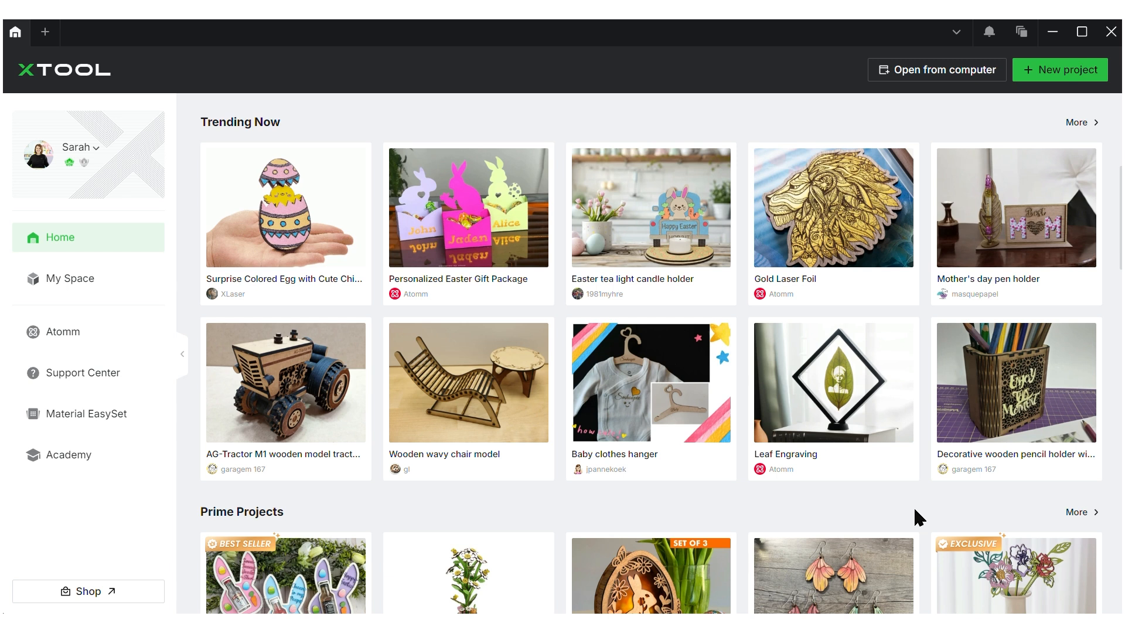
Start a new blank project, check the tutorials list, and bring up Manage devices
{"action": "left_click", "coordinate": [1068, 71]}
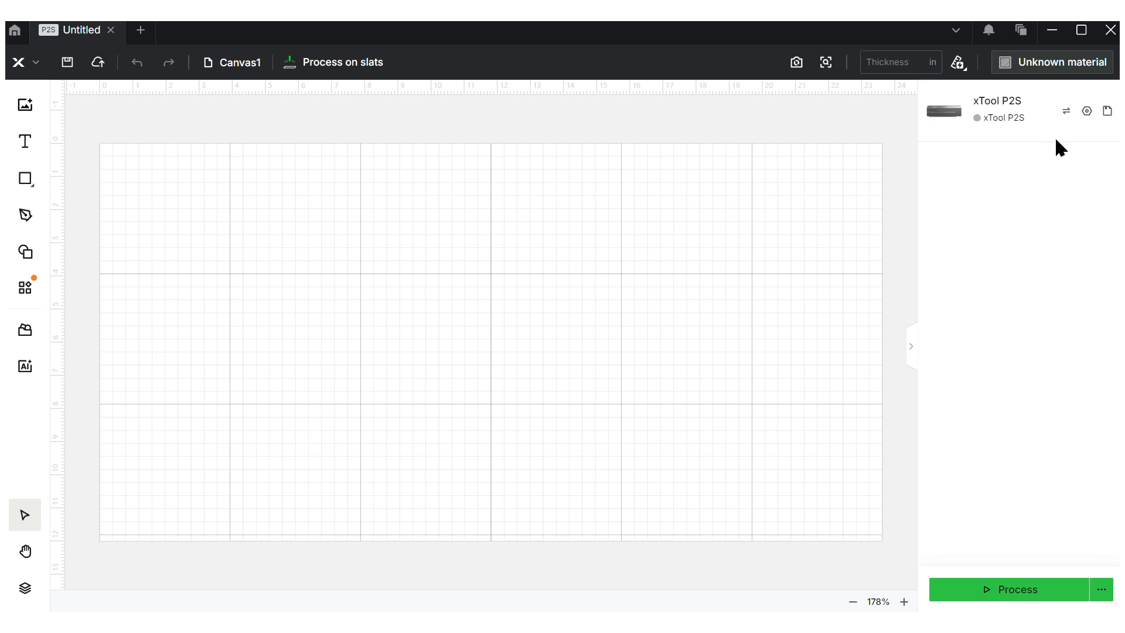
{"action": "left_click", "coordinate": [1108, 112]}
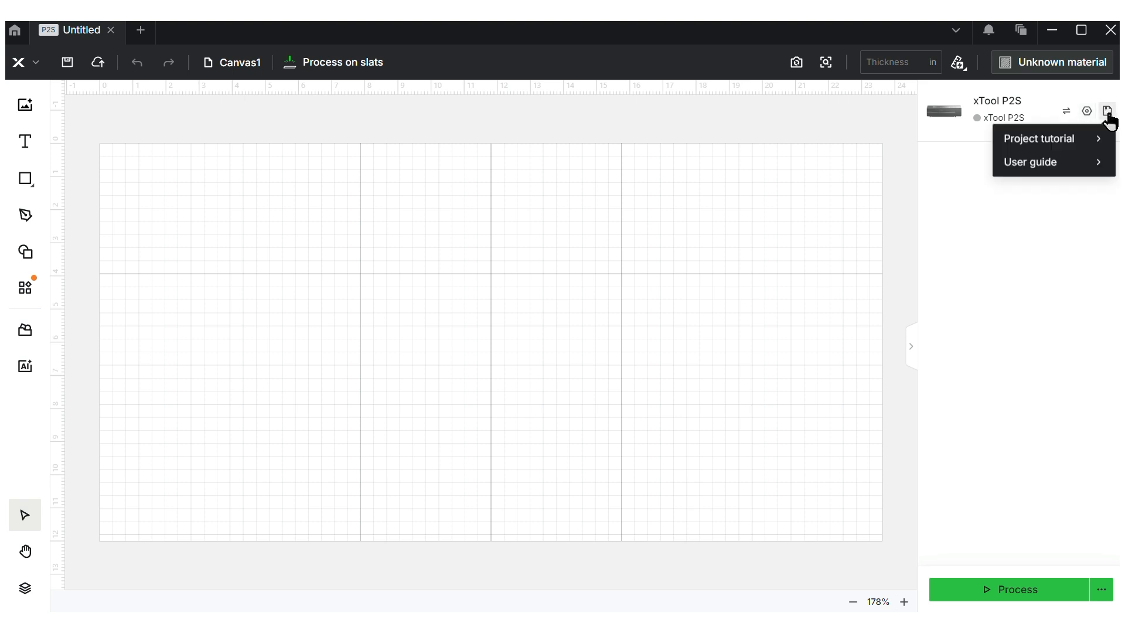
{"action": "left_click", "coordinate": [1066, 114]}
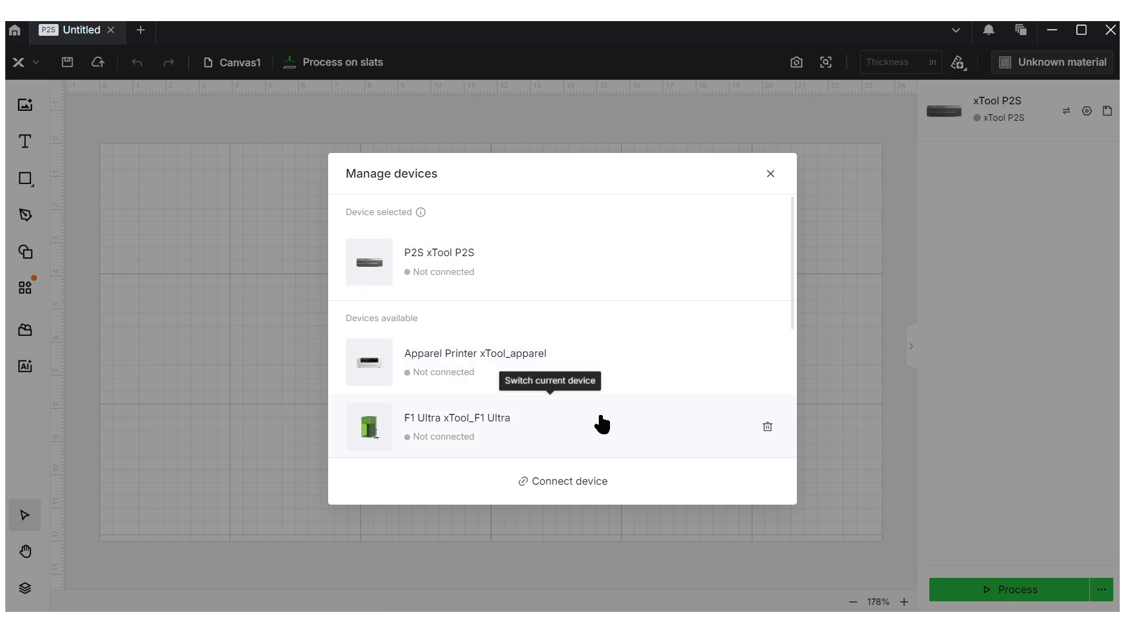
Connect the xTool P2S over Wi-Fi, re-adding it with a fresh connection
{"action": "left_click", "coordinate": [752, 265]}
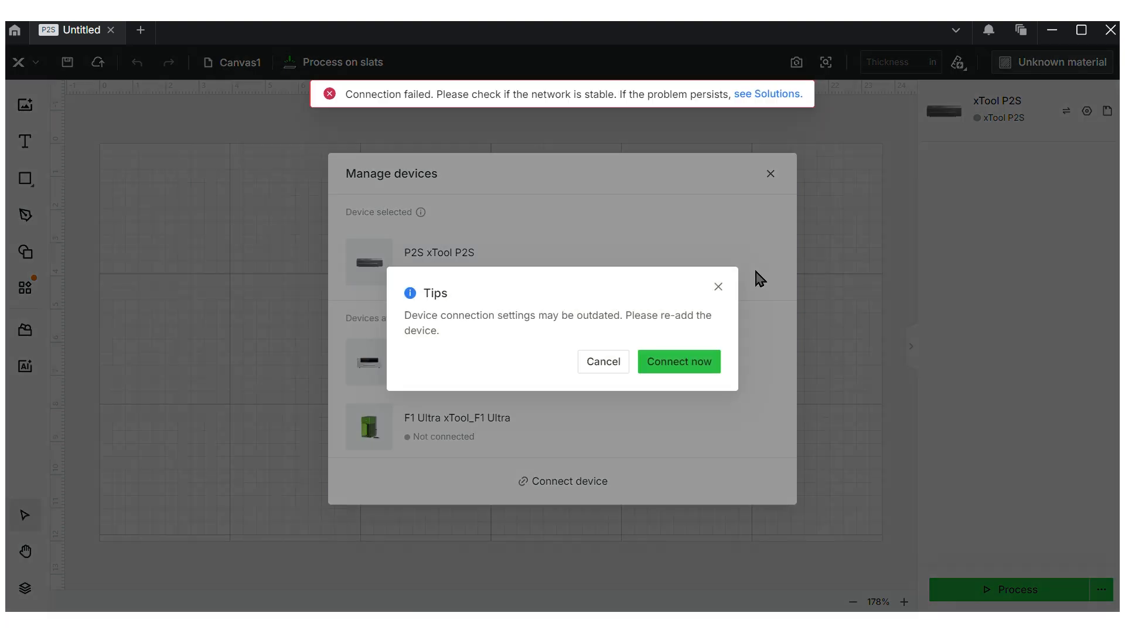
{"action": "left_click", "coordinate": [700, 366]}
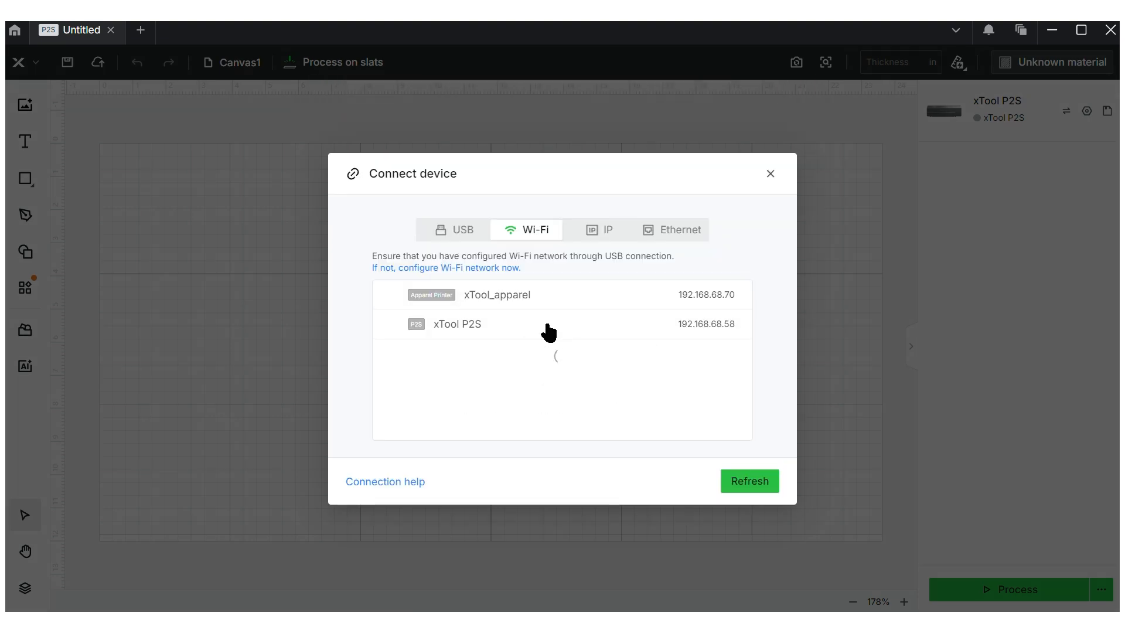
{"action": "left_click", "coordinate": [524, 332]}
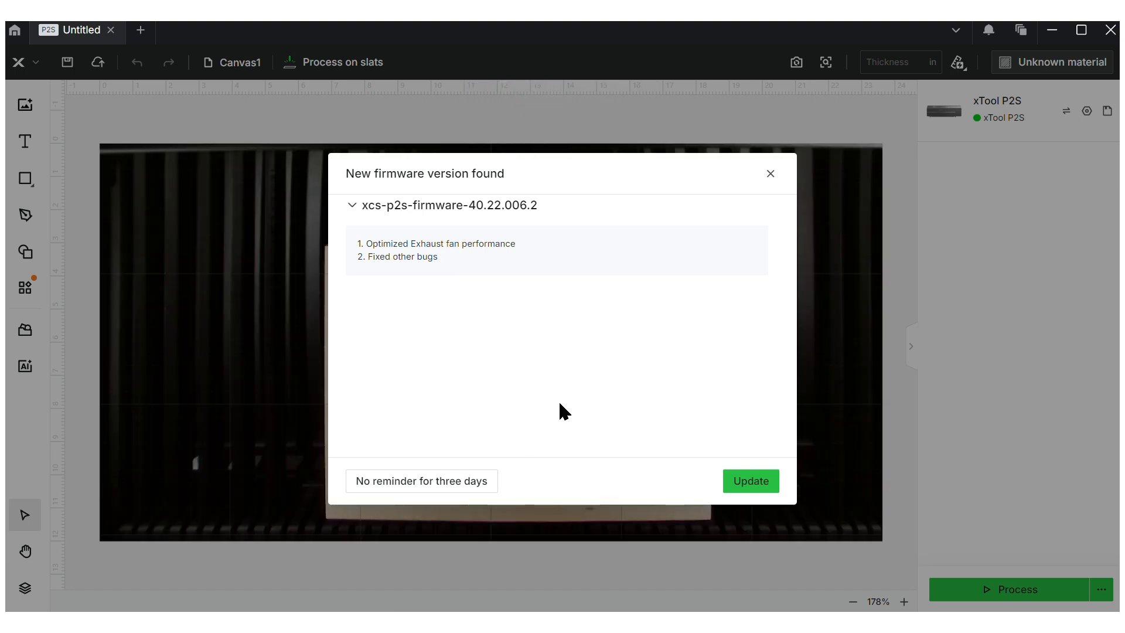
Dismiss the firmware notice, hide the camera background, and bring up the P2S device settings
{"action": "left_click", "coordinate": [801, 421]}
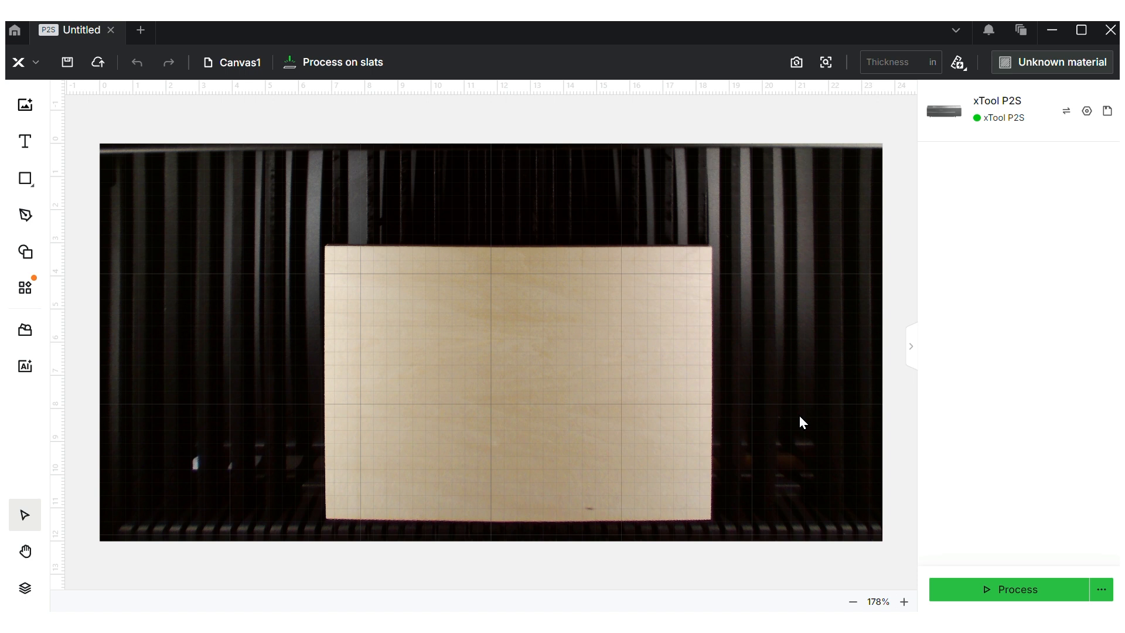
{"action": "right_click", "coordinate": [801, 422]}
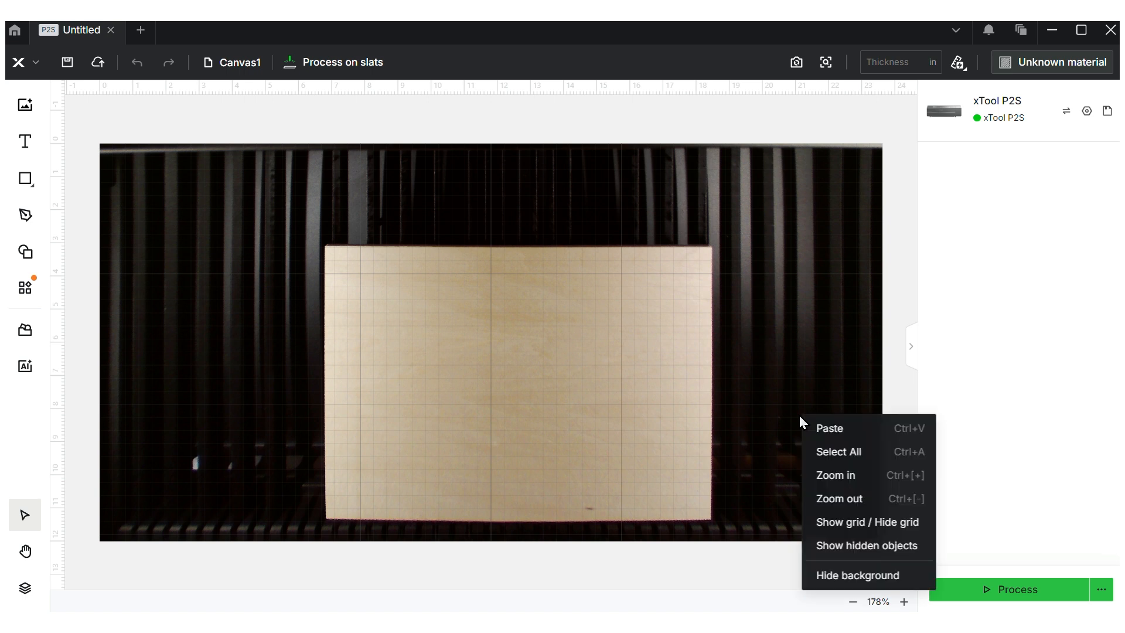
{"action": "left_click", "coordinate": [824, 576]}
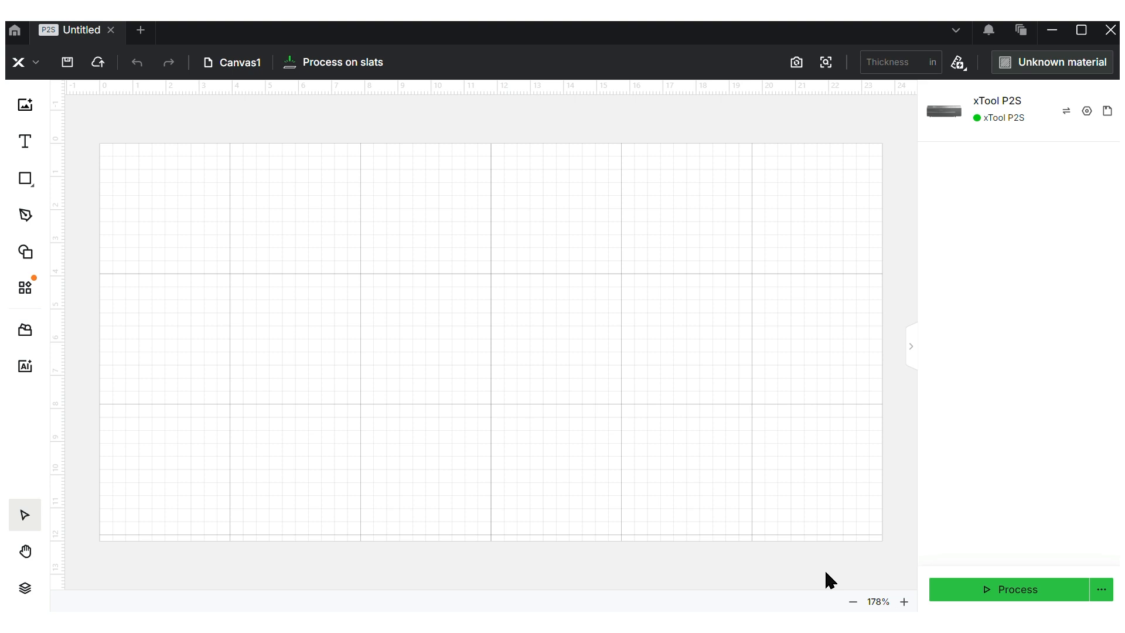
{"action": "left_click", "coordinate": [1087, 112]}
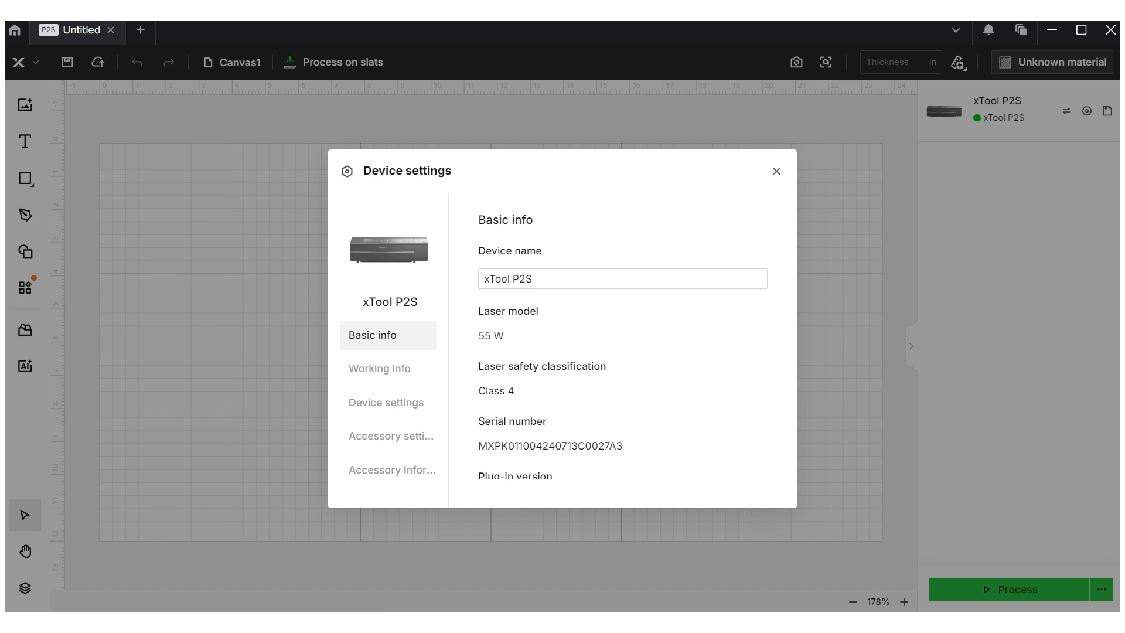
Review the P2S working info, device options, accessory settings and information, then close settings
{"action": "scroll", "coordinate": [622, 351], "scroll_direction": "down", "scroll_amount": 3}
{"action": "scroll", "coordinate": [622, 352], "scroll_direction": "down", "scroll_amount": 3}
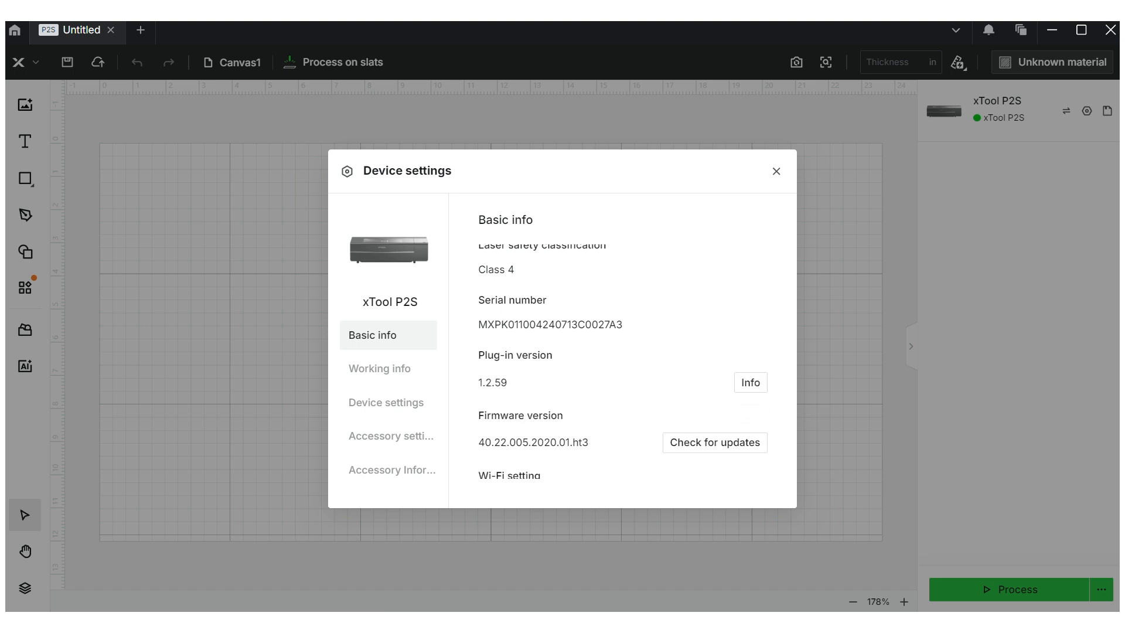
{"action": "scroll", "coordinate": [622, 352], "scroll_direction": "up", "scroll_amount": 2}
{"action": "scroll", "coordinate": [622, 351], "scroll_direction": "down", "scroll_amount": 2}
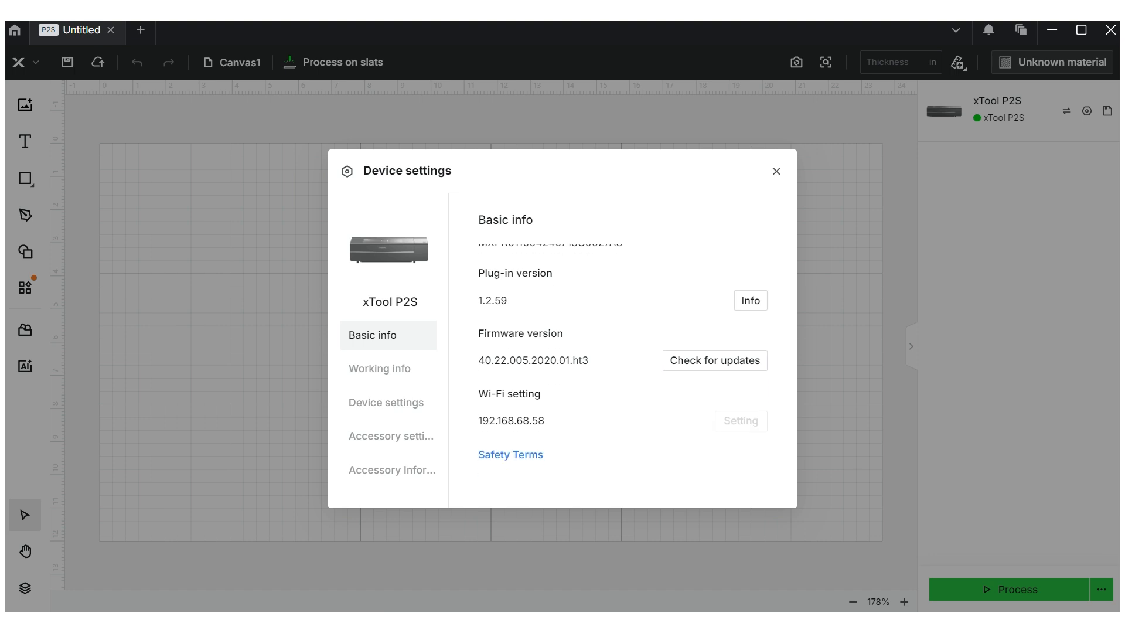
{"action": "left_click", "coordinate": [379, 368]}
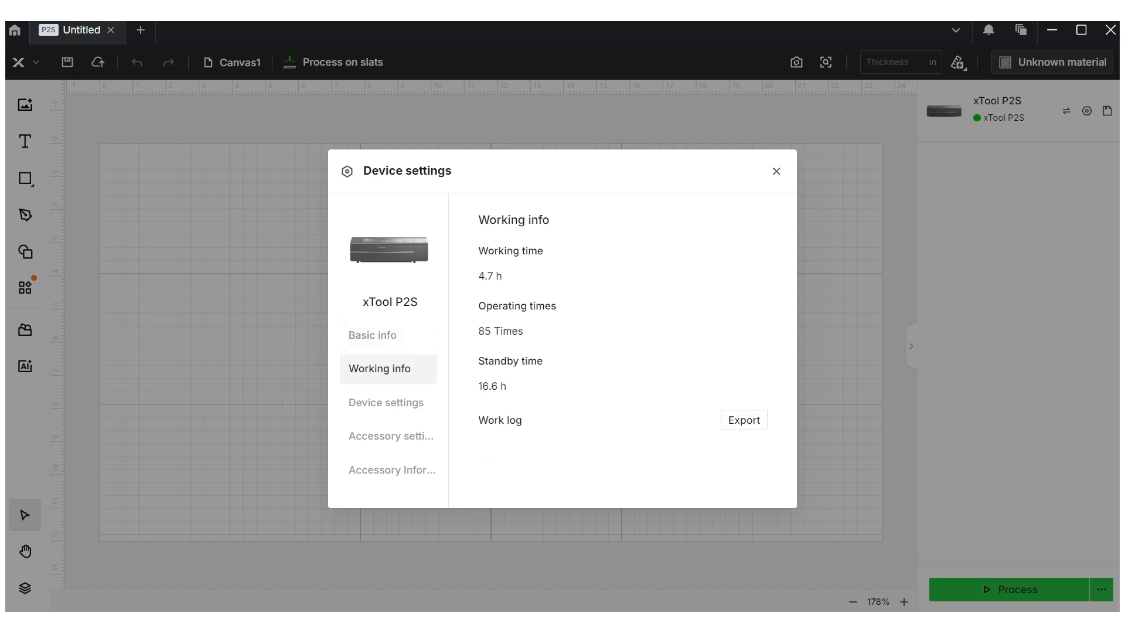
{"action": "left_click", "coordinate": [386, 403]}
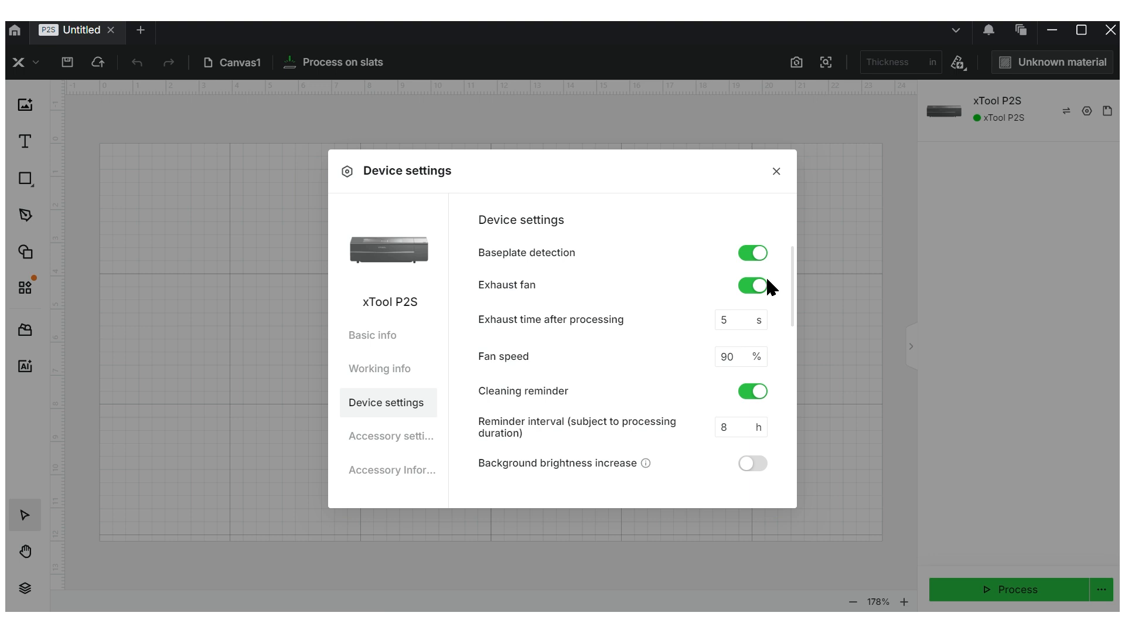
{"action": "scroll", "coordinate": [772, 287], "scroll_direction": "down", "scroll_amount": 5}
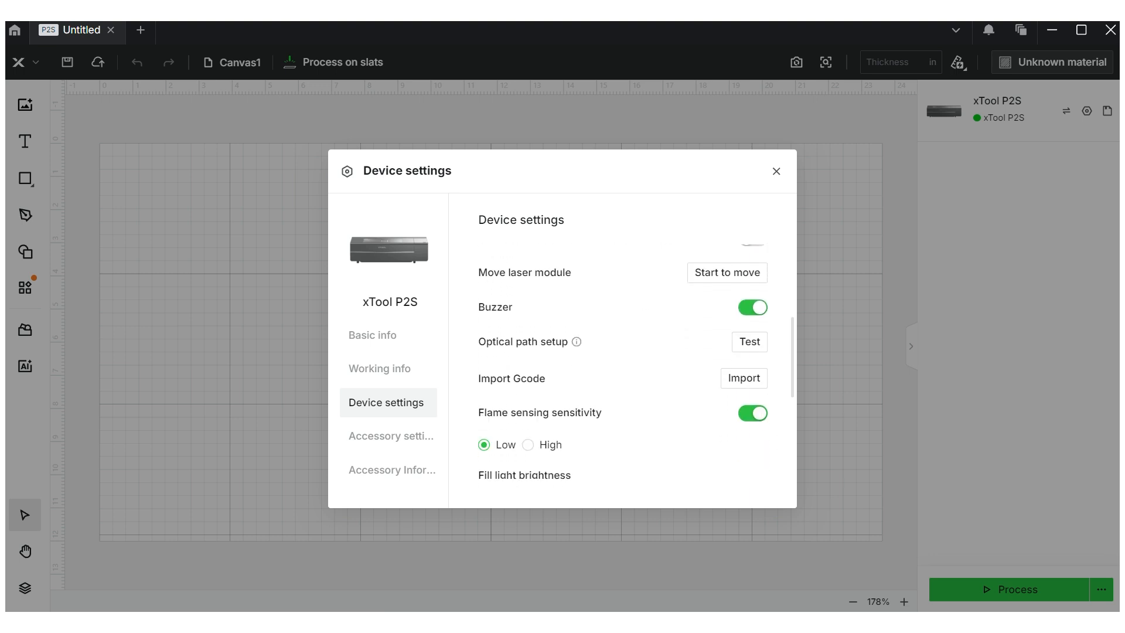
{"action": "scroll", "coordinate": [621, 355], "scroll_direction": "down", "scroll_amount": 5}
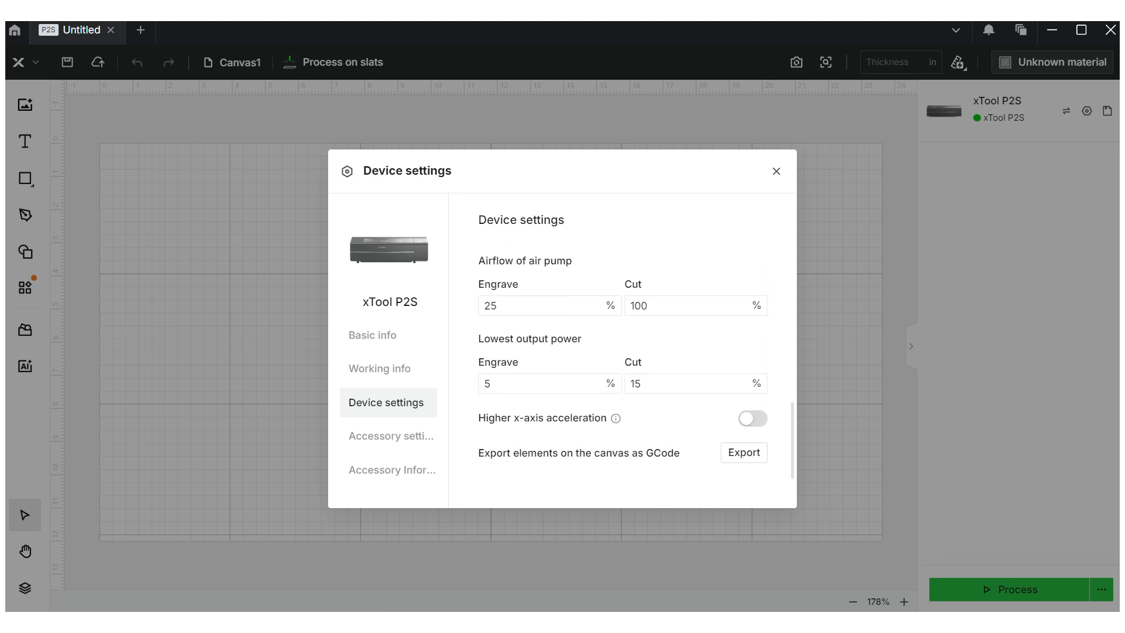
{"action": "left_click", "coordinate": [391, 436]}
{"action": "left_click", "coordinate": [392, 470]}
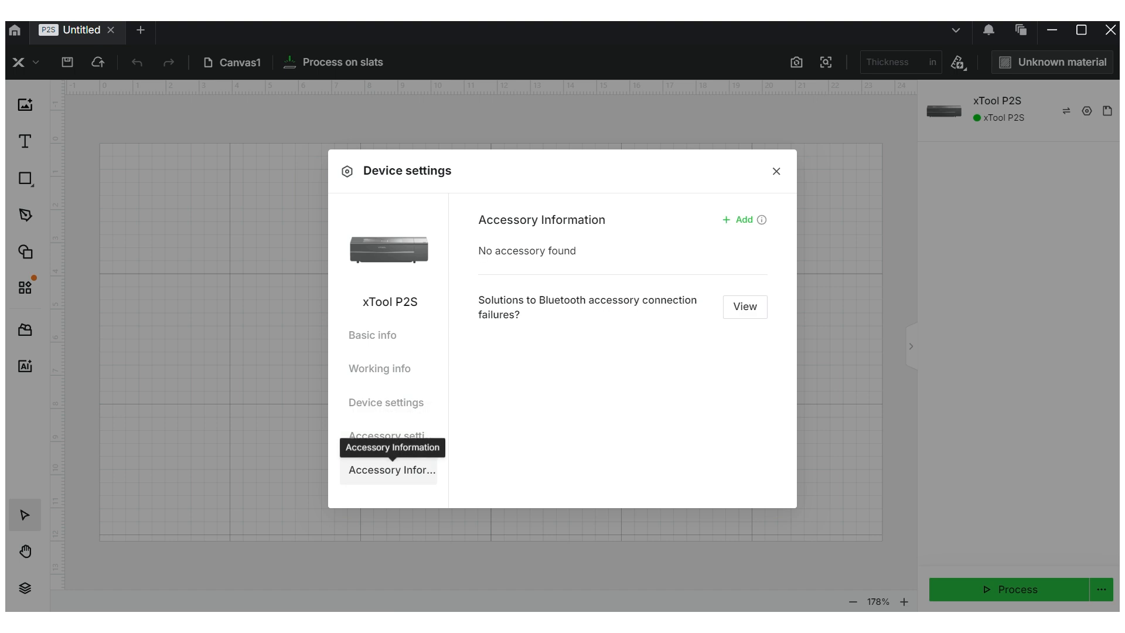
{"action": "left_click", "coordinate": [388, 335]}
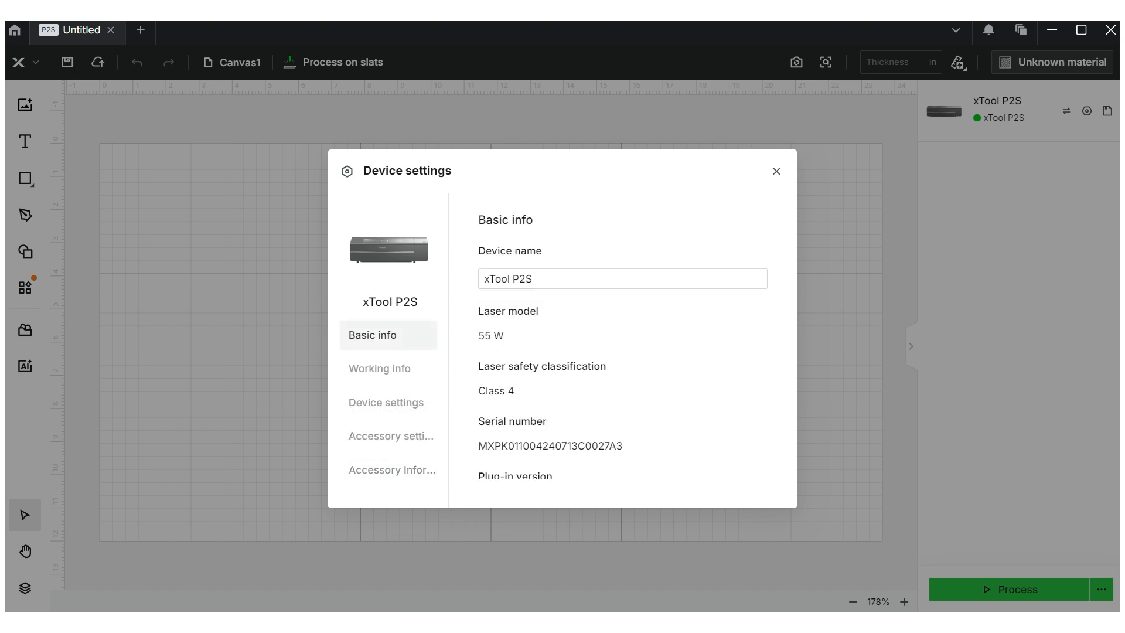
{"action": "left_click", "coordinate": [773, 171]}
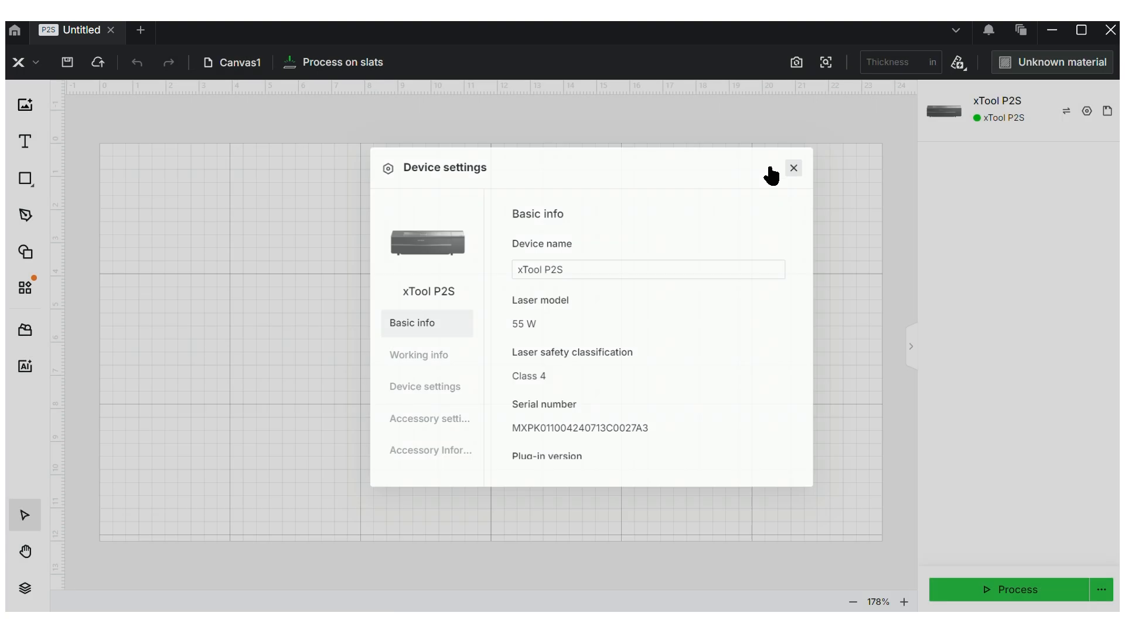
{"action": "left_click", "coordinate": [1107, 111]}
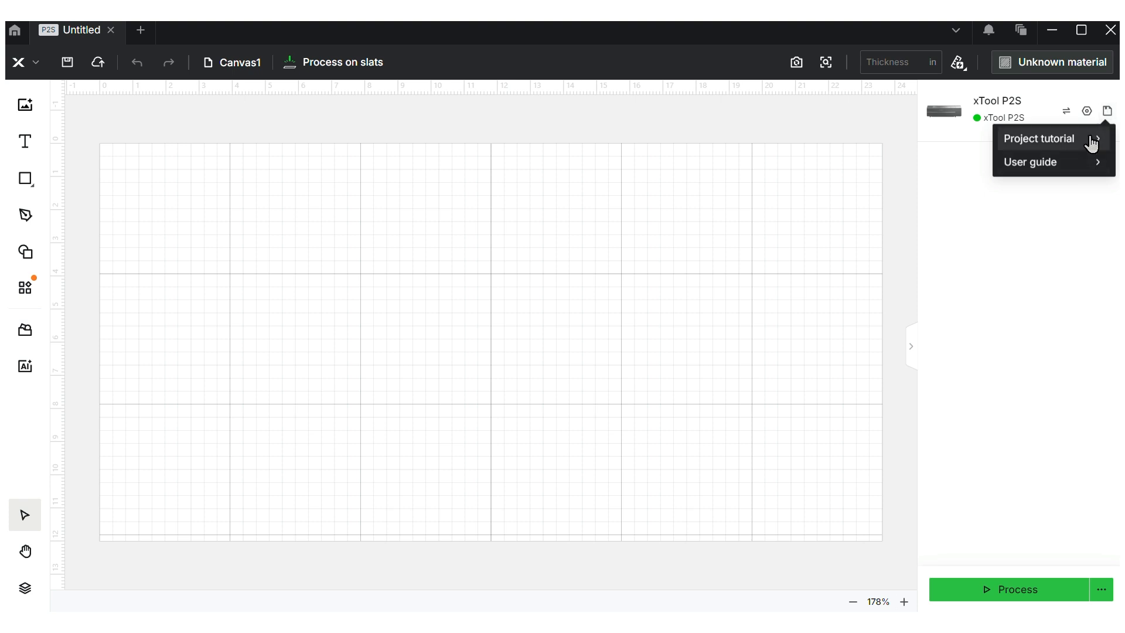
{"action": "mouse_move", "coordinate": [1107, 117]}
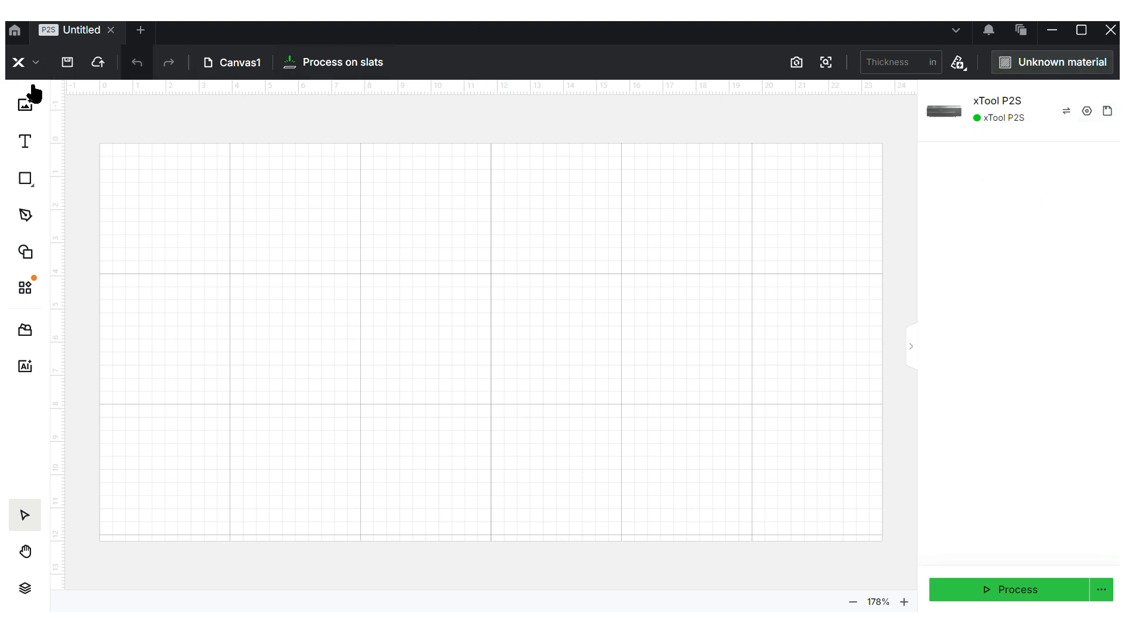
{"action": "left_click", "coordinate": [36, 66]}
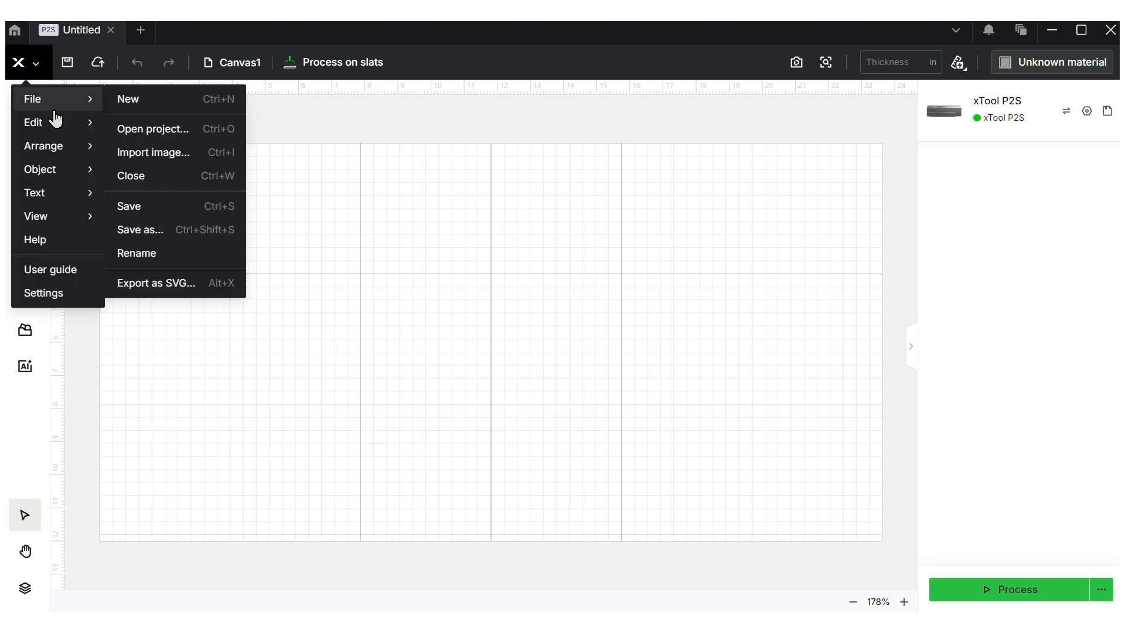
{"action": "mouse_move", "coordinate": [56, 176]}
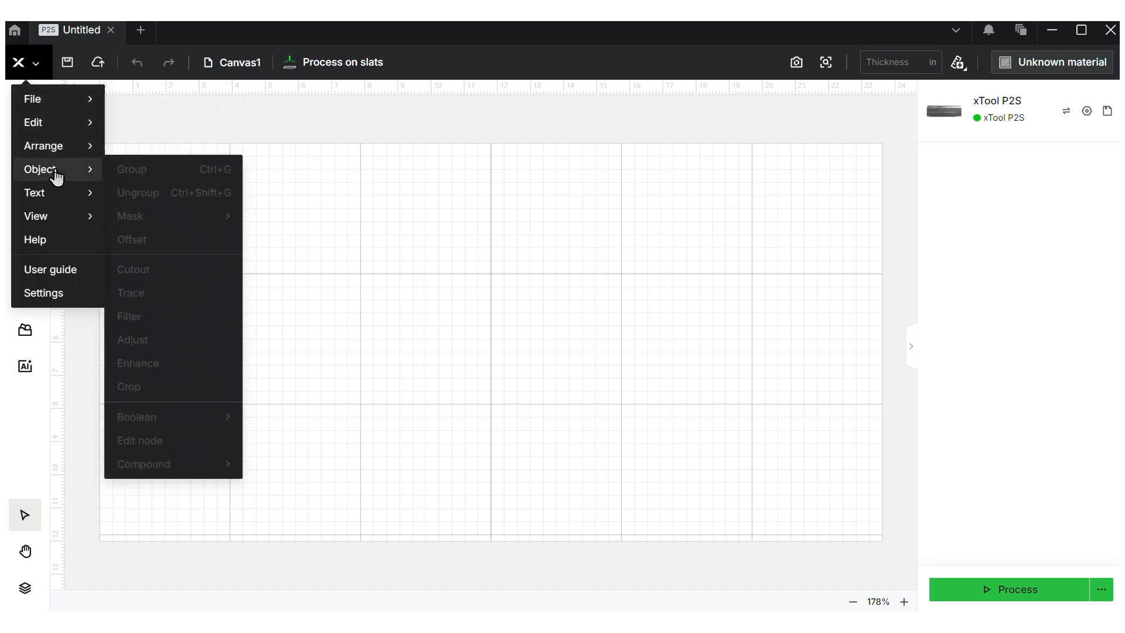
{"action": "mouse_move", "coordinate": [57, 198]}
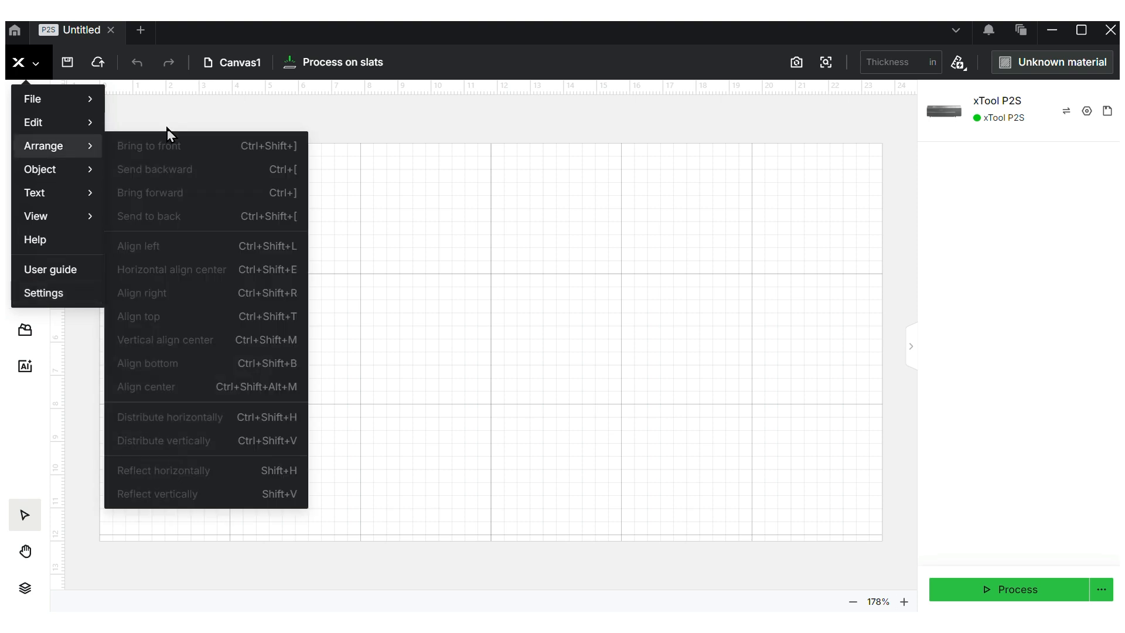
{"action": "left_click", "coordinate": [185, 109]}
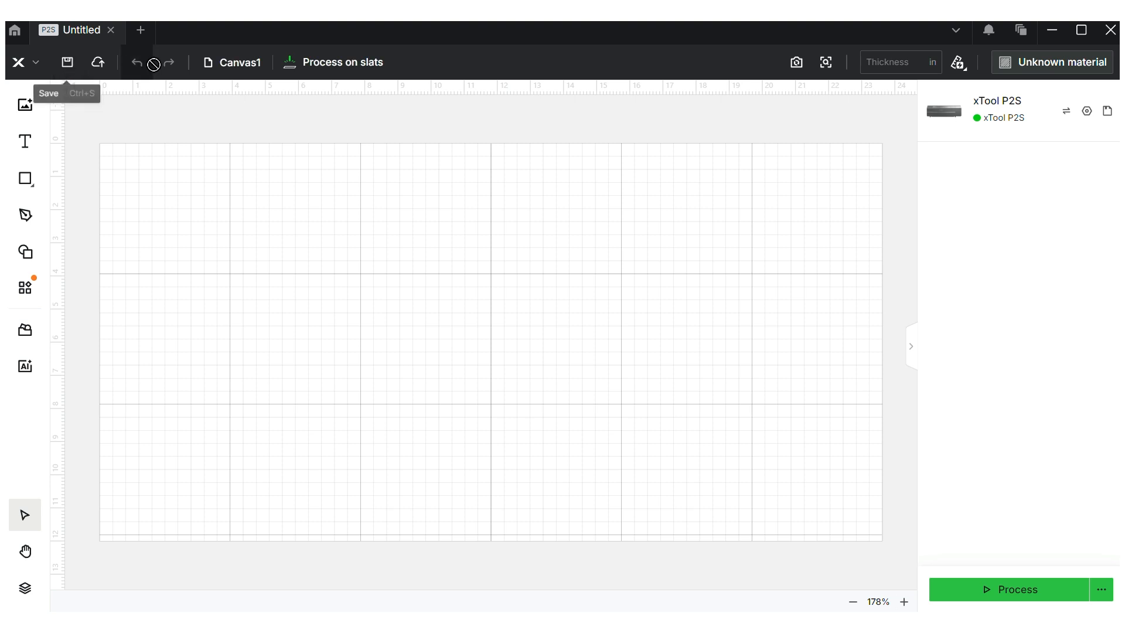
Add Canvas2 to the project and switch between Canvas1 and Canvas2
{"action": "left_click", "coordinate": [256, 69]}
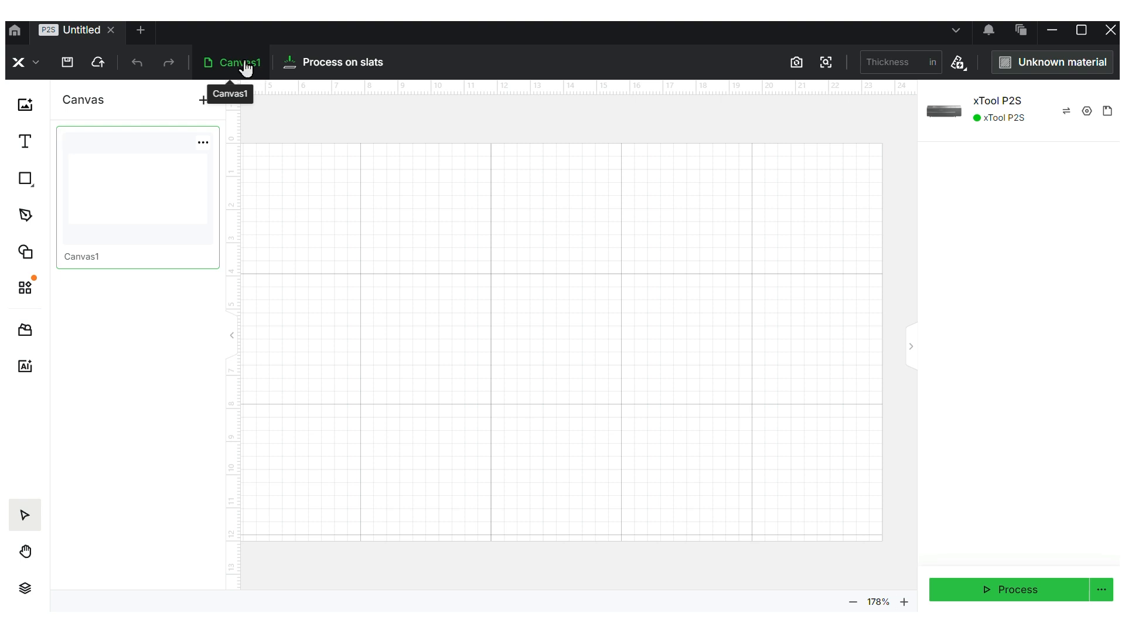
{"action": "left_click", "coordinate": [252, 66]}
{"action": "left_click", "coordinate": [247, 68]}
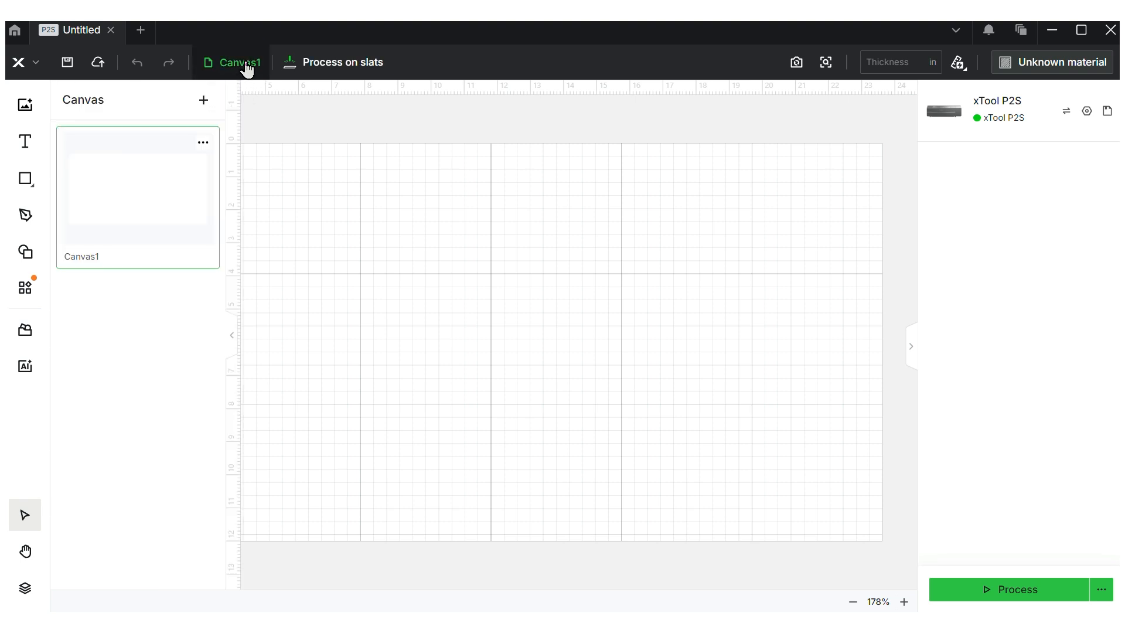
{"action": "left_click", "coordinate": [203, 101]}
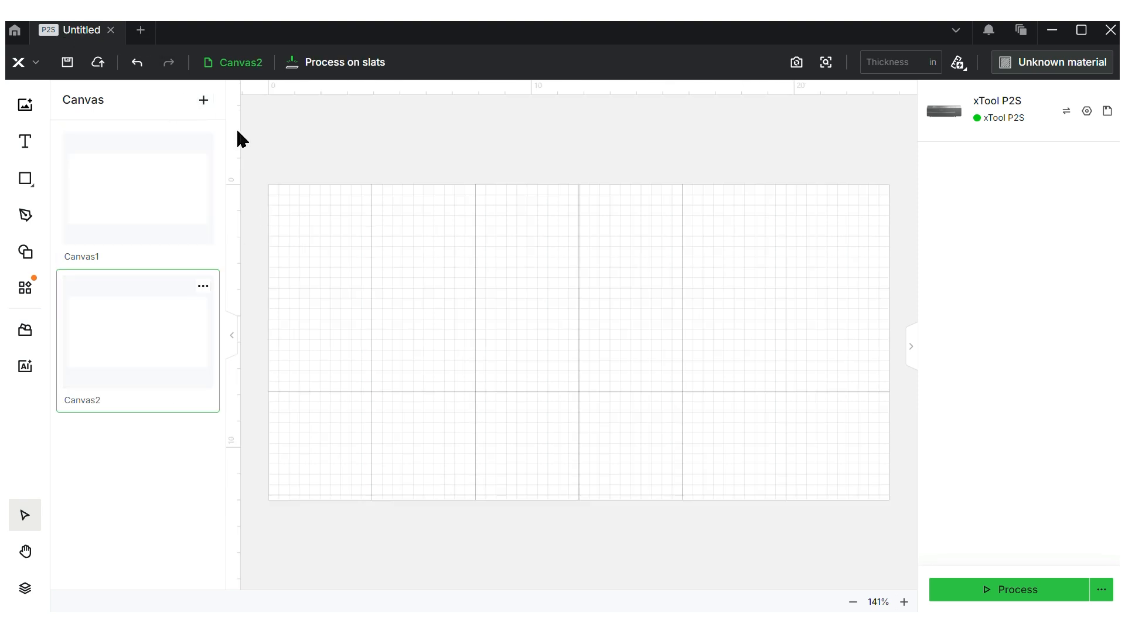
{"action": "left_click", "coordinate": [178, 165]}
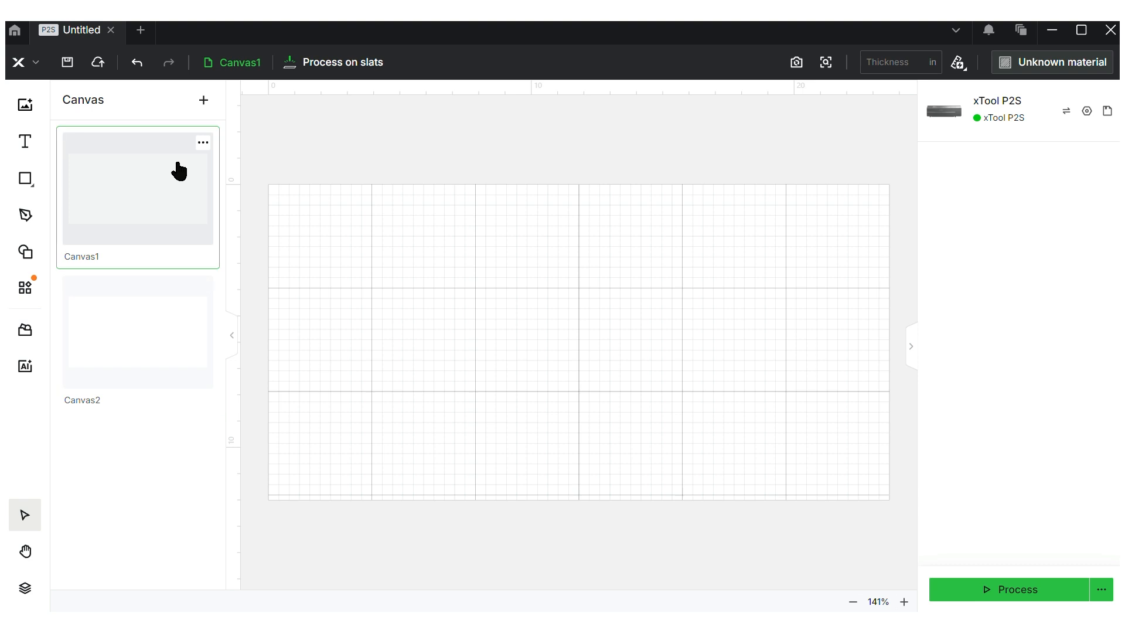
{"action": "left_click", "coordinate": [164, 287]}
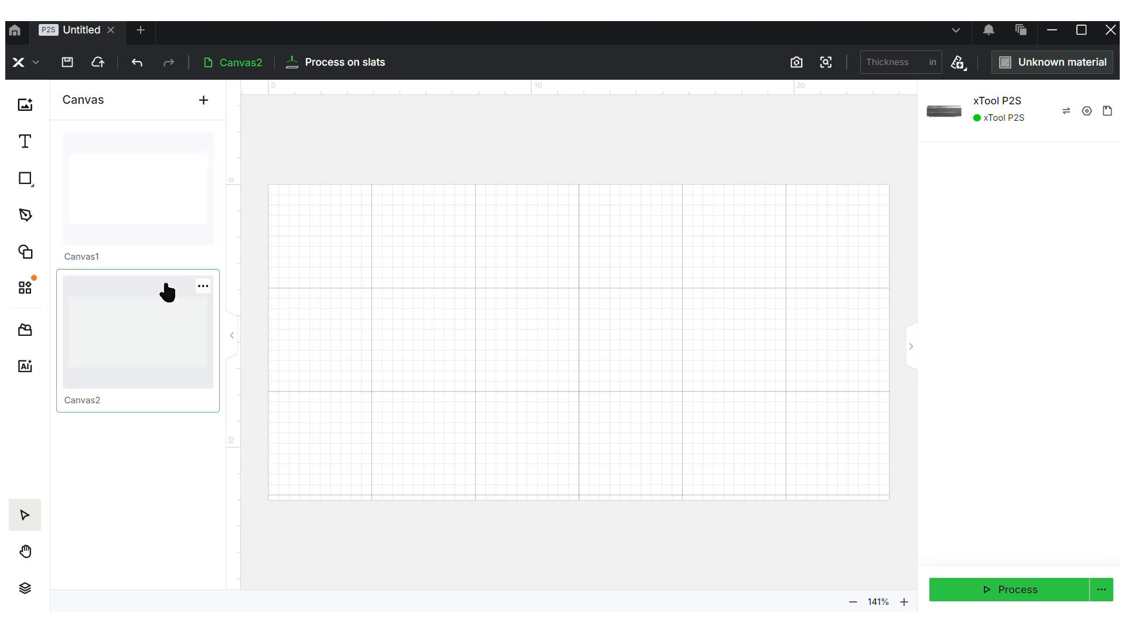
Delete Canvas2, leaving only Canvas1, and bring up the processing mode choices
{"action": "left_click", "coordinate": [202, 286]}
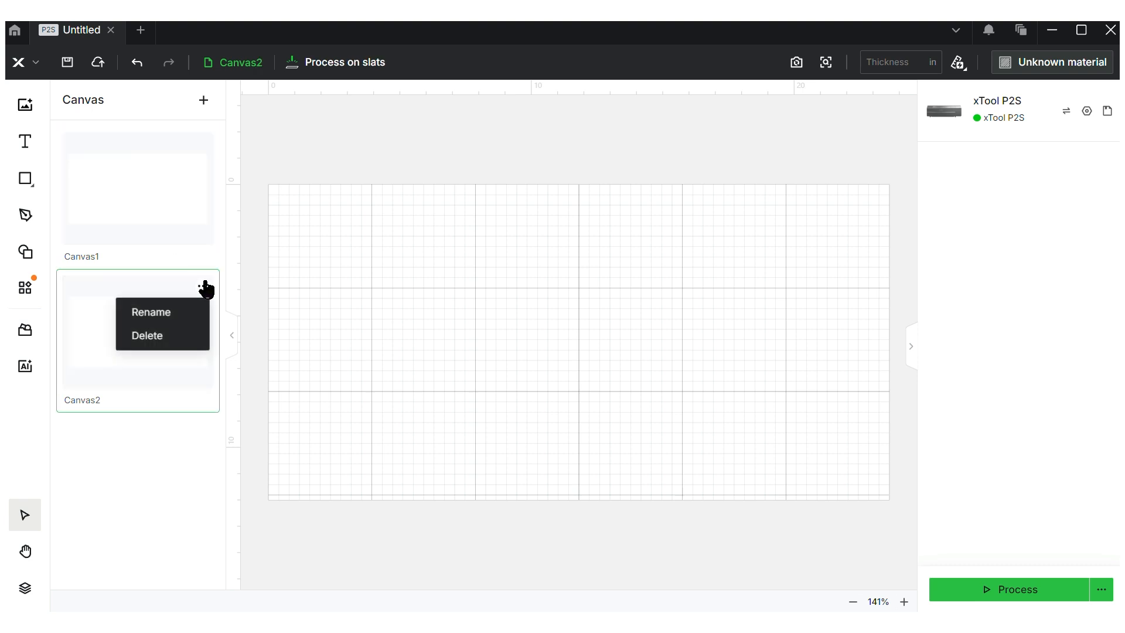
{"action": "left_click", "coordinate": [179, 338]}
{"action": "left_click", "coordinate": [703, 369]}
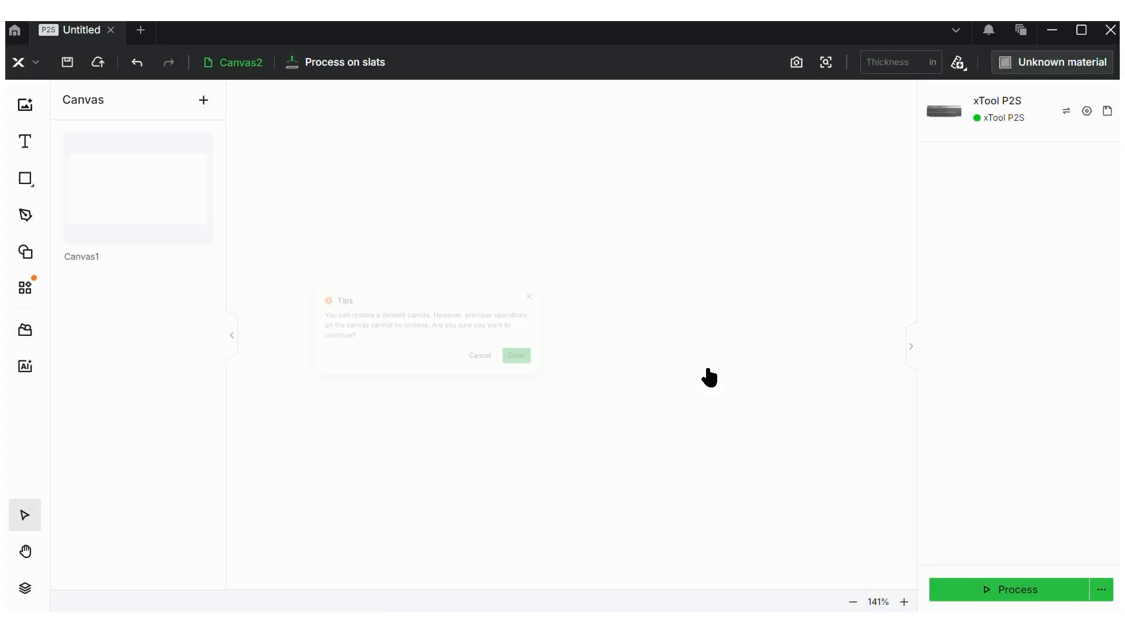
{"action": "left_click", "coordinate": [233, 69]}
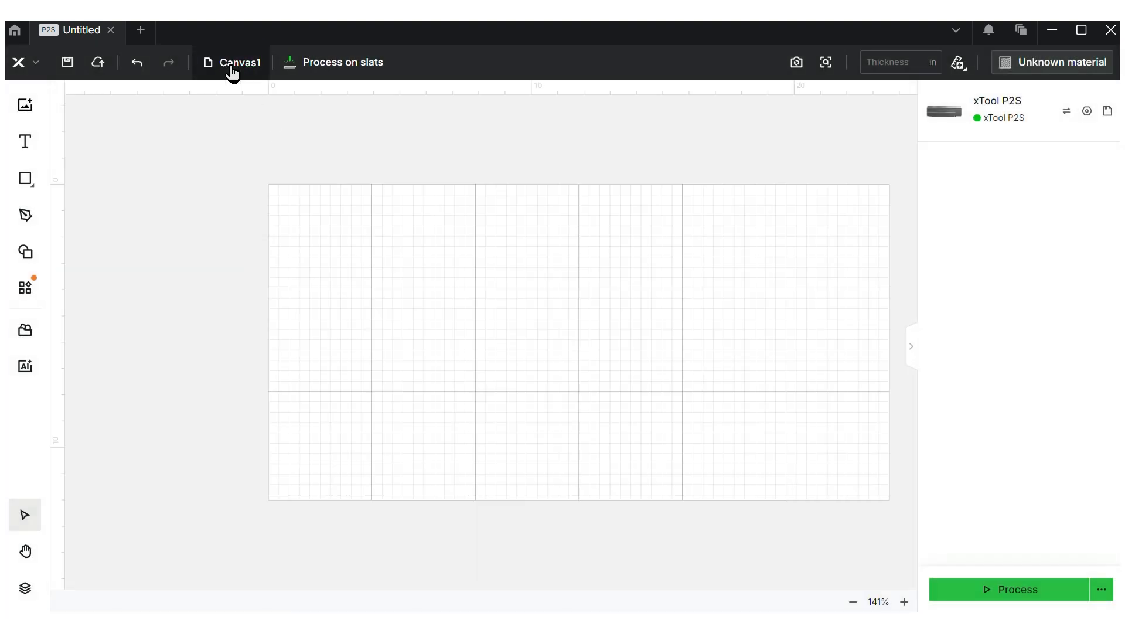
{"action": "left_click", "coordinate": [334, 80]}
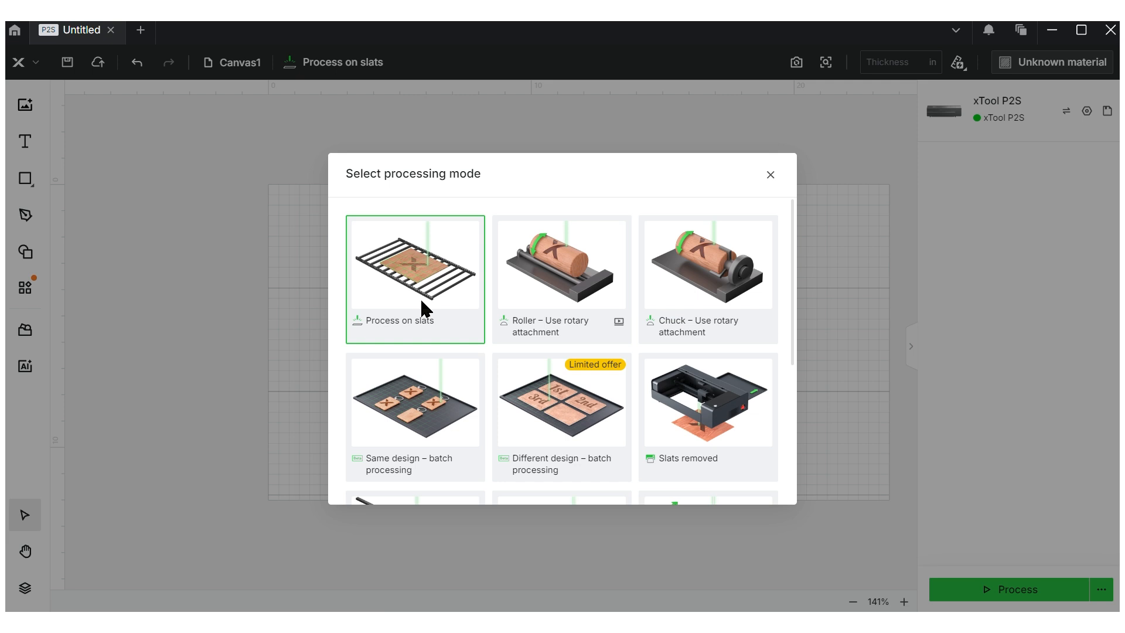
Switch processing mode to Chuck – Use rotary attachment, then back to Process on slats
{"action": "scroll", "coordinate": [420, 297], "scroll_direction": "down", "scroll_amount": 4}
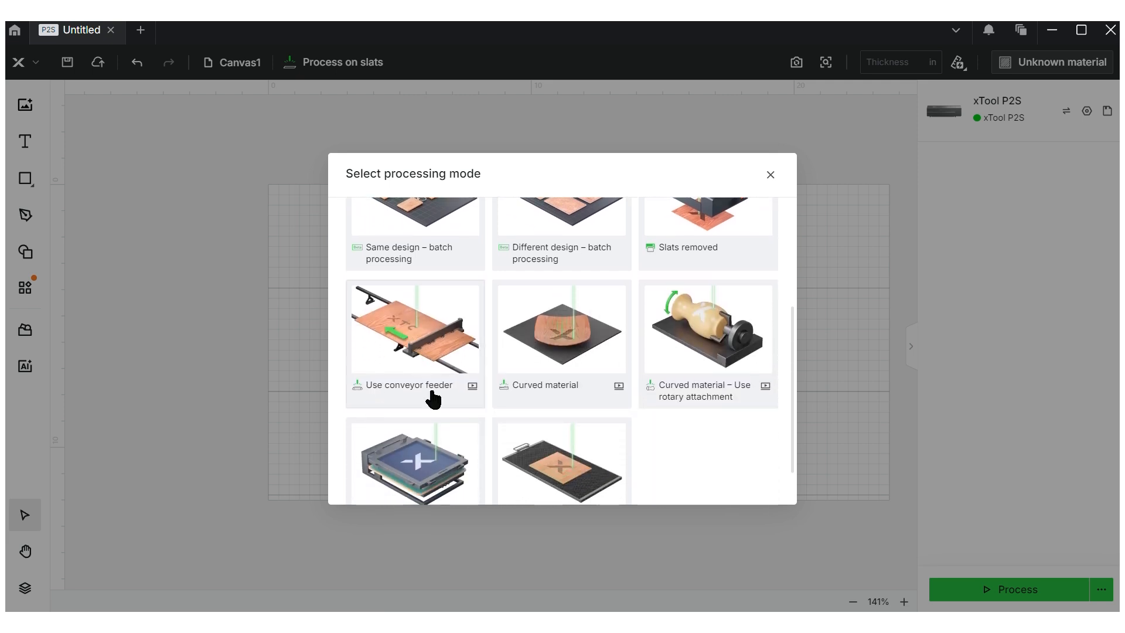
{"action": "scroll", "coordinate": [687, 273], "scroll_direction": "up", "scroll_amount": 4}
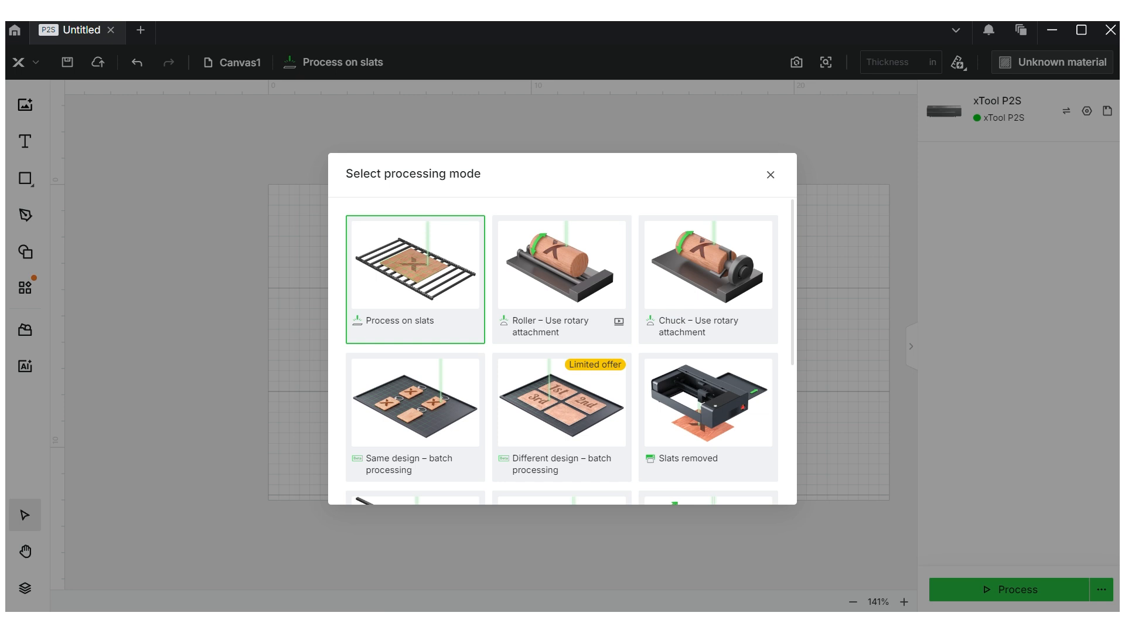
{"action": "left_click", "coordinate": [707, 256]}
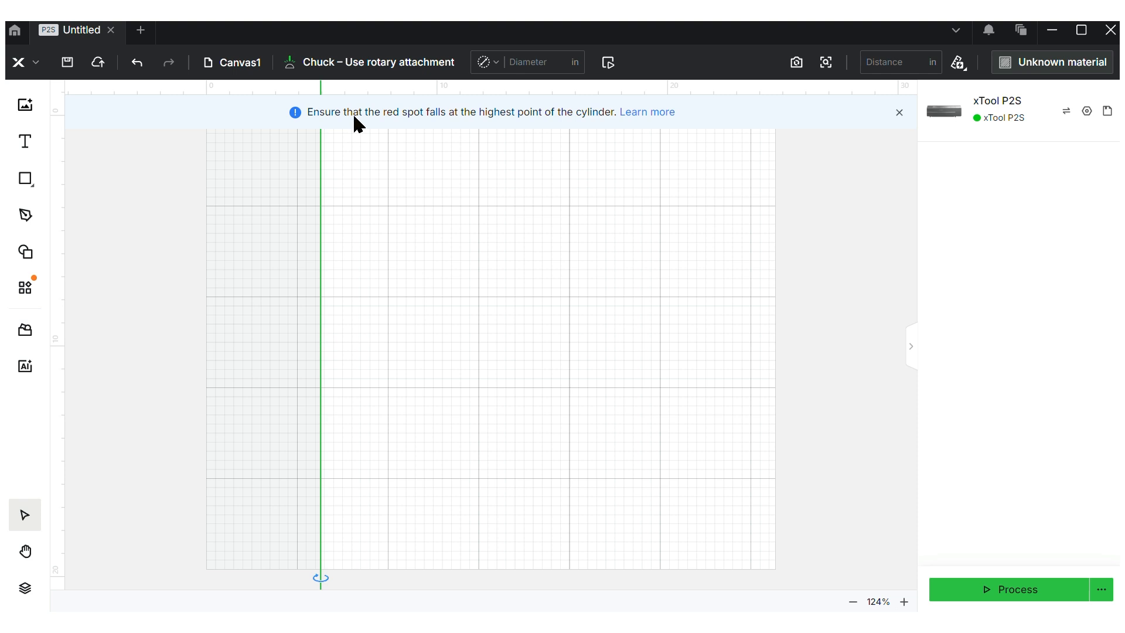
{"action": "left_click", "coordinate": [367, 69]}
{"action": "left_click", "coordinate": [380, 283]}
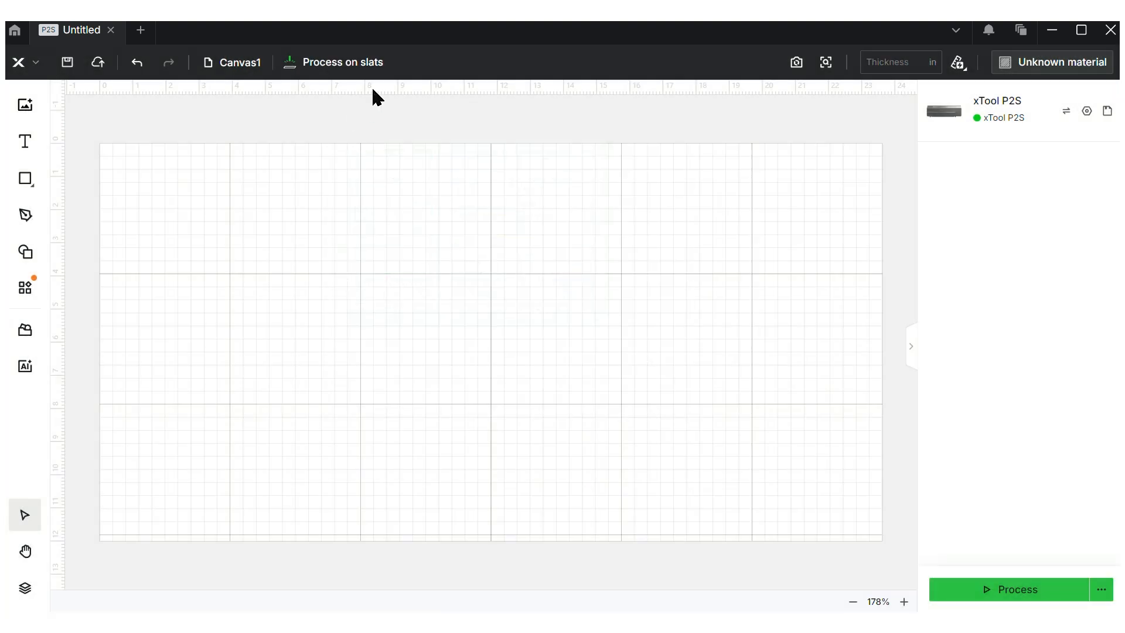
Refresh the camera background image of the laser bed
{"action": "left_click", "coordinate": [799, 71]}
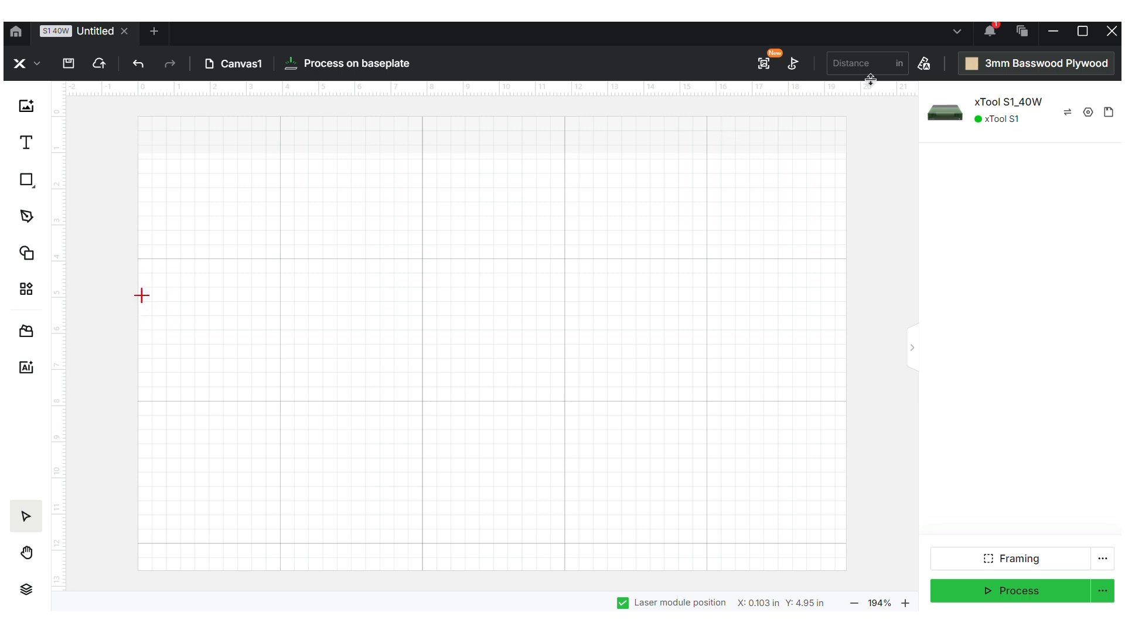
Auto-measure the processing distance to 0.466 in and bring up the Mark processing area options
{"action": "left_click", "coordinate": [931, 70]}
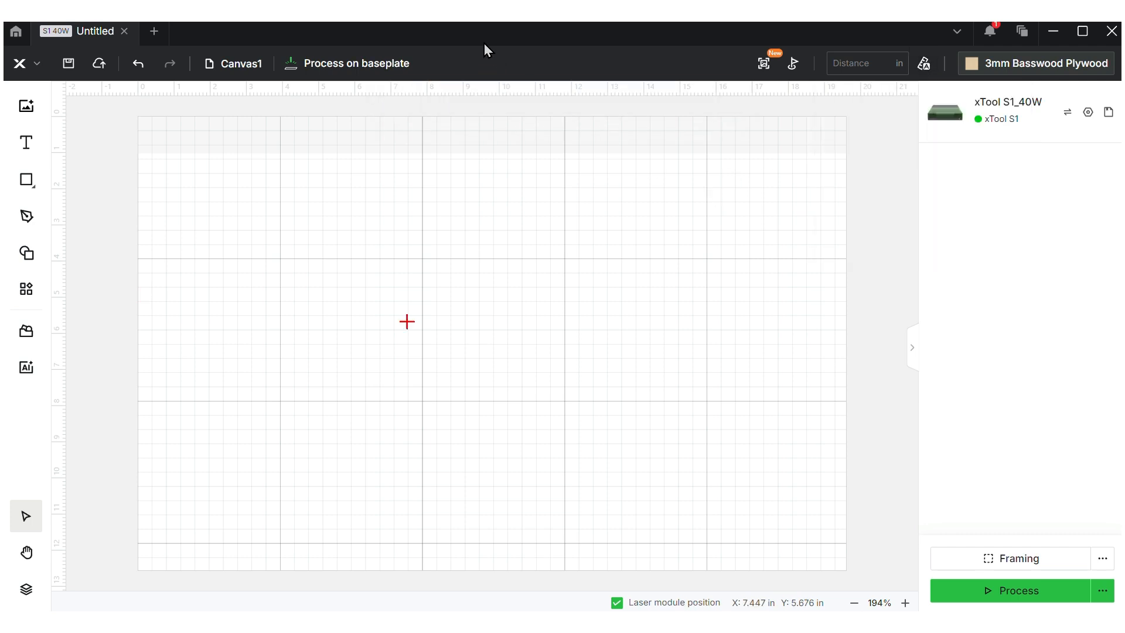
{"action": "left_click", "coordinate": [926, 70]}
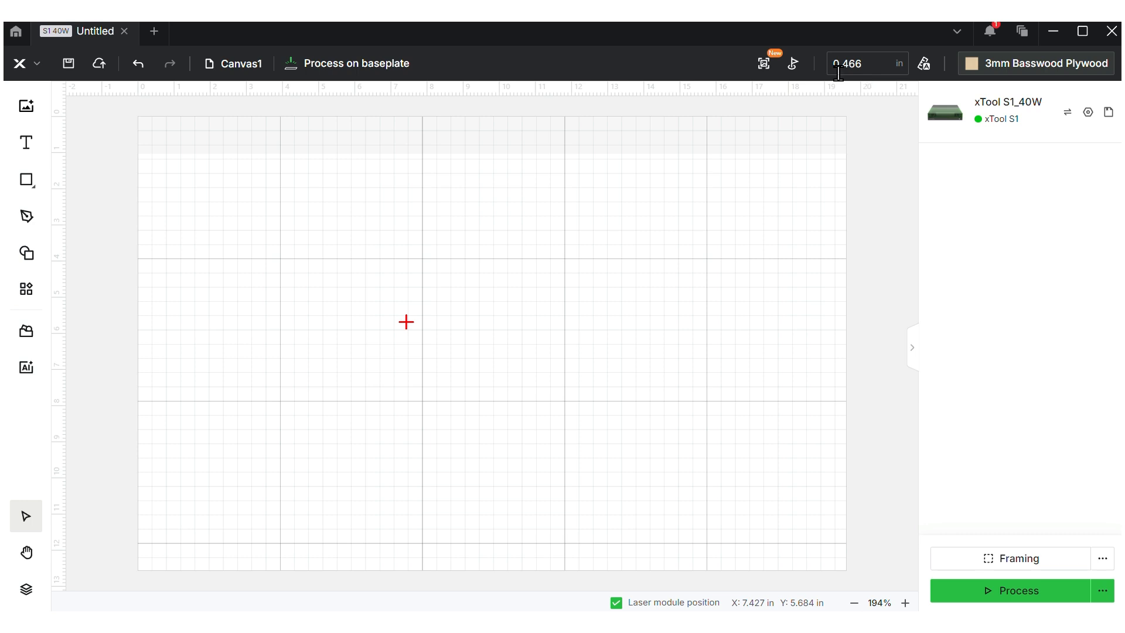
{"action": "left_click", "coordinate": [799, 63]}
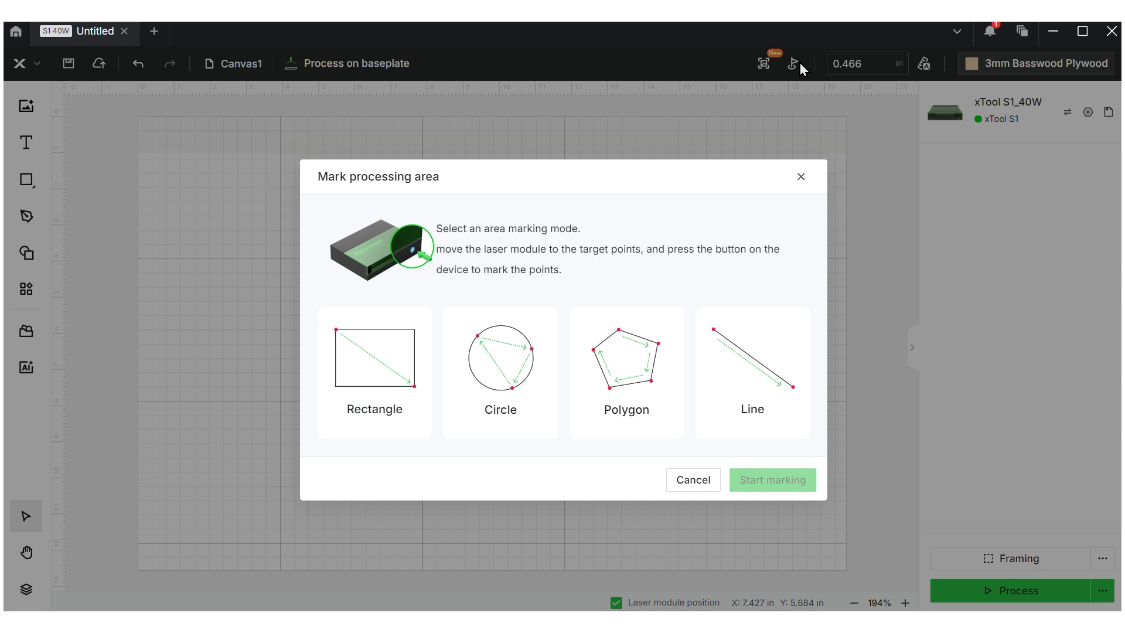
Mark a Rectangle processing area from two points on the device and confirm it
{"action": "left_click", "coordinate": [409, 359]}
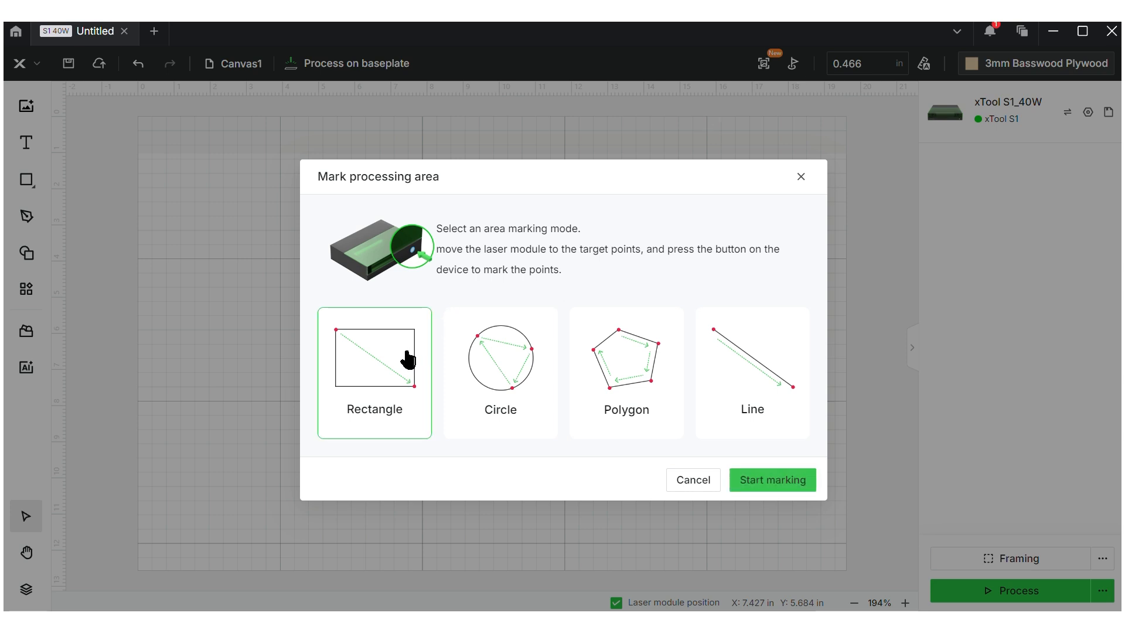
{"action": "left_click", "coordinate": [778, 483]}
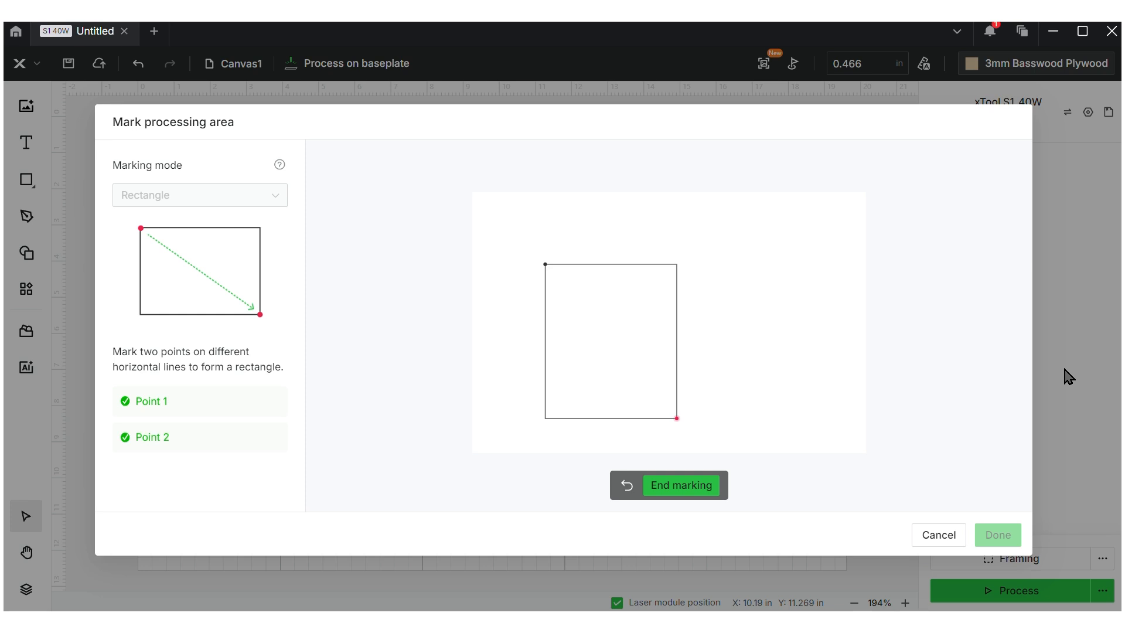
{"action": "left_click", "coordinate": [680, 487]}
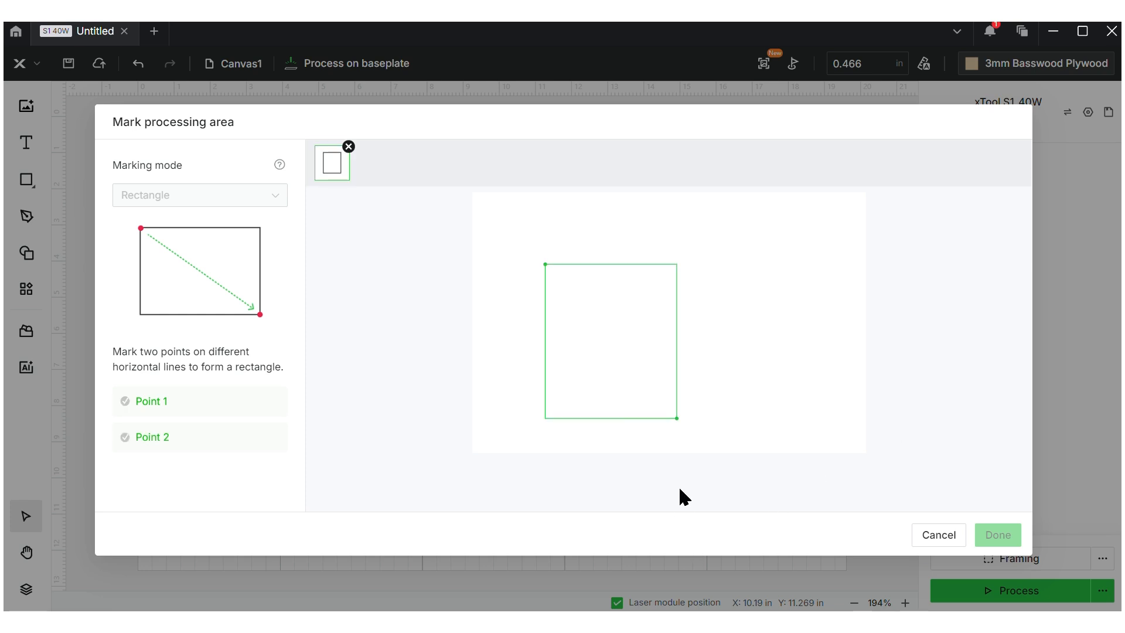
{"action": "left_click", "coordinate": [999, 537]}
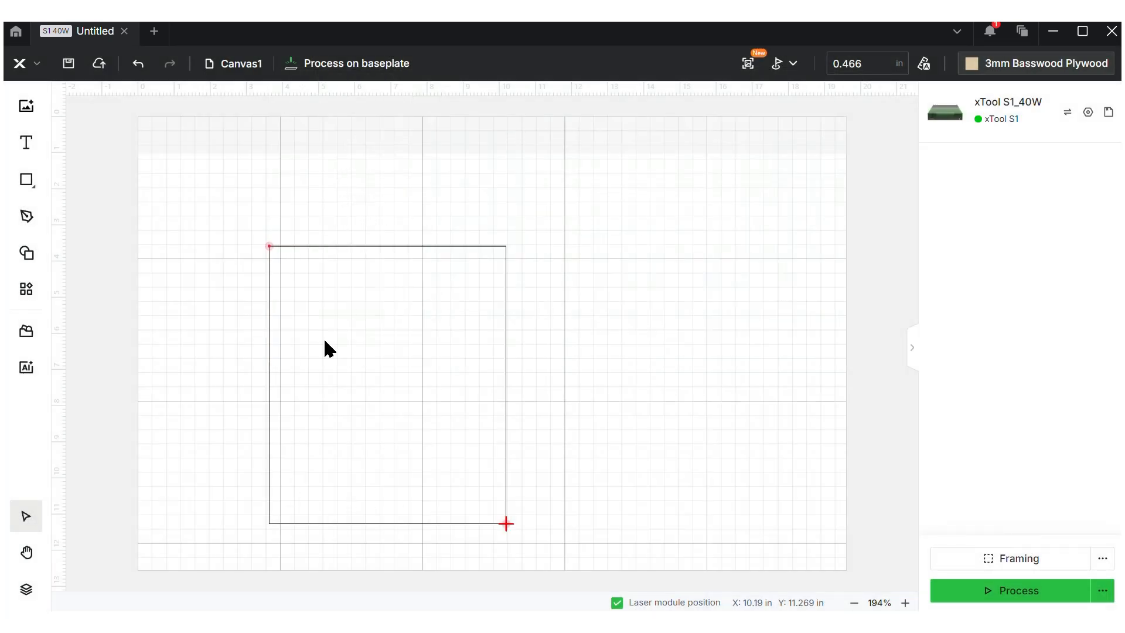
Place a Plant tree shape inside the marked rectangle, enlarged to 5.9 × 6.25 in
{"action": "left_click", "coordinate": [26, 253]}
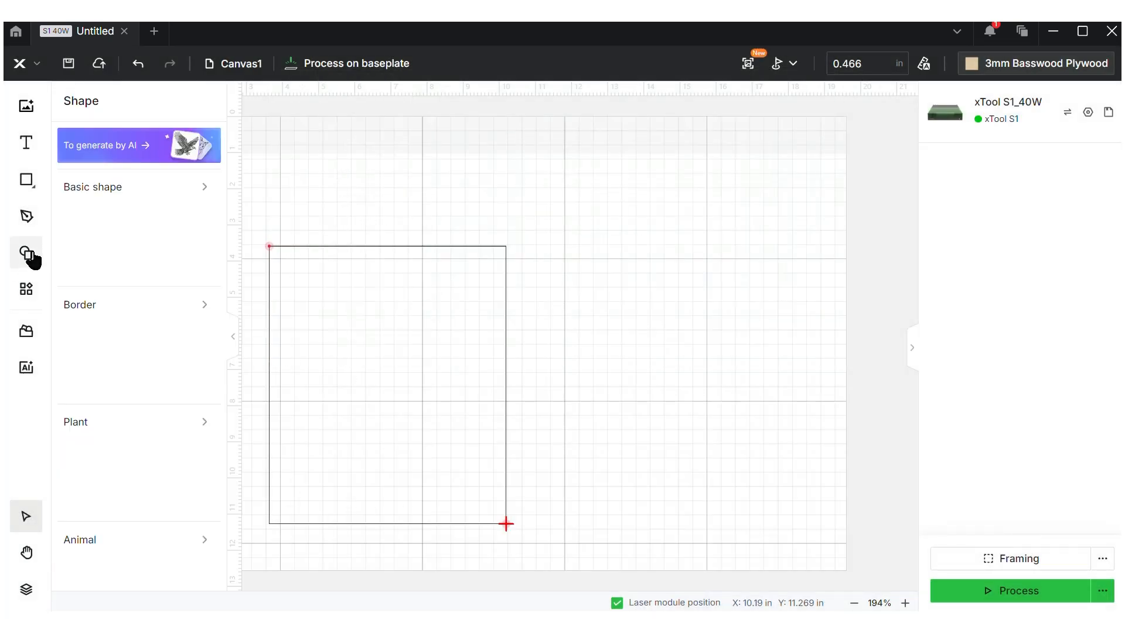
{"action": "left_click", "coordinate": [123, 465]}
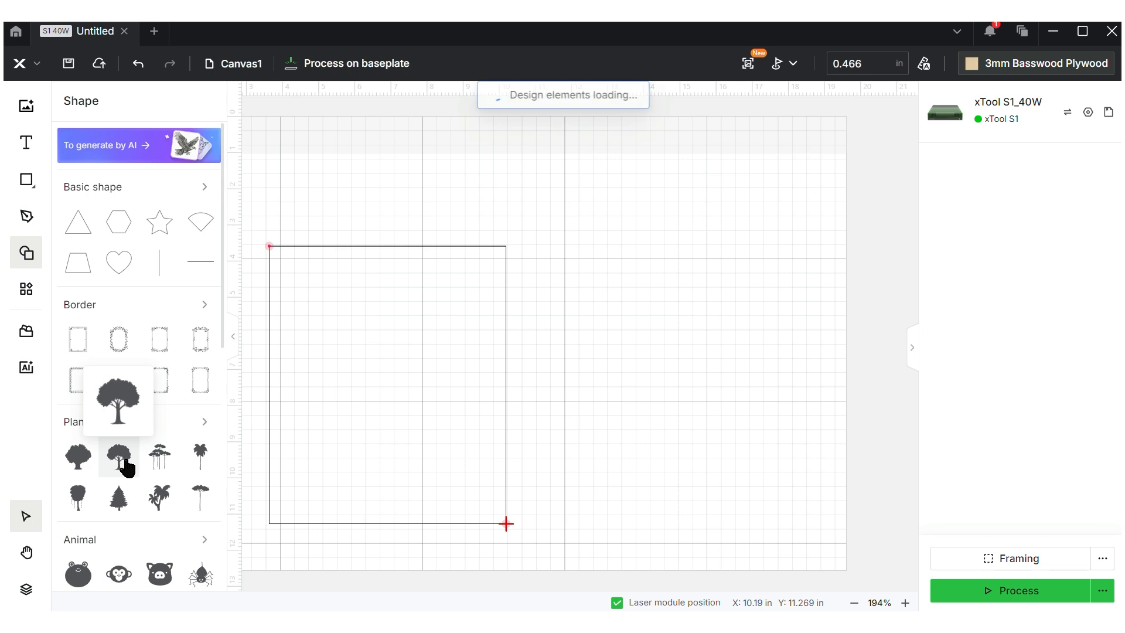
{"action": "left_click_drag", "start_coordinate": [578, 334], "coordinate": [316, 285]}
{"action": "left_click", "coordinate": [343, 326]}
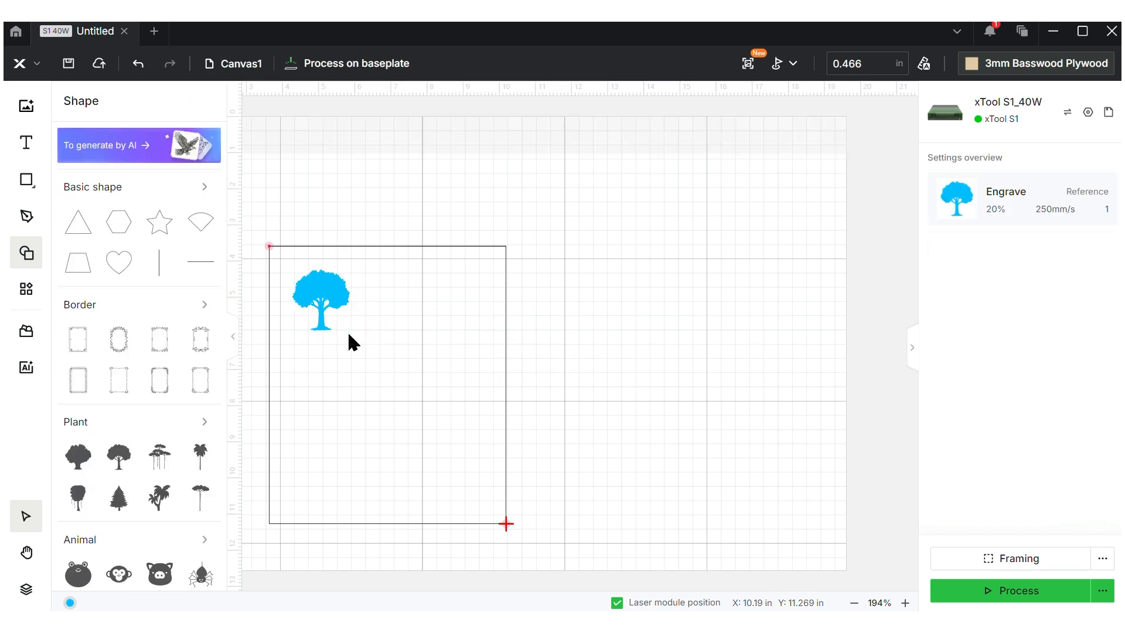
{"action": "left_click", "coordinate": [328, 310]}
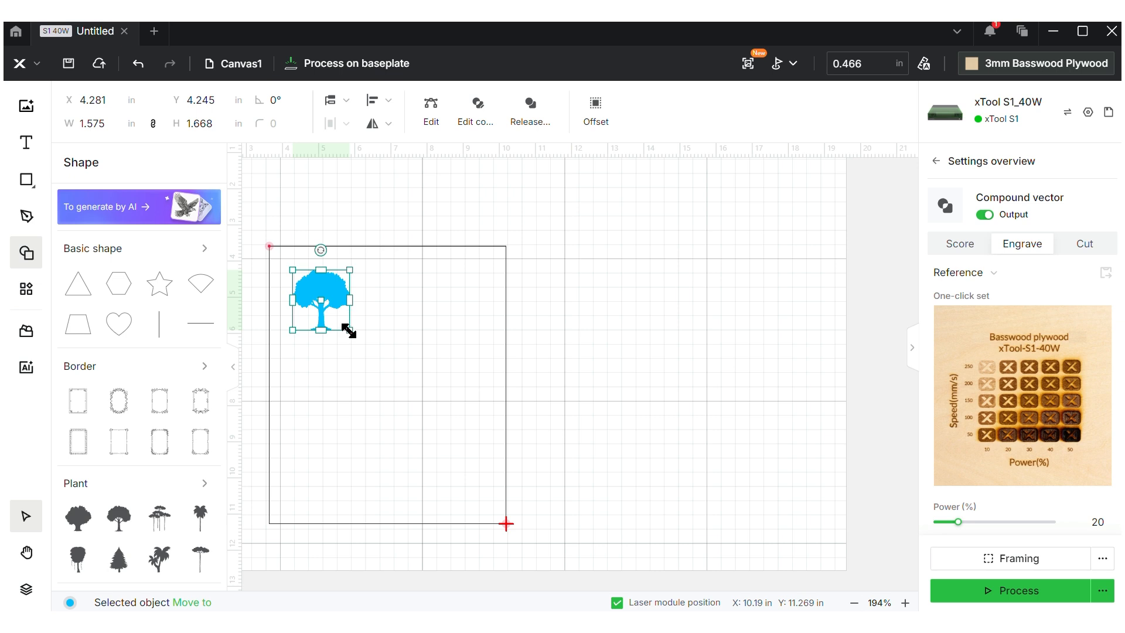
{"action": "left_click_drag", "start_coordinate": [349, 329], "coordinate": [441, 495]}
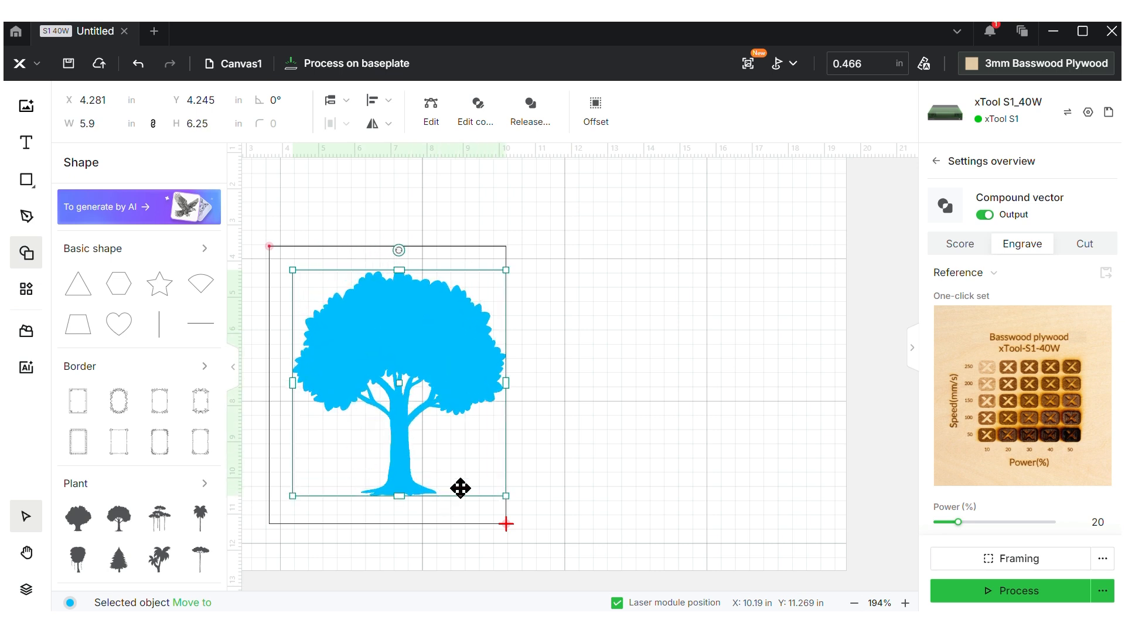
{"action": "left_click", "coordinate": [592, 445]}
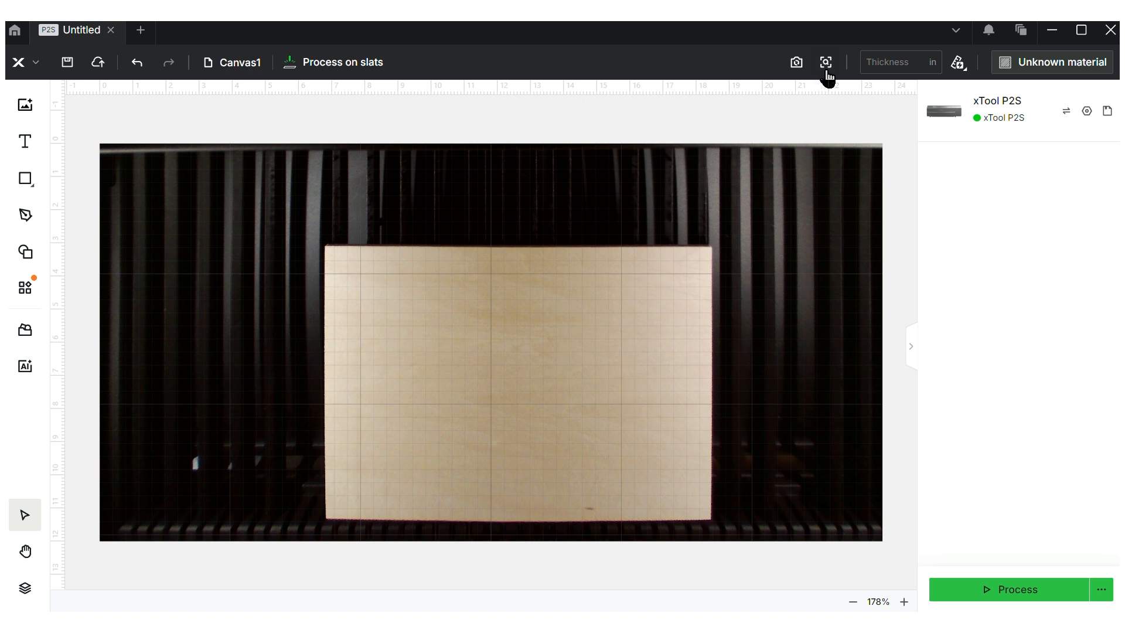
Capture a close-up photo of a chosen area of the bed
{"action": "mouse_move", "coordinate": [834, 70]}
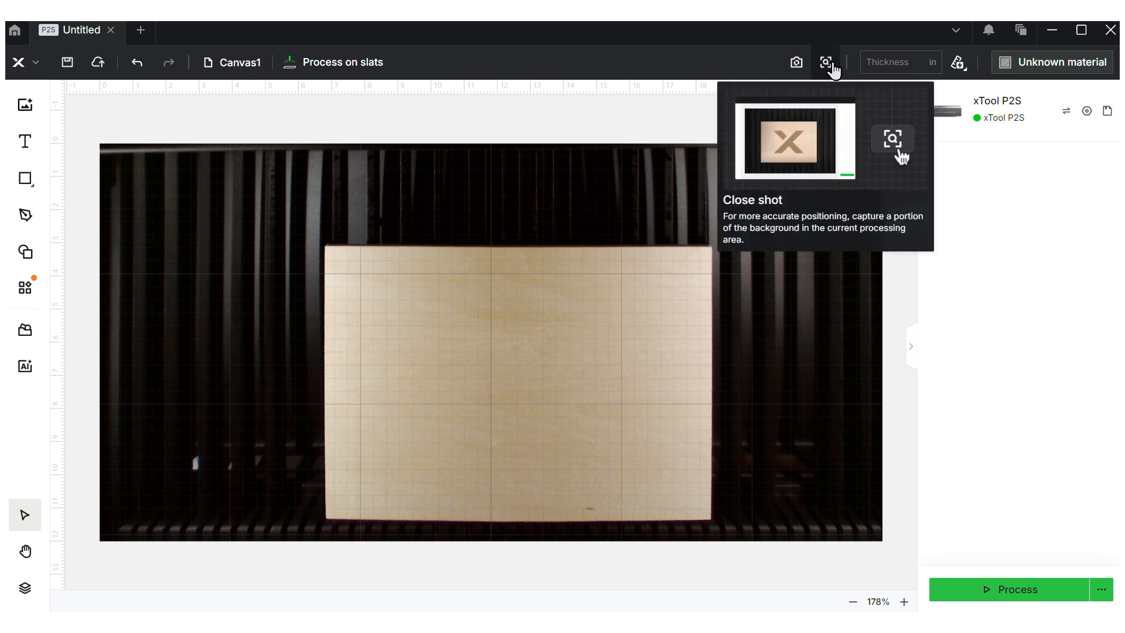
{"action": "left_click", "coordinate": [834, 148]}
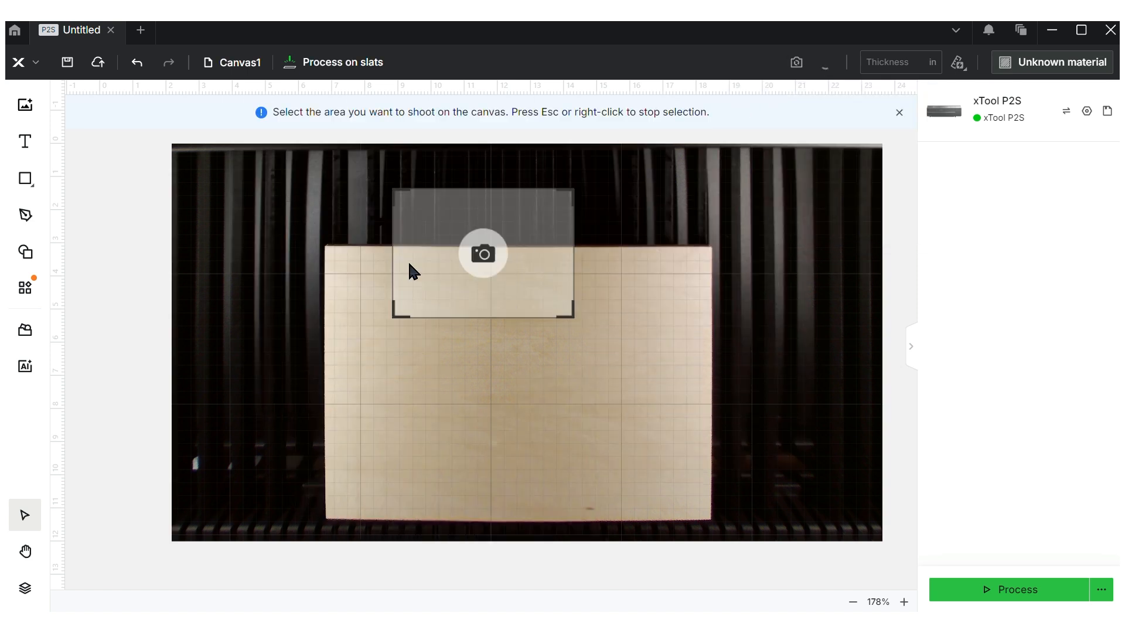
{"action": "left_click", "coordinate": [383, 298]}
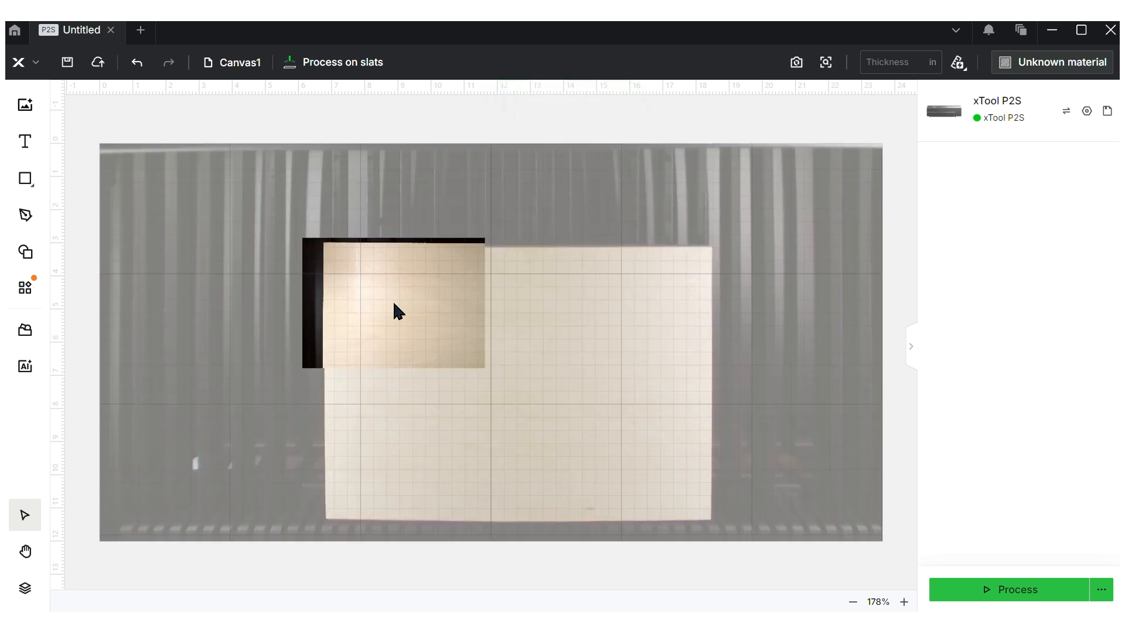
Delete the close-view photo and hide the camera background, leaving an empty grid
{"action": "right_click", "coordinate": [394, 304]}
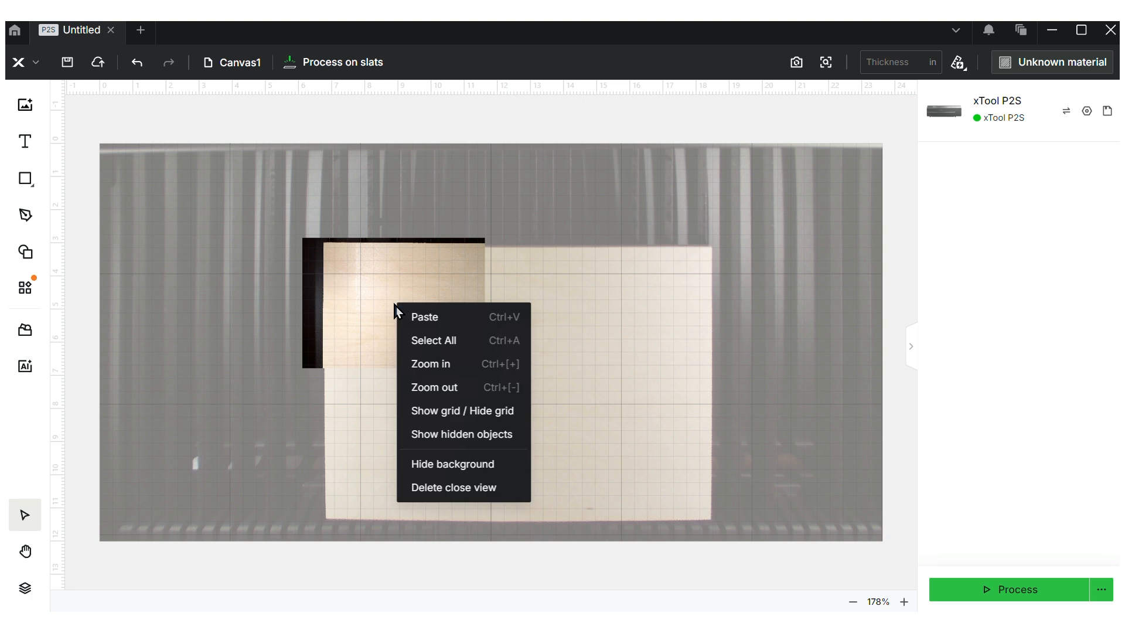
{"action": "left_click", "coordinate": [448, 491]}
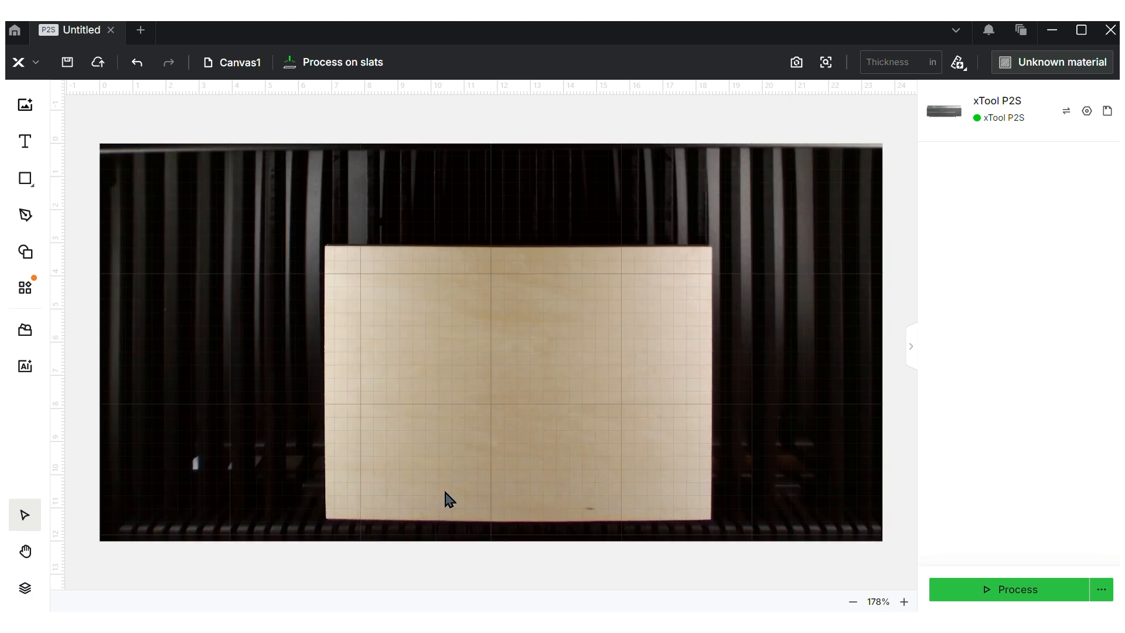
{"action": "right_click", "coordinate": [634, 324]}
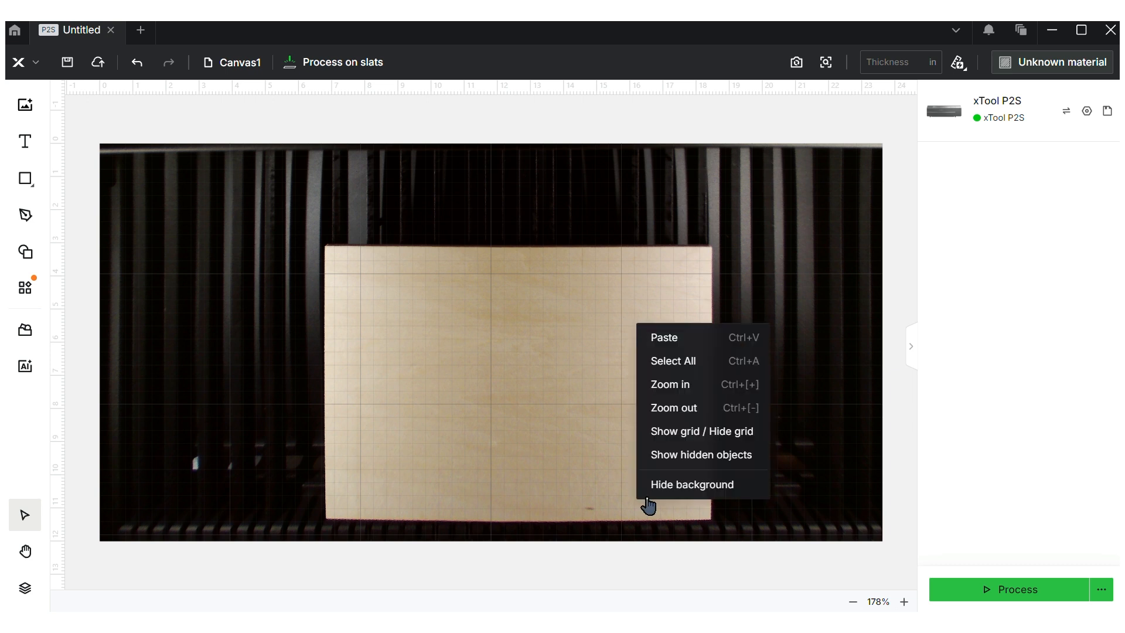
{"action": "left_click", "coordinate": [684, 488]}
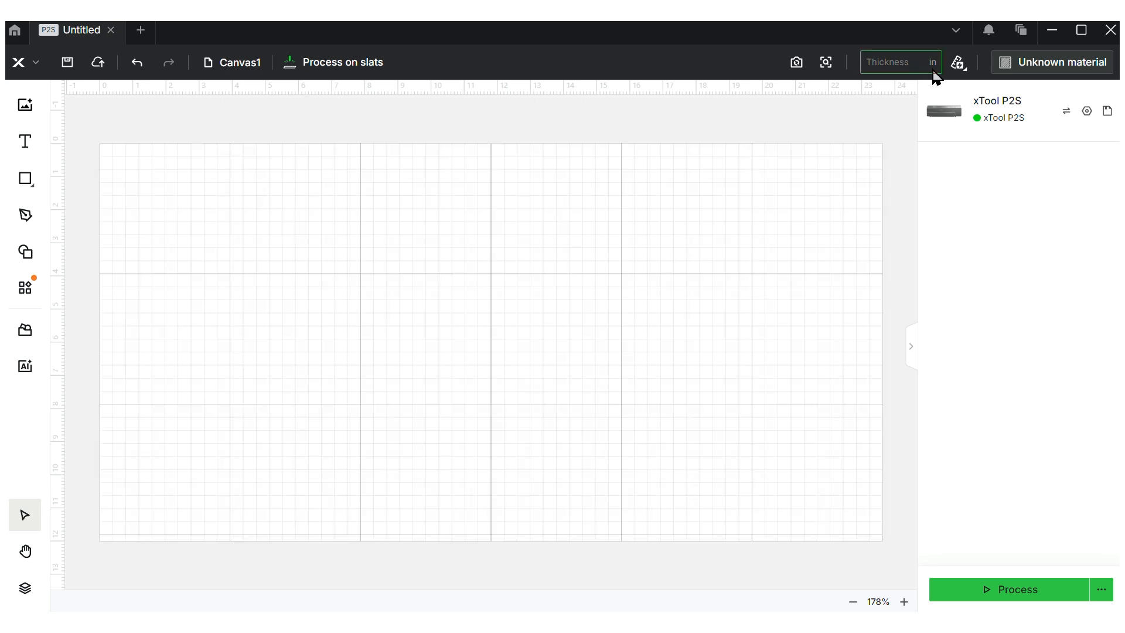
{"action": "left_click", "coordinate": [960, 64]}
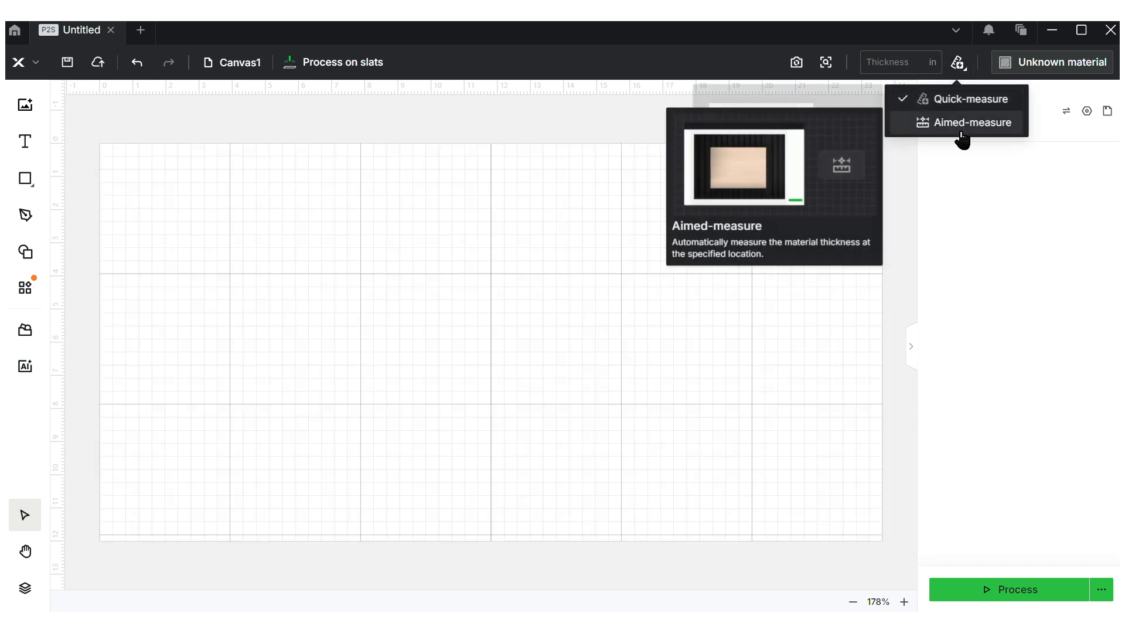
{"action": "mouse_move", "coordinate": [964, 108]}
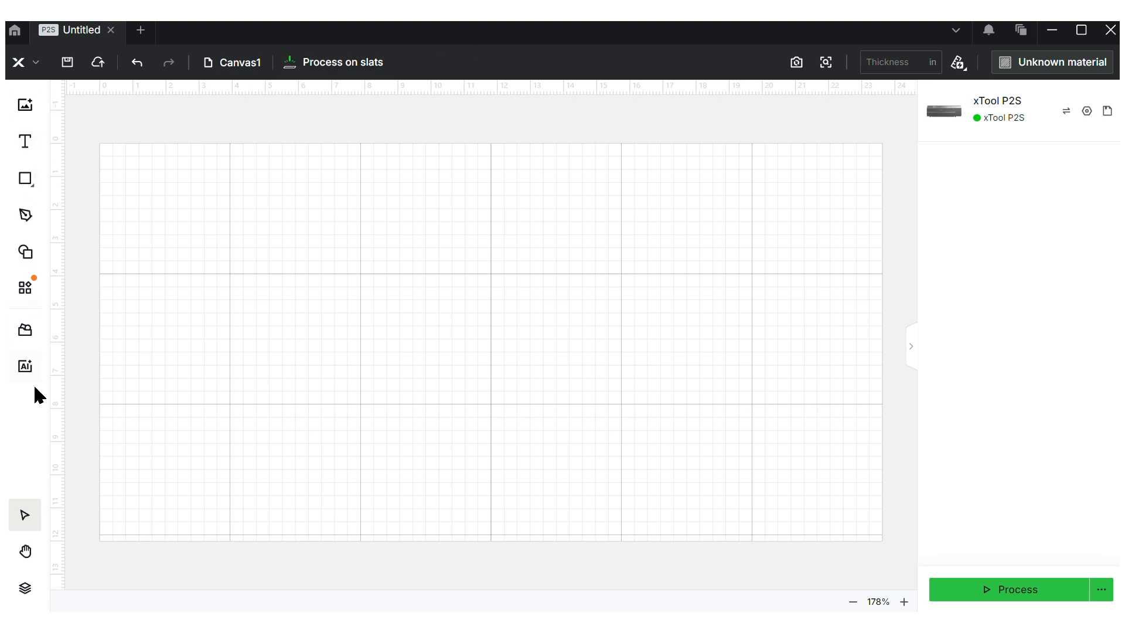
Add a default text object and edit it to read 'Hi'
{"action": "left_click", "coordinate": [27, 143]}
{"action": "left_click", "coordinate": [354, 209]}
{"action": "left_click", "coordinate": [355, 210]}
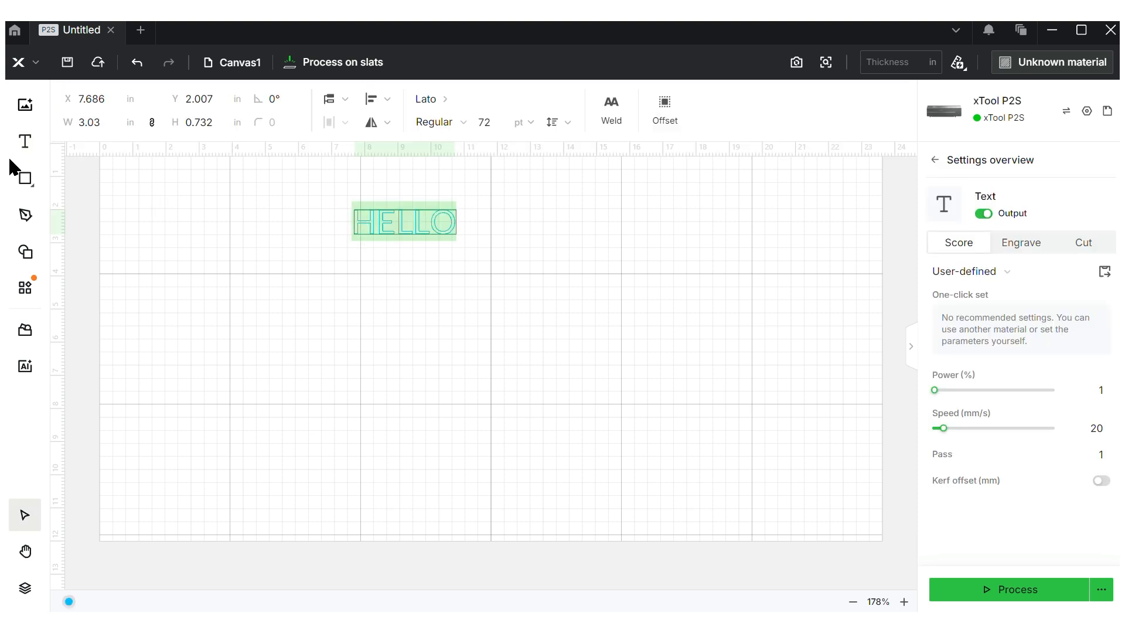
{"action": "double_click", "coordinate": [436, 221]}
{"action": "key", "text": "BackSpace"}
{"action": "key", "text": "BackSpace"}
{"action": "key", "text": "BackSpace"}
{"action": "key", "text": "BackSpace"}
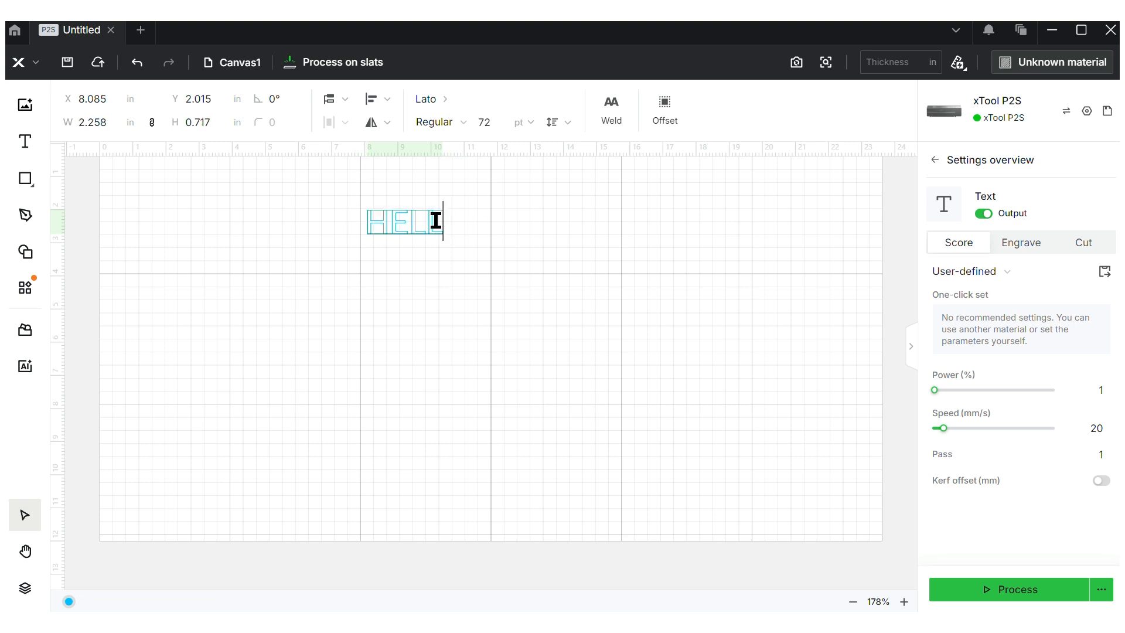
{"action": "type", "text": "i"}
{"action": "key", "text": "Escape"}
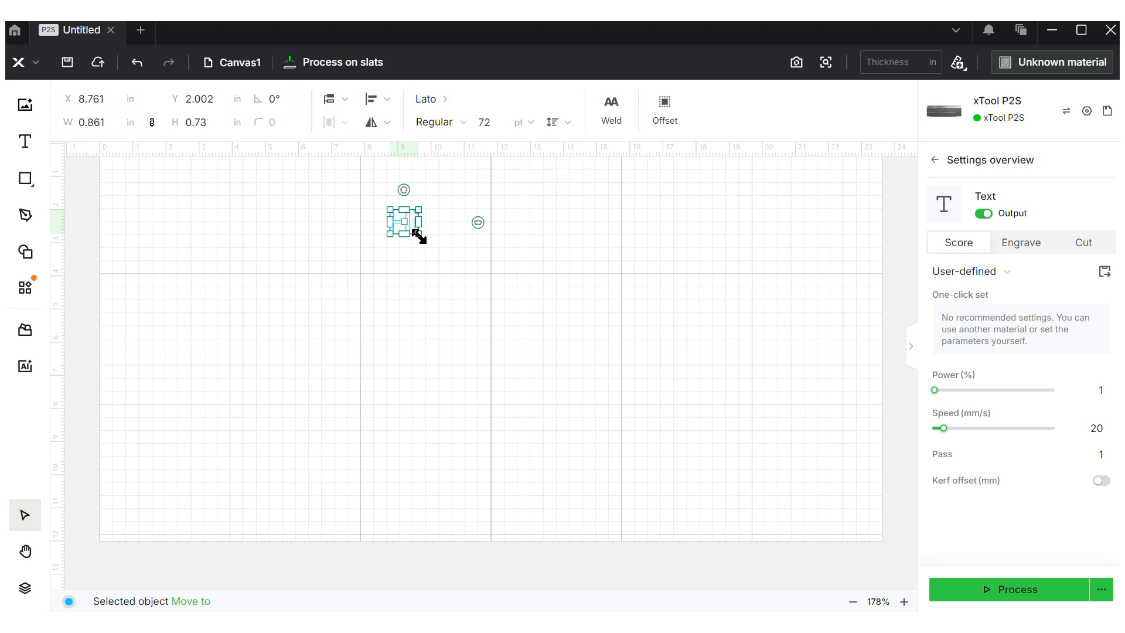
Enlarge the Hi text to 5 in wide and stretch it taller
{"action": "left_click_drag", "start_coordinate": [419, 235], "coordinate": [516, 335]}
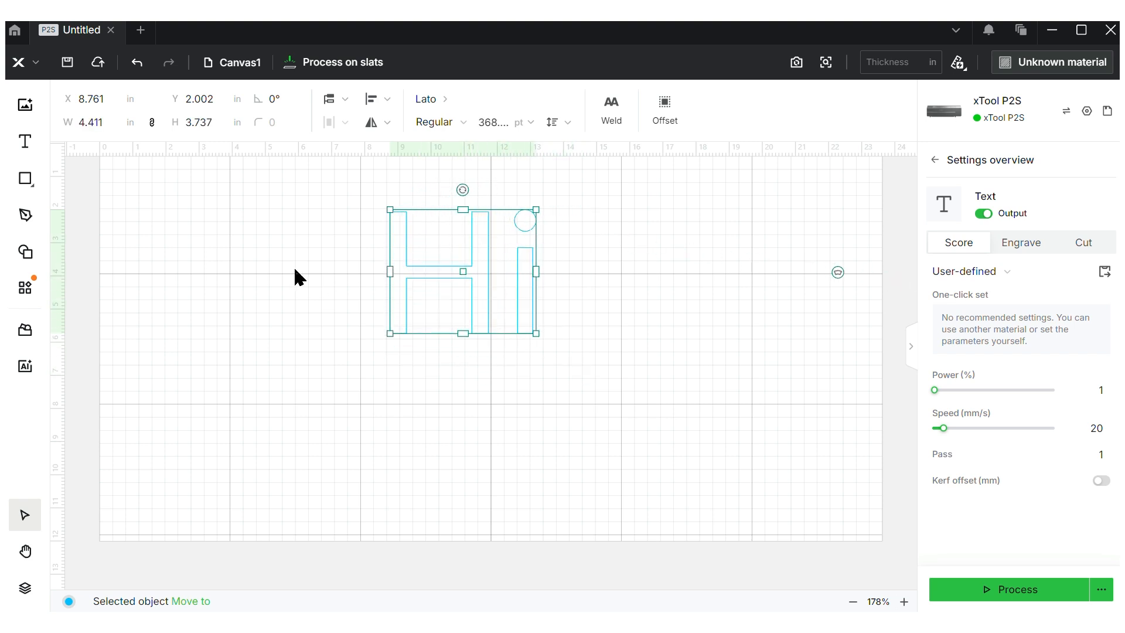
{"action": "left_click", "coordinate": [109, 115]}
{"action": "type", "text": "5"}
{"action": "key", "text": "Return"}
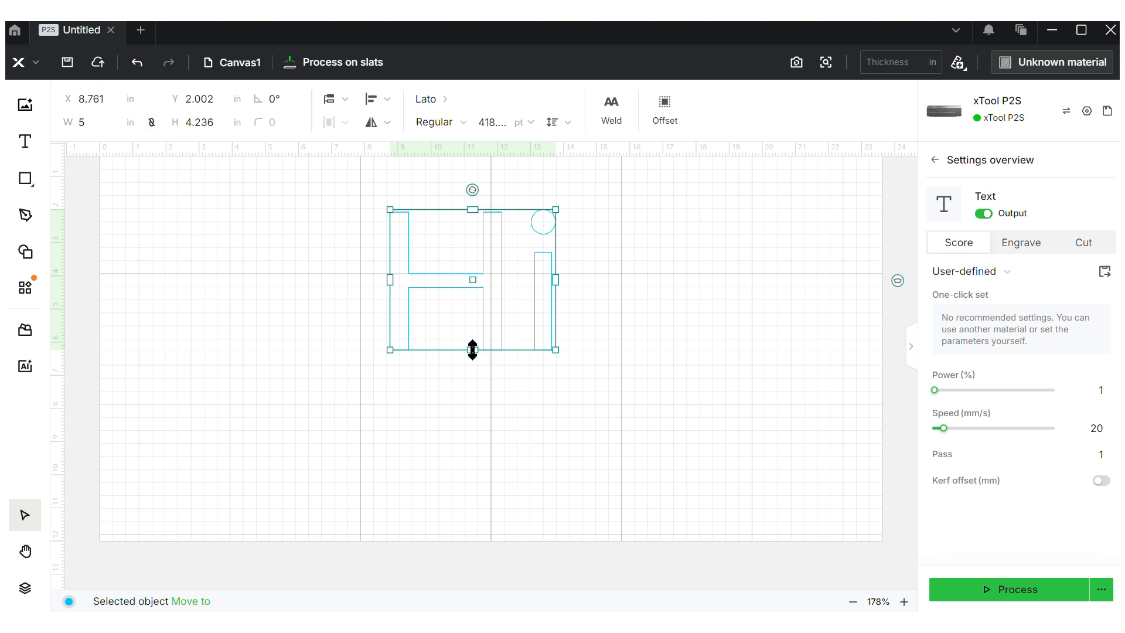
{"action": "left_click_drag", "start_coordinate": [472, 350], "coordinate": [498, 366]}
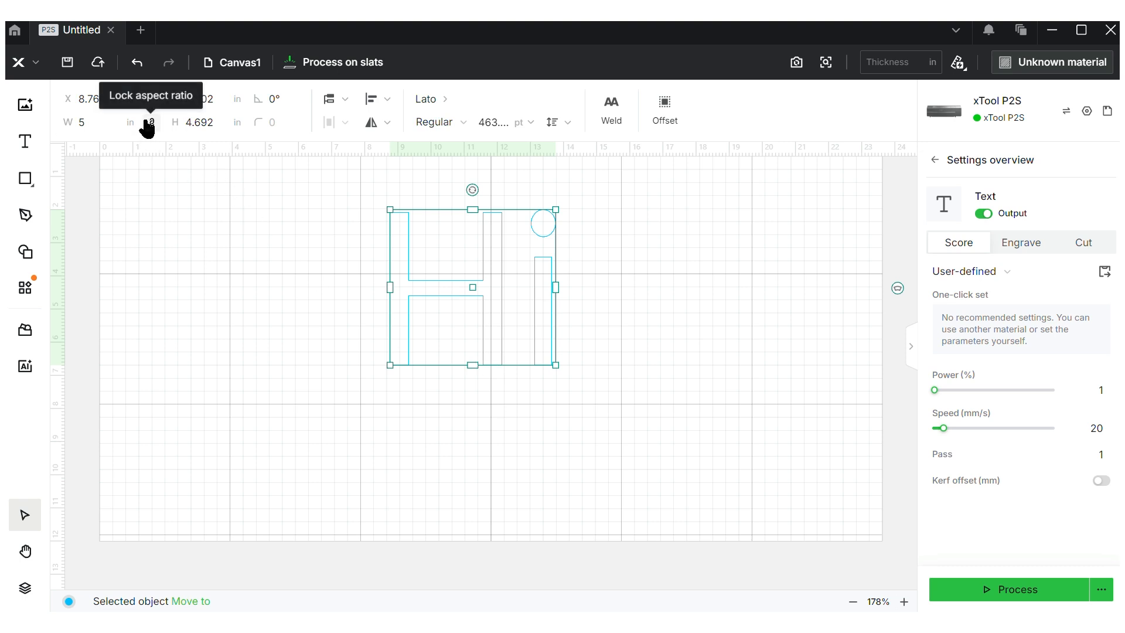
Mirror the Hi text horizontally and back, then bring up the font list
{"action": "left_click", "coordinate": [387, 122]}
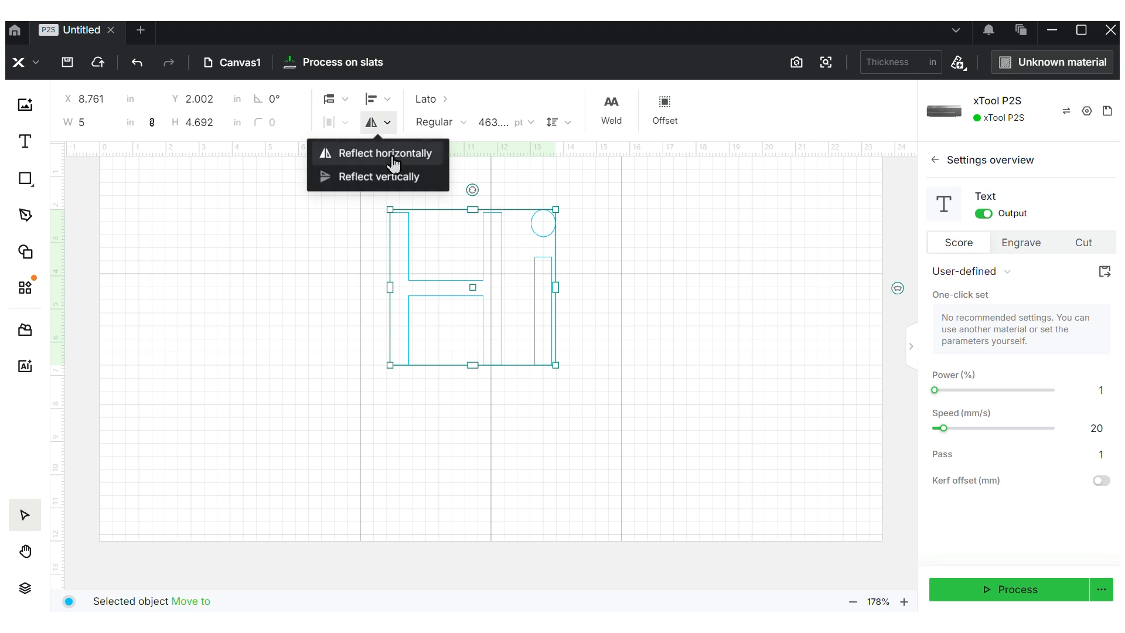
{"action": "left_click", "coordinate": [389, 152]}
{"action": "left_click", "coordinate": [387, 122]}
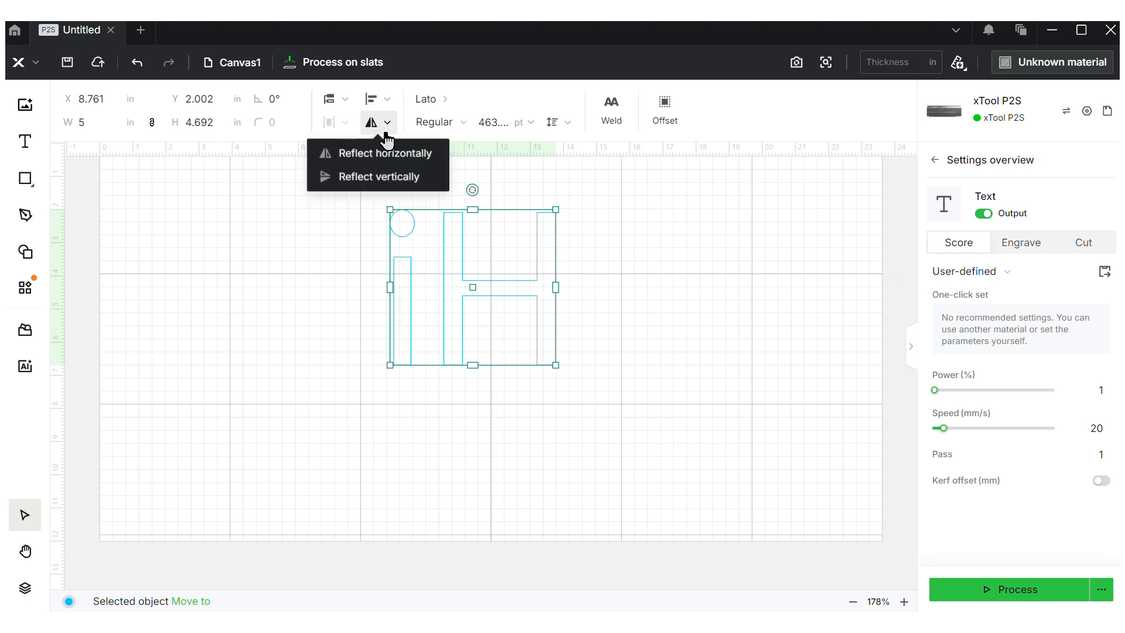
{"action": "left_click", "coordinate": [382, 153]}
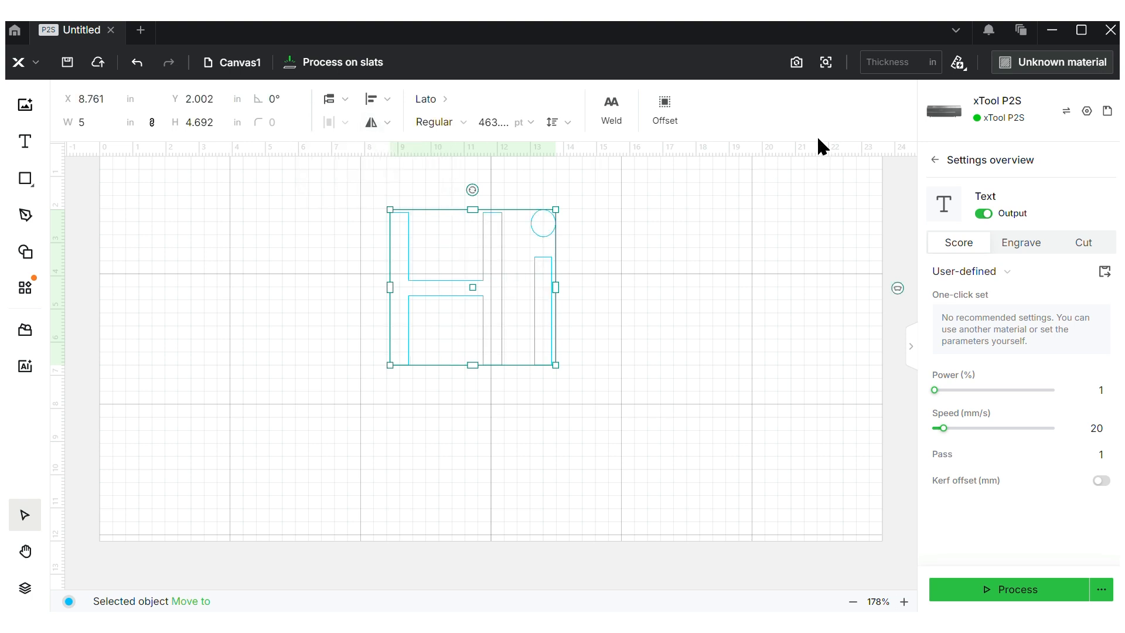
{"action": "left_click", "coordinate": [437, 101]}
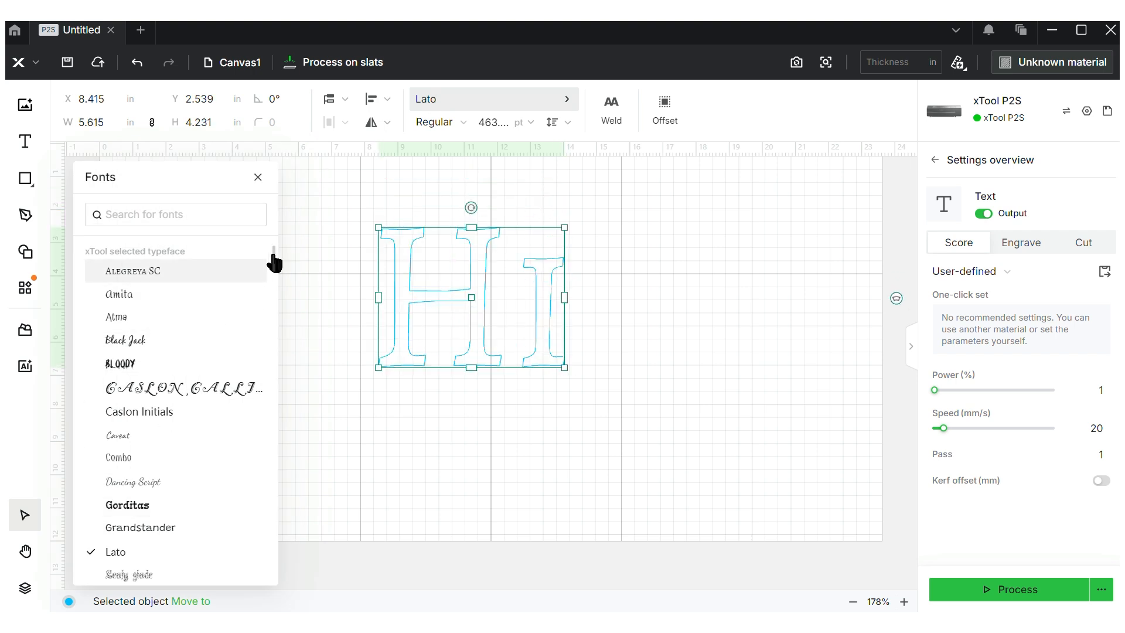
Browse the fonts, keep the Regular style, and apply Black Jack to the Hi text
{"action": "scroll", "coordinate": [273, 269], "scroll_direction": "down", "scroll_amount": 1}
{"action": "scroll", "coordinate": [271, 402], "scroll_direction": "down", "scroll_amount": 20}
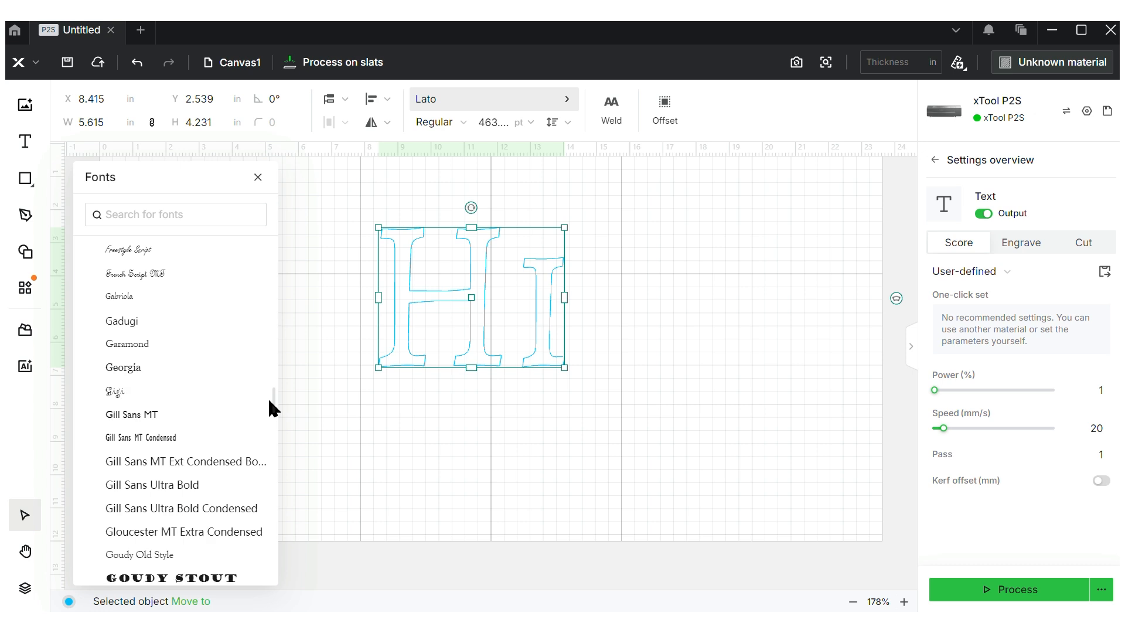
{"action": "scroll", "coordinate": [250, 518], "scroll_direction": "up", "scroll_amount": 20}
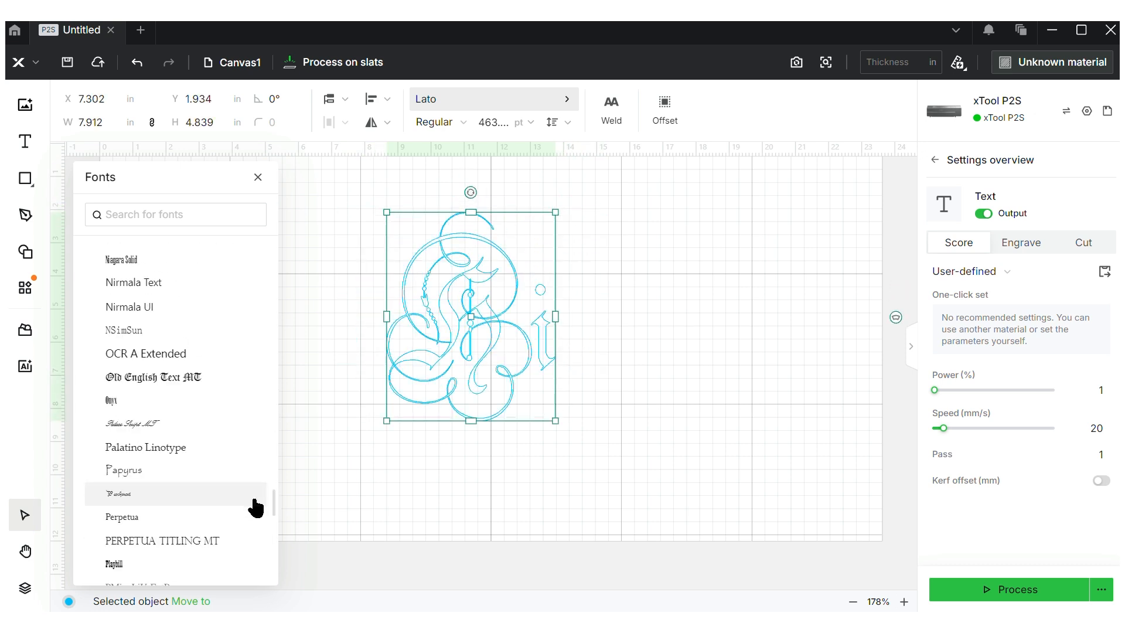
{"action": "scroll", "coordinate": [279, 409], "scroll_direction": "up", "scroll_amount": 20}
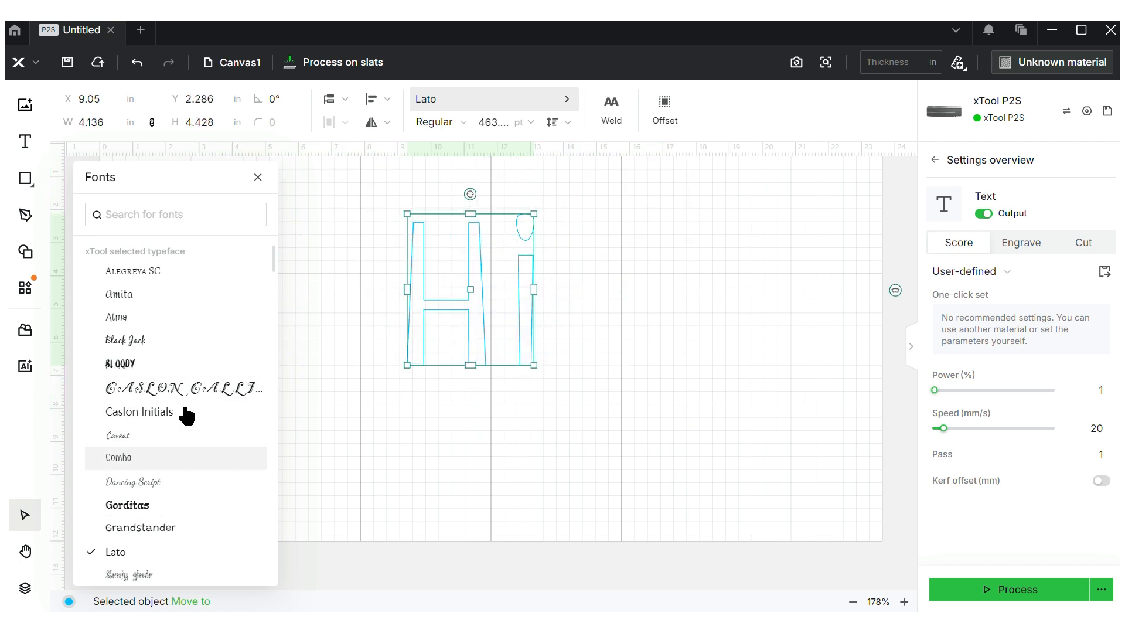
{"action": "left_click", "coordinate": [257, 177]}
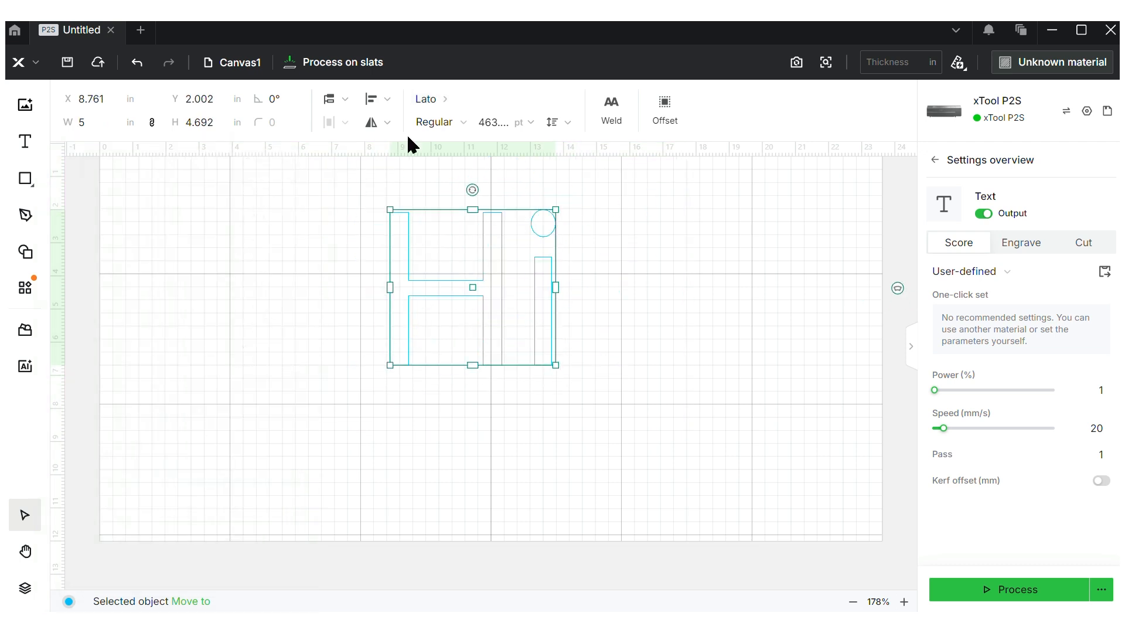
{"action": "left_click", "coordinate": [453, 125]}
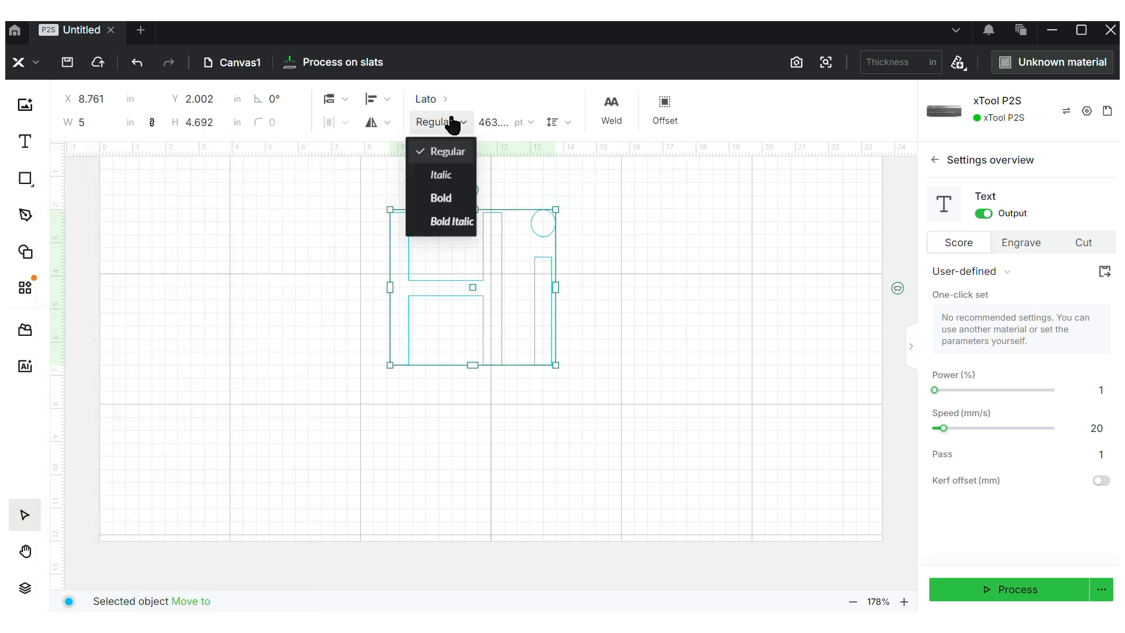
{"action": "left_click", "coordinate": [453, 124]}
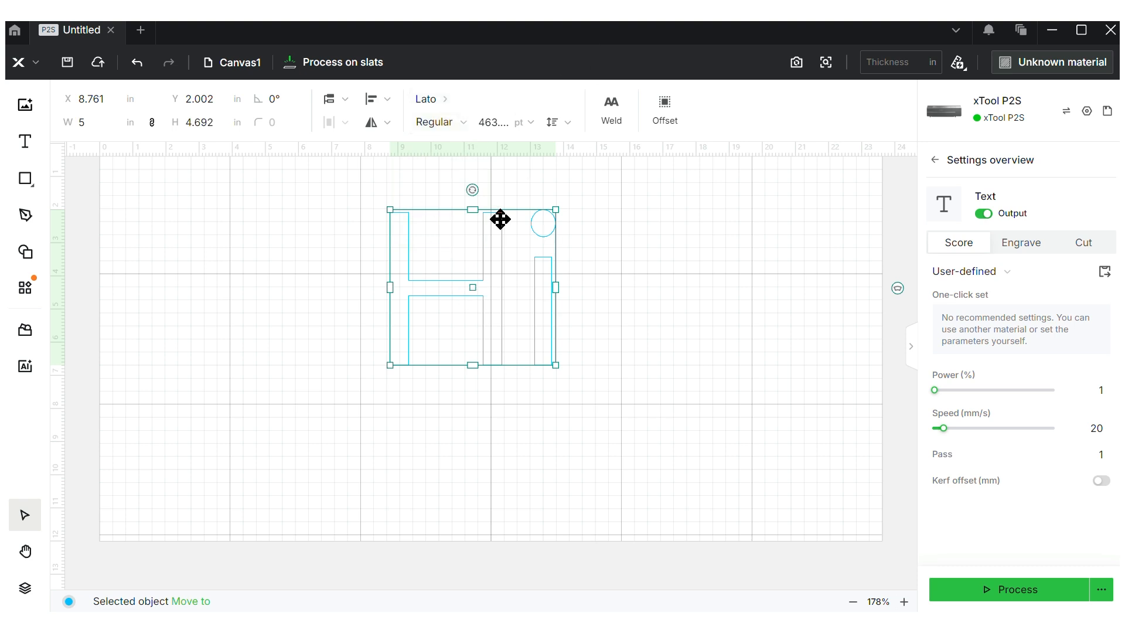
{"action": "left_click", "coordinate": [437, 96]}
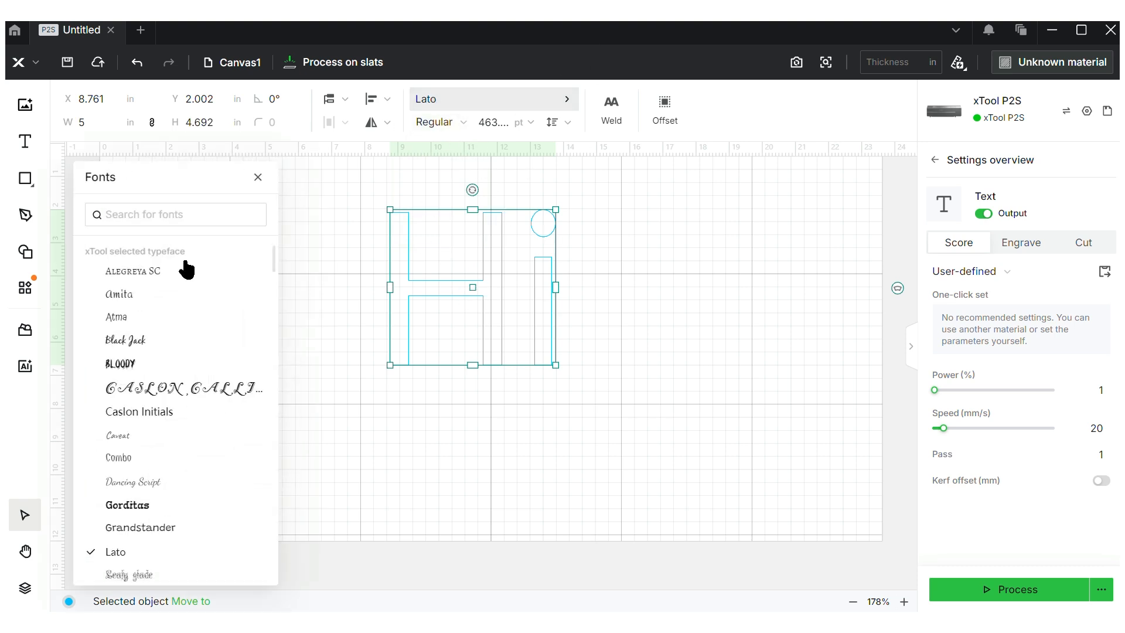
{"action": "left_click", "coordinate": [160, 346]}
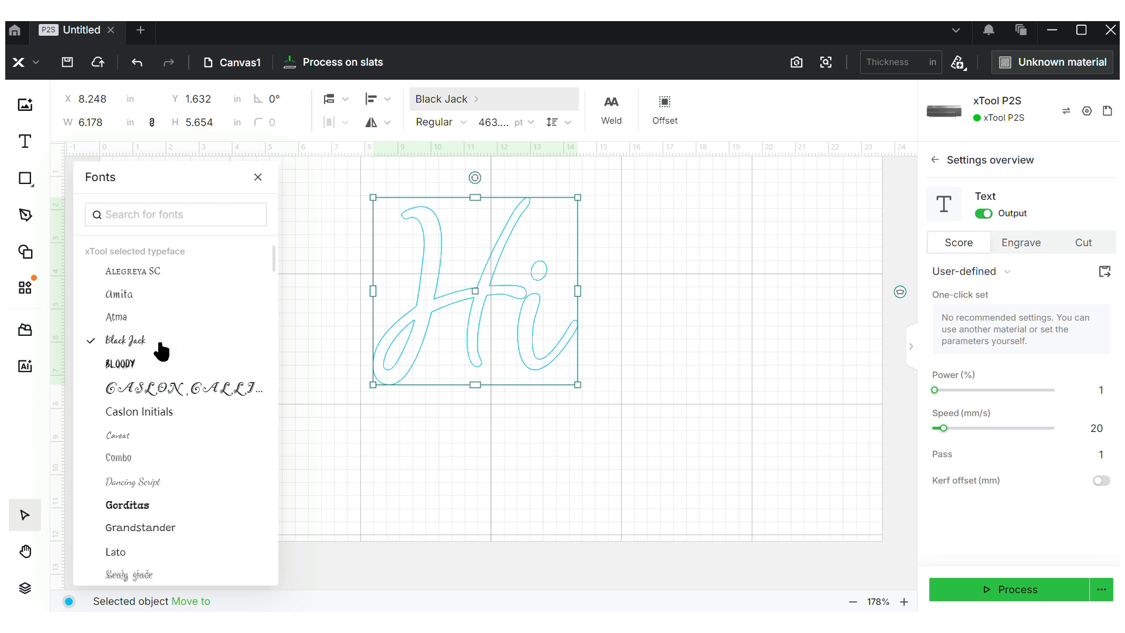
Change the text to read 'welcome'
{"action": "double_click", "coordinate": [511, 294]}
{"action": "type", "text": "welcome"}
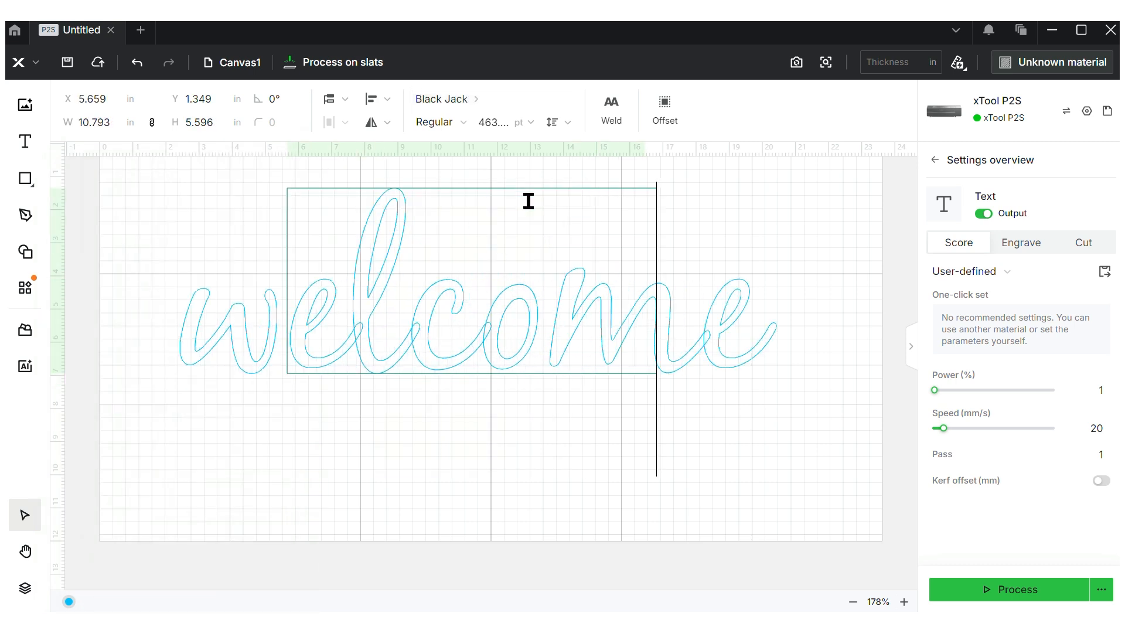
{"action": "left_click", "coordinate": [623, 425]}
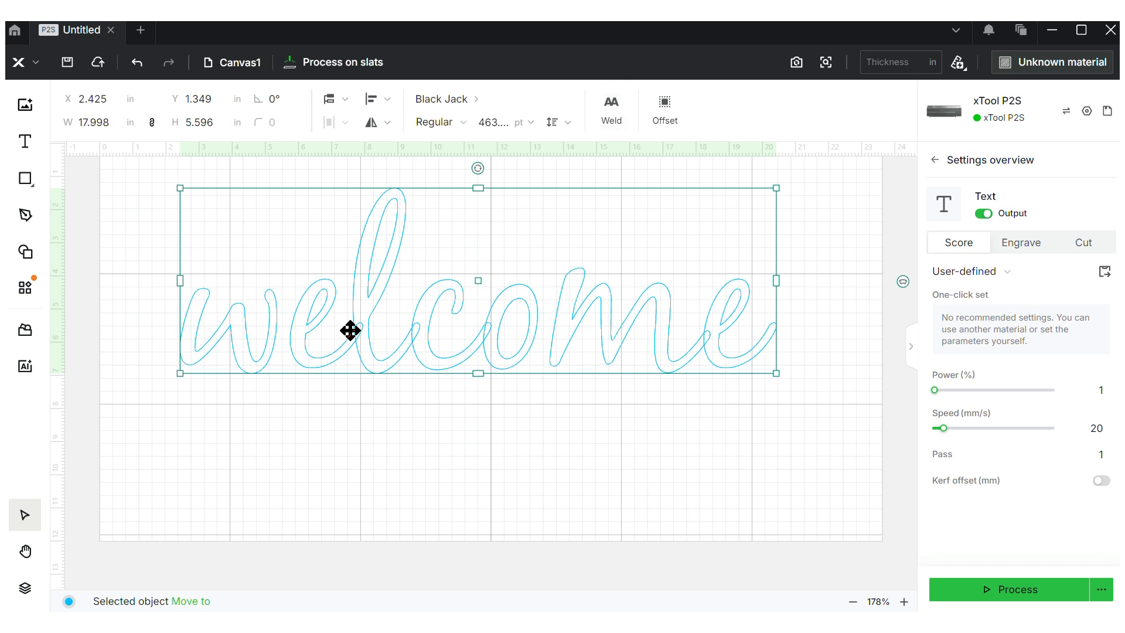
Try welding the letters and undo it, bend the text into an arc, then delete it
{"action": "left_click", "coordinate": [611, 122]}
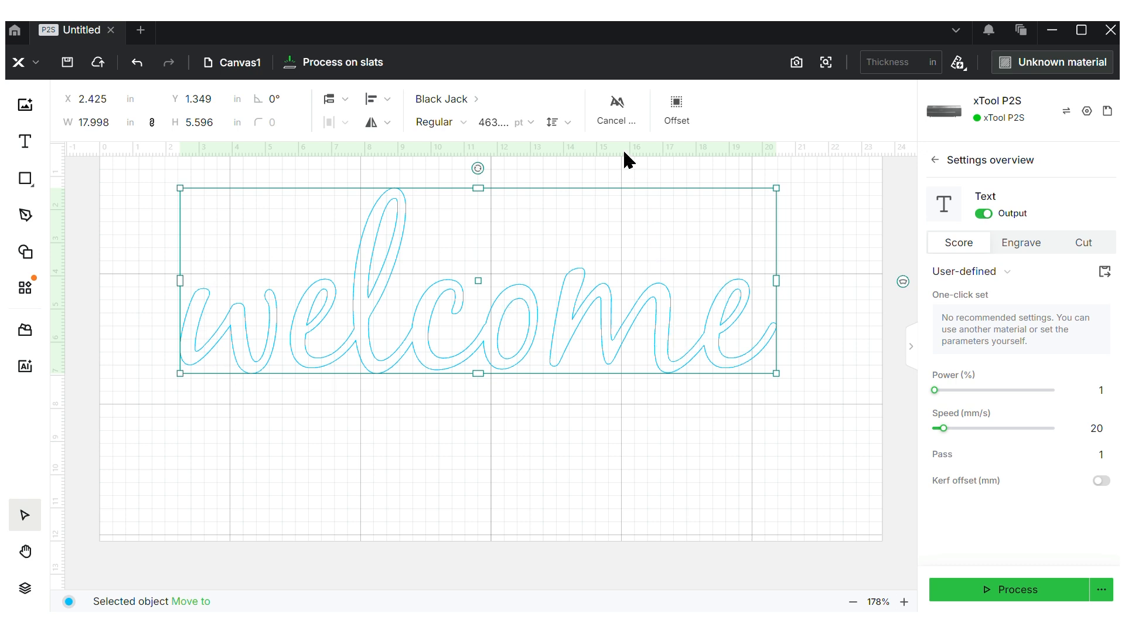
{"action": "left_click", "coordinate": [615, 121]}
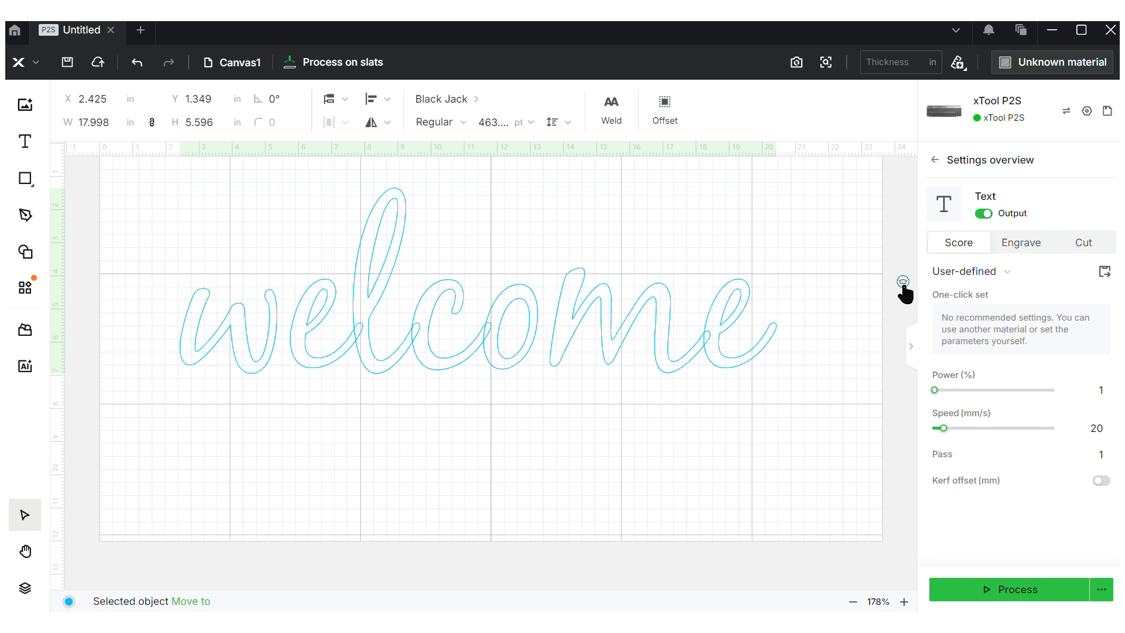
{"action": "left_click_drag", "start_coordinate": [903, 284], "coordinate": [835, 367]}
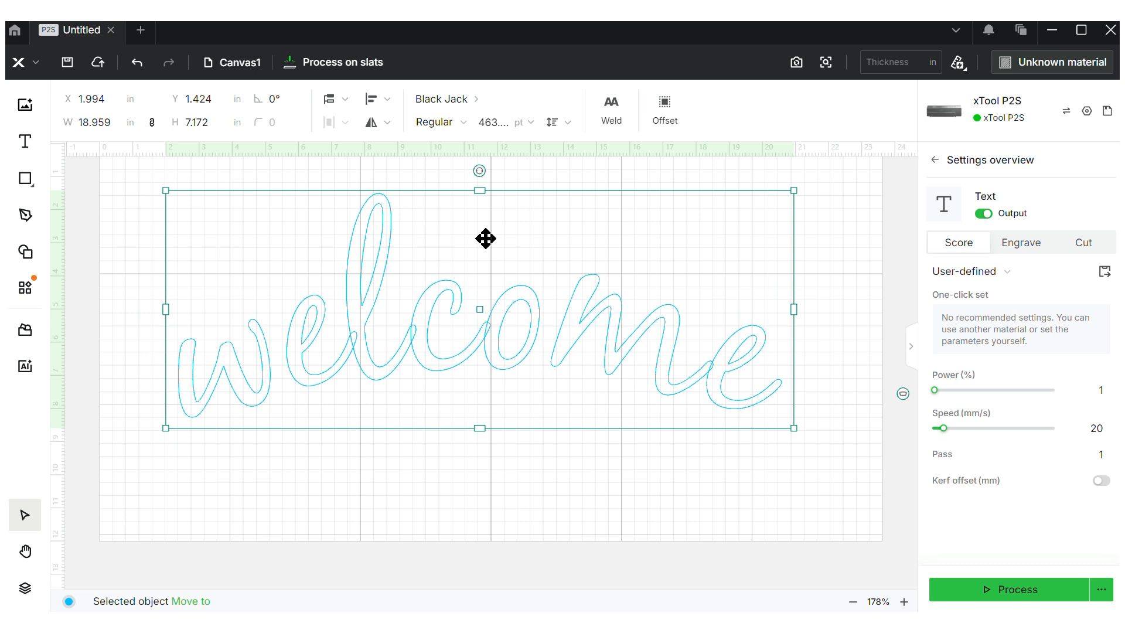
{"action": "key", "text": "Delete"}
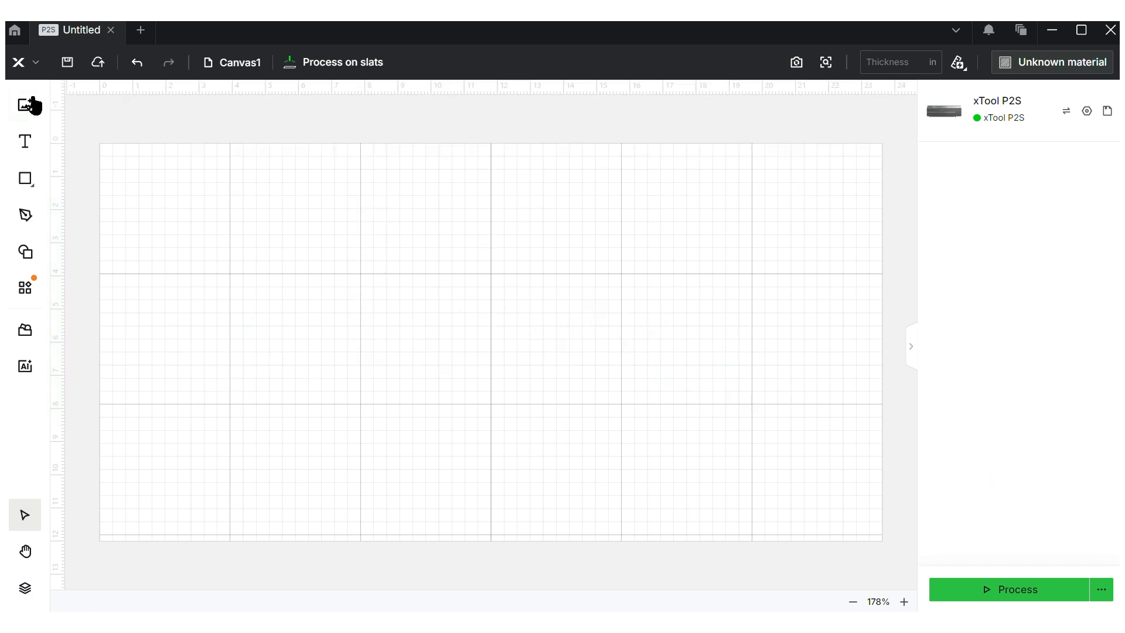
Draw a rectangle and pull its top-right corner node inward into an irregular shape
{"action": "mouse_move", "coordinate": [30, 180]}
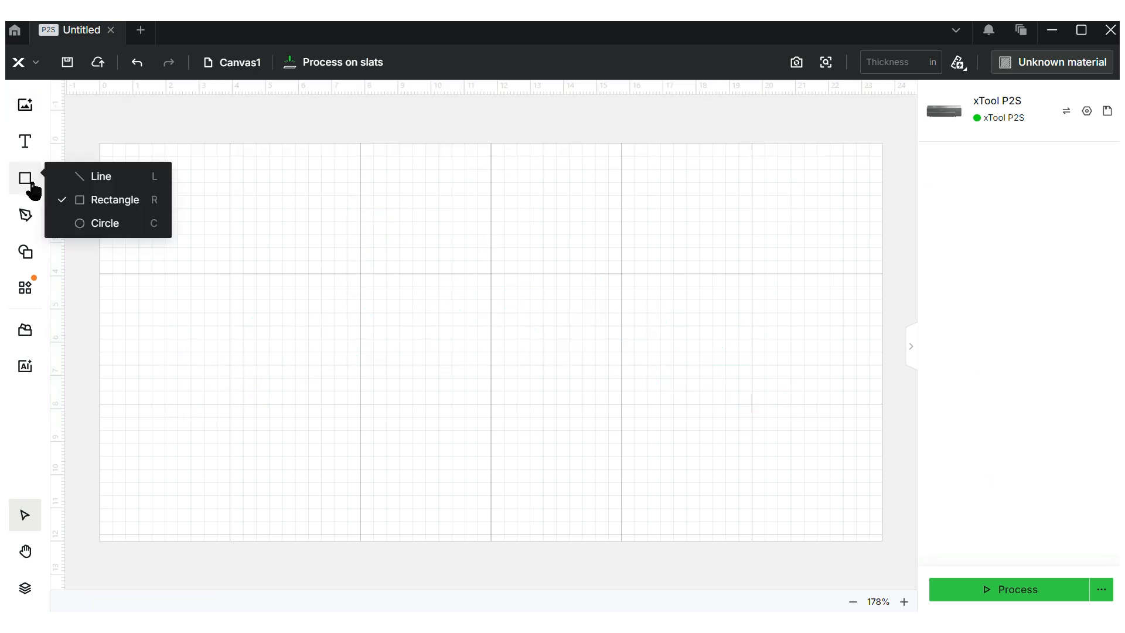
{"action": "left_click", "coordinate": [107, 204]}
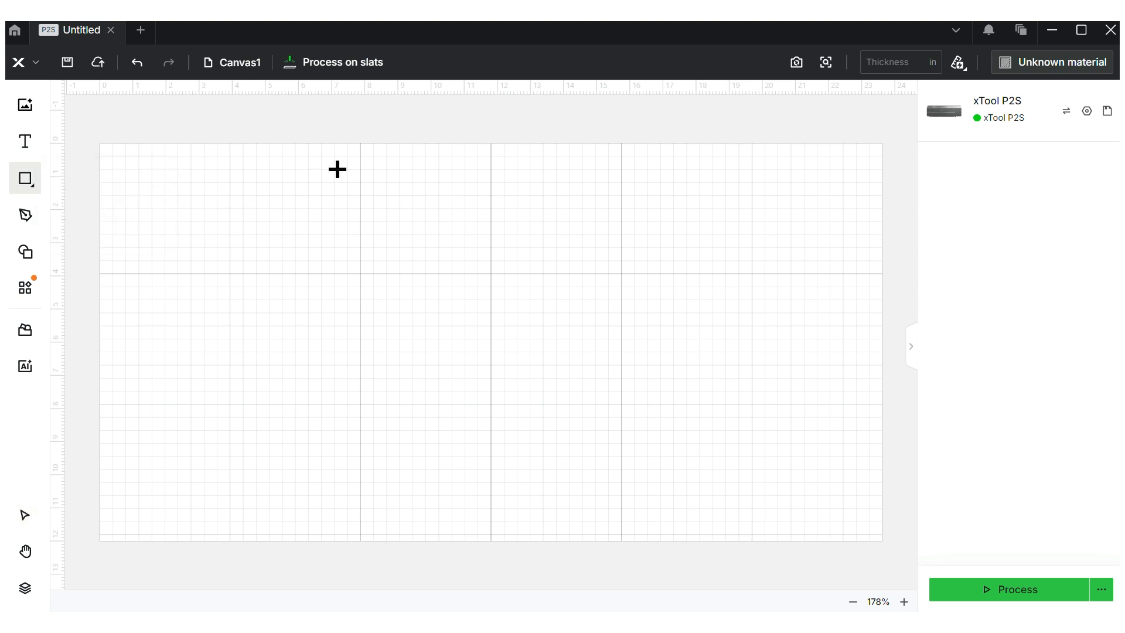
{"action": "left_click_drag", "start_coordinate": [338, 168], "coordinate": [406, 238]}
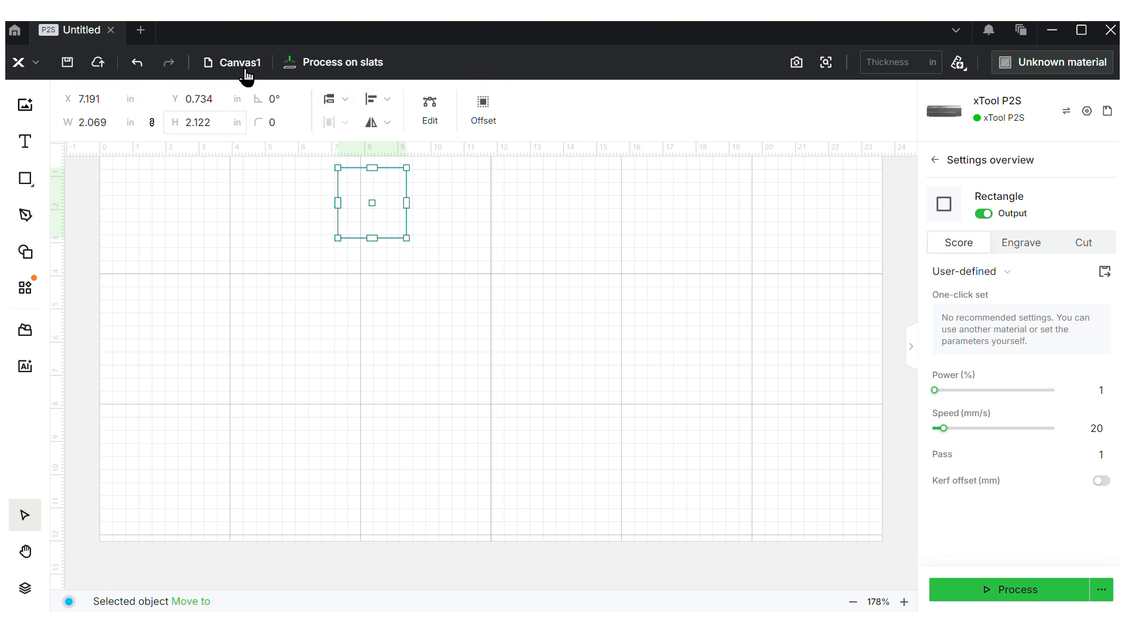
{"action": "left_click", "coordinate": [426, 118]}
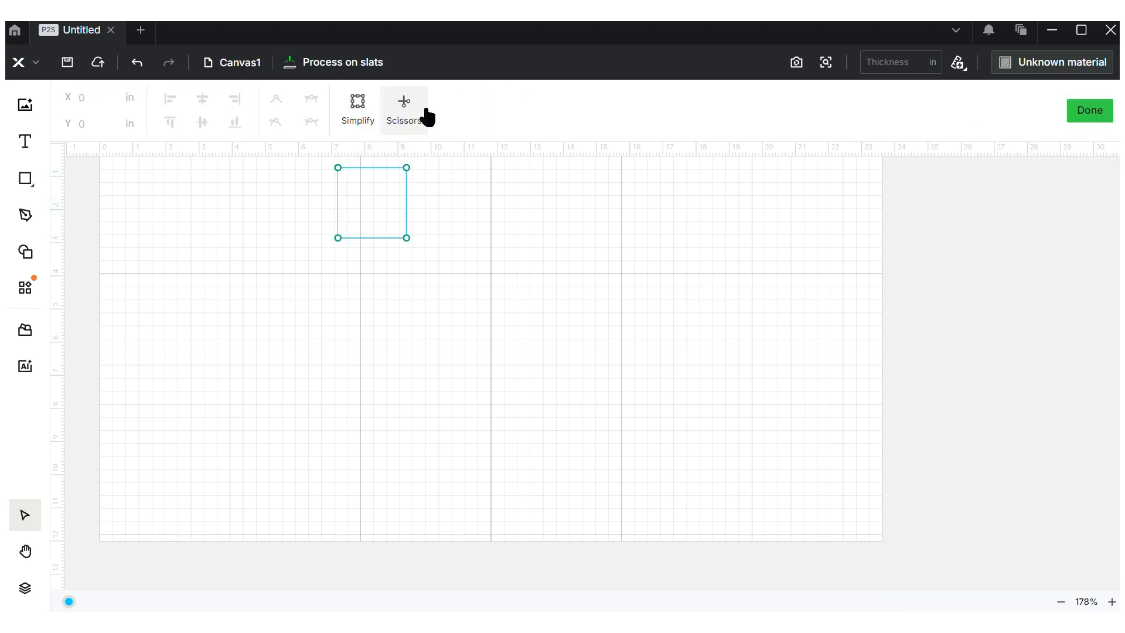
{"action": "left_click", "coordinate": [407, 169]}
{"action": "left_click_drag", "start_coordinate": [407, 169], "coordinate": [388, 187]}
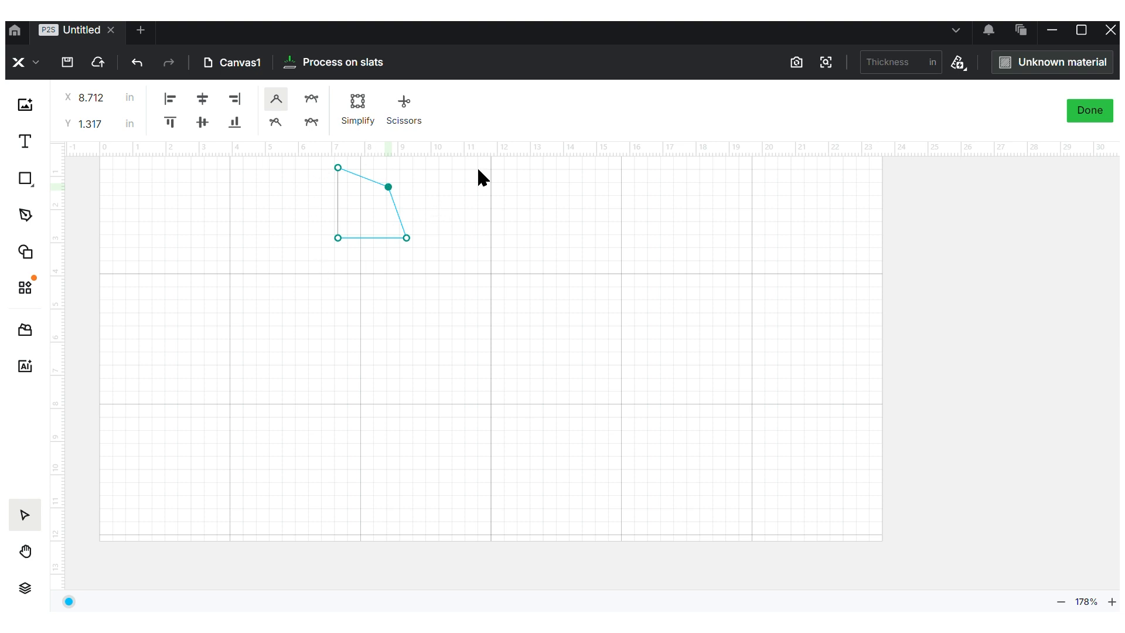
{"action": "left_click", "coordinate": [1090, 111]}
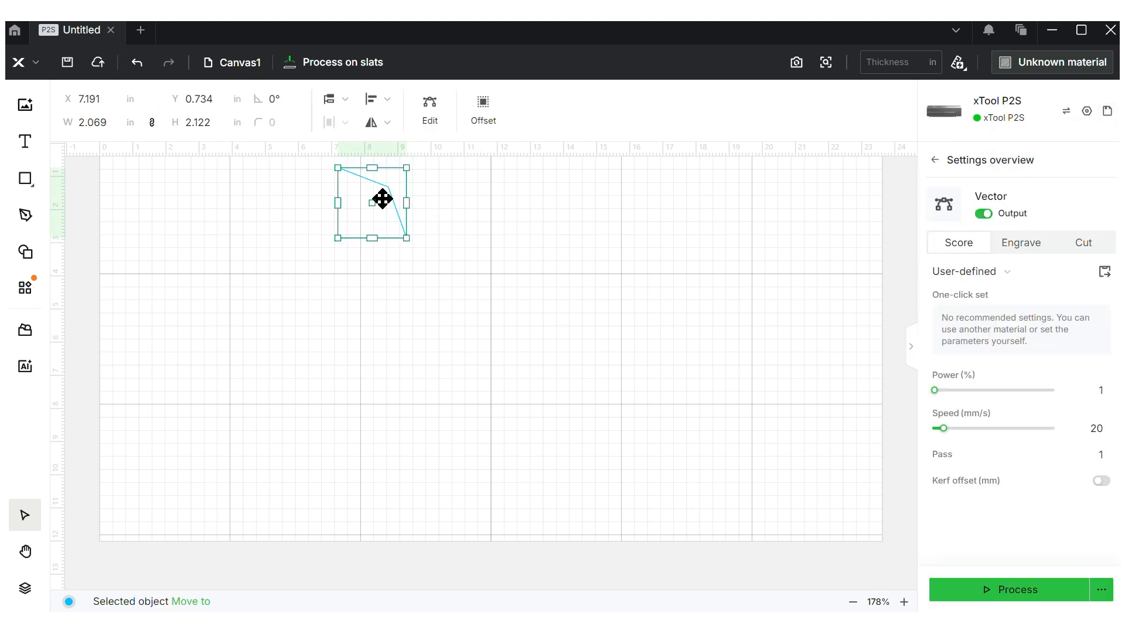
Move the shape to the canvas's upper right at X 17.041, Y 2.343 in
{"action": "left_click_drag", "start_coordinate": [382, 199], "coordinate": [569, 319]}
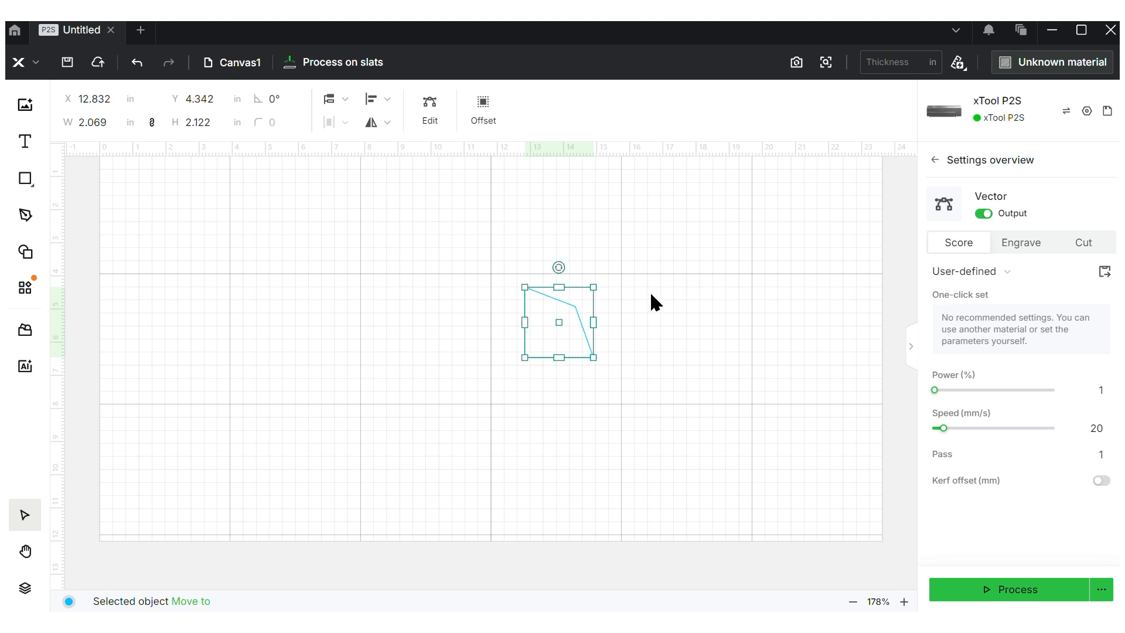
{"action": "left_click_drag", "start_coordinate": [568, 326], "coordinate": [709, 252]}
{"action": "left_click", "coordinate": [778, 320]}
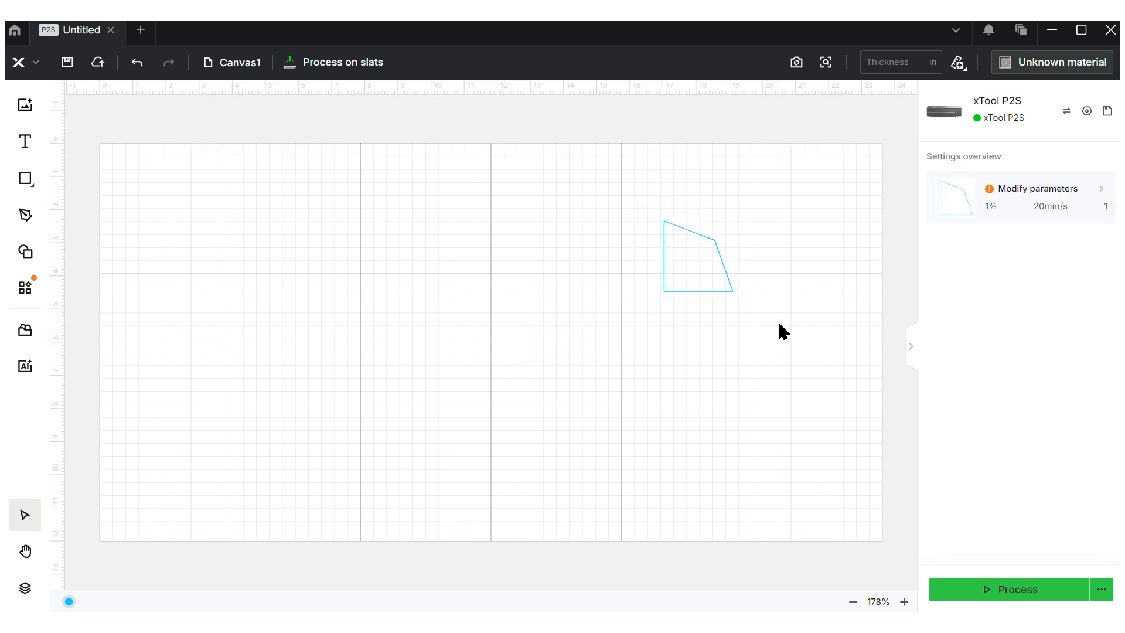
{"action": "left_click", "coordinate": [715, 256]}
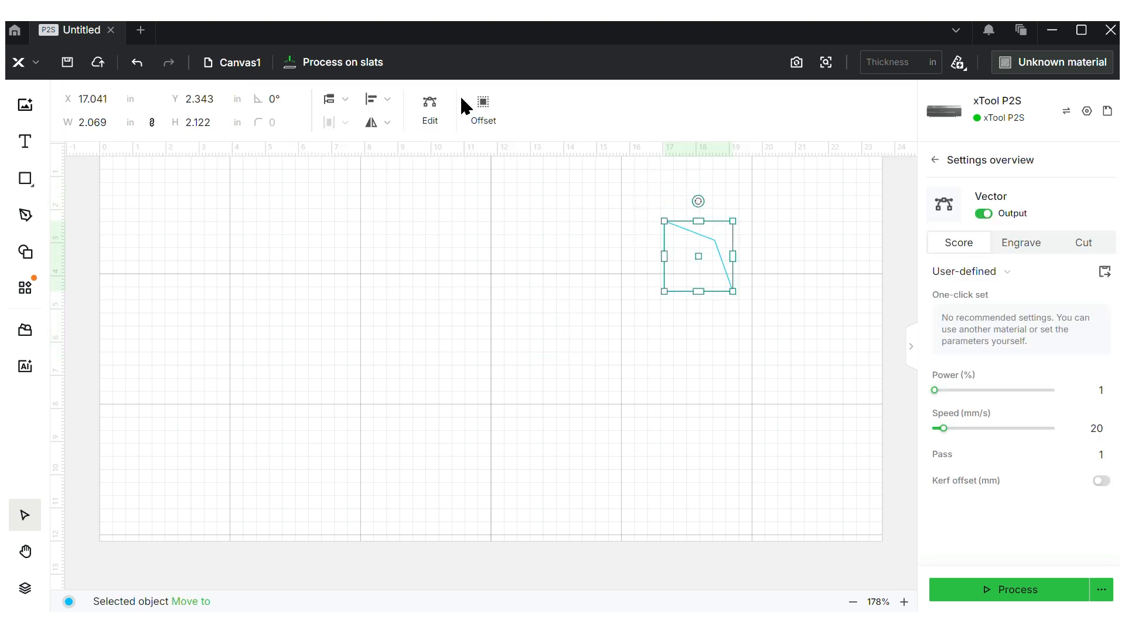
Add an External 0.28 in offset outline with rounded corners around the shape
{"action": "left_click", "coordinate": [482, 105]}
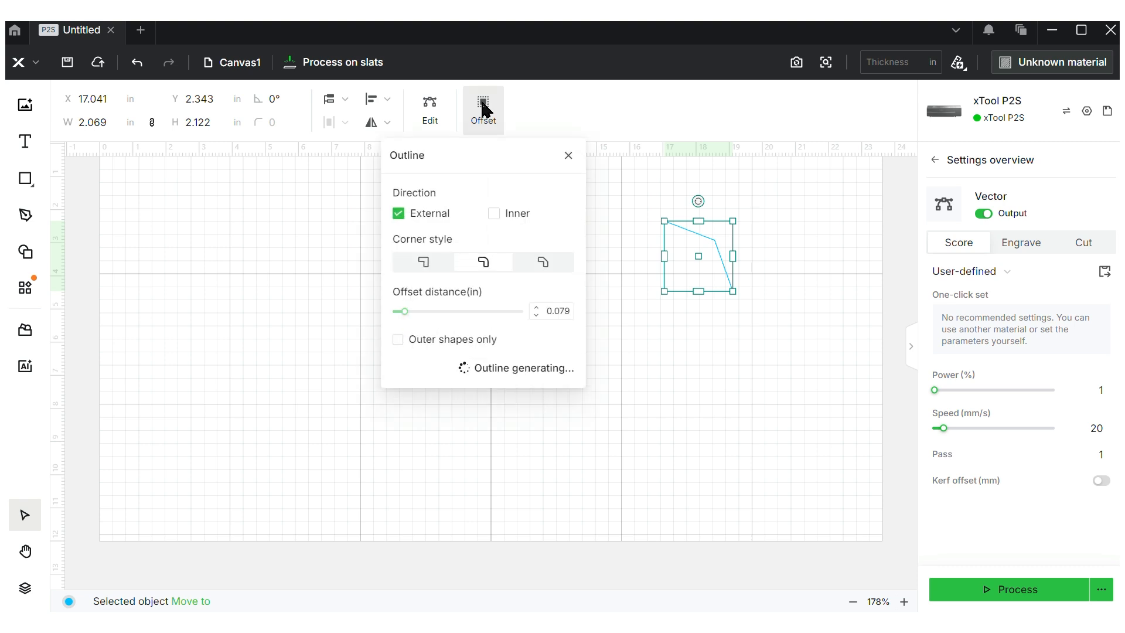
{"action": "left_click", "coordinate": [403, 311]}
{"action": "left_click_drag", "start_coordinate": [404, 315], "coordinate": [430, 317]}
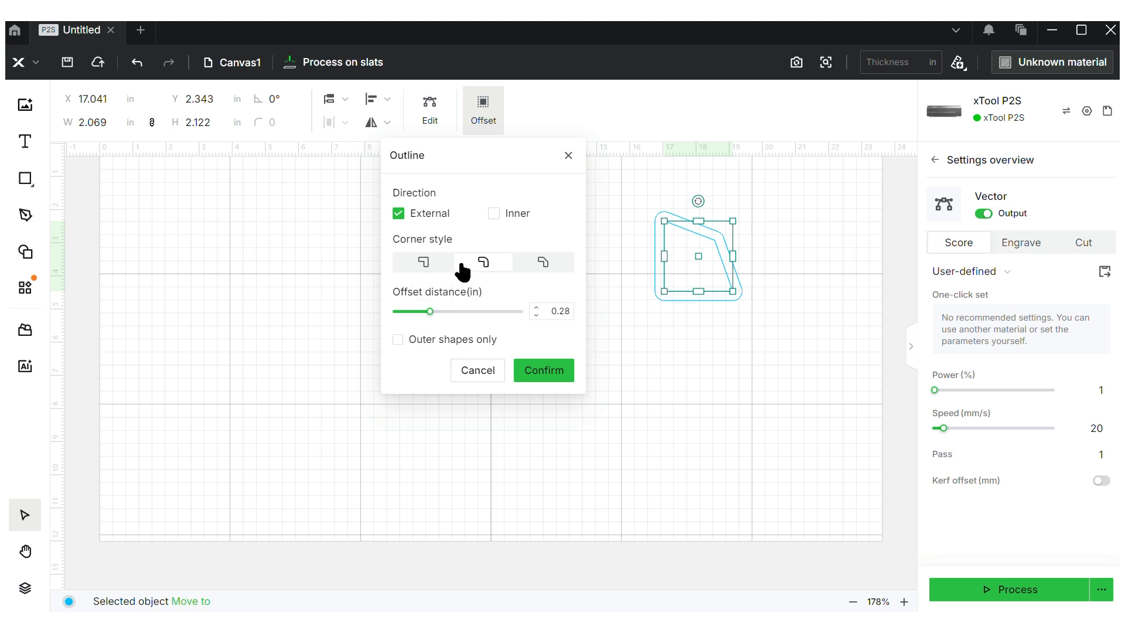
{"action": "left_click", "coordinate": [432, 264]}
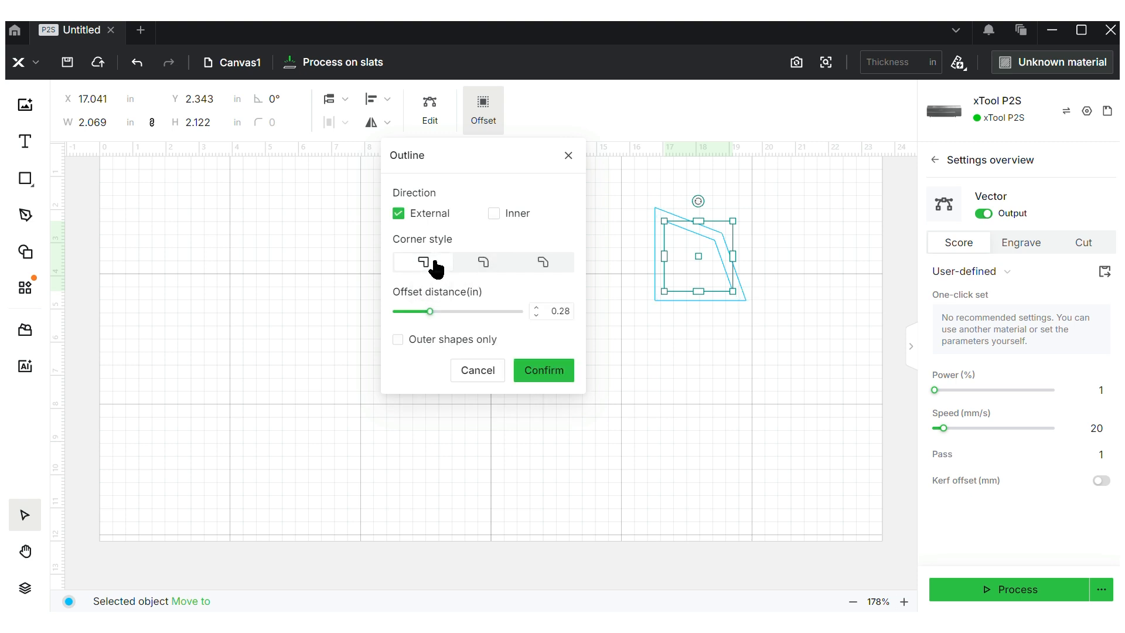
{"action": "left_click", "coordinate": [471, 261]}
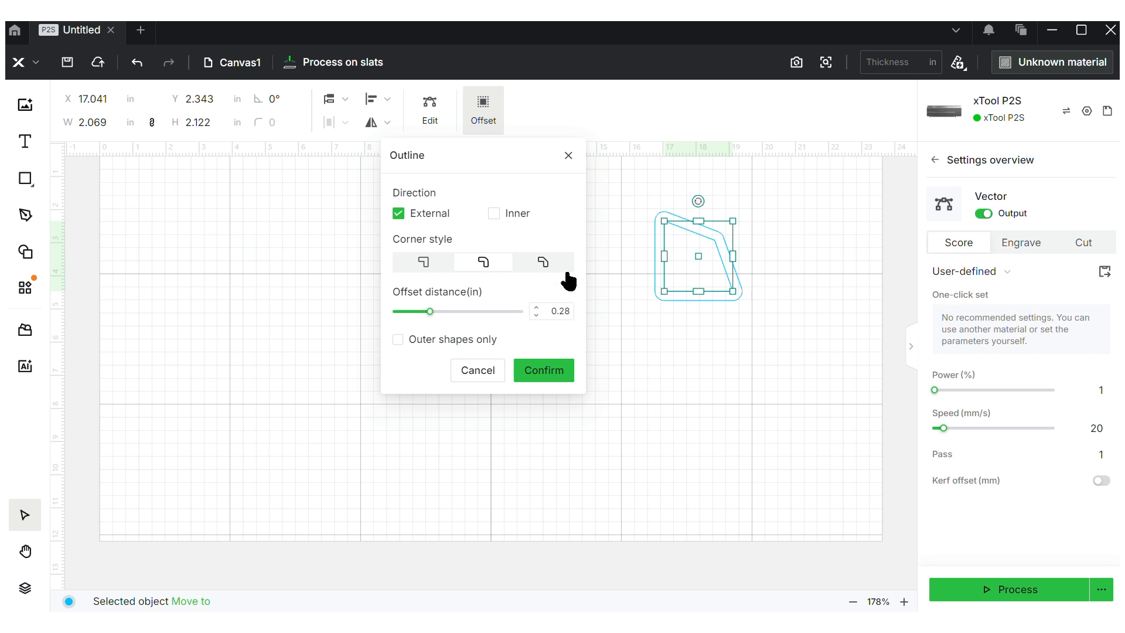
{"action": "left_click", "coordinate": [532, 385]}
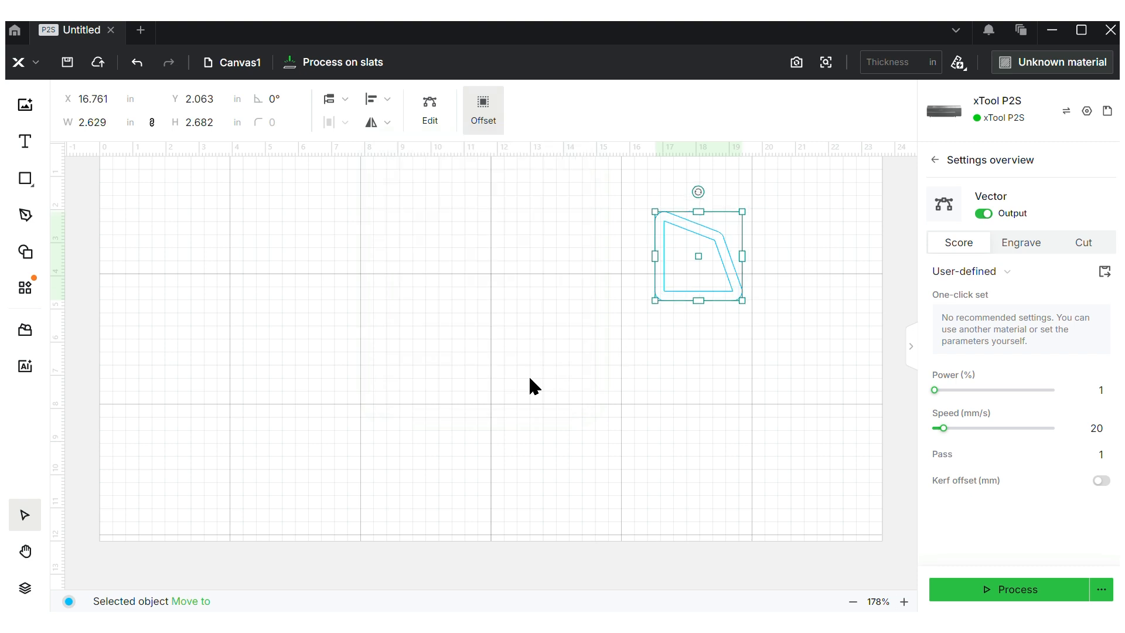
{"action": "left_click", "coordinate": [693, 354]}
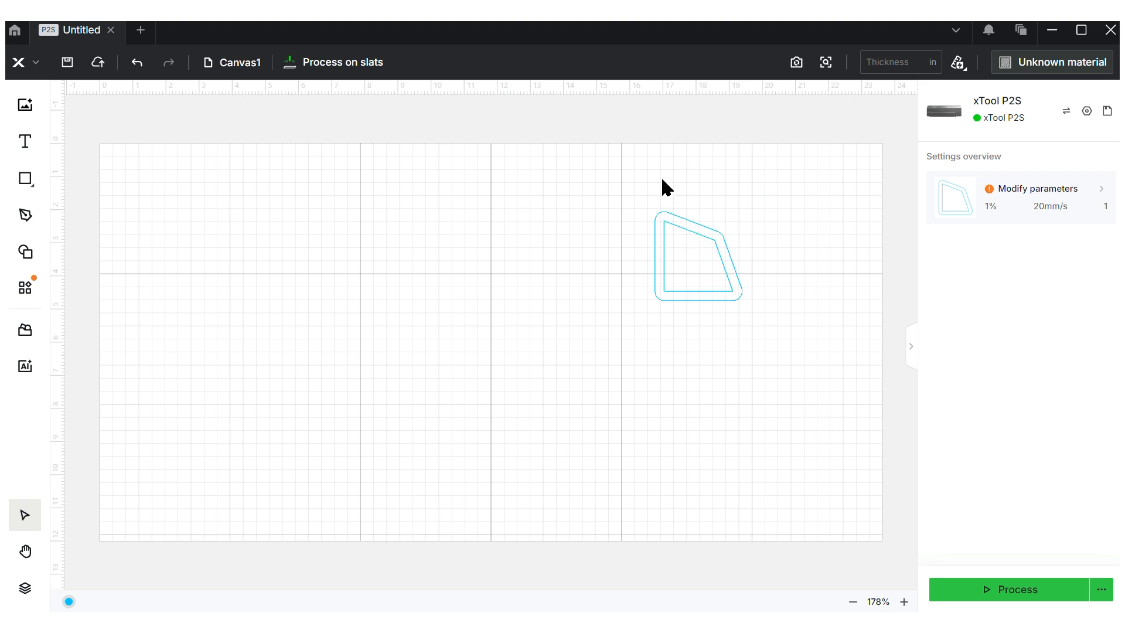
Try Align center and Align right on both shapes, ending centred at X 16.761, Y 2.063
{"action": "left_click_drag", "start_coordinate": [668, 214], "coordinate": [474, 268]}
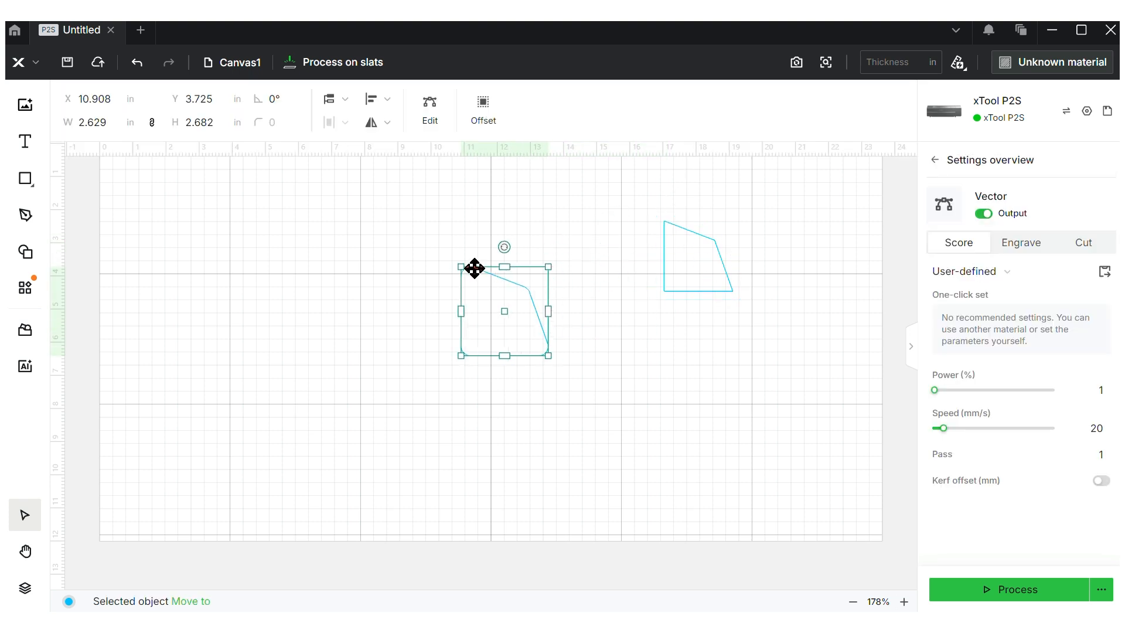
{"action": "left_click_drag", "start_coordinate": [474, 268], "coordinate": [784, 418]}
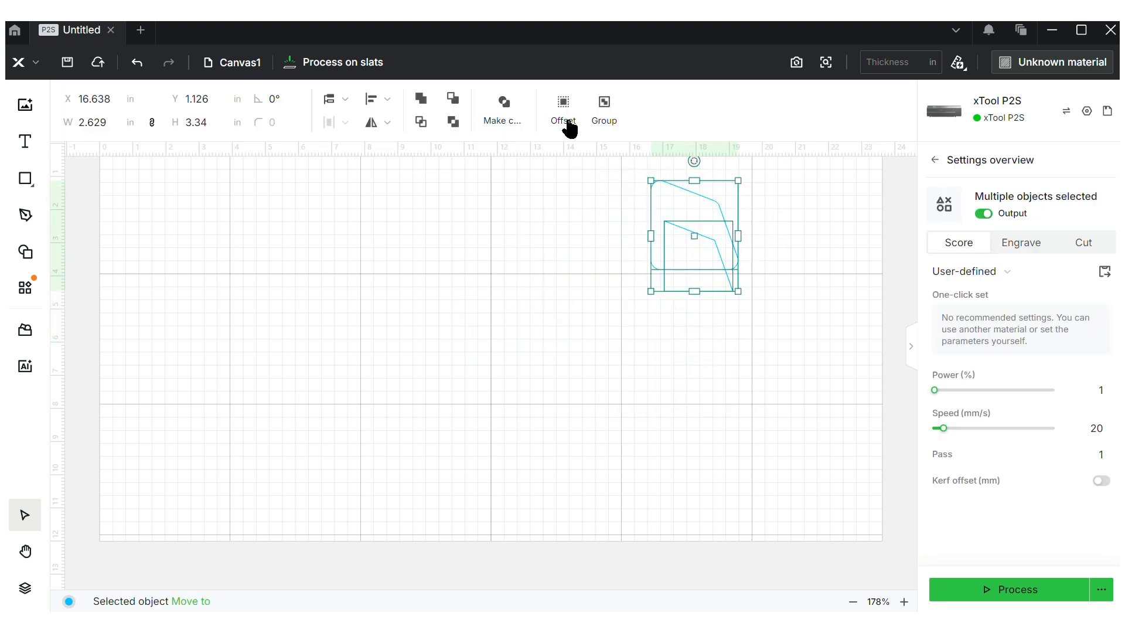
{"action": "left_click", "coordinate": [386, 101]}
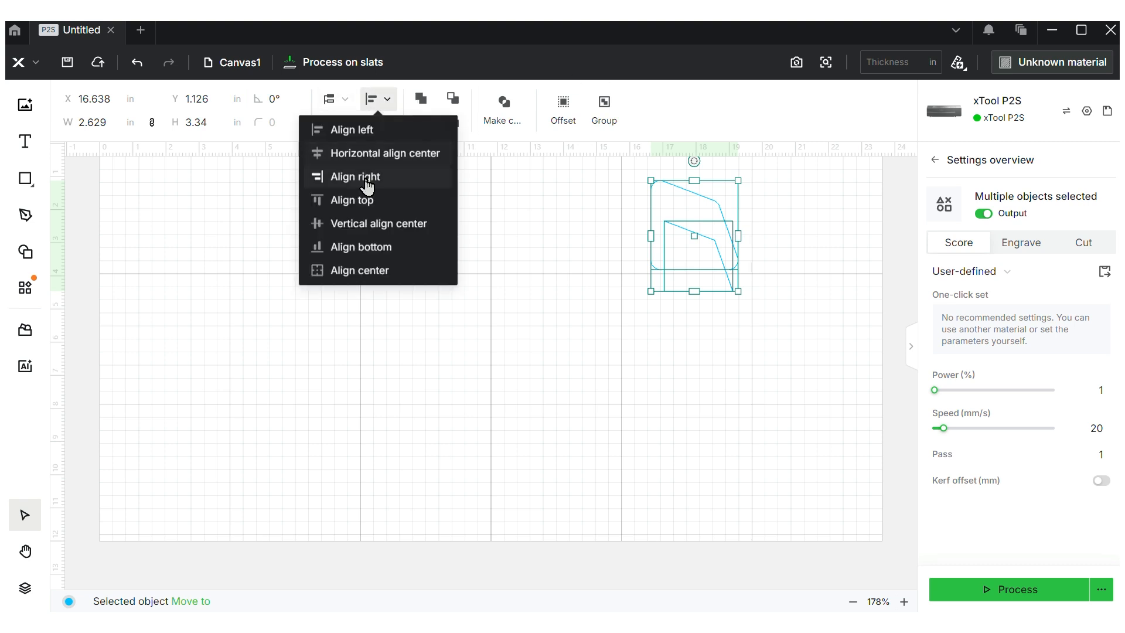
{"action": "left_click", "coordinate": [383, 275]}
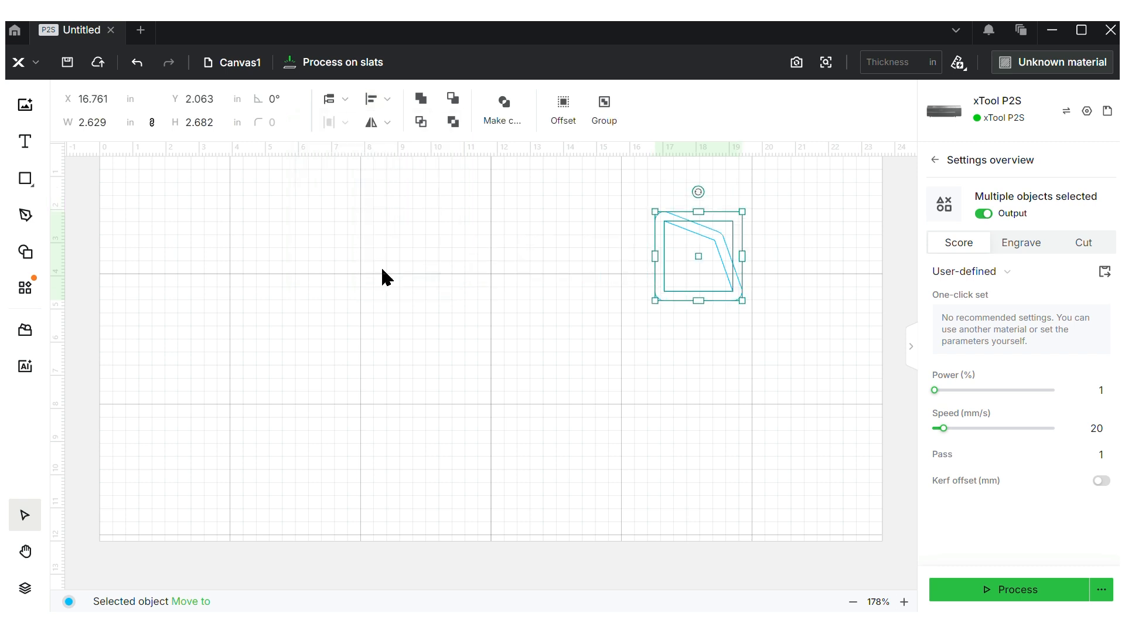
{"action": "left_click", "coordinate": [387, 99]}
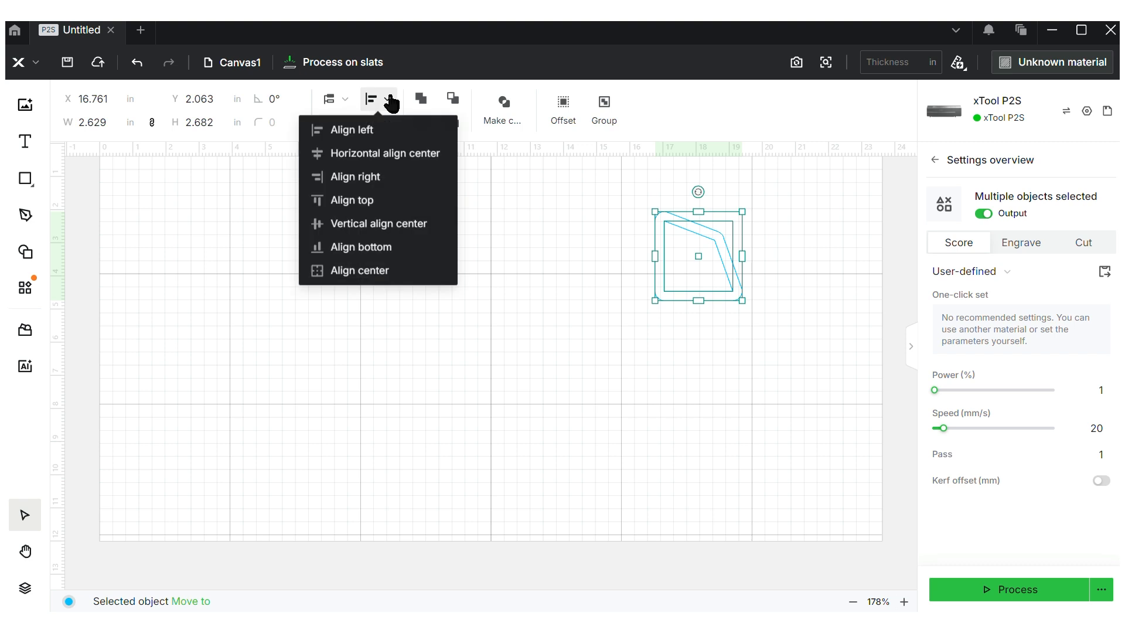
{"action": "left_click", "coordinate": [374, 177]}
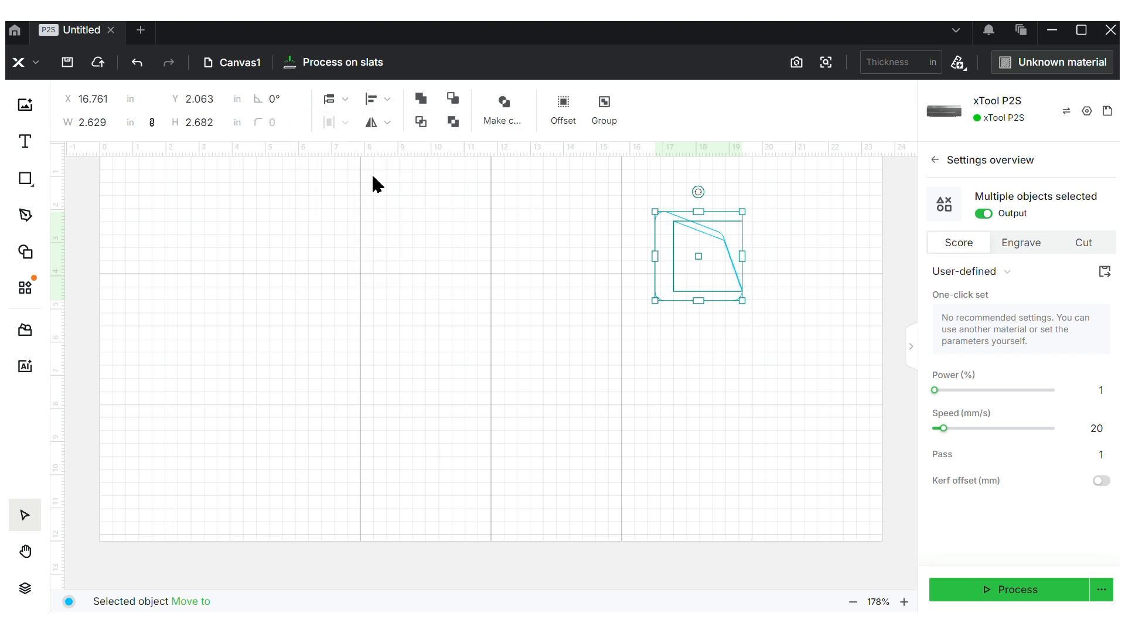
{"action": "left_click", "coordinate": [384, 101]}
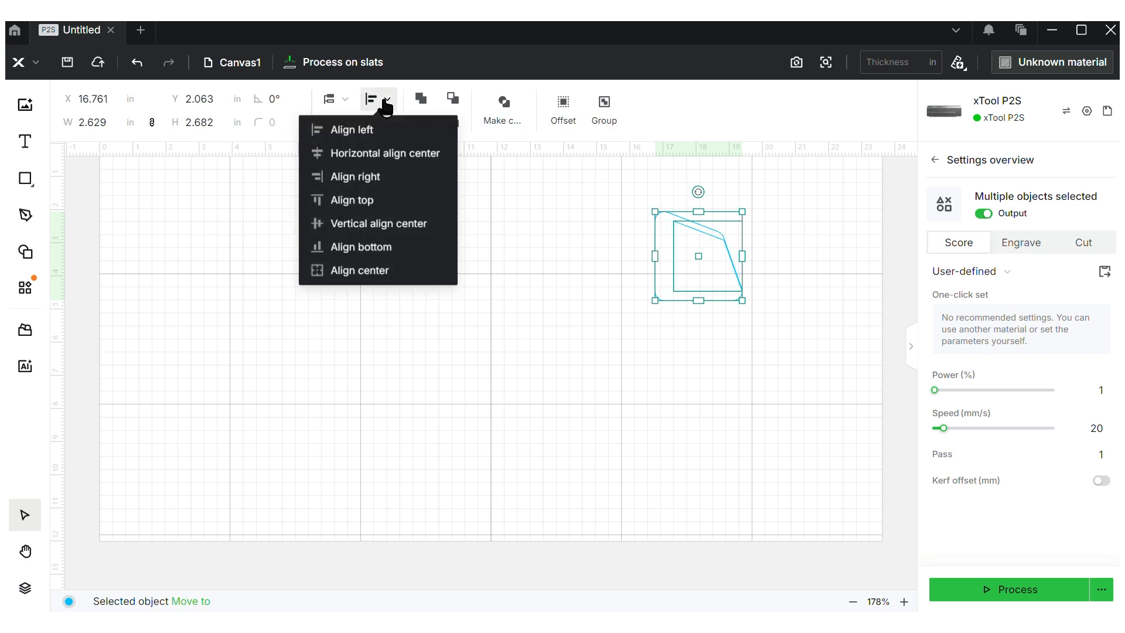
{"action": "left_click", "coordinate": [372, 268]}
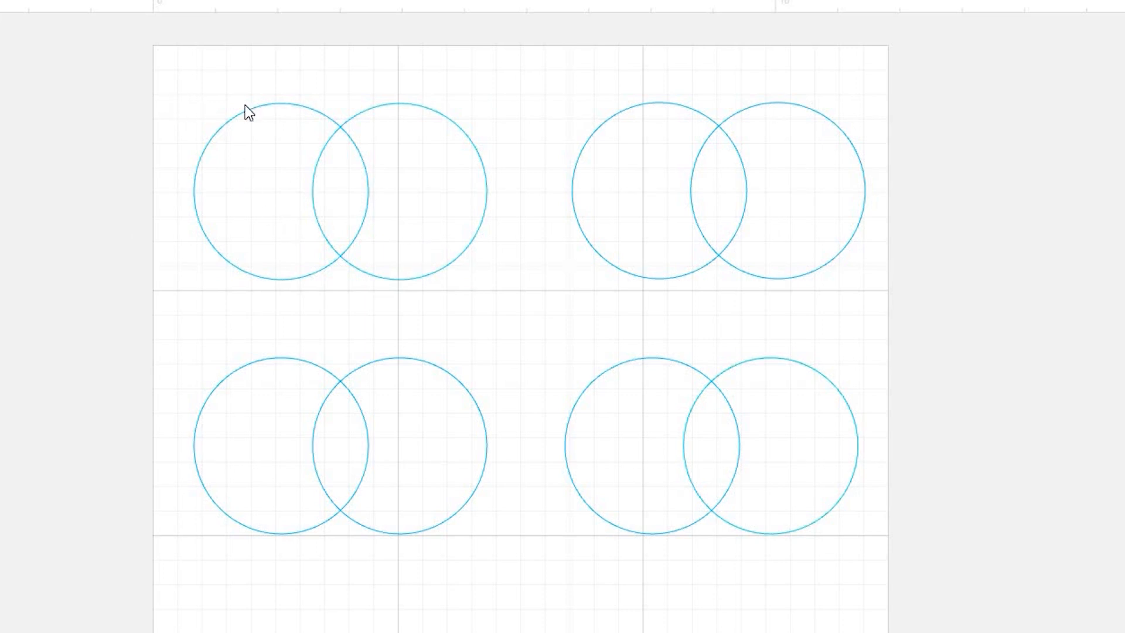
Unite the top-left pair of circles into one outline
{"action": "left_click_drag", "start_coordinate": [163, 93], "coordinate": [497, 317]}
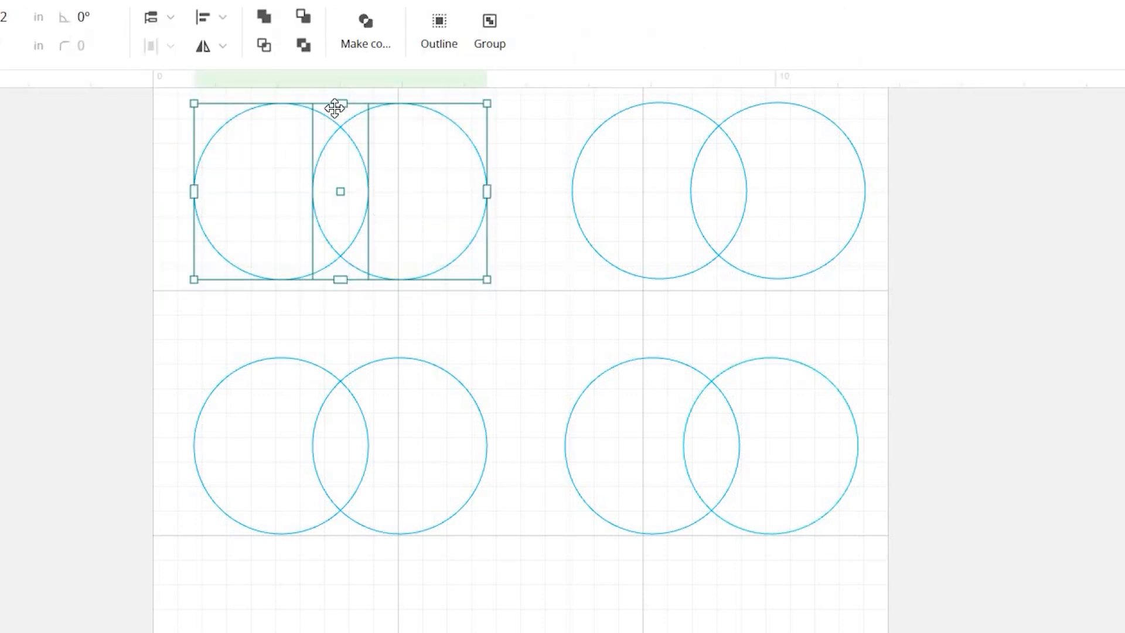
{"action": "left_click", "coordinate": [265, 22]}
{"action": "left_click", "coordinate": [78, 334]}
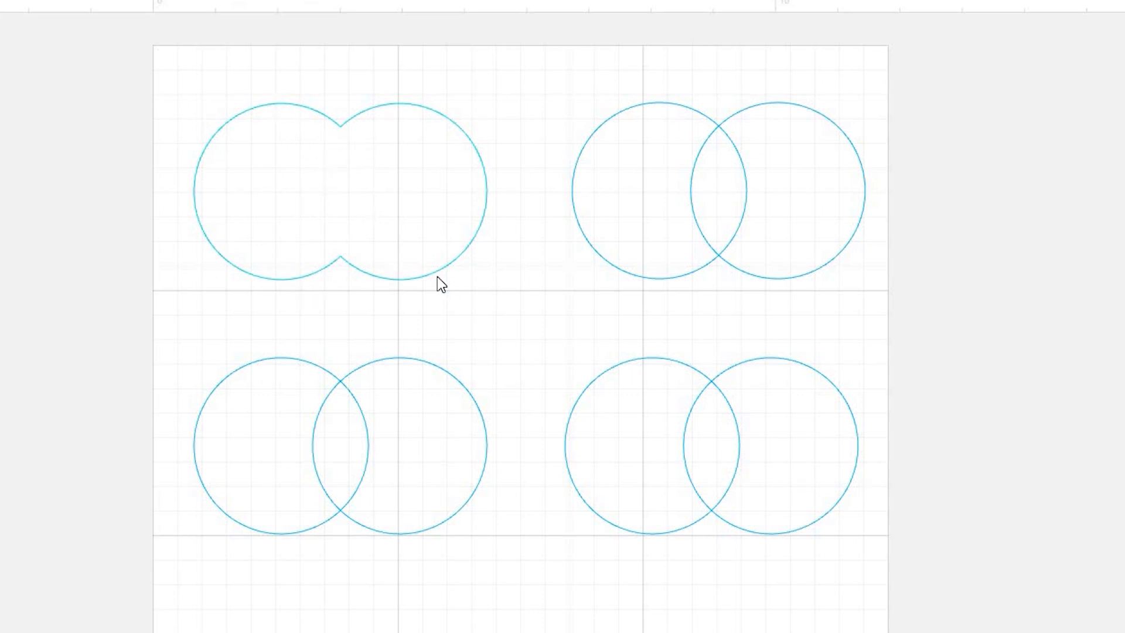
Subtract one top-right circle from the other, leaving a crescent
{"action": "left_click_drag", "start_coordinate": [590, 65], "coordinate": [888, 286]}
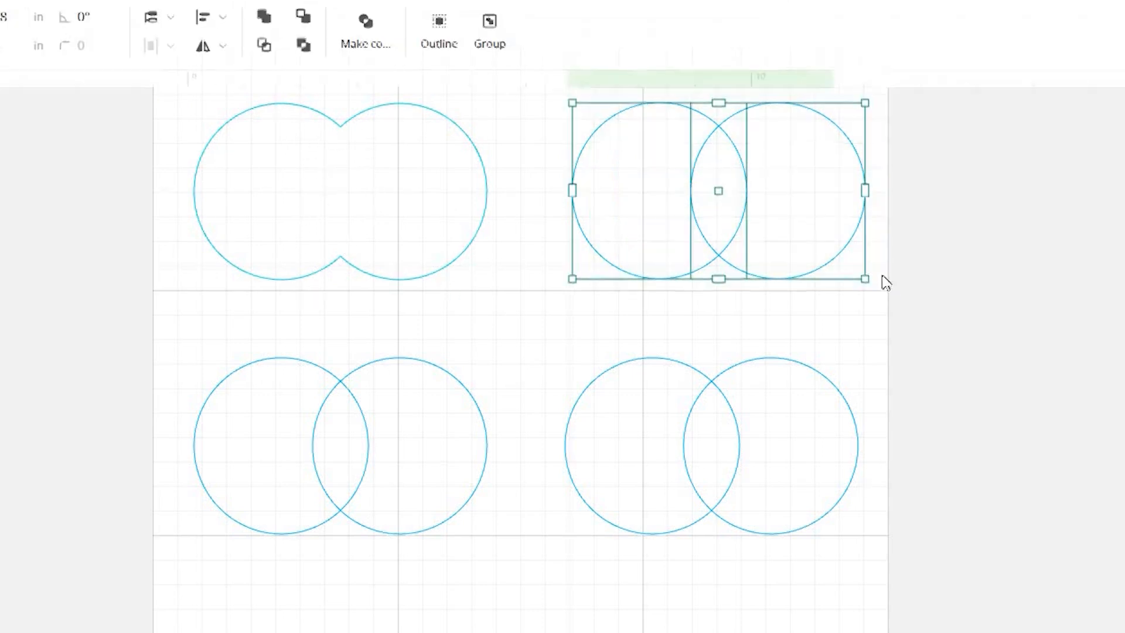
{"action": "left_click", "coordinate": [303, 20]}
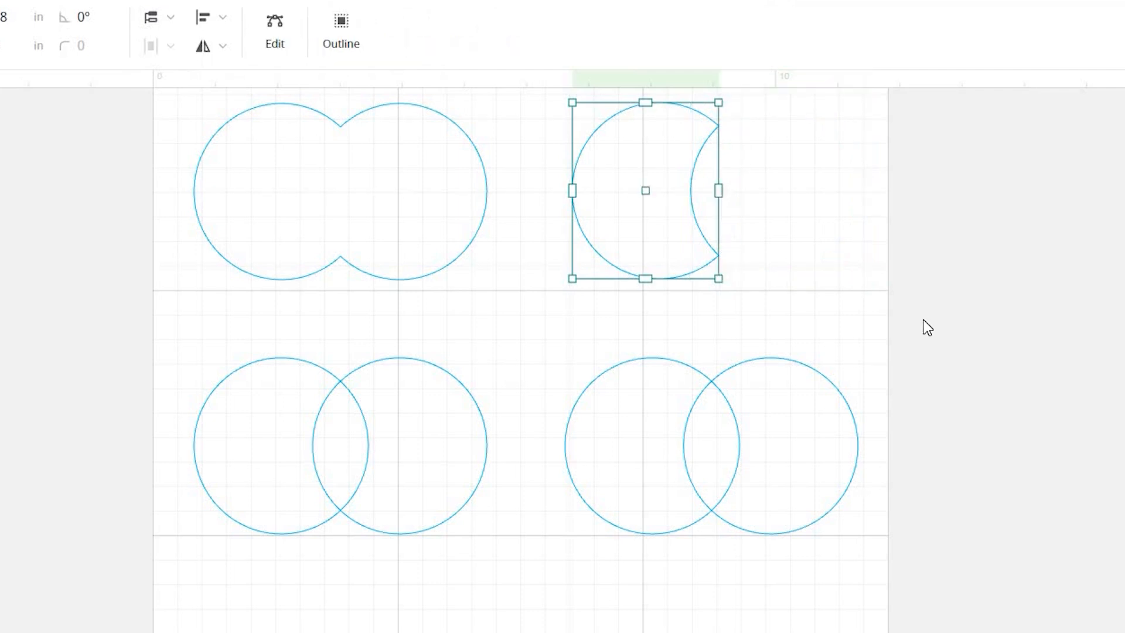
{"action": "left_click", "coordinate": [801, 109]}
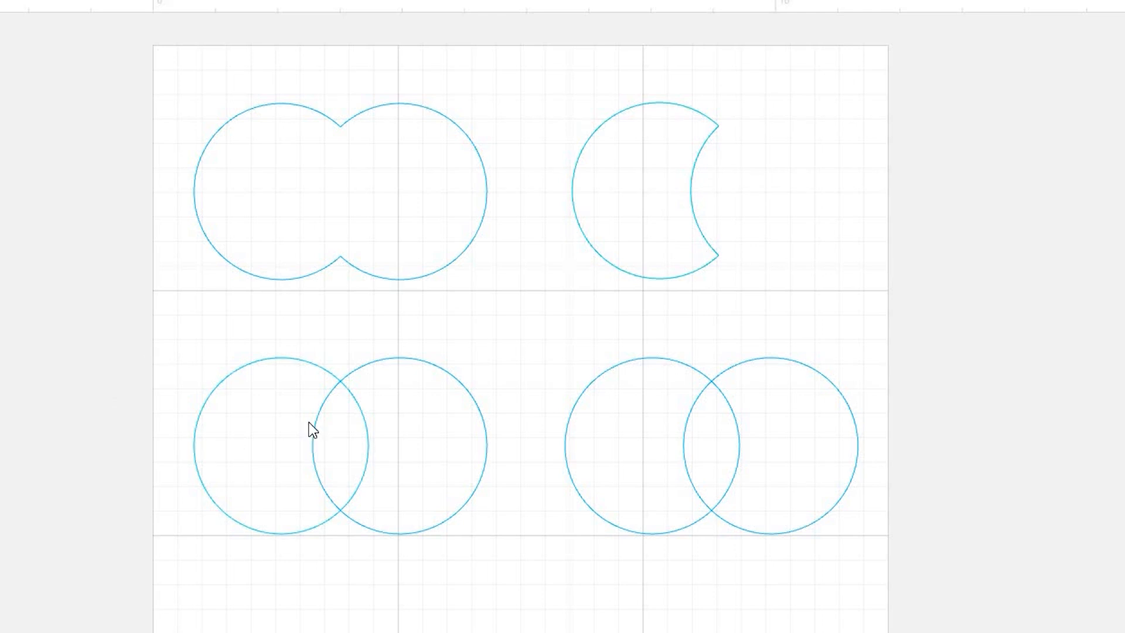
Intersect the lower-left circle pair, keeping only their overlapping lens
{"action": "left_click_drag", "start_coordinate": [485, 544], "coordinate": [494, 547]}
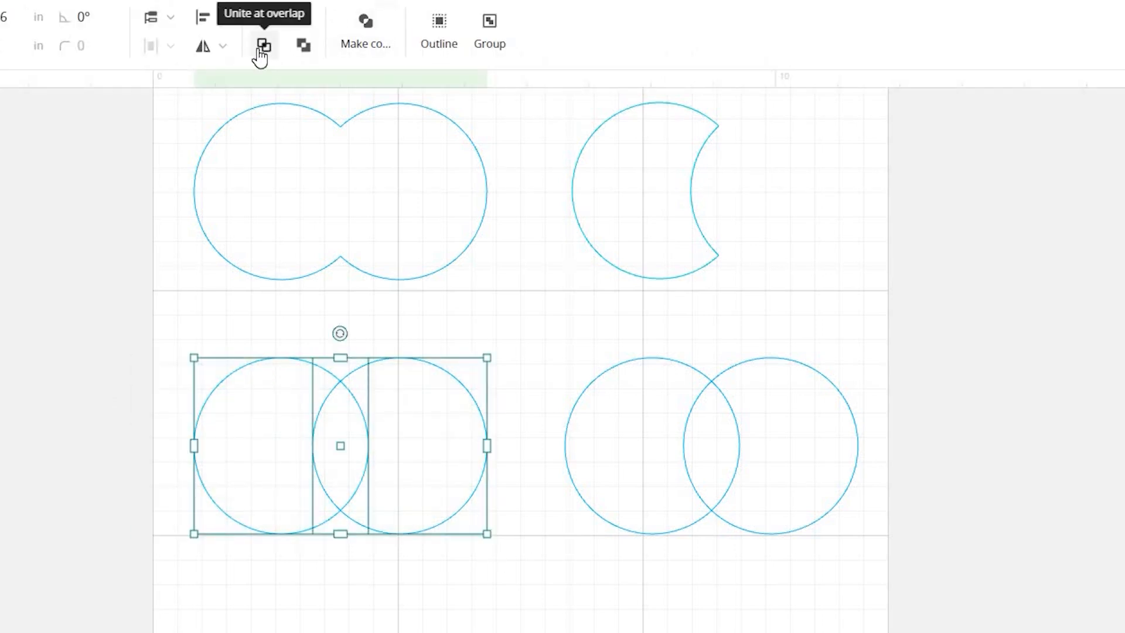
{"action": "left_click", "coordinate": [263, 45]}
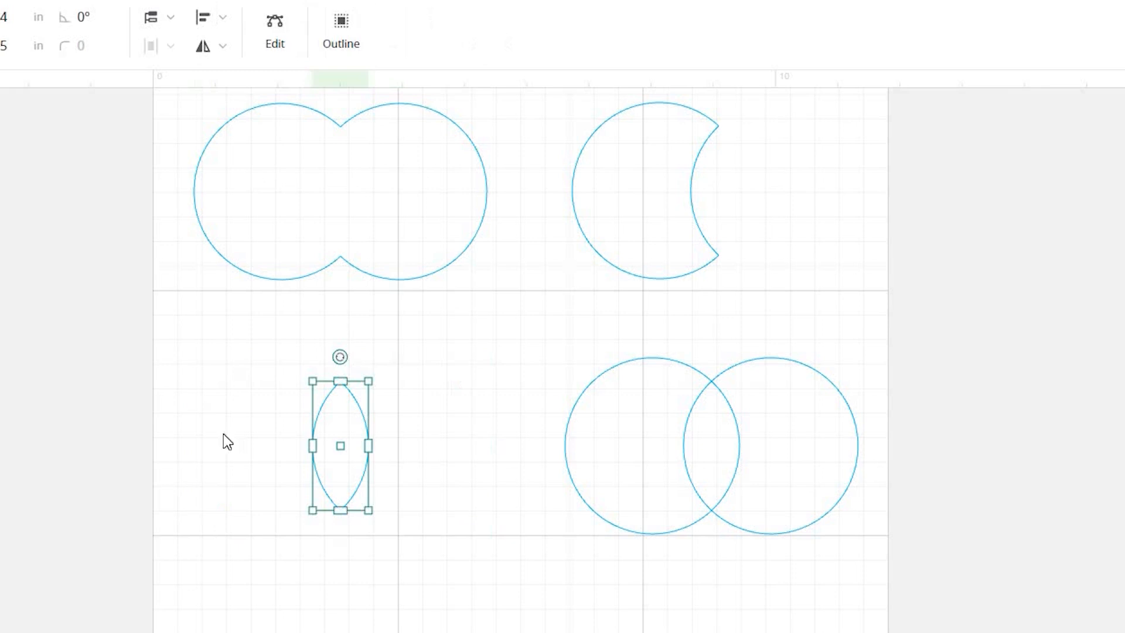
{"action": "left_click", "coordinate": [311, 499]}
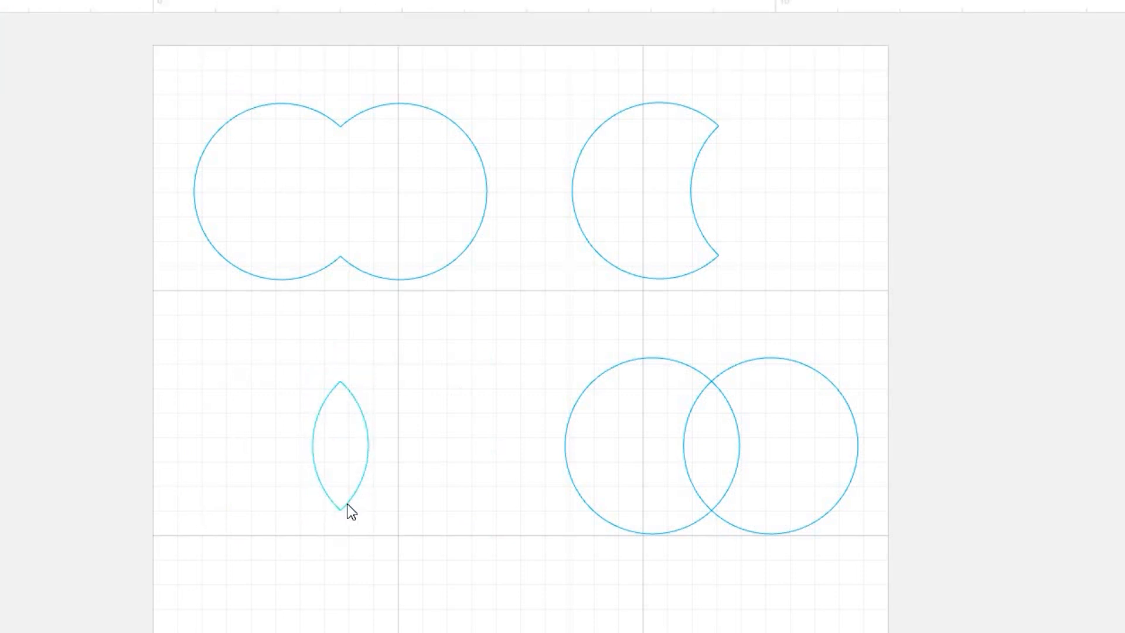
Cut the overlap out of the right circle pair, move it down-left, and preview it as a solid fill
{"action": "left_click_drag", "start_coordinate": [572, 338], "coordinate": [997, 494]}
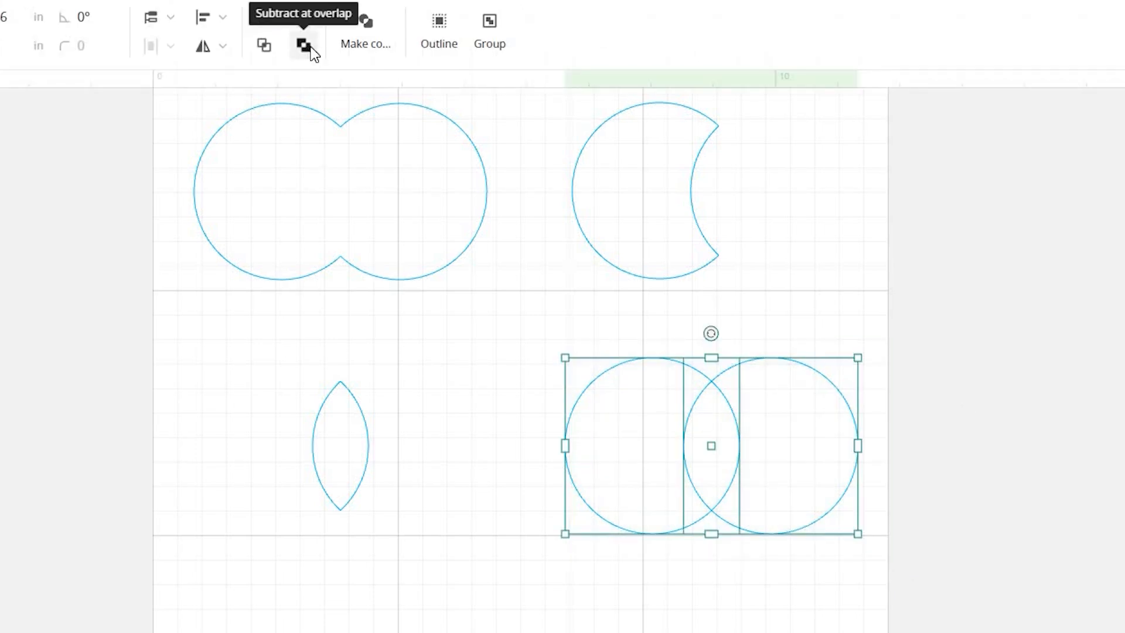
{"action": "left_click", "coordinate": [309, 49]}
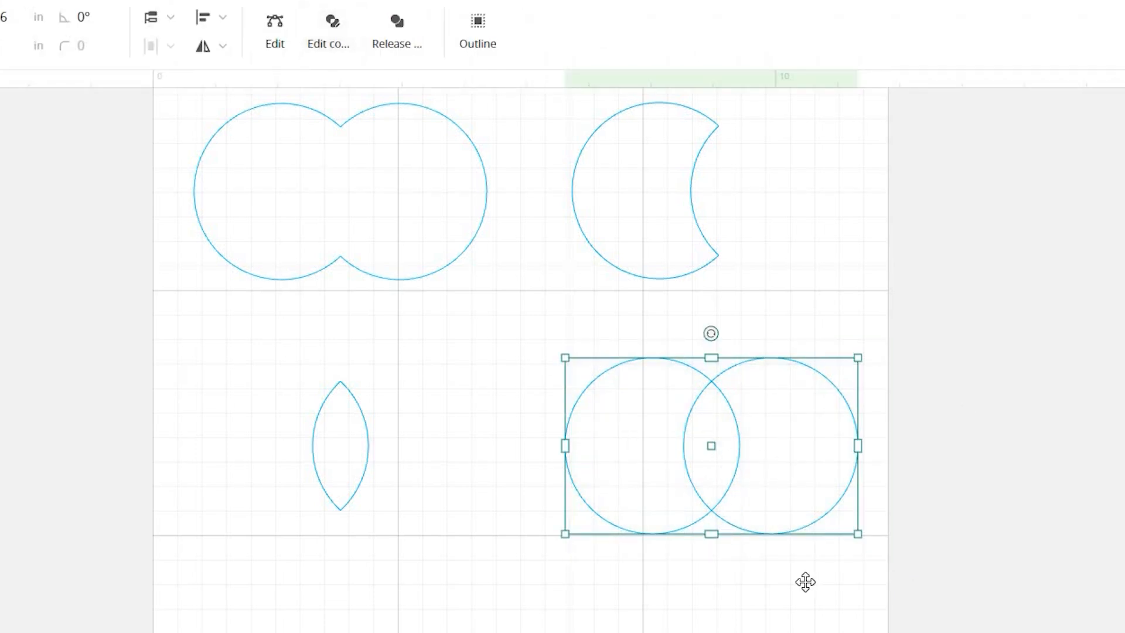
{"action": "left_click_drag", "start_coordinate": [714, 473], "coordinate": [685, 534]}
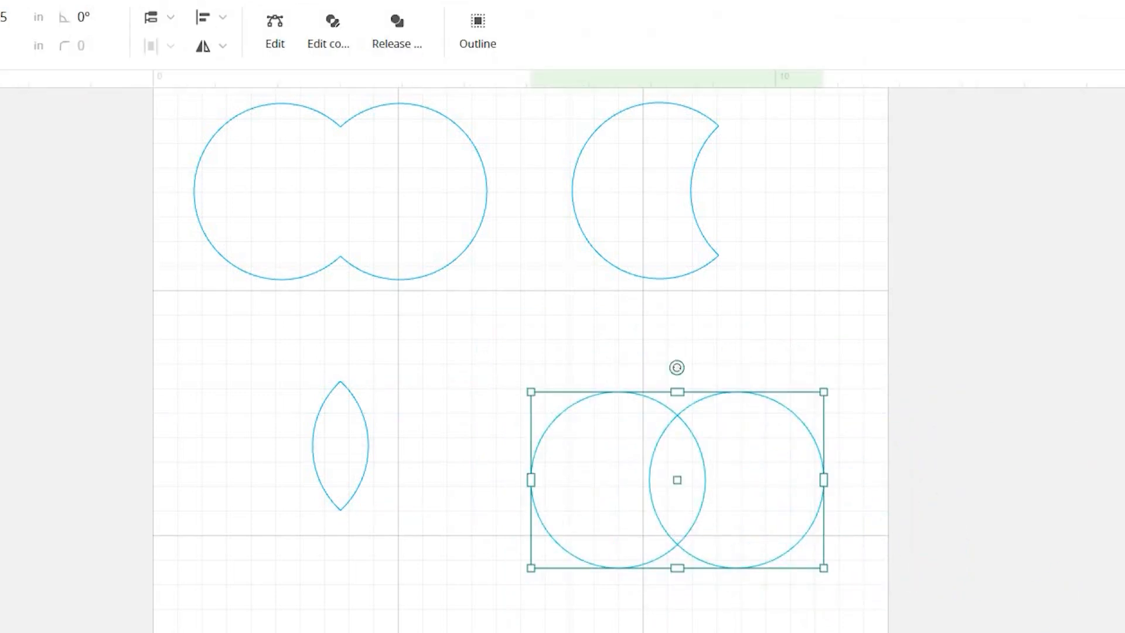
{"action": "left_click", "coordinate": [1116, 382]}
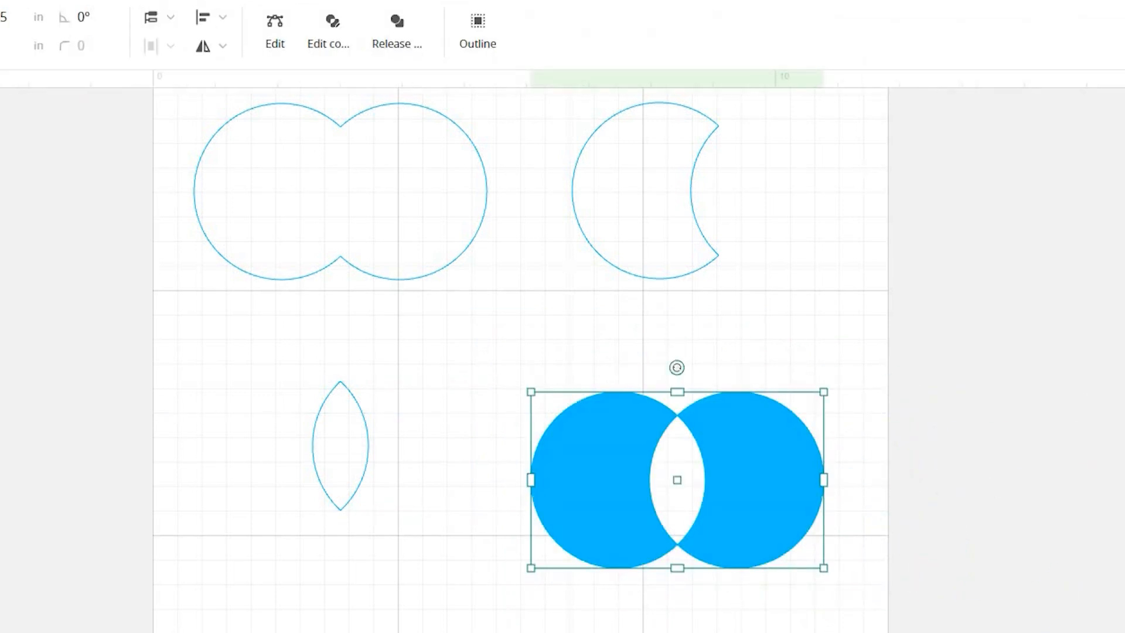
{"action": "left_click", "coordinate": [681, 453]}
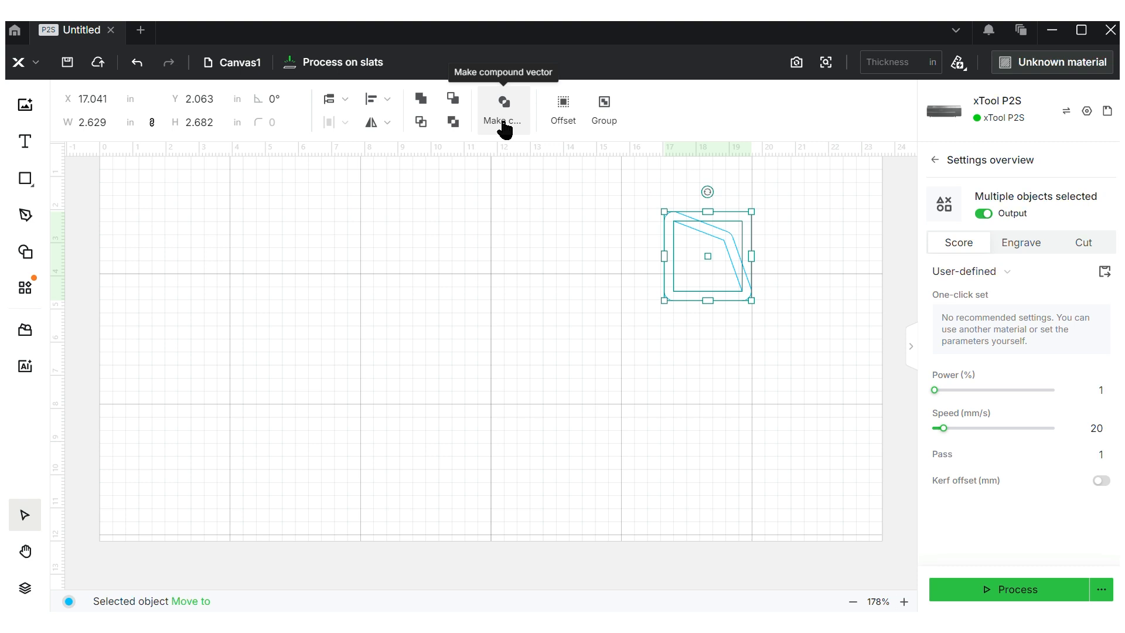
Make the outlines a compound vector, release and group them, shift them left, then ungroup
{"action": "left_click", "coordinate": [504, 125]}
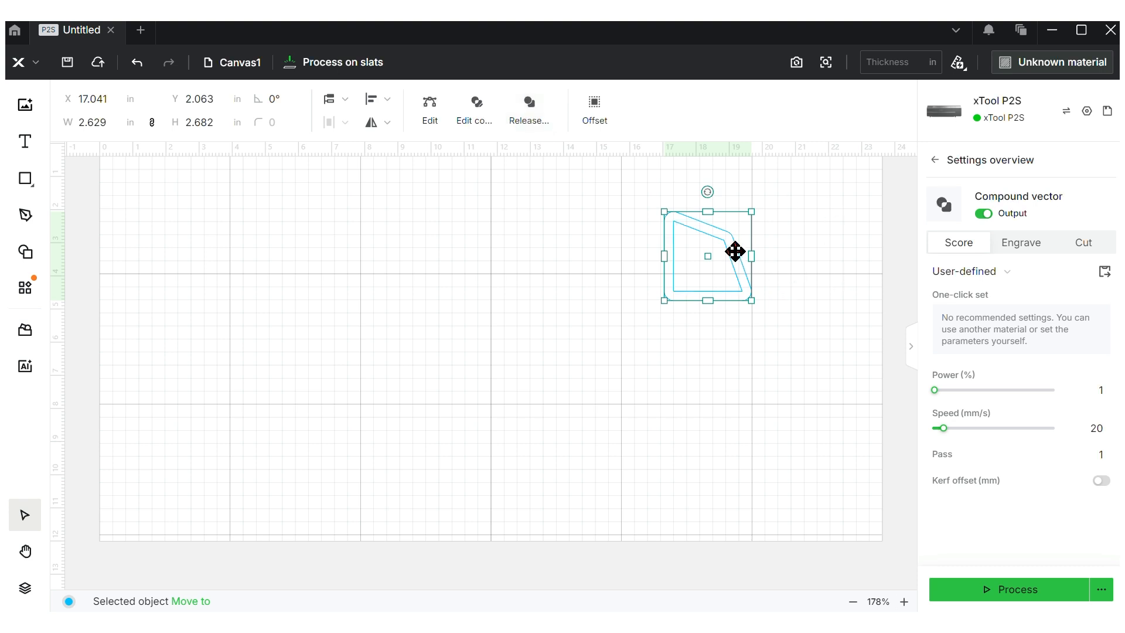
{"action": "left_click", "coordinate": [622, 389]}
{"action": "left_click_drag", "start_coordinate": [686, 287], "coordinate": [631, 318]}
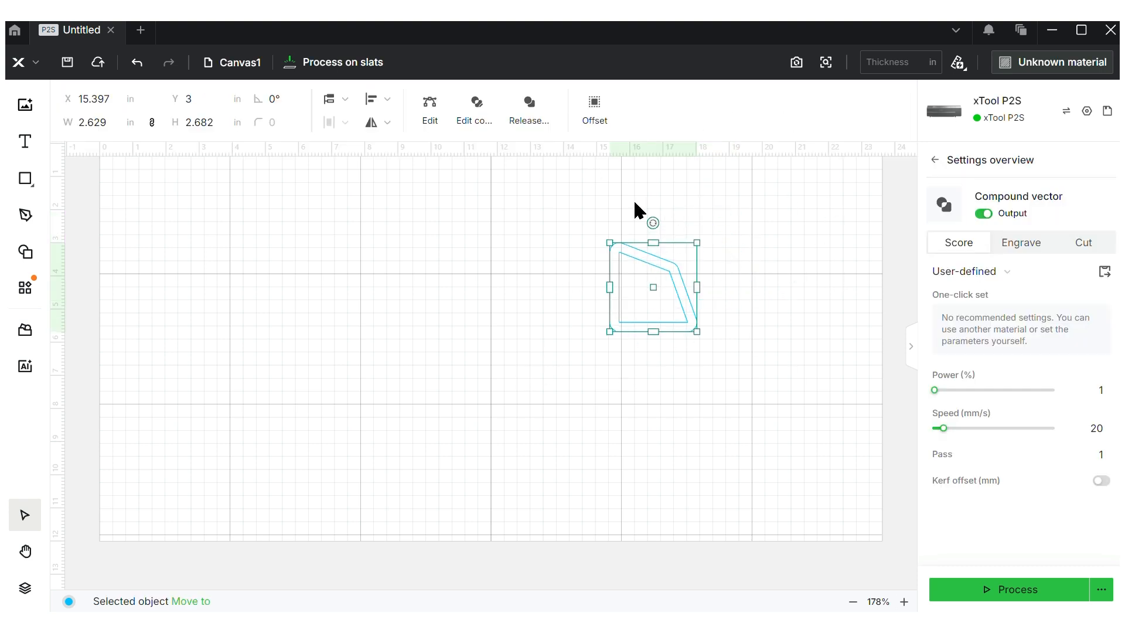
{"action": "left_click", "coordinate": [525, 122]}
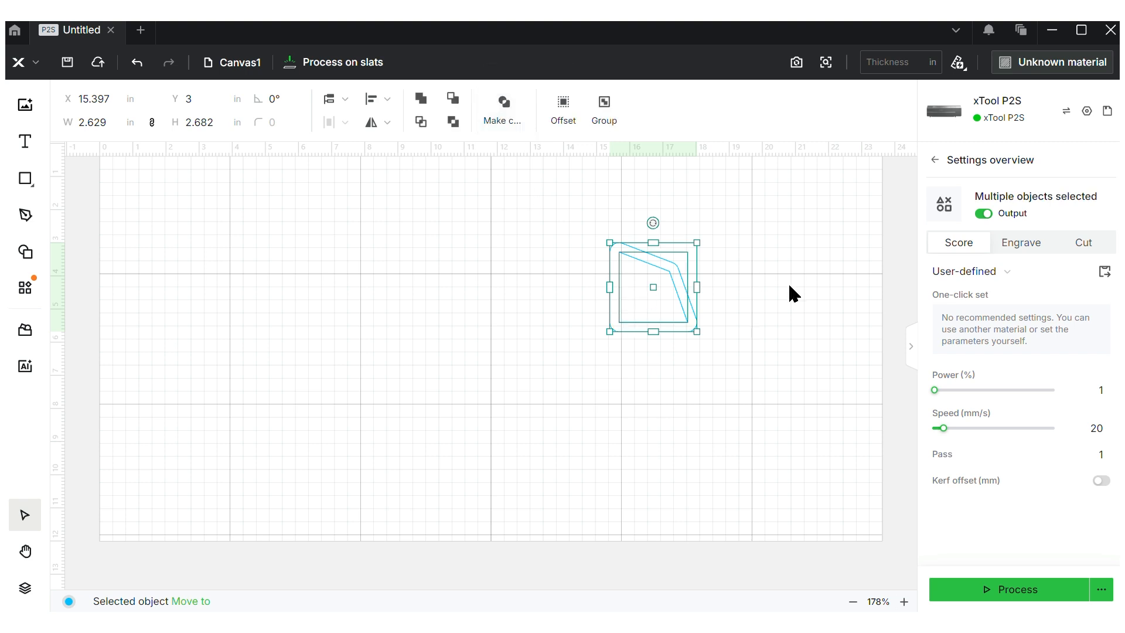
{"action": "left_click", "coordinate": [606, 111]}
{"action": "left_click_drag", "start_coordinate": [661, 252], "coordinate": [702, 246]}
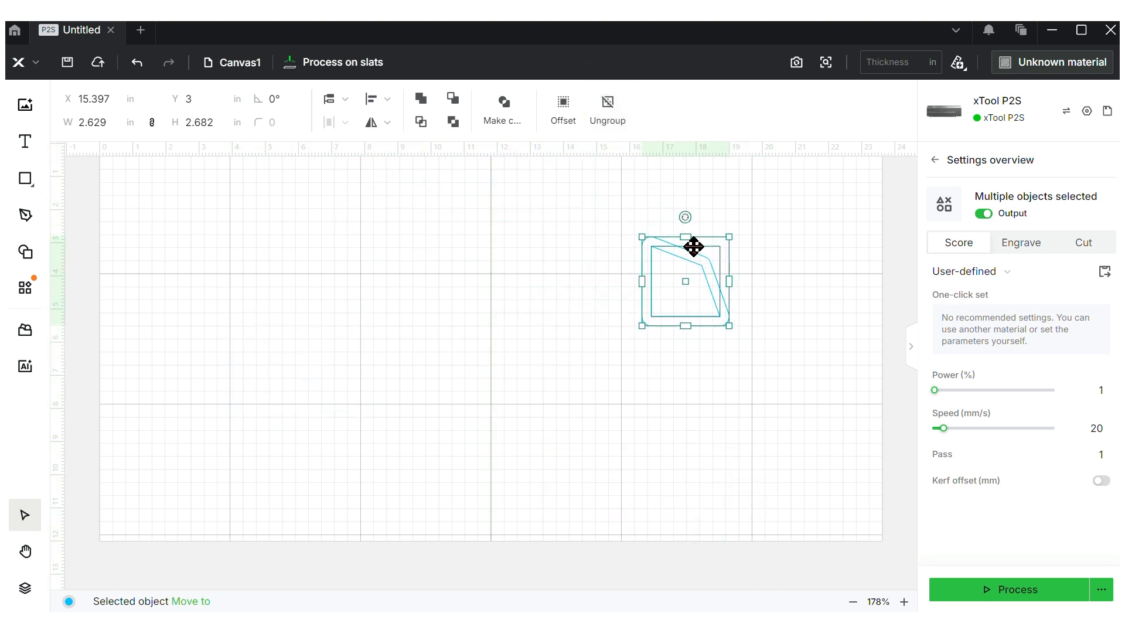
{"action": "left_click", "coordinate": [618, 121]}
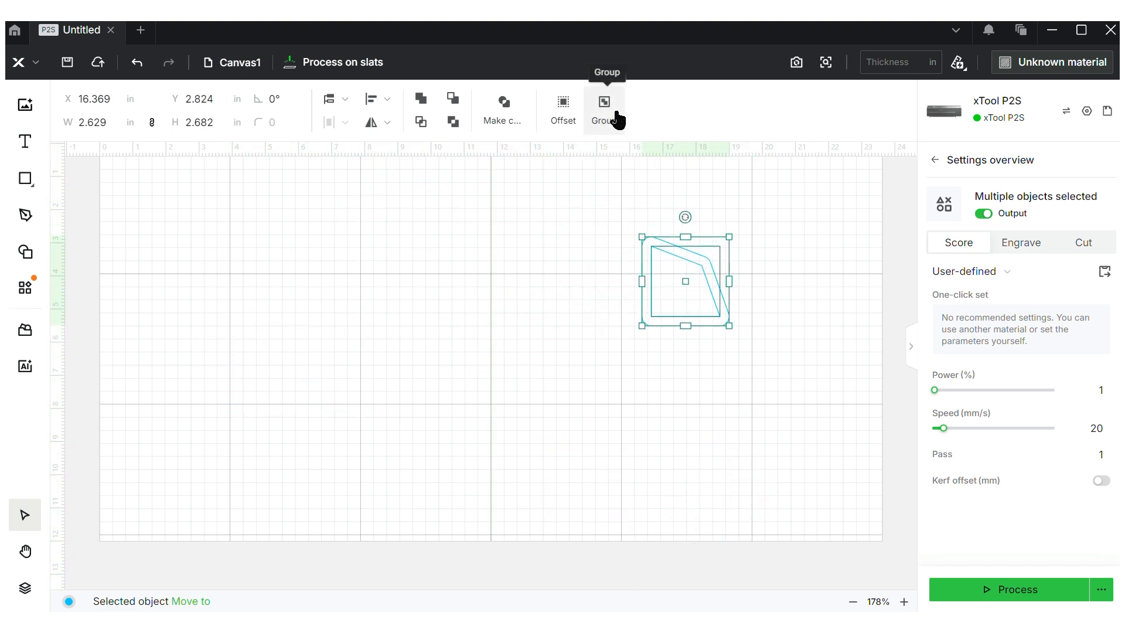
{"action": "left_click", "coordinate": [564, 279]}
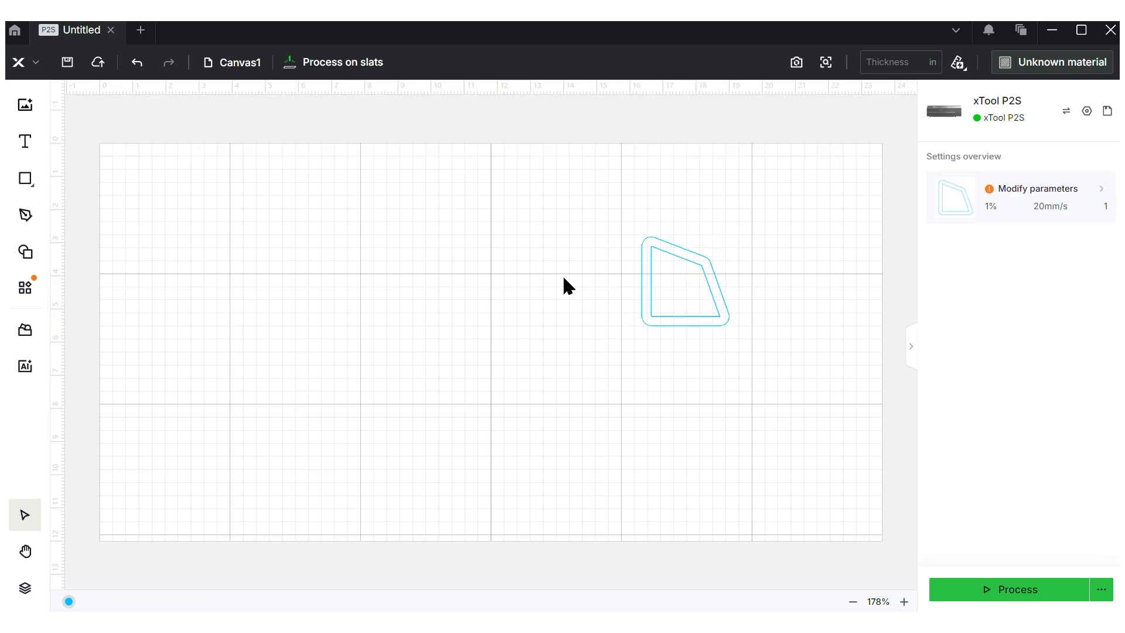
{"action": "left_click", "coordinate": [26, 216]}
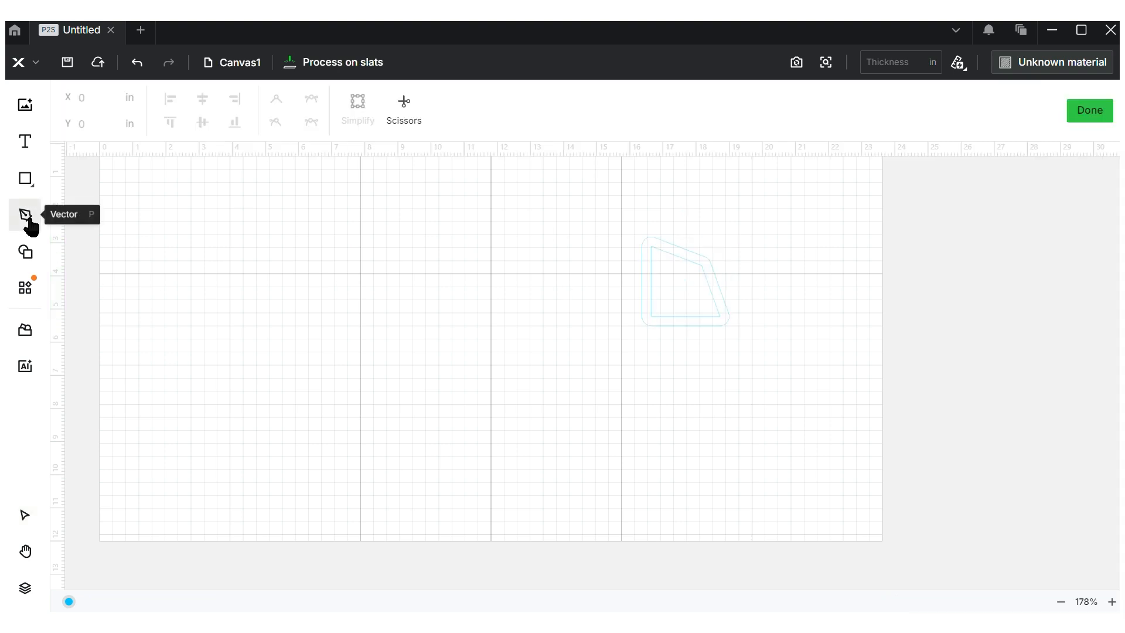
{"action": "left_click", "coordinate": [265, 239]}
{"action": "left_click", "coordinate": [350, 325]}
{"action": "left_click", "coordinate": [547, 431]}
{"action": "left_click", "coordinate": [570, 218]}
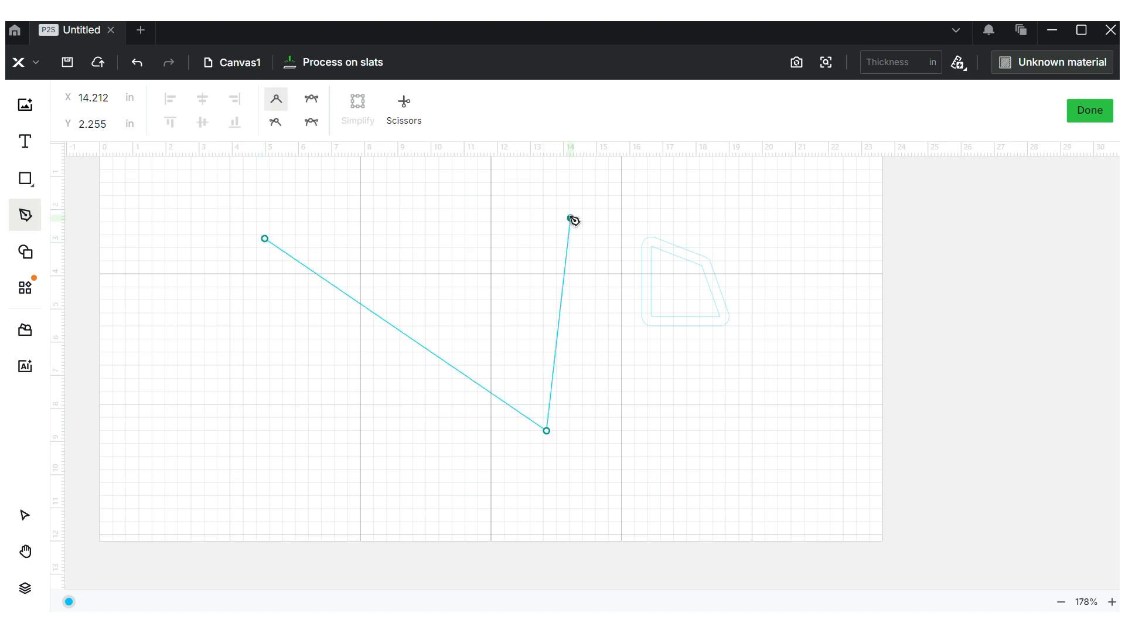
{"action": "left_click", "coordinate": [265, 238]}
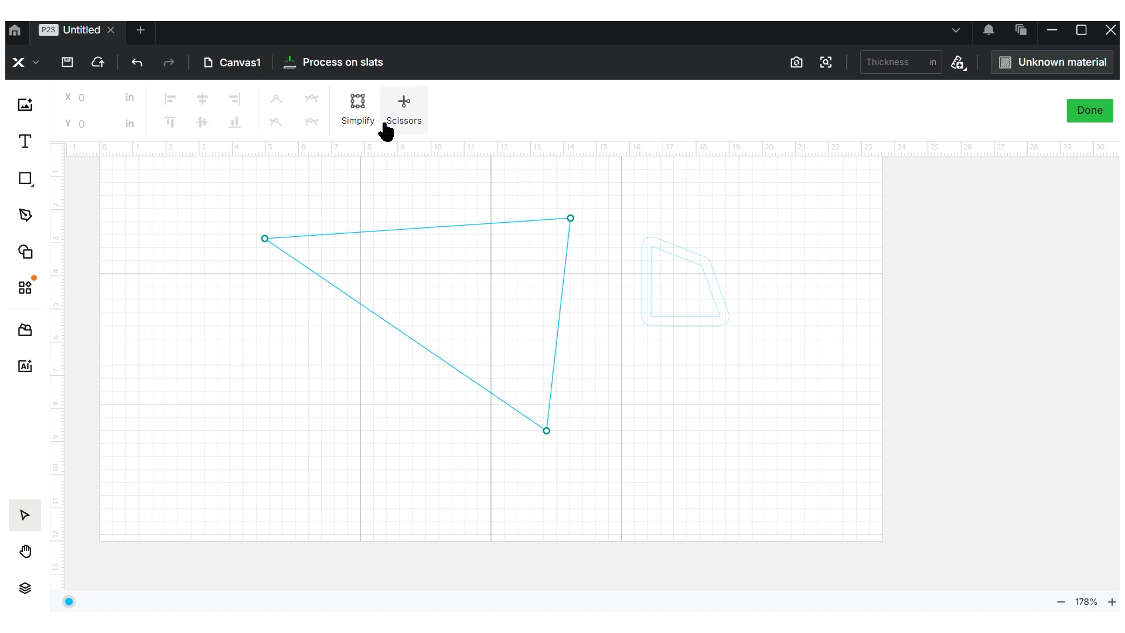
{"action": "left_click", "coordinate": [1090, 114]}
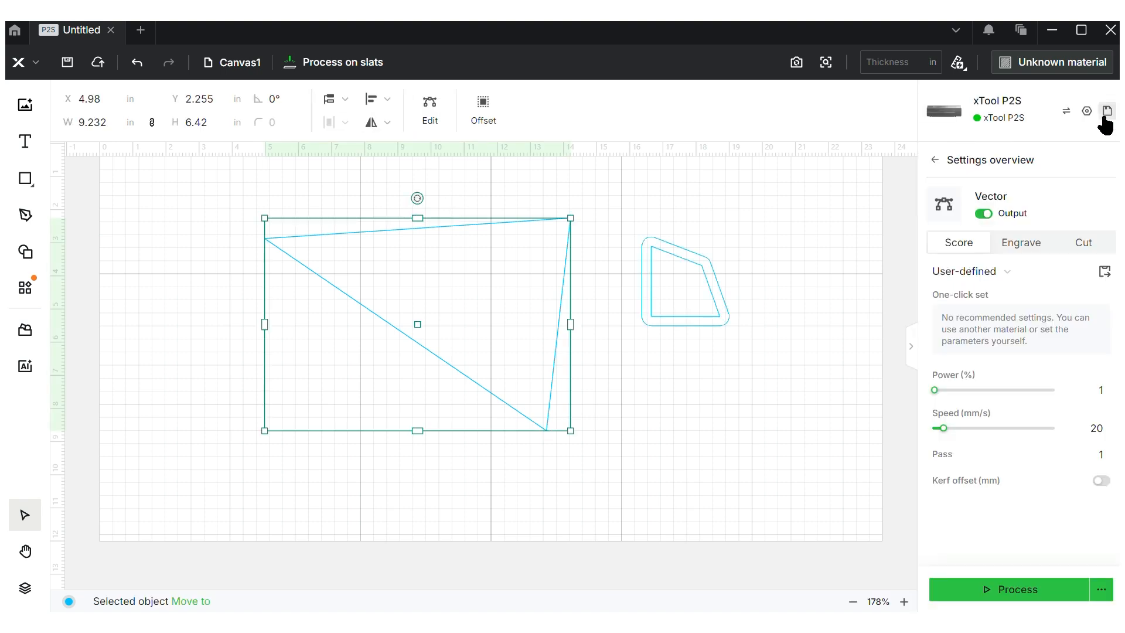
{"action": "left_click_drag", "start_coordinate": [462, 346], "coordinate": [377, 366]}
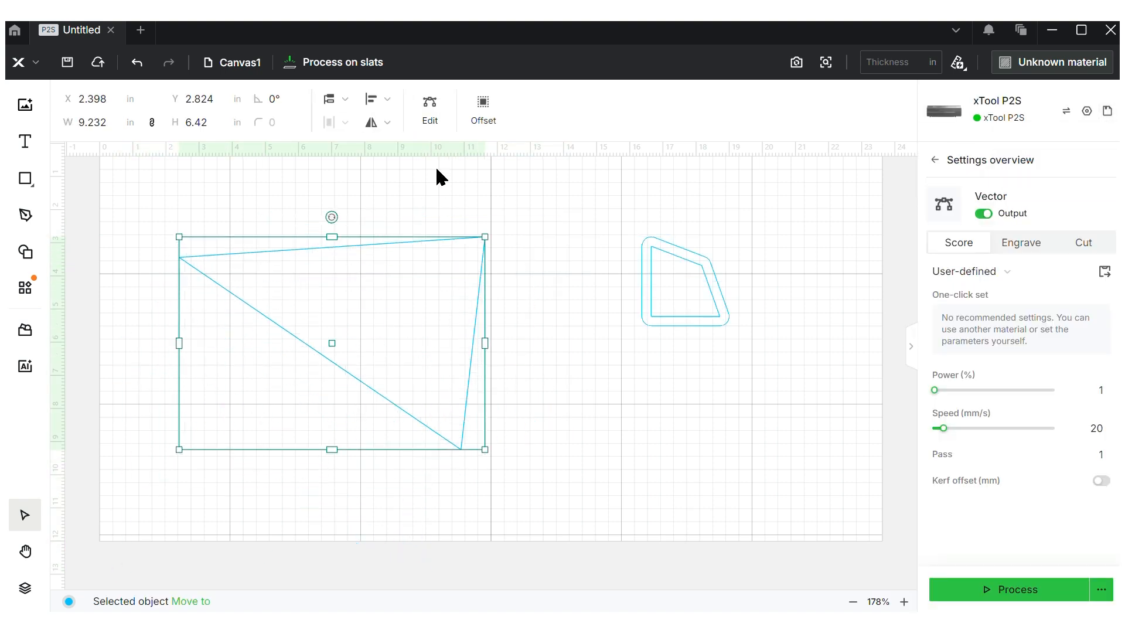
{"action": "left_click", "coordinate": [430, 104]}
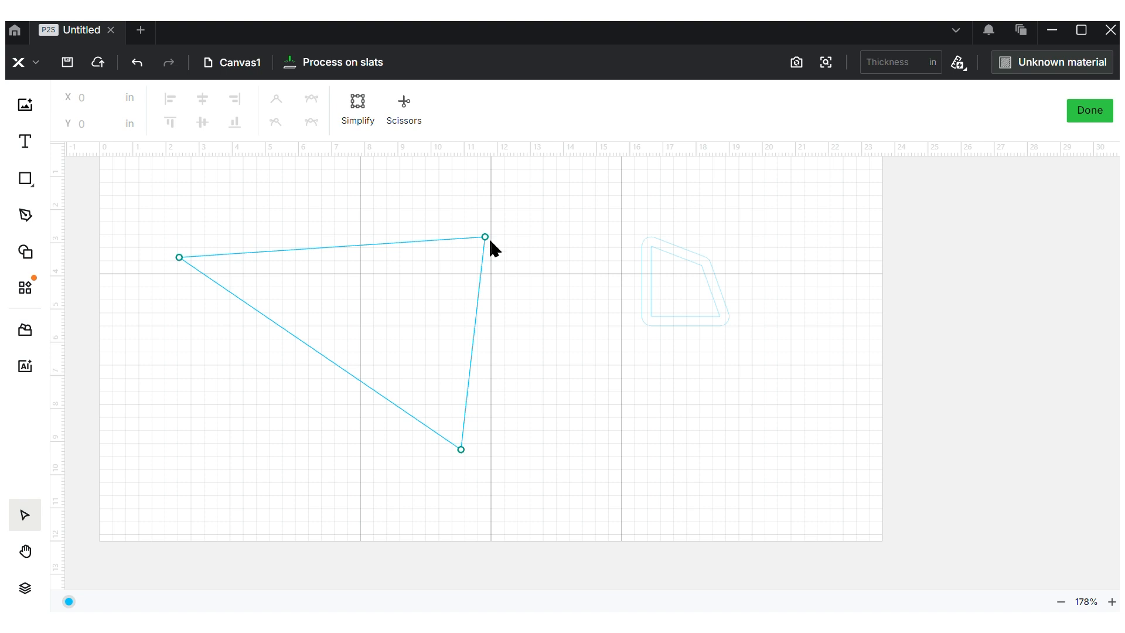
{"action": "left_click_drag", "start_coordinate": [485, 236], "coordinate": [494, 268]}
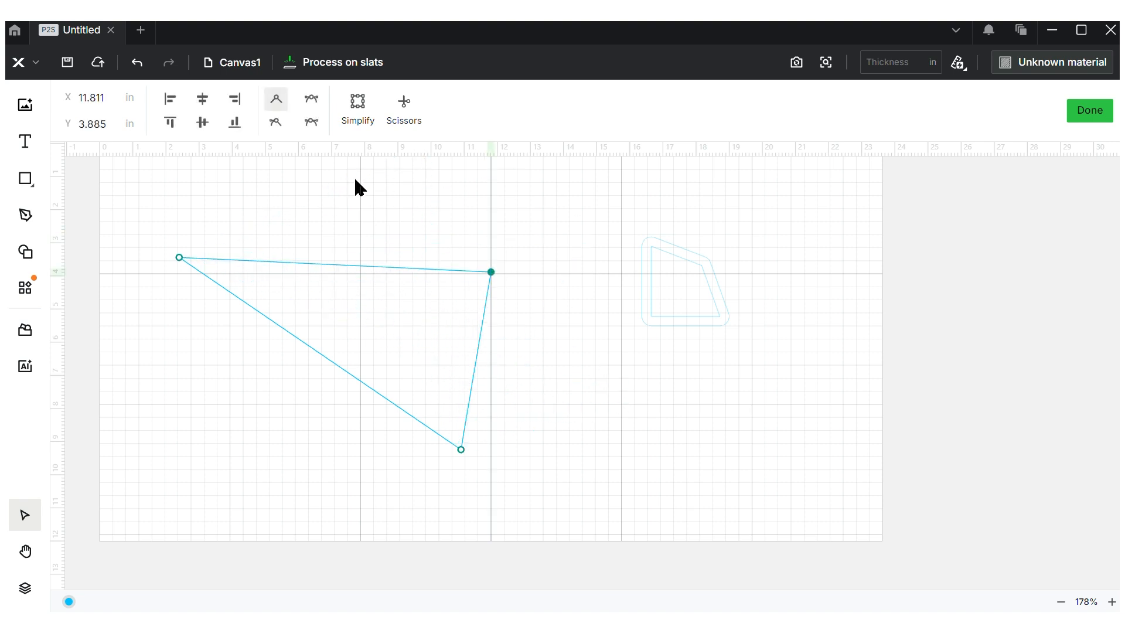
{"action": "left_click", "coordinate": [312, 122]}
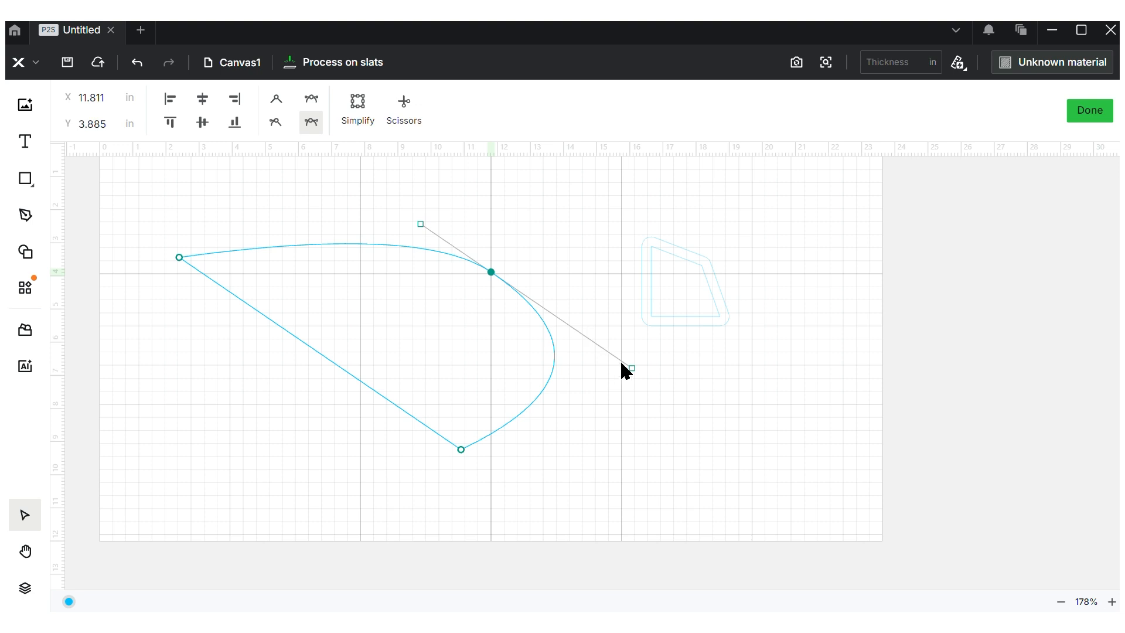
{"action": "left_click_drag", "start_coordinate": [634, 369], "coordinate": [580, 376]}
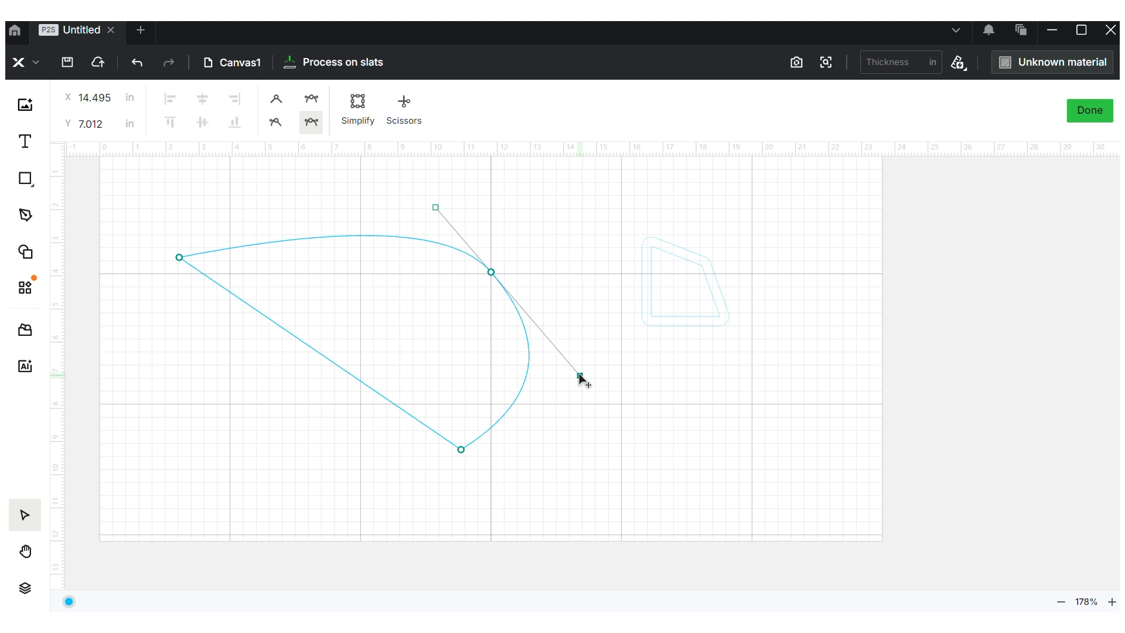
{"action": "left_click", "coordinate": [1087, 116]}
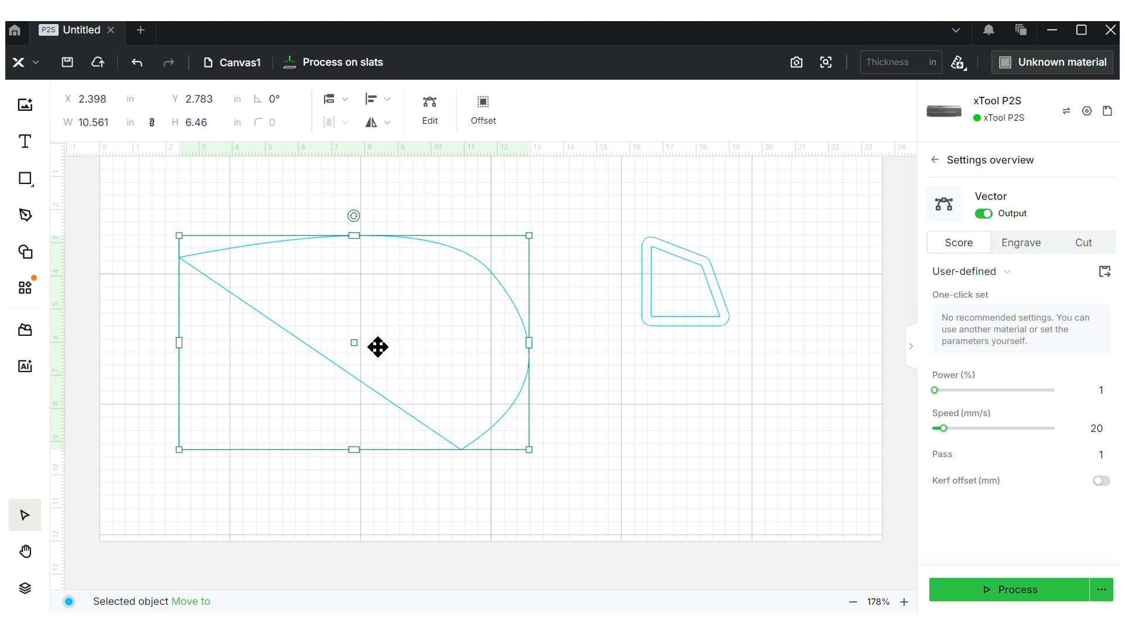
{"action": "key", "text": "Delete"}
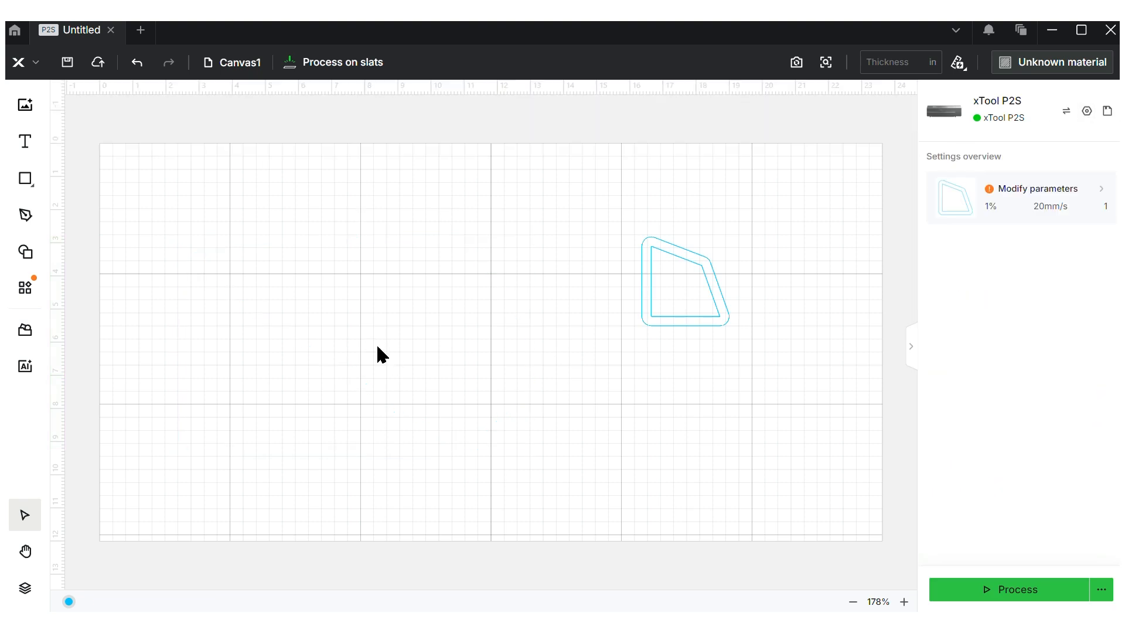
Add the whale shape from the shape library's Animal category
{"action": "left_click", "coordinate": [25, 251]}
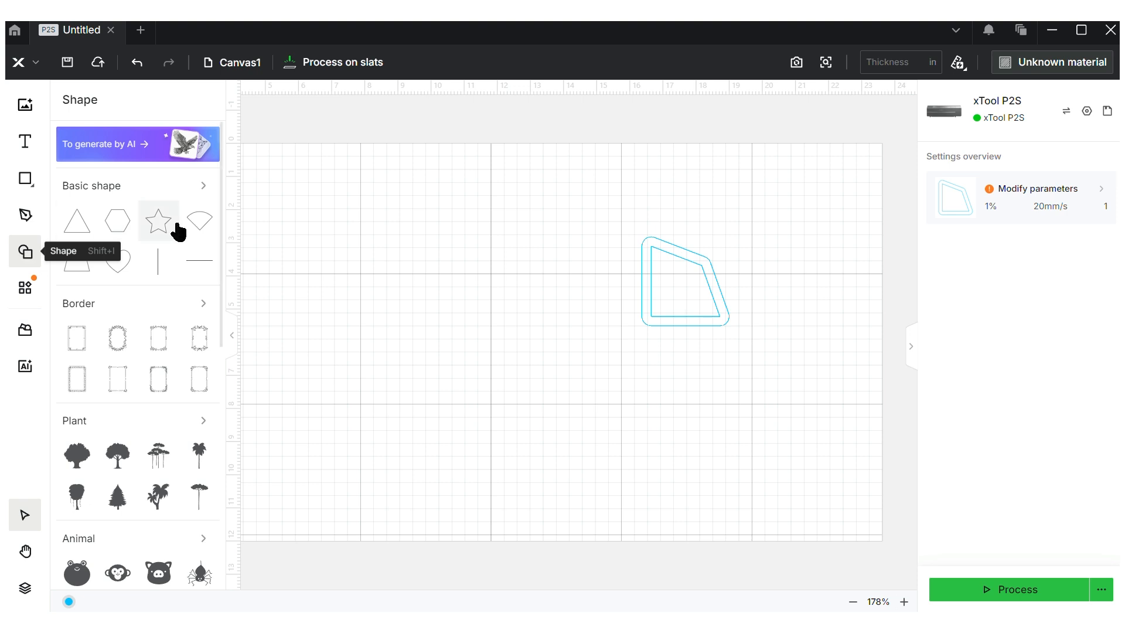
{"action": "left_click_drag", "start_coordinate": [221, 256], "coordinate": [213, 375]}
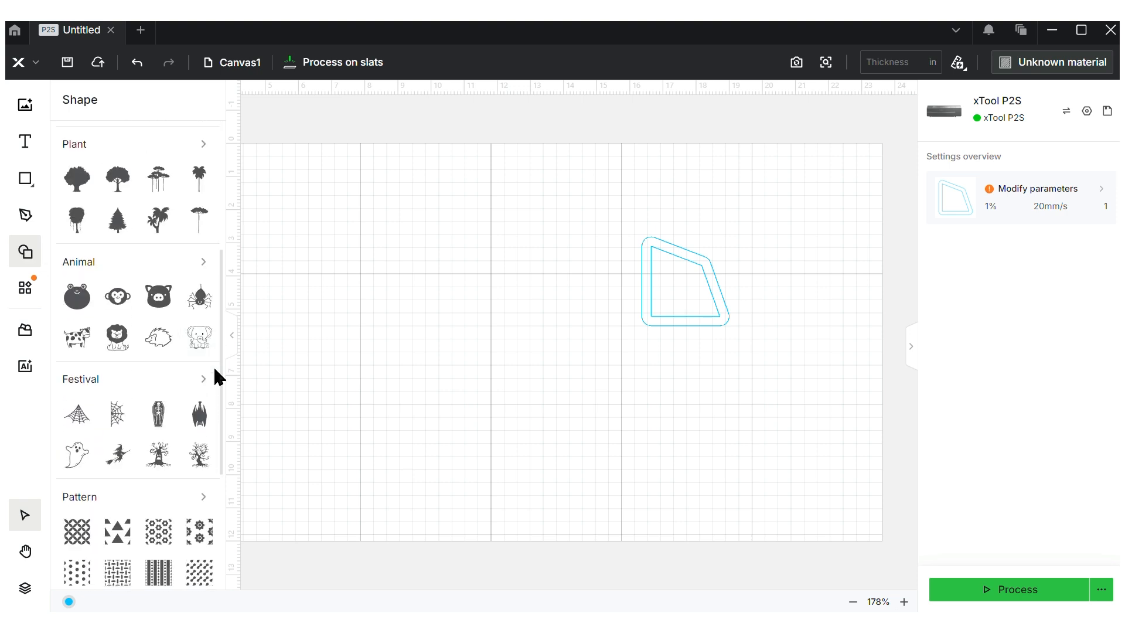
{"action": "left_click", "coordinate": [204, 263]}
{"action": "mouse_move", "coordinate": [218, 263]}
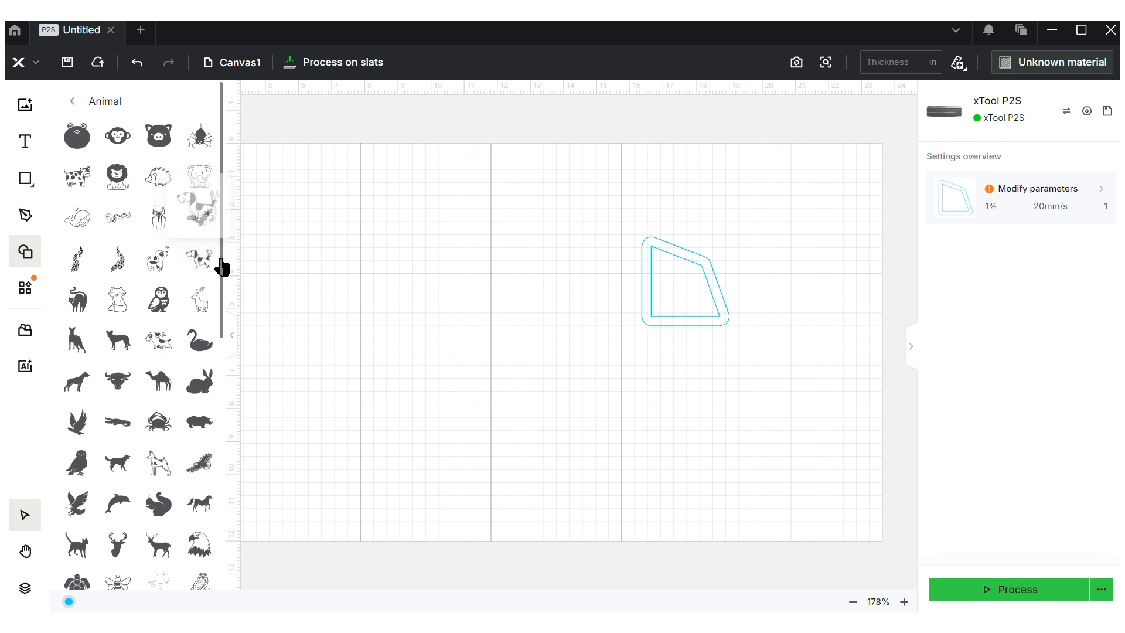
{"action": "left_click_drag", "start_coordinate": [221, 266], "coordinate": [229, 416]}
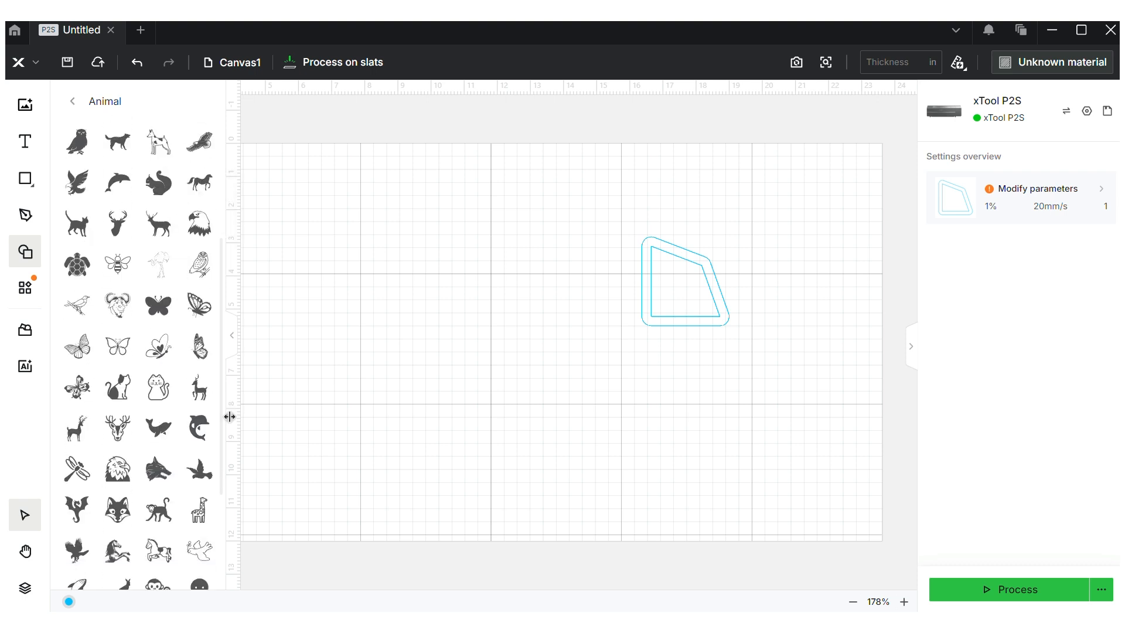
{"action": "left_click", "coordinate": [157, 429]}
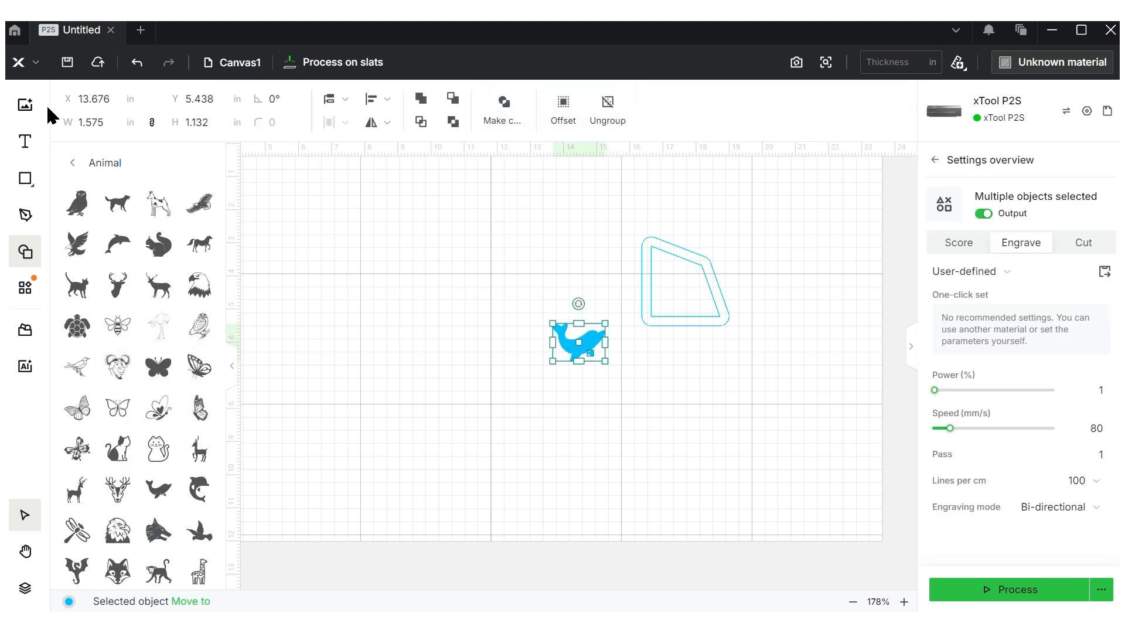
Add a palm tree from the Plant category and place it at the canvas lower right
{"action": "left_click", "coordinate": [71, 163]}
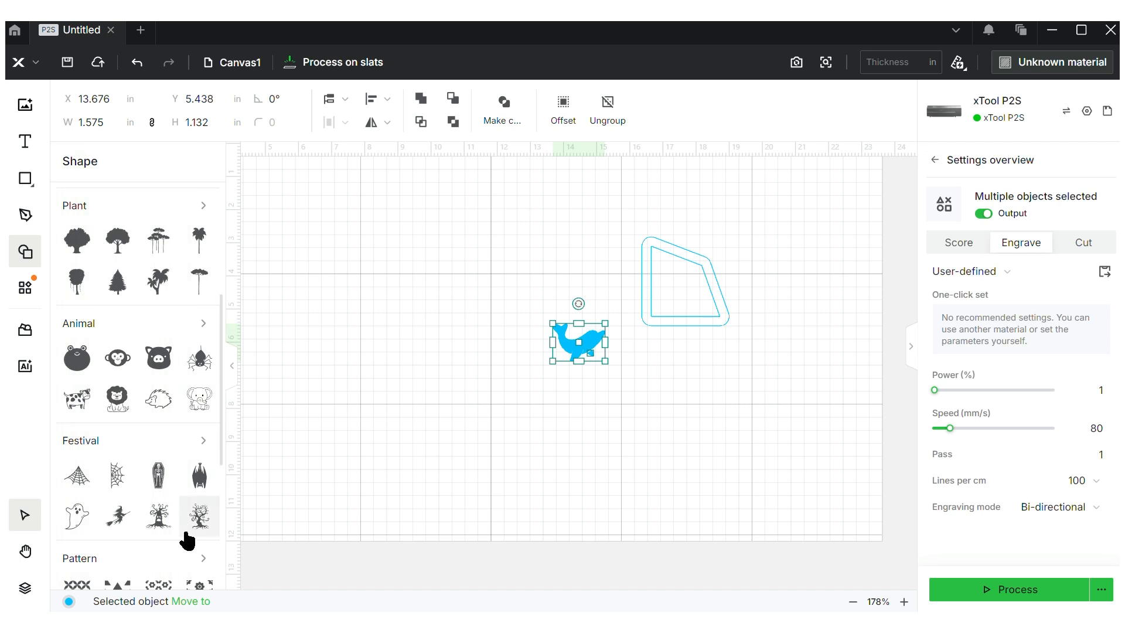
{"action": "mouse_move", "coordinate": [216, 359]}
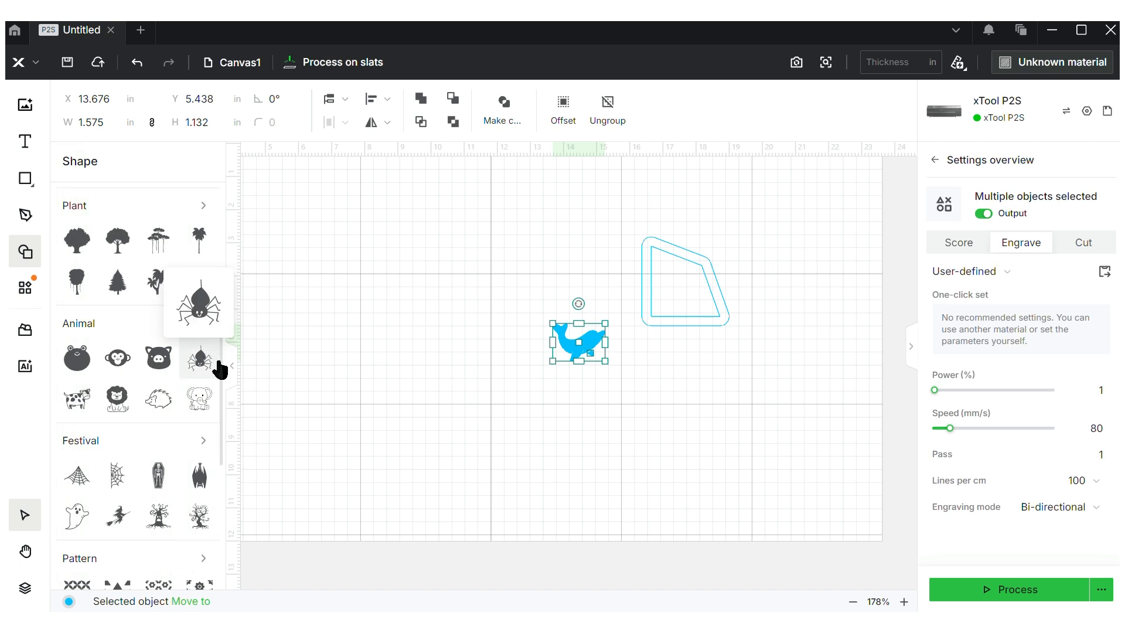
{"action": "left_click", "coordinate": [199, 239]}
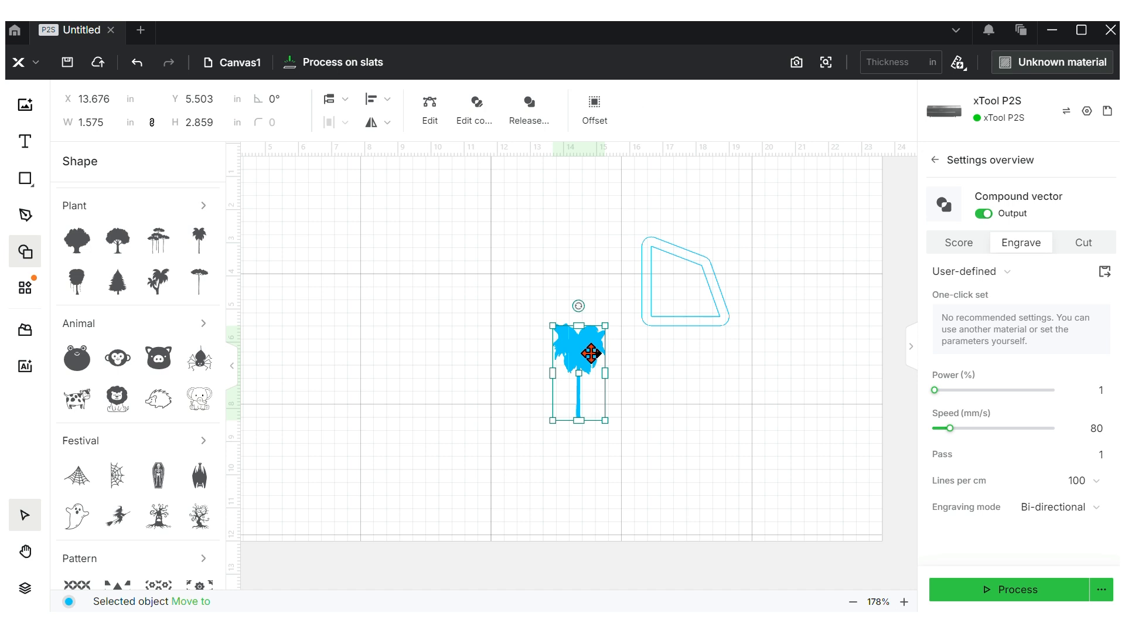
{"action": "left_click_drag", "start_coordinate": [588, 357], "coordinate": [749, 464]}
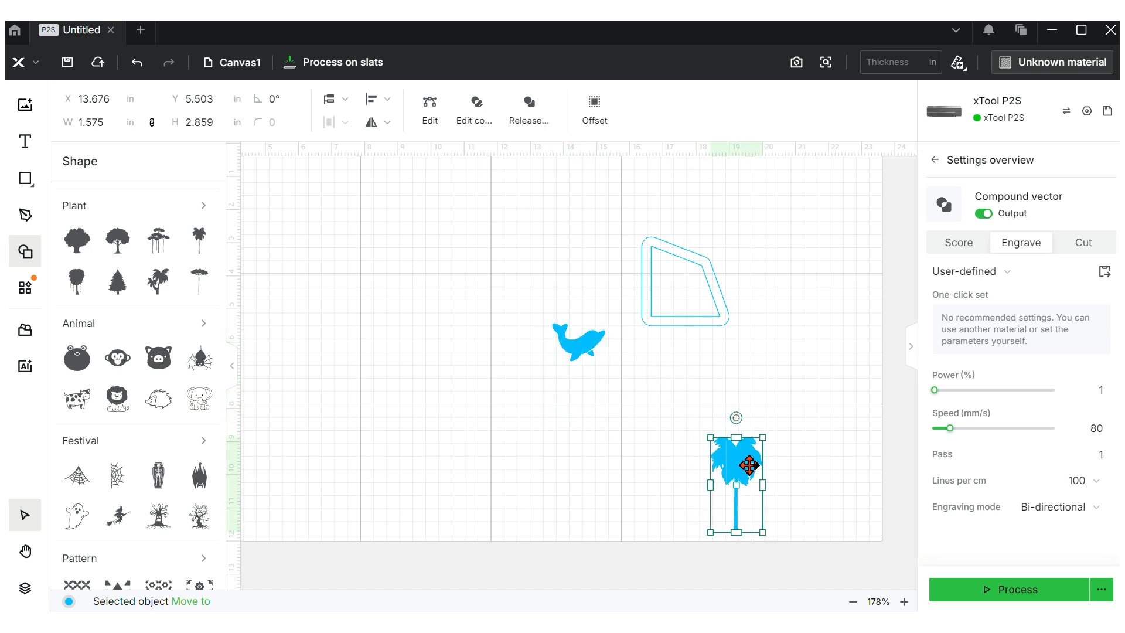
{"action": "left_click", "coordinate": [25, 253]}
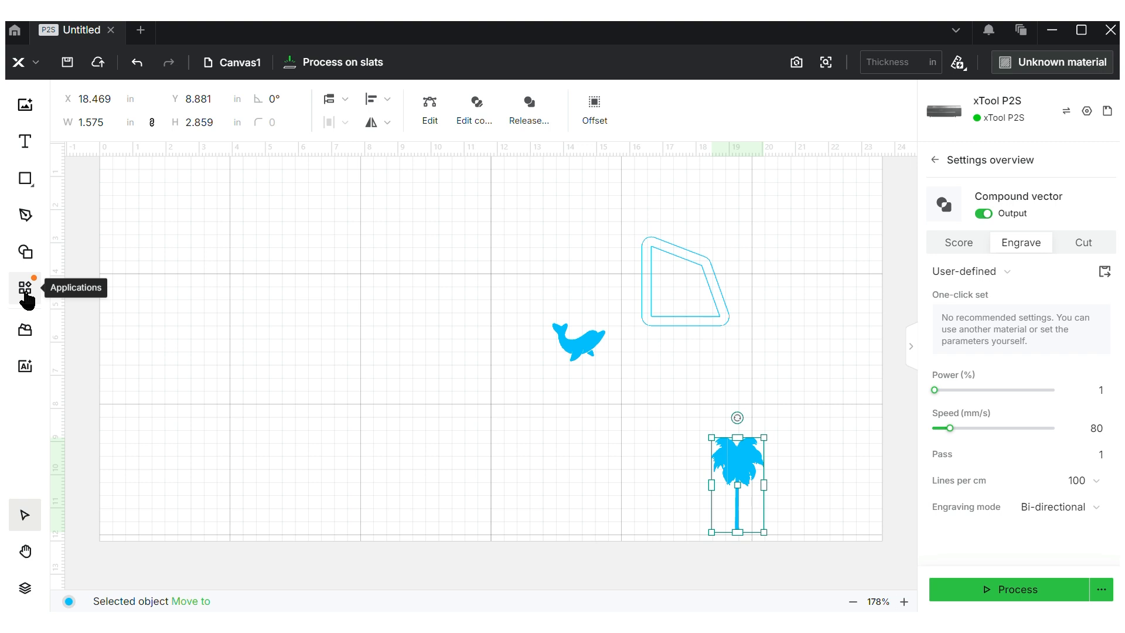
Draw a small rectangle near the top of the canvas
{"action": "left_click", "coordinate": [336, 225]}
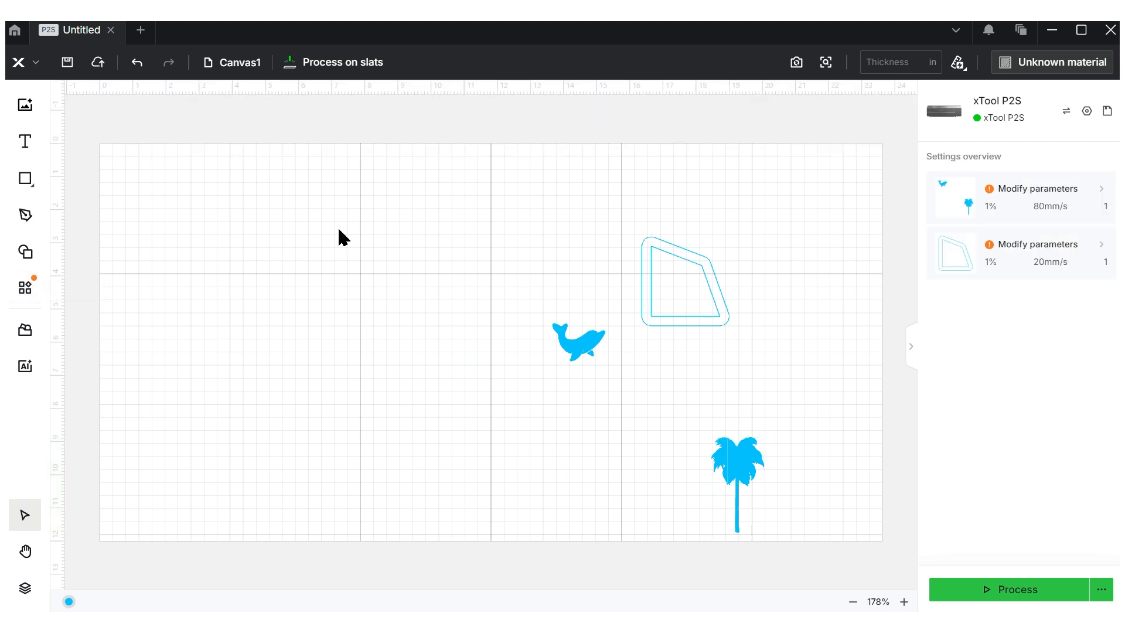
{"action": "left_click", "coordinate": [26, 293]}
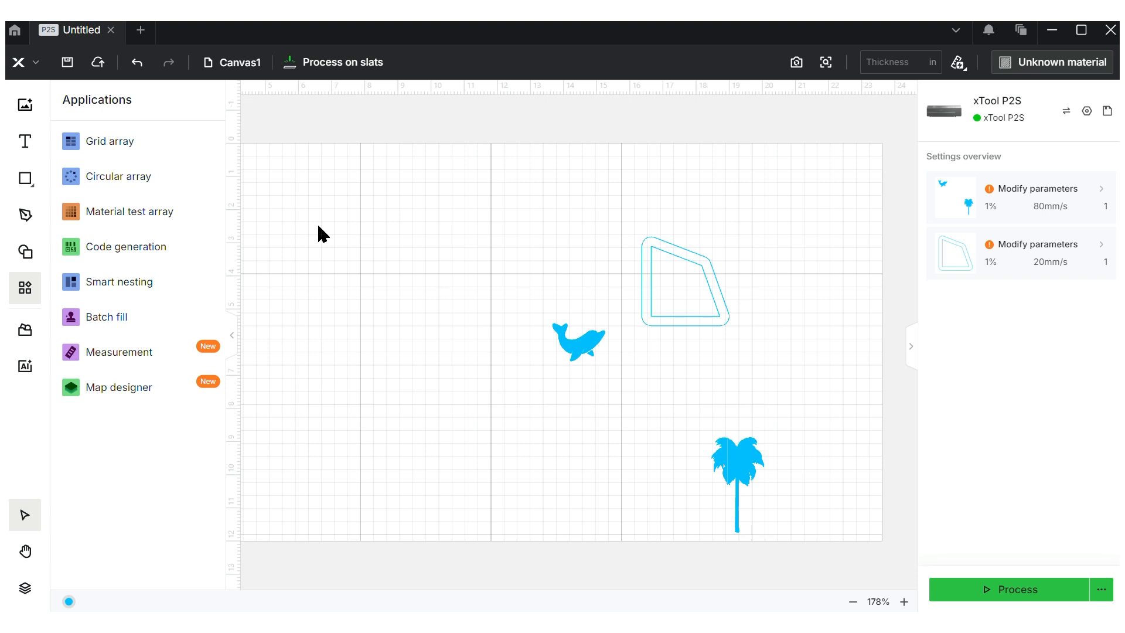
{"action": "mouse_move", "coordinate": [26, 178]}
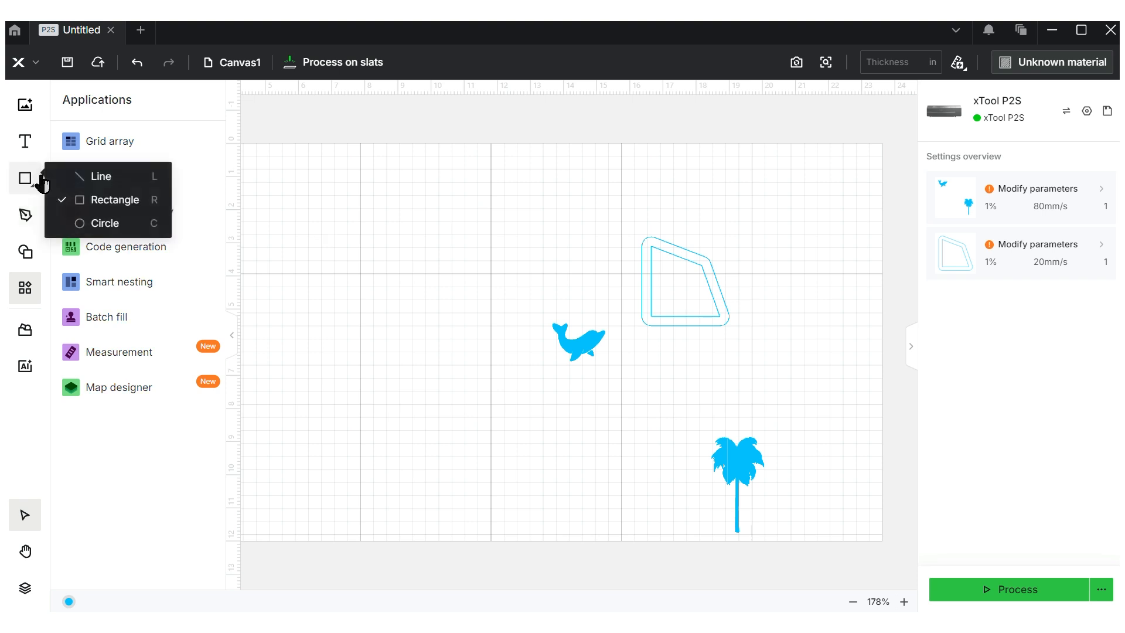
{"action": "left_click", "coordinate": [95, 200]}
{"action": "mouse_move", "coordinate": [368, 158]}
{"action": "left_mouse_down"}
{"action": "mouse_move", "coordinate": [441, 248]}
{"action": "mouse_move", "coordinate": [442, 213]}
{"action": "mouse_move", "coordinate": [417, 201]}
{"action": "left_mouse_up"}
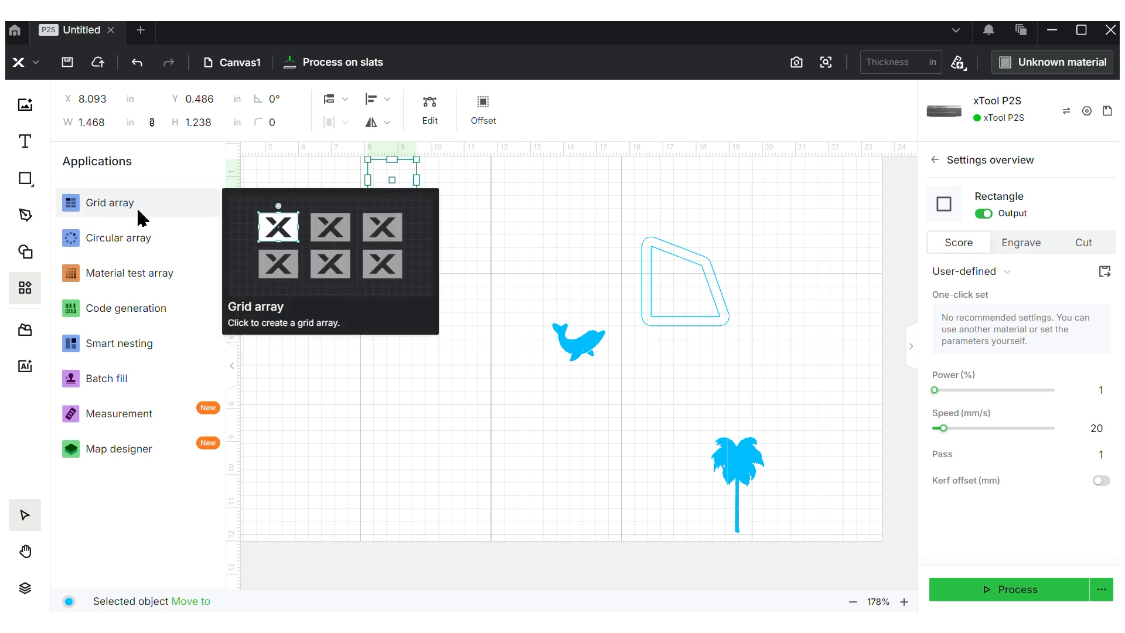
Try a 4×4 grid array with 0.279 in column spacing, then cancel it
{"action": "left_click", "coordinate": [138, 217]}
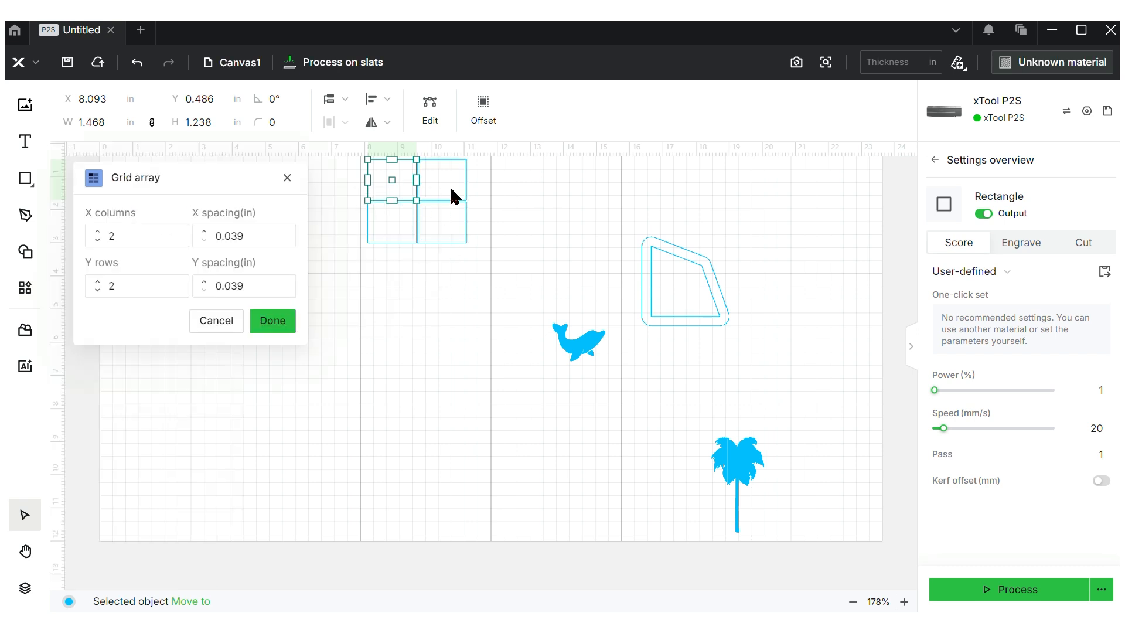
{"action": "left_click", "coordinate": [96, 232]}
{"action": "left_click", "coordinate": [95, 232]}
{"action": "left_click", "coordinate": [97, 282]}
{"action": "left_click", "coordinate": [97, 282]}
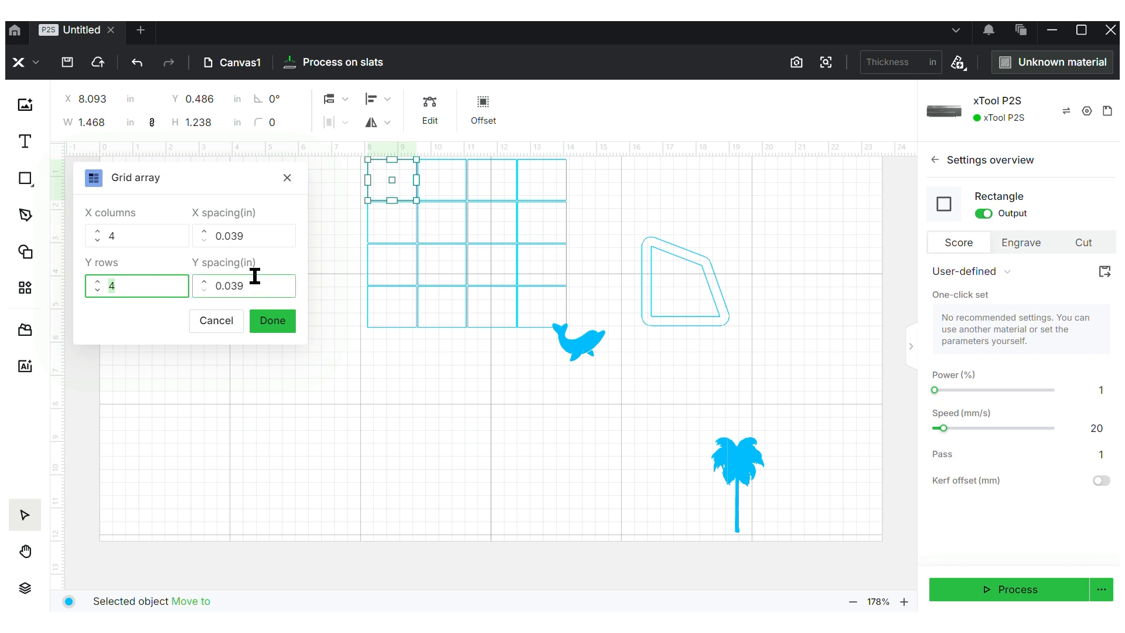
{"action": "left_click", "coordinate": [205, 232]}
{"action": "left_click", "coordinate": [205, 233]}
{"action": "left_click", "coordinate": [206, 233]}
{"action": "left_click", "coordinate": [205, 232]}
{"action": "left_click", "coordinate": [205, 233]}
{"action": "left_click", "coordinate": [205, 233]}
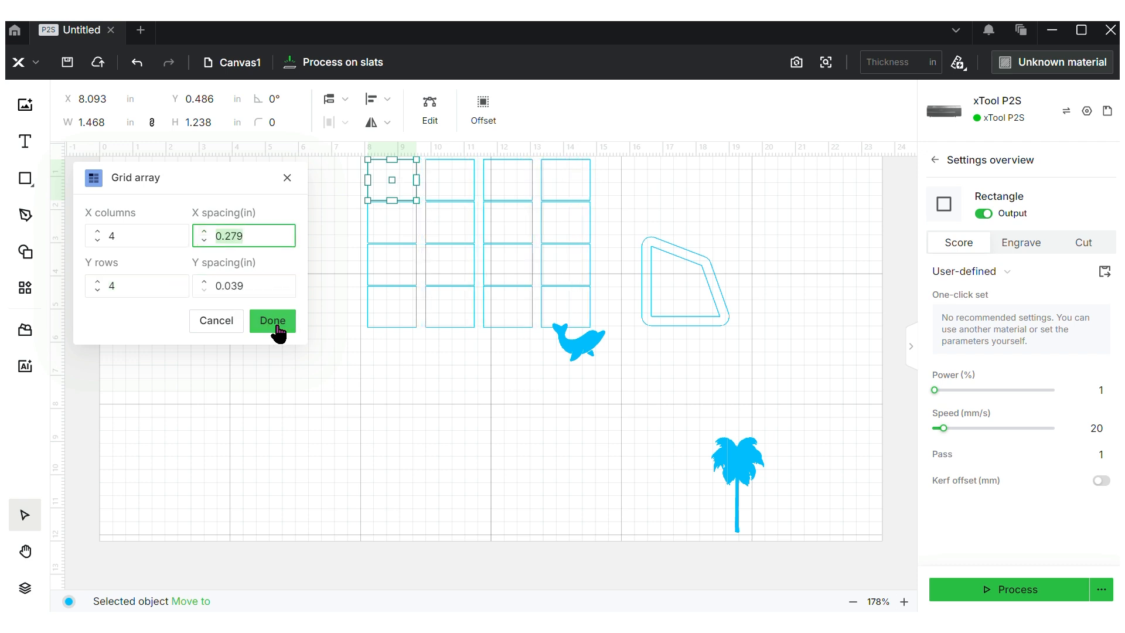
{"action": "left_click", "coordinate": [228, 327]}
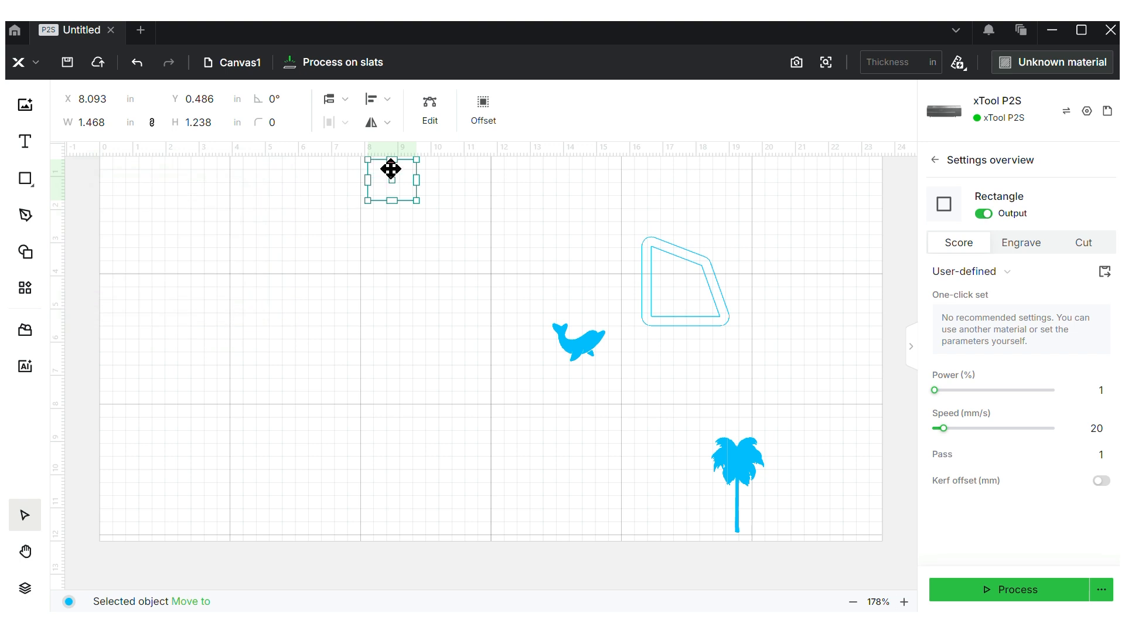
Move the rectangle down and make a circular array of 8 copies rotated in 45° steps
{"action": "left_click_drag", "start_coordinate": [389, 168], "coordinate": [427, 255]}
{"action": "left_click", "coordinate": [25, 288]}
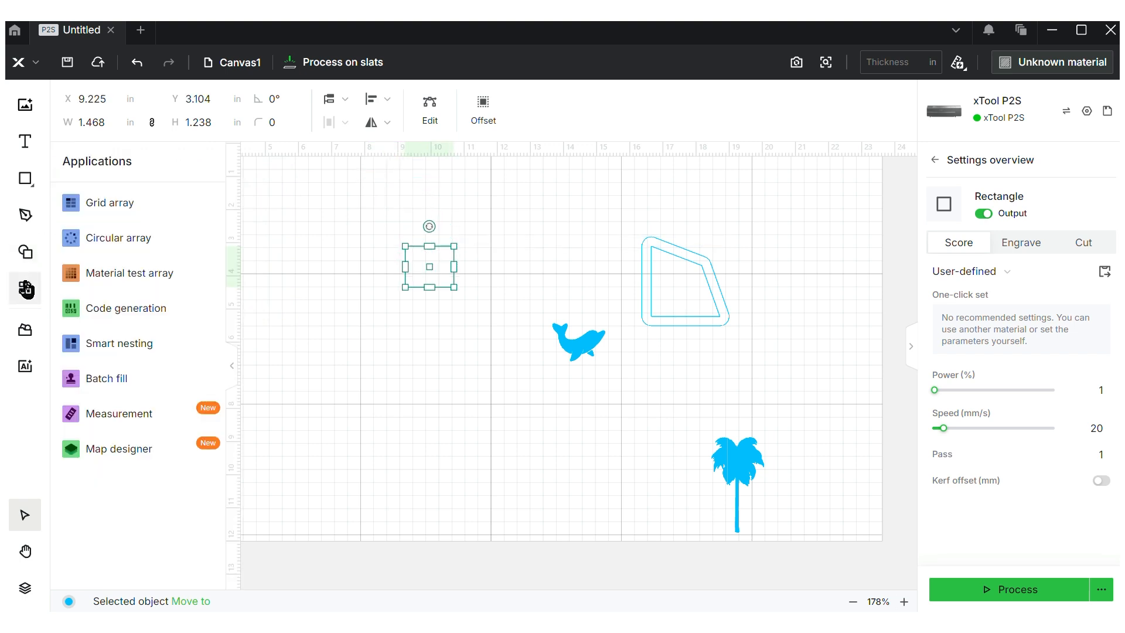
{"action": "left_click", "coordinate": [162, 233]}
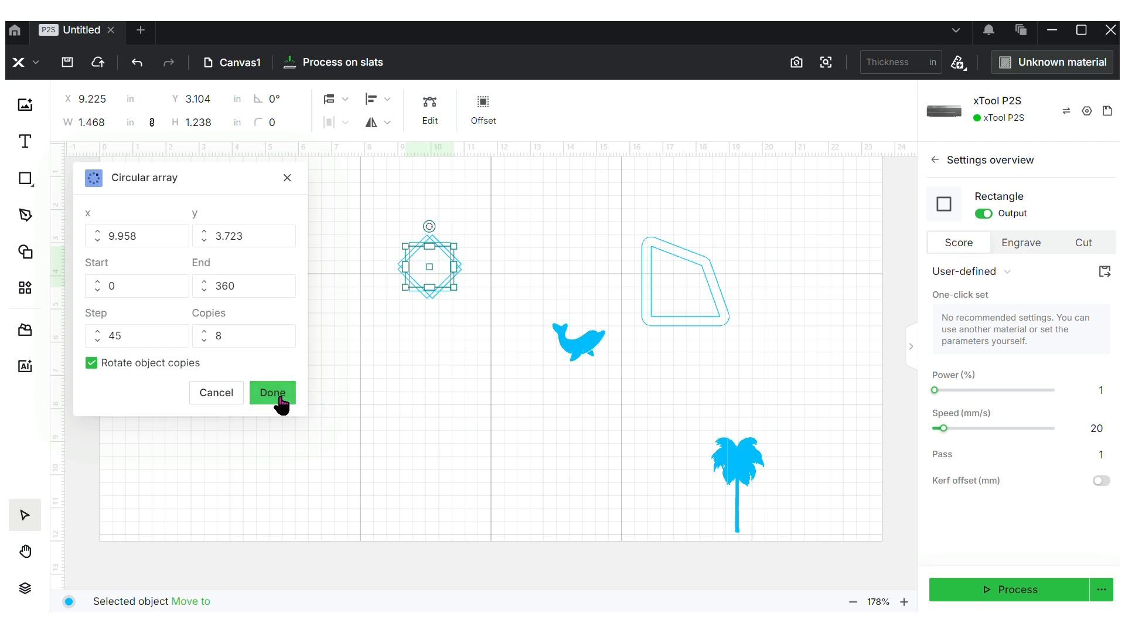
{"action": "left_click", "coordinate": [468, 344]}
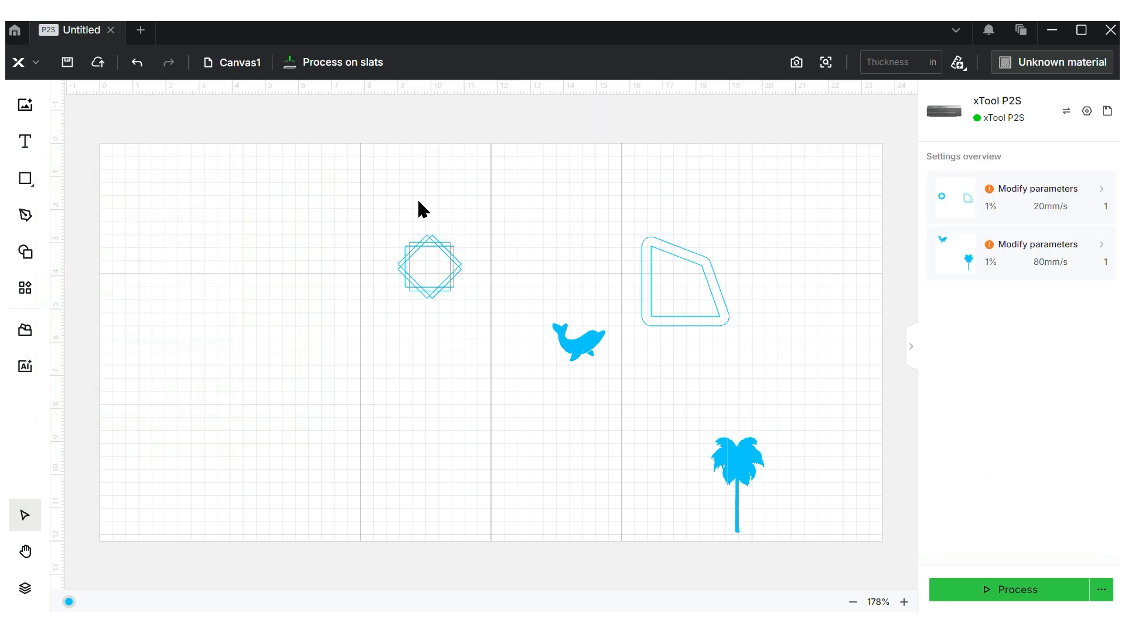
{"action": "left_click", "coordinate": [31, 296]}
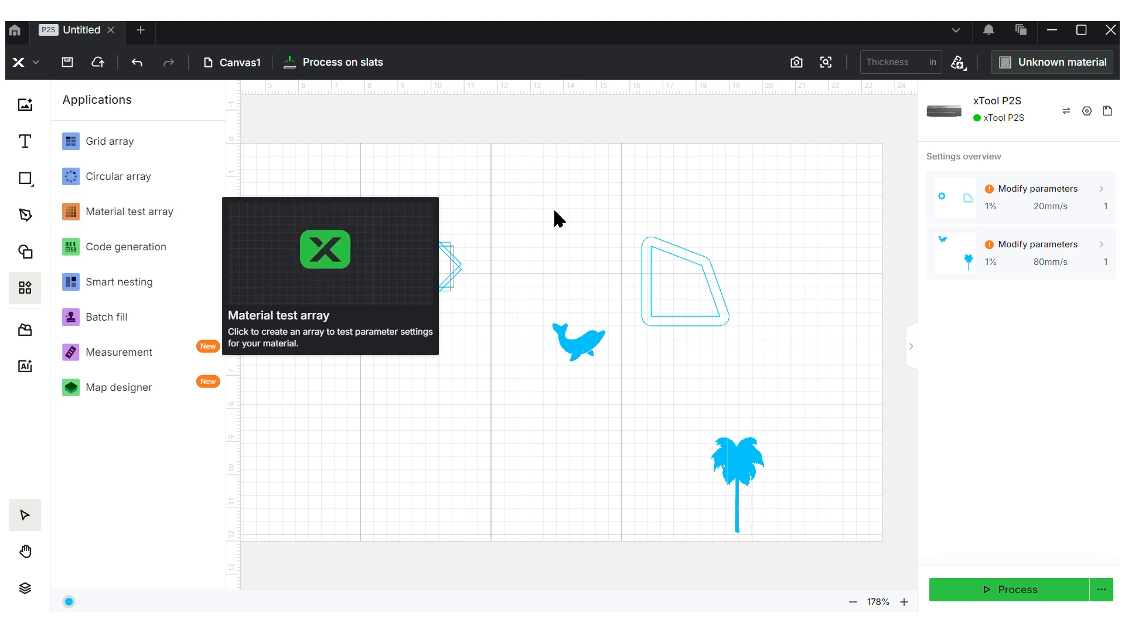
Draw a small rectangle below the star pattern and set it to Engrave
{"action": "left_click", "coordinate": [23, 179]}
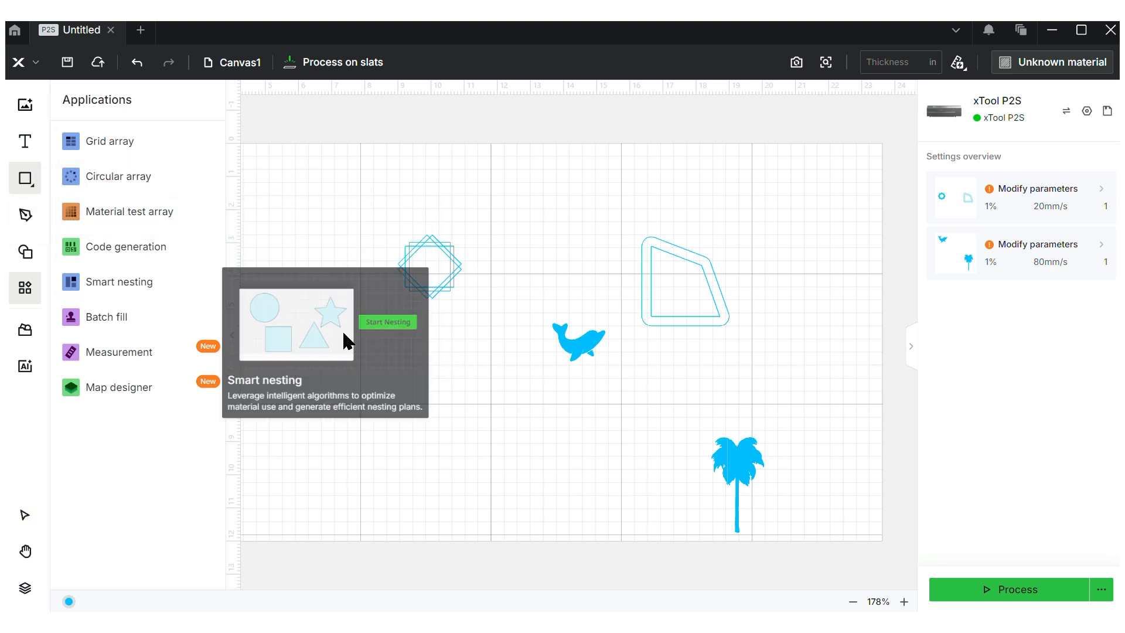
{"action": "left_click_drag", "start_coordinate": [473, 368], "coordinate": [491, 386]}
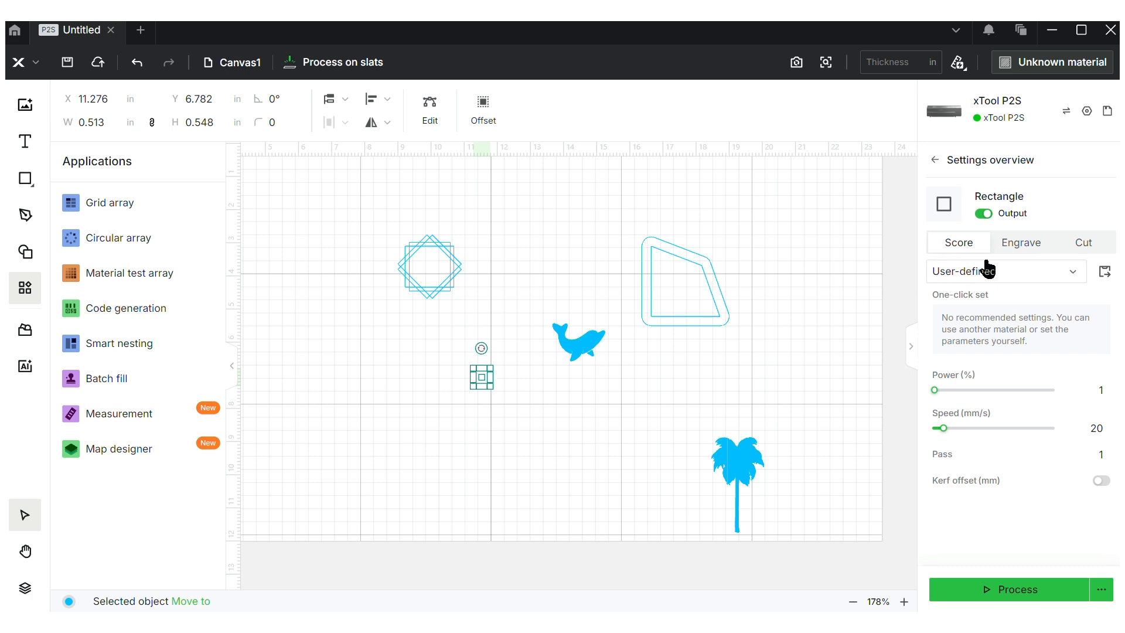
{"action": "left_click", "coordinate": [1020, 247]}
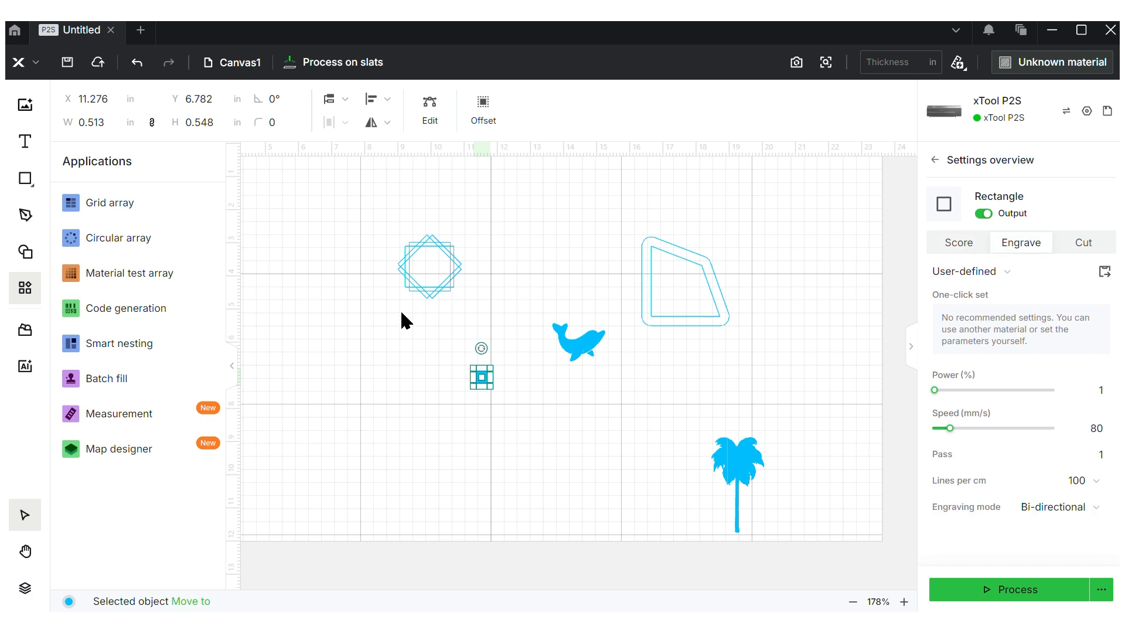
Generate a 6×6 material test grid, move it left, then delete it
{"action": "left_click", "coordinate": [179, 276]}
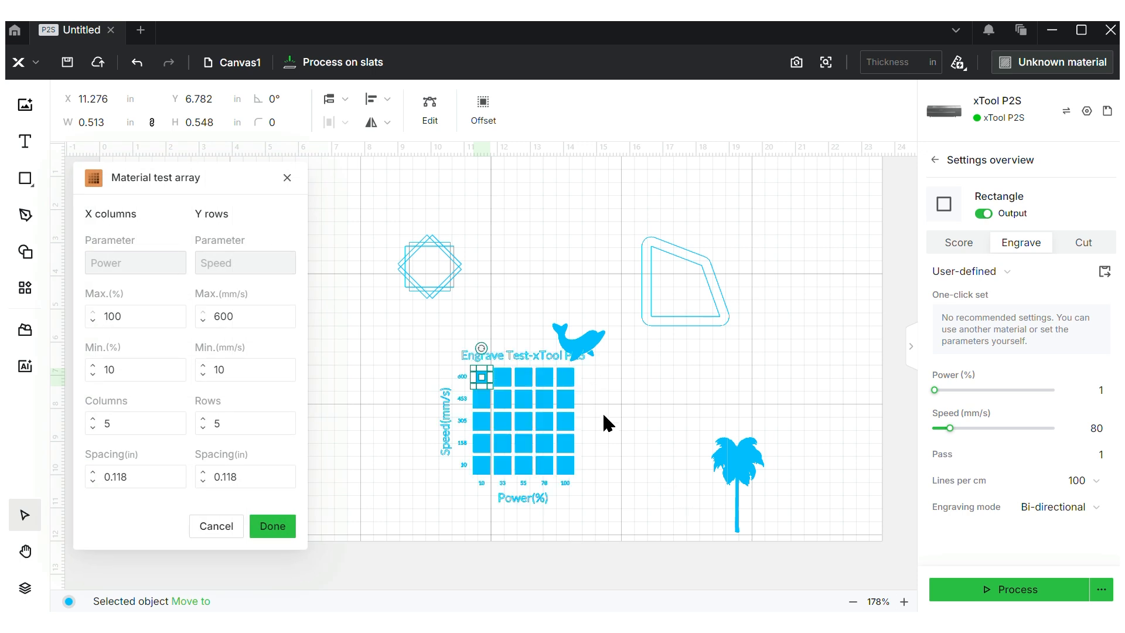
{"action": "left_click", "coordinate": [140, 311]}
{"action": "left_click", "coordinate": [134, 377]}
{"action": "left_click", "coordinate": [202, 419]}
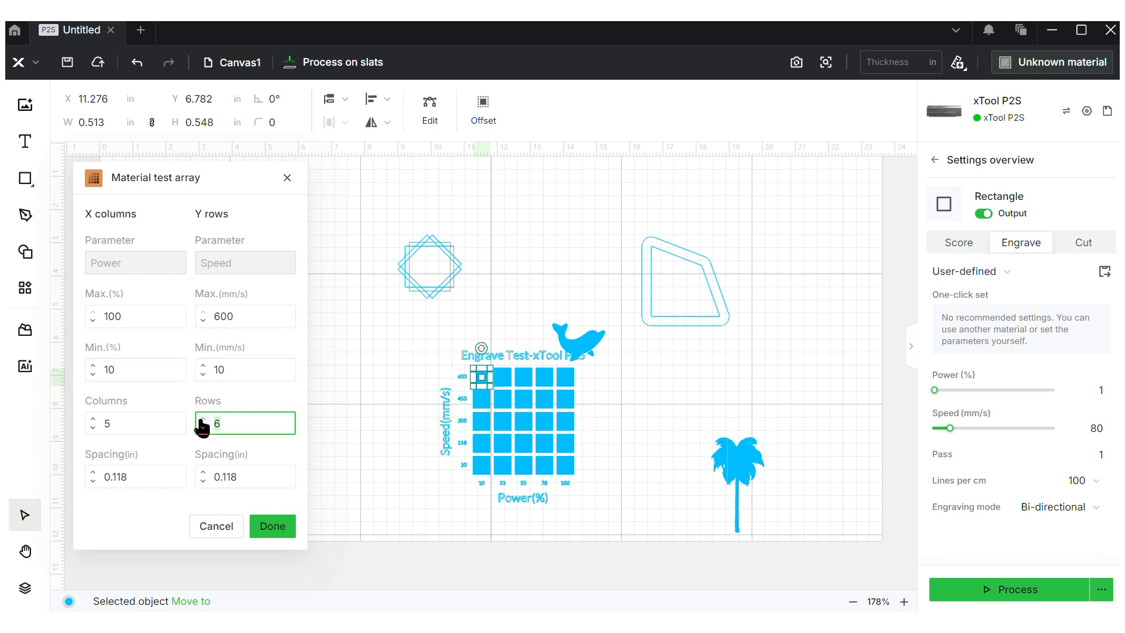
{"action": "left_click", "coordinate": [93, 419]}
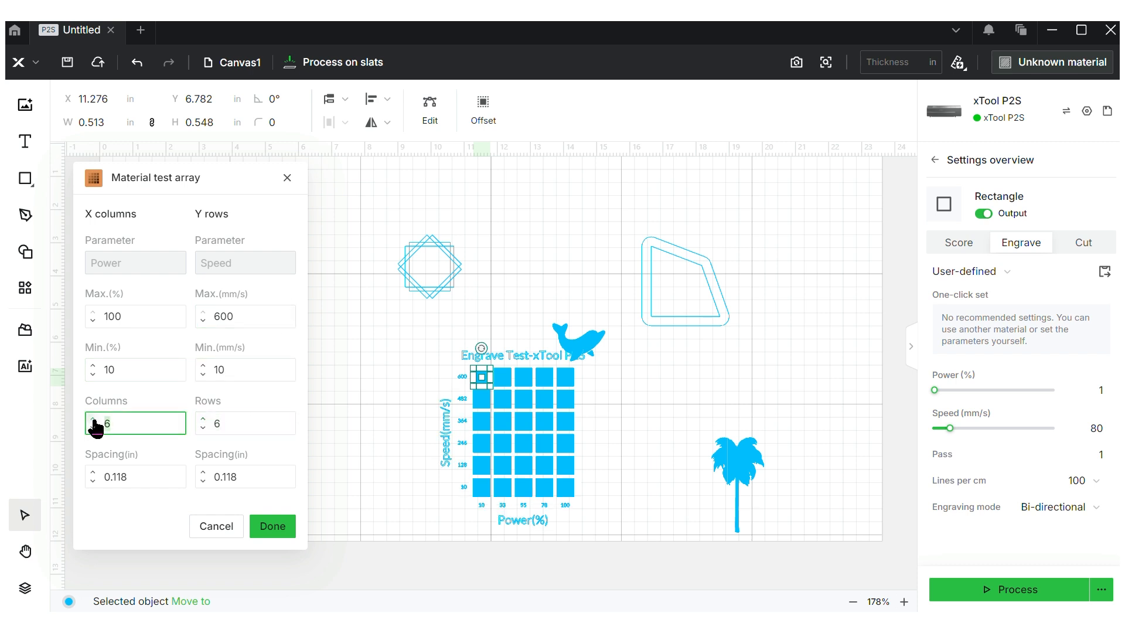
{"action": "left_click", "coordinate": [274, 526]}
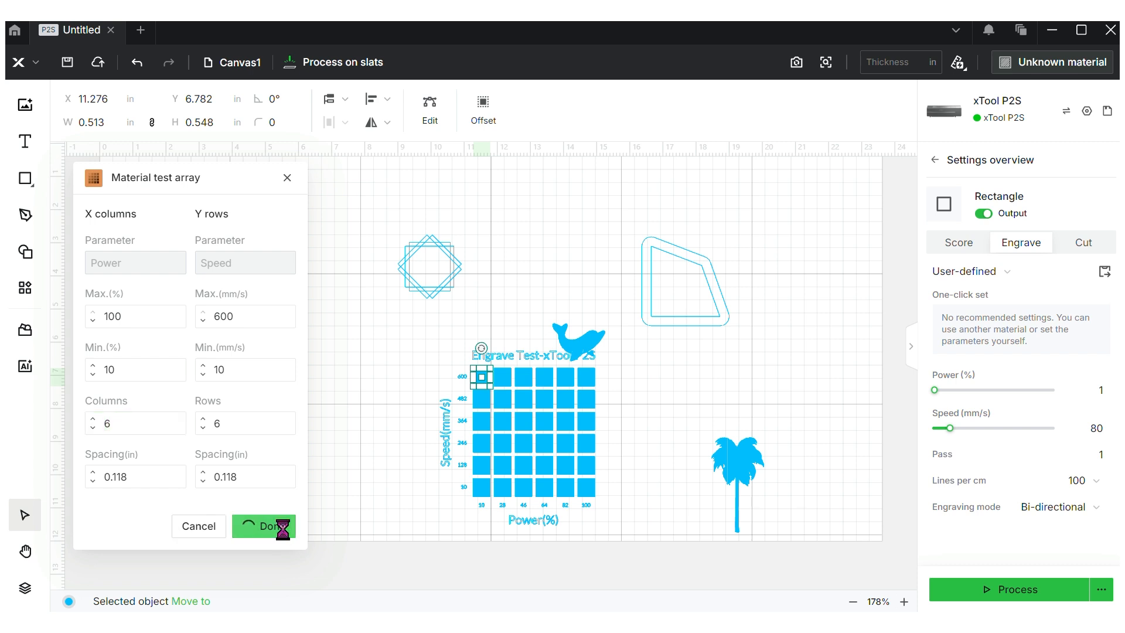
{"action": "left_click_drag", "start_coordinate": [519, 429], "coordinate": [237, 345]}
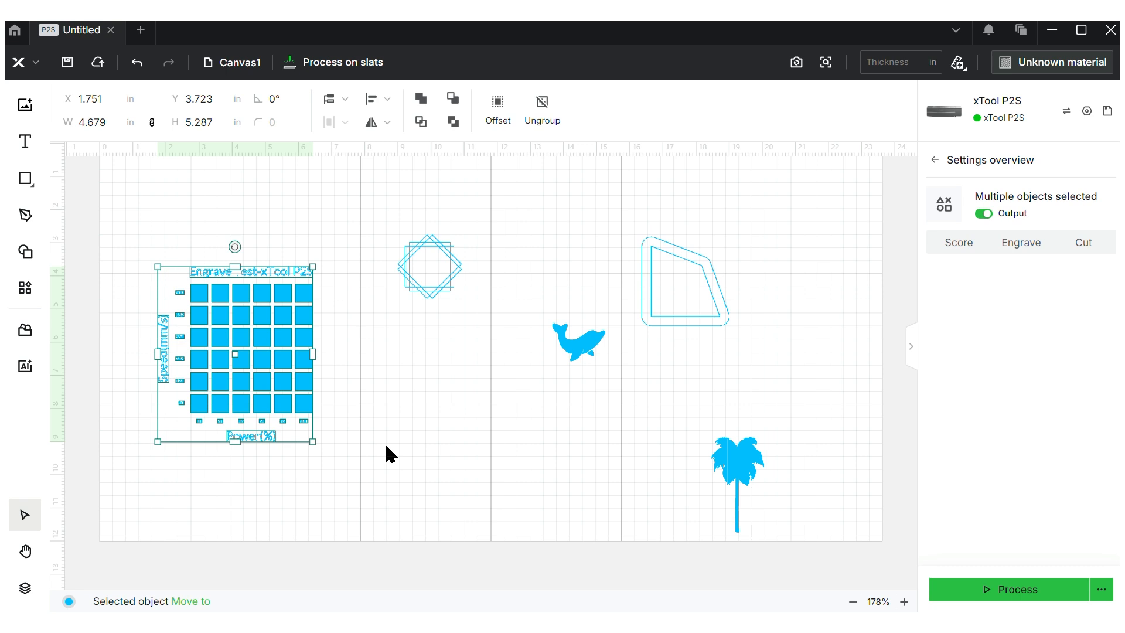
{"action": "key", "text": "Delete"}
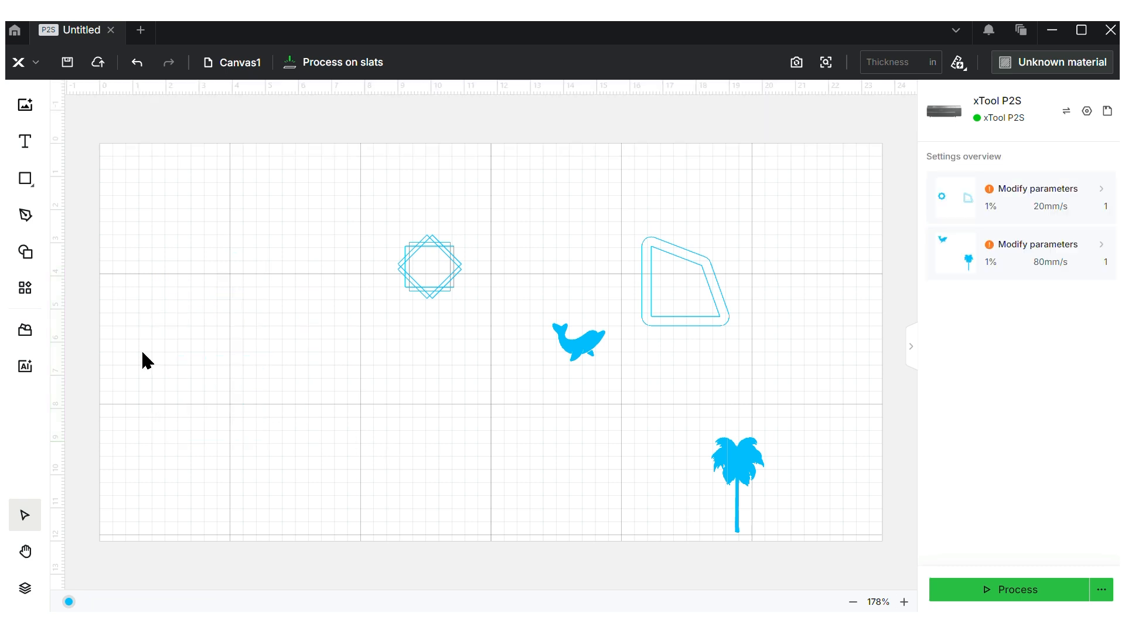
Generate a QR code from the 'youtu' link content and enlarge it to about 5.4 in
{"action": "left_click", "coordinate": [25, 288]}
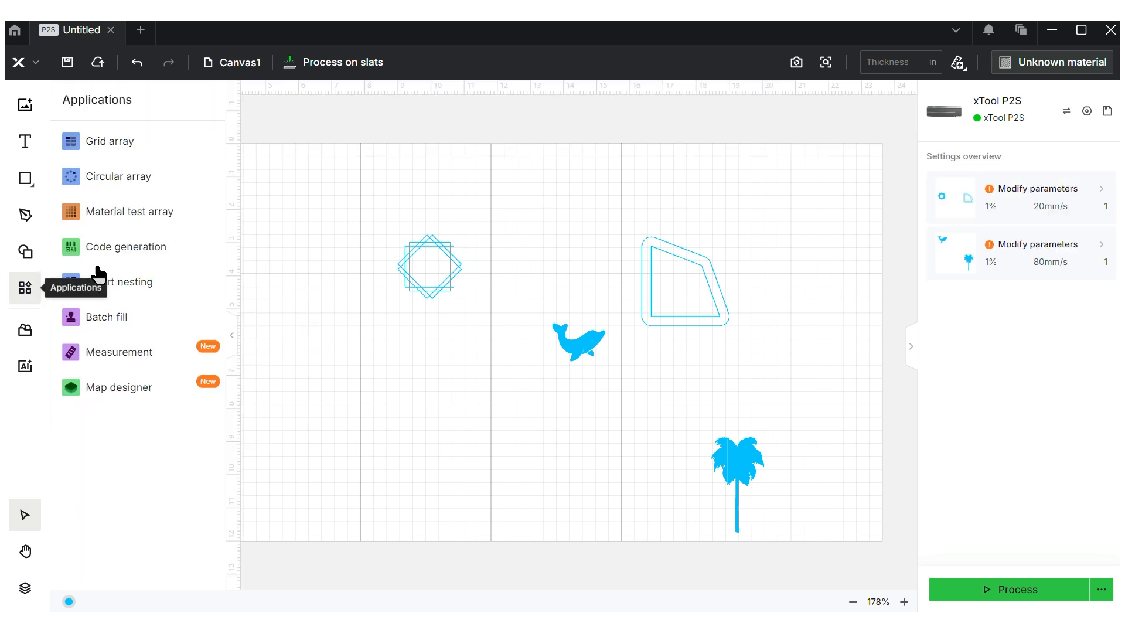
{"action": "left_click", "coordinate": [167, 249]}
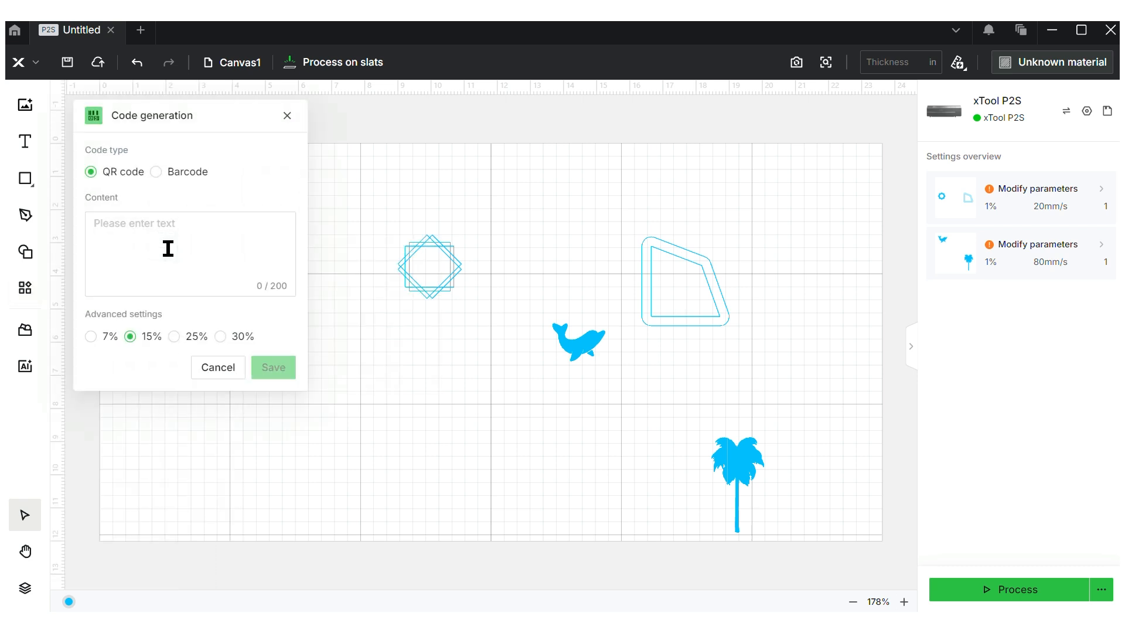
{"action": "left_click", "coordinate": [168, 248]}
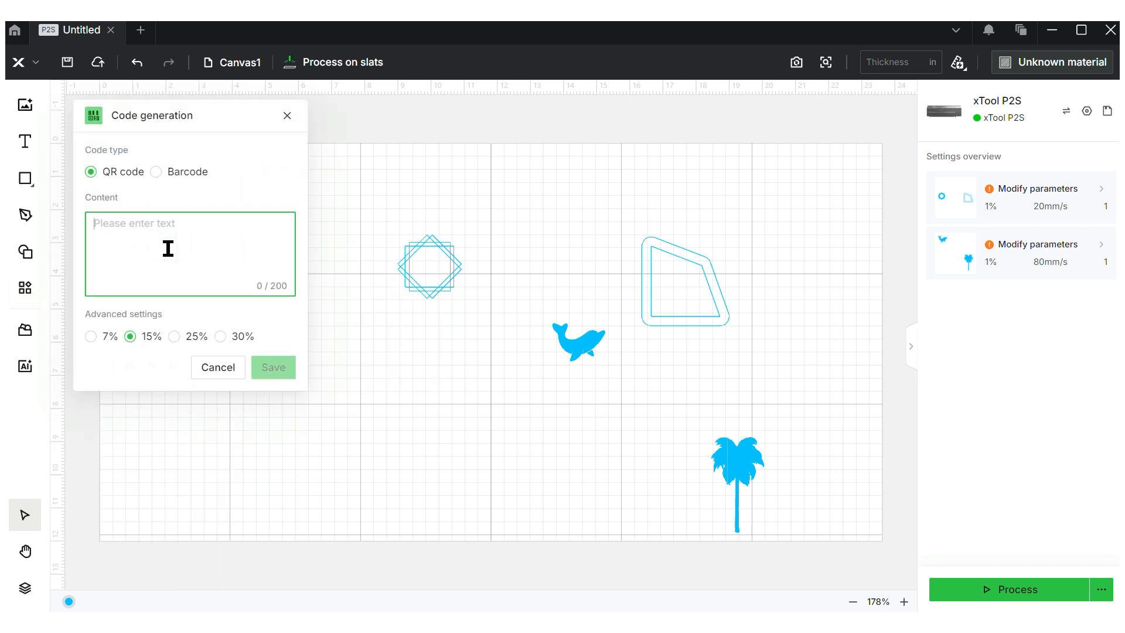
{"action": "type", "text": "youtube.com"}
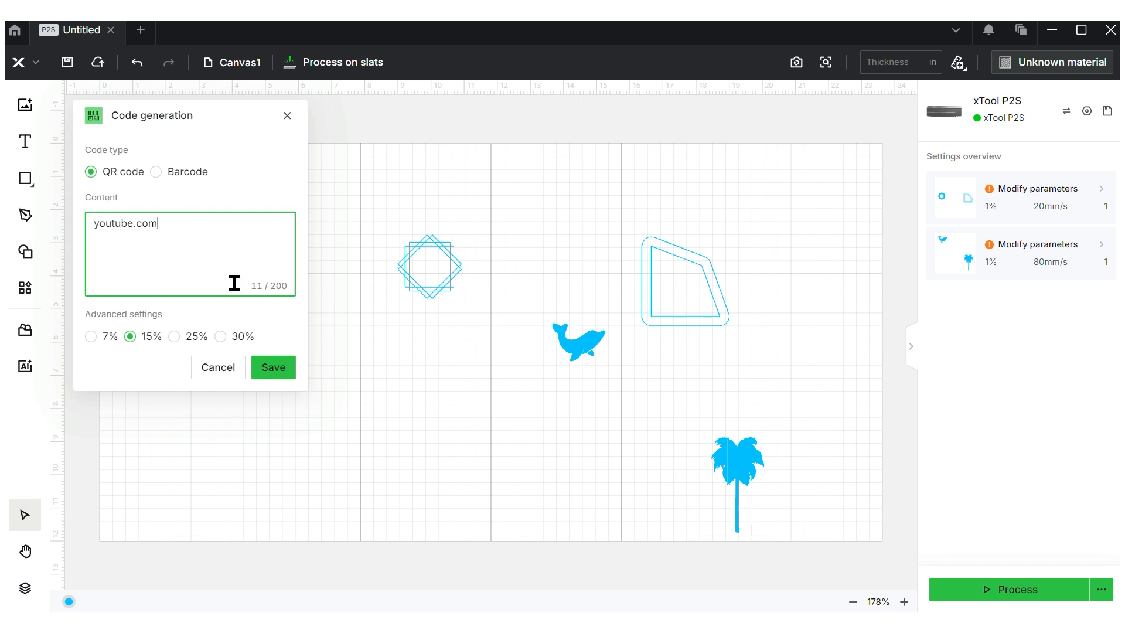
{"action": "left_click", "coordinate": [273, 375]}
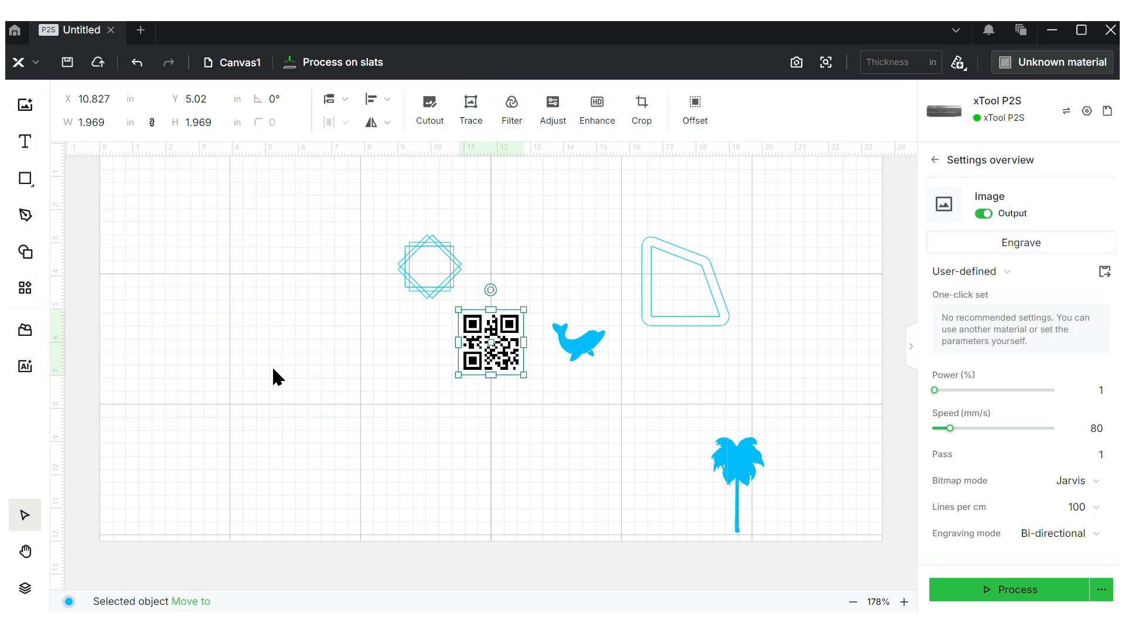
{"action": "left_click_drag", "start_coordinate": [456, 376], "coordinate": [372, 485]}
Move the QR code around the canvas, then delete it
{"action": "left_click_drag", "start_coordinate": [448, 434], "coordinate": [272, 345]}
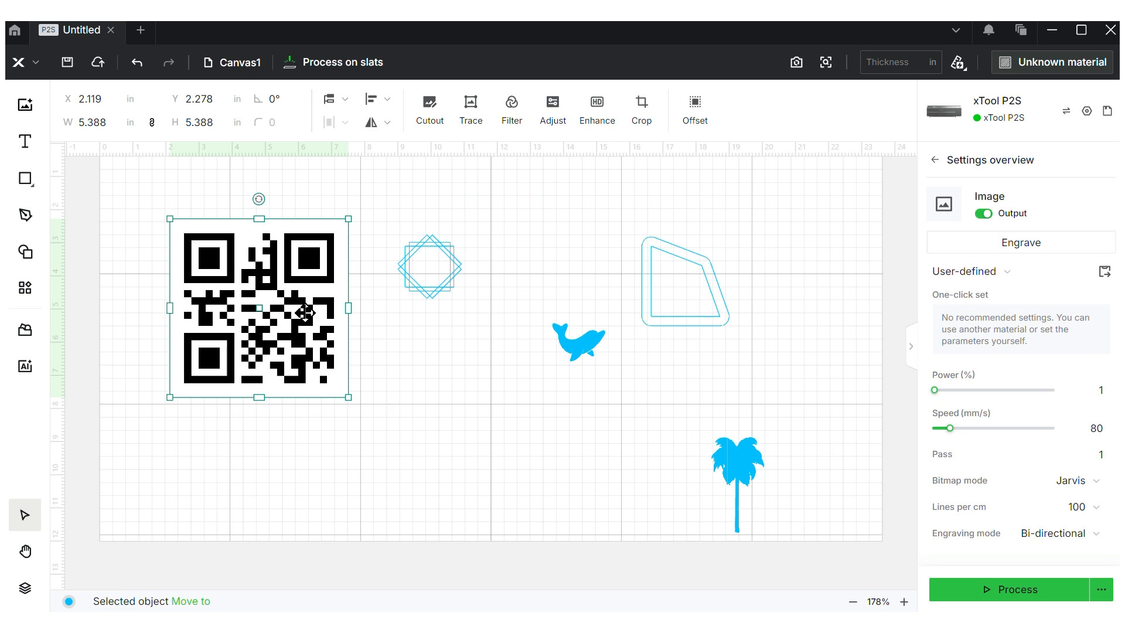
{"action": "left_click_drag", "start_coordinate": [304, 312], "coordinate": [495, 446]}
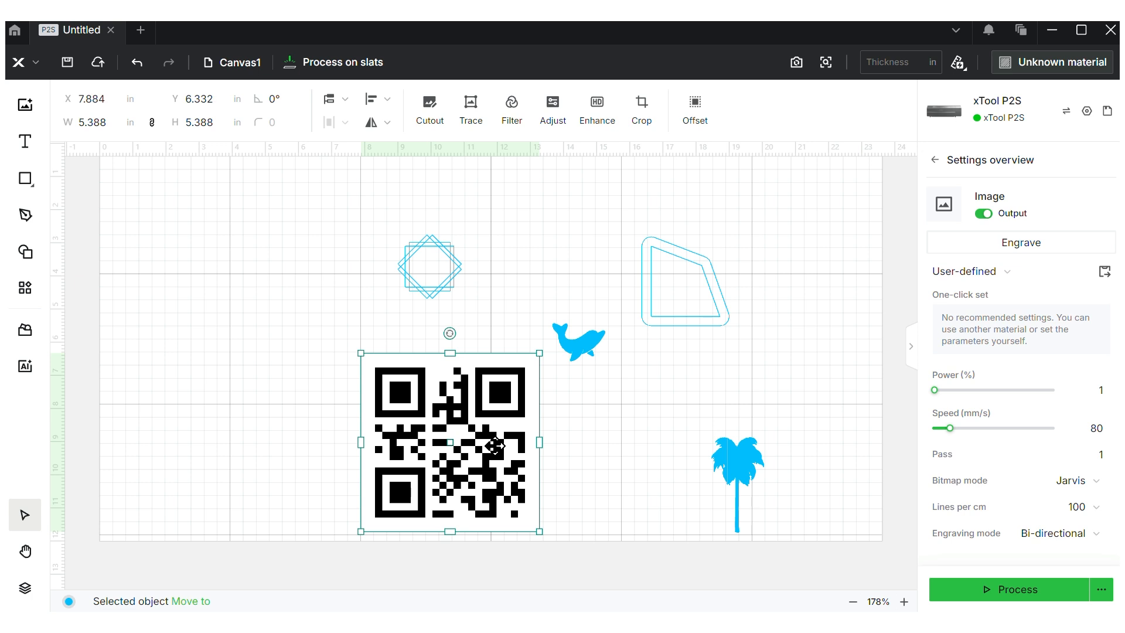
{"action": "key", "text": "Delete"}
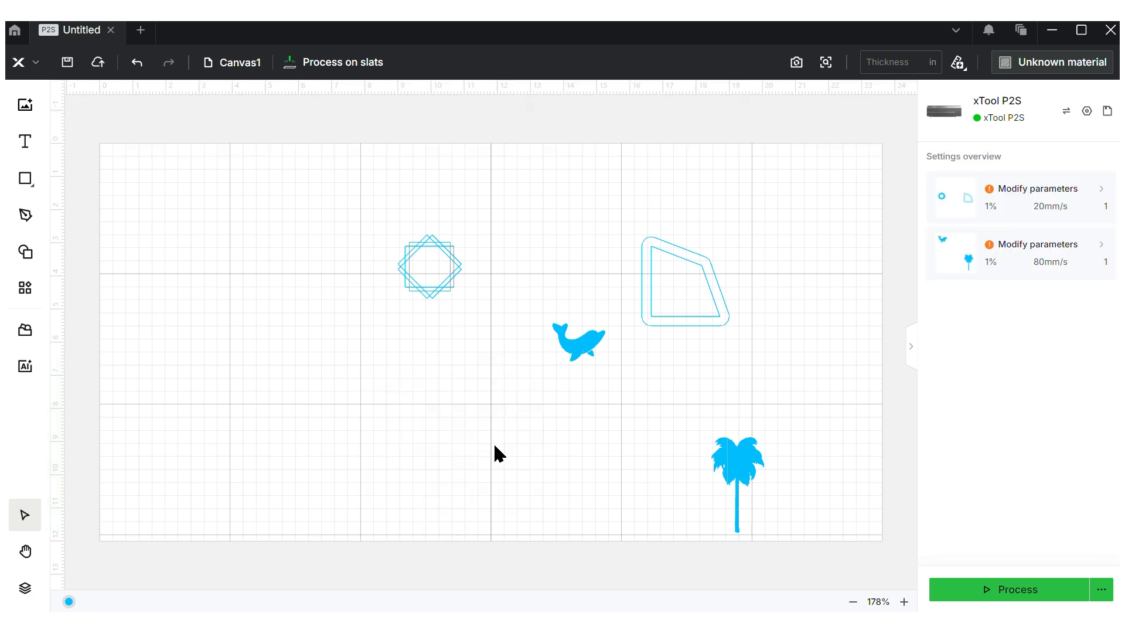
Smart-nest all shapes onto a 12 × 12 in sheet
{"action": "left_click", "coordinate": [24, 287]}
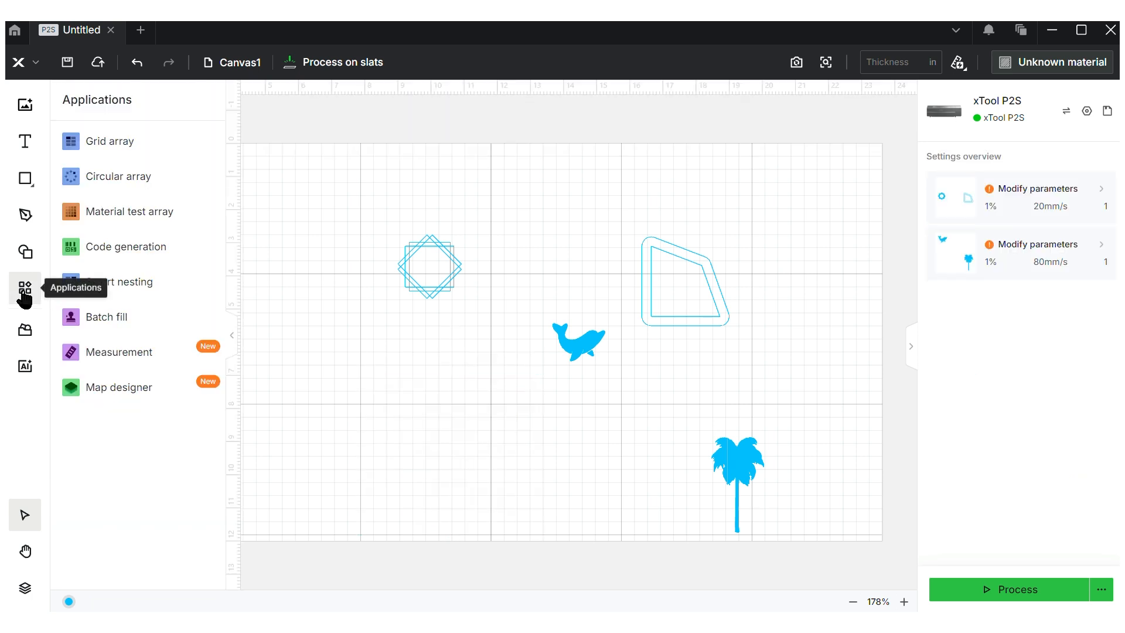
{"action": "mouse_move", "coordinate": [180, 338]}
{"action": "mouse_move", "coordinate": [181, 289]}
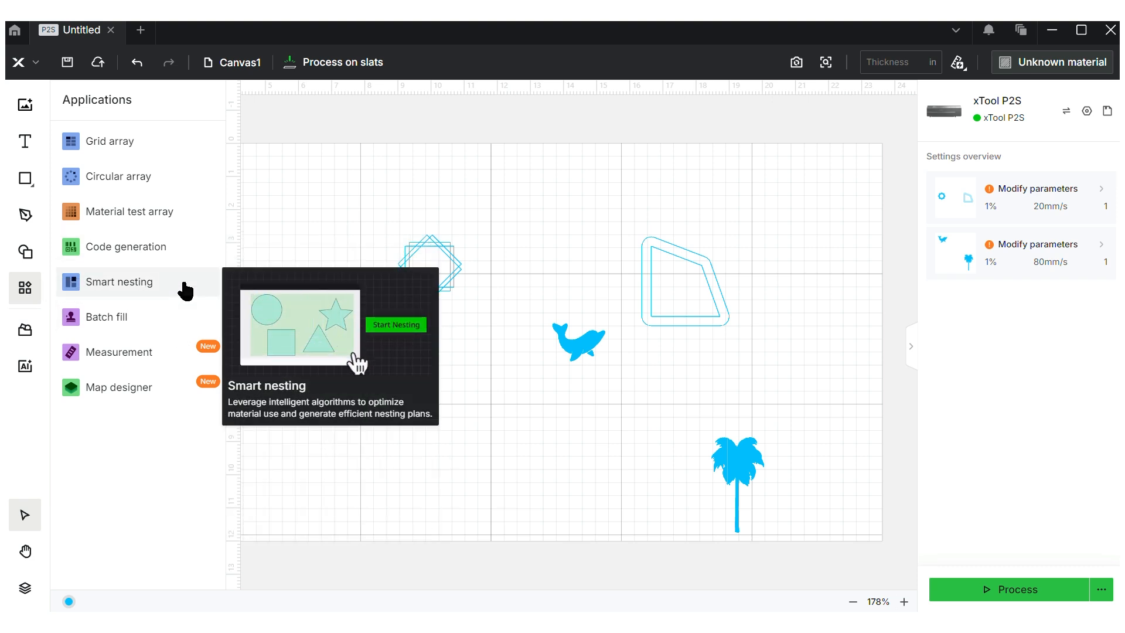
{"action": "left_click", "coordinate": [185, 290]}
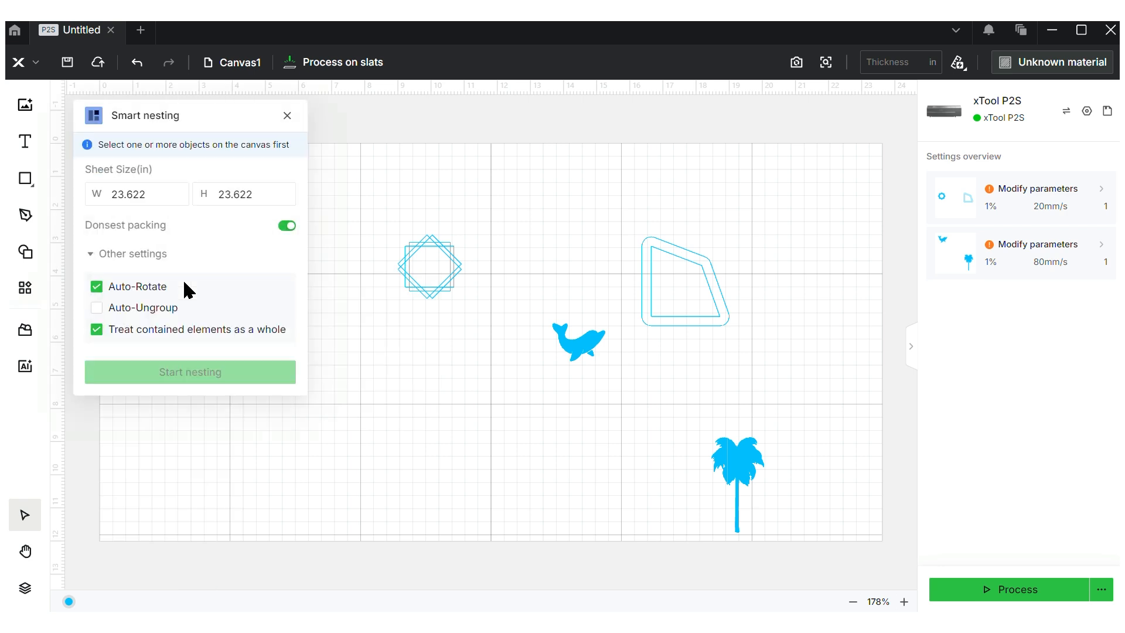
{"action": "left_click_drag", "start_coordinate": [394, 182], "coordinate": [861, 512]}
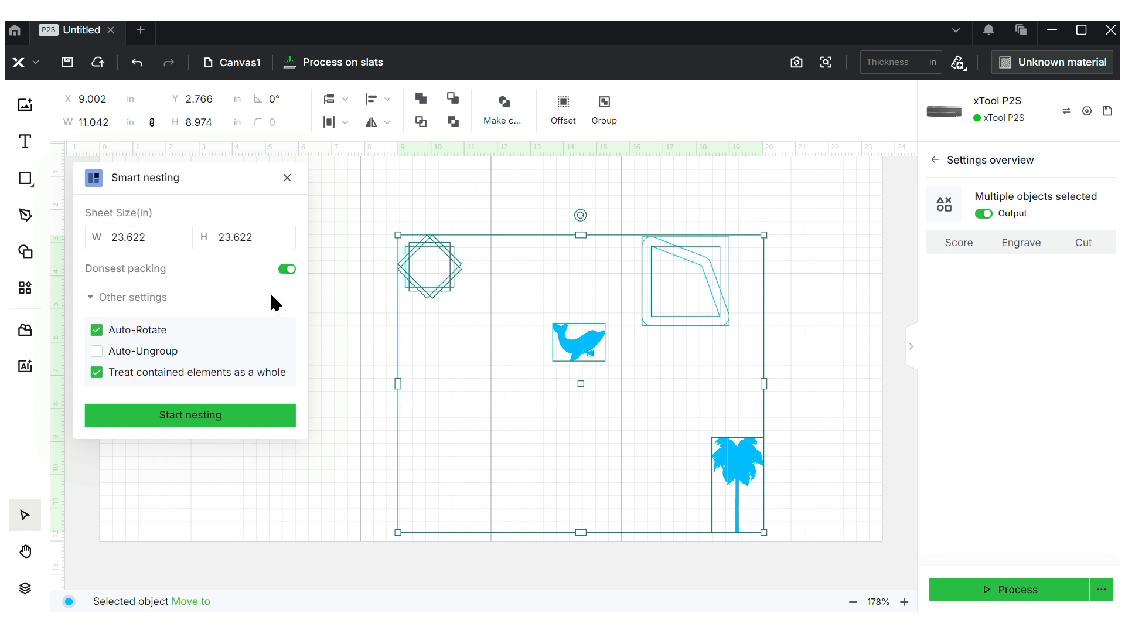
{"action": "double_click", "coordinate": [170, 239]}
{"action": "type", "text": "12"}
{"action": "key", "text": "Tab"}
{"action": "type", "text": "12"}
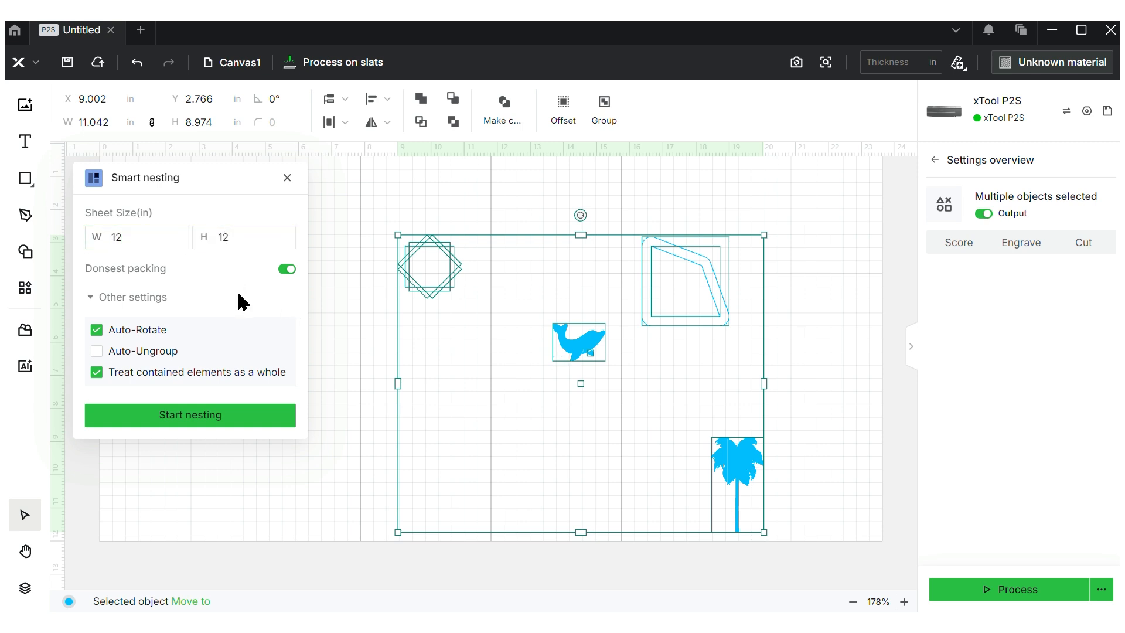
{"action": "left_click", "coordinate": [215, 421]}
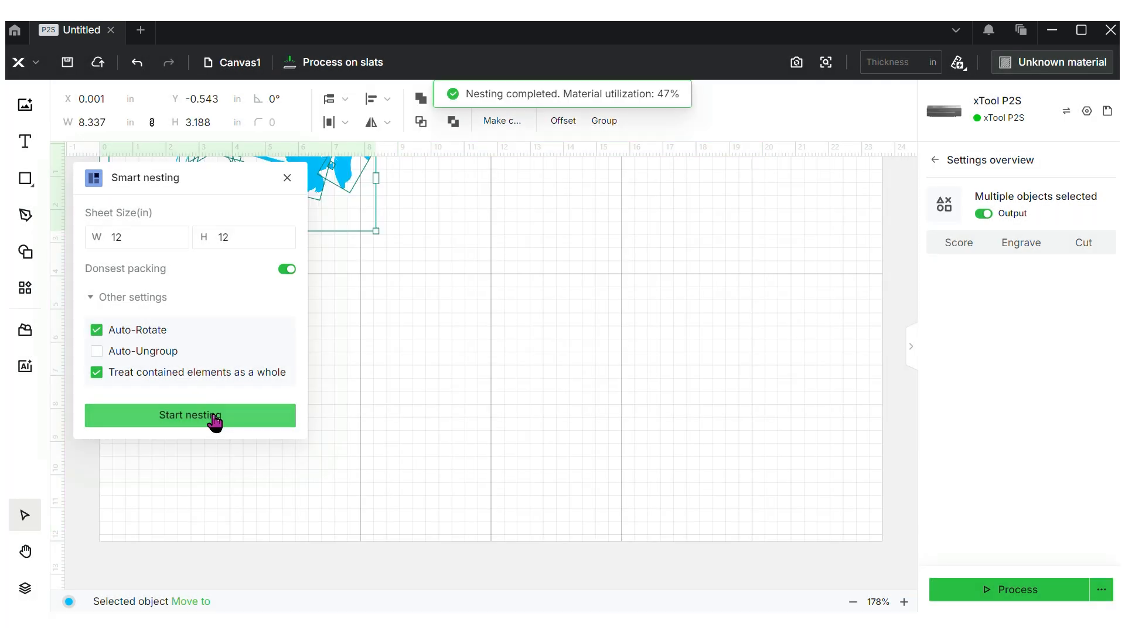
{"action": "left_click", "coordinate": [288, 178]}
{"action": "left_click", "coordinate": [564, 217]}
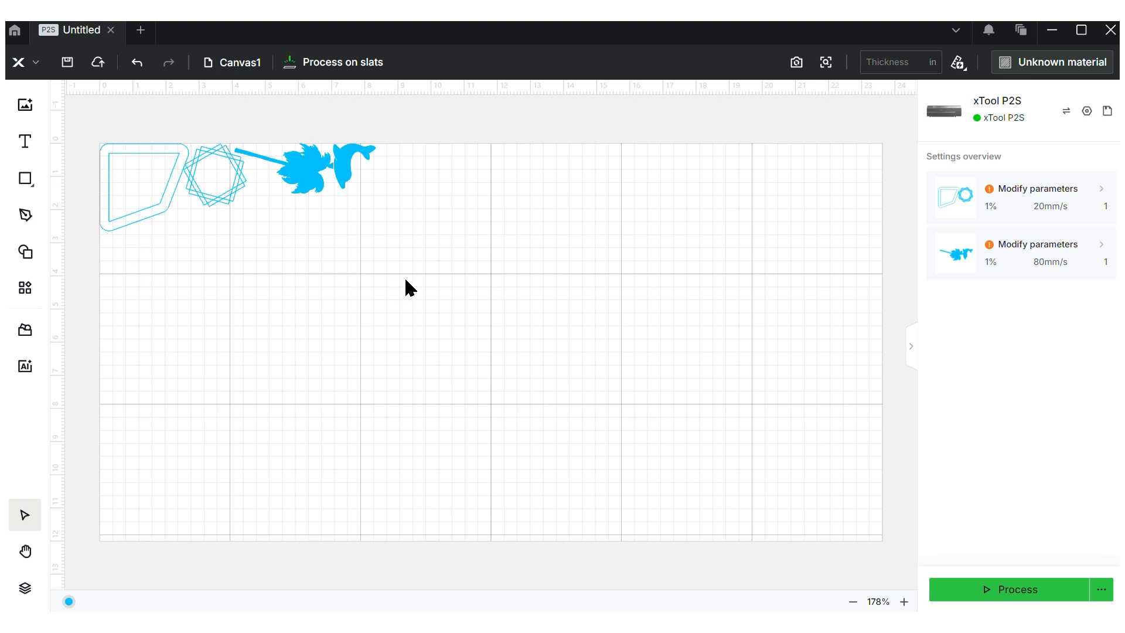
Move the nested row of shapes to the canvas's lower right
{"action": "left_click_drag", "start_coordinate": [149, 120], "coordinate": [385, 239]}
{"action": "left_click_drag", "start_coordinate": [328, 184], "coordinate": [755, 404]}
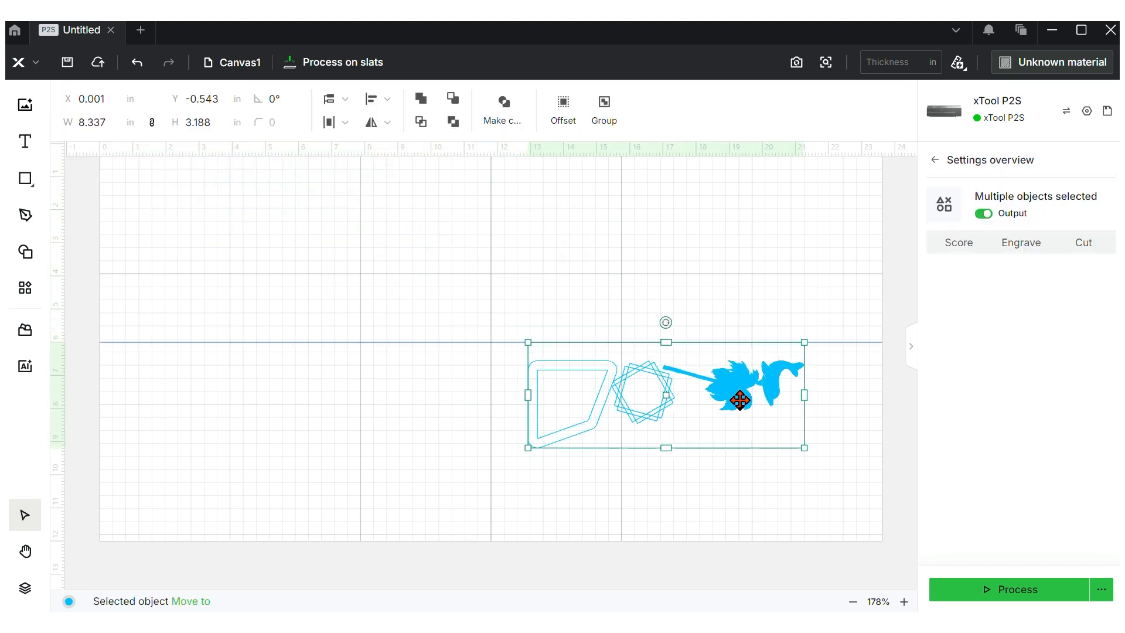
{"action": "left_click", "coordinate": [538, 280]}
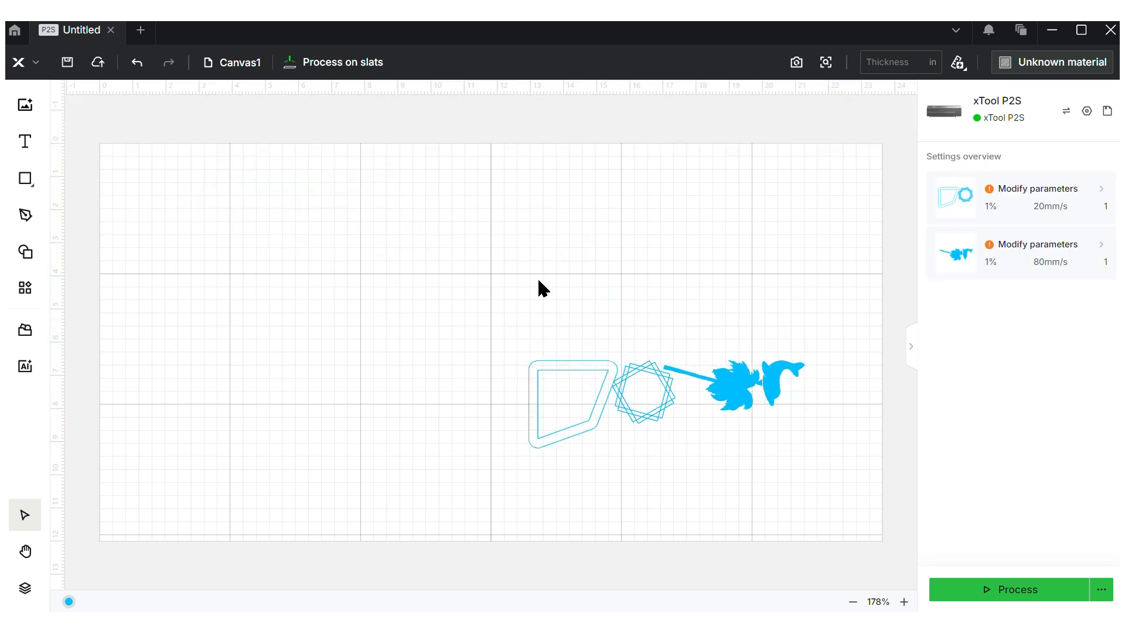
Open Batch fill, pull the dolphin out toward the top, rotate it, and select it as sample
{"action": "left_click", "coordinate": [21, 296]}
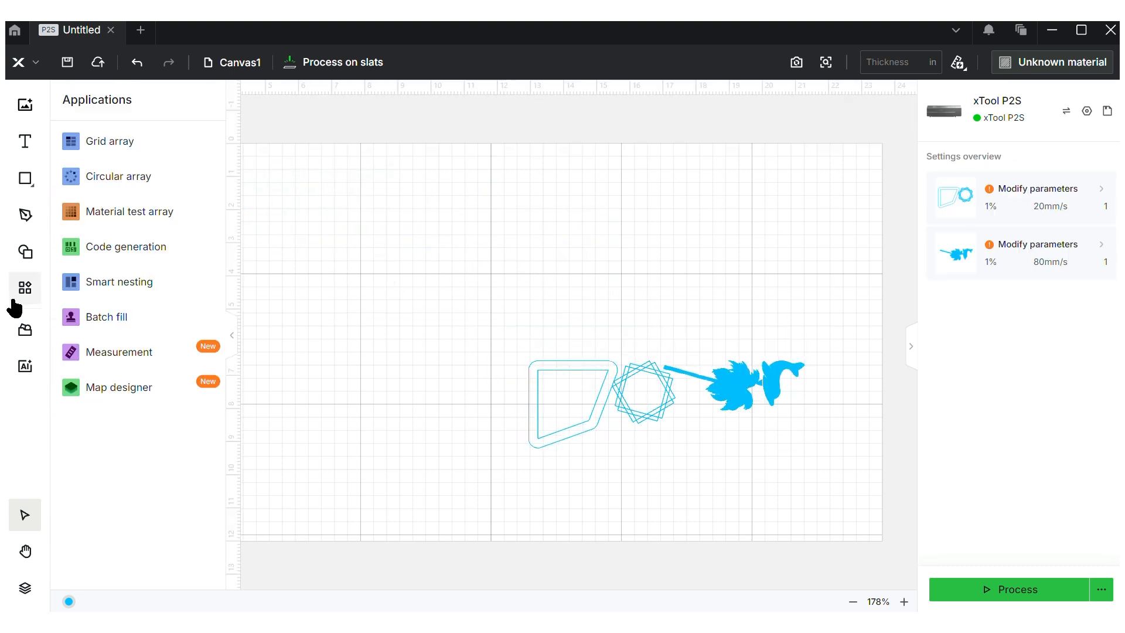
{"action": "left_click", "coordinate": [157, 320]}
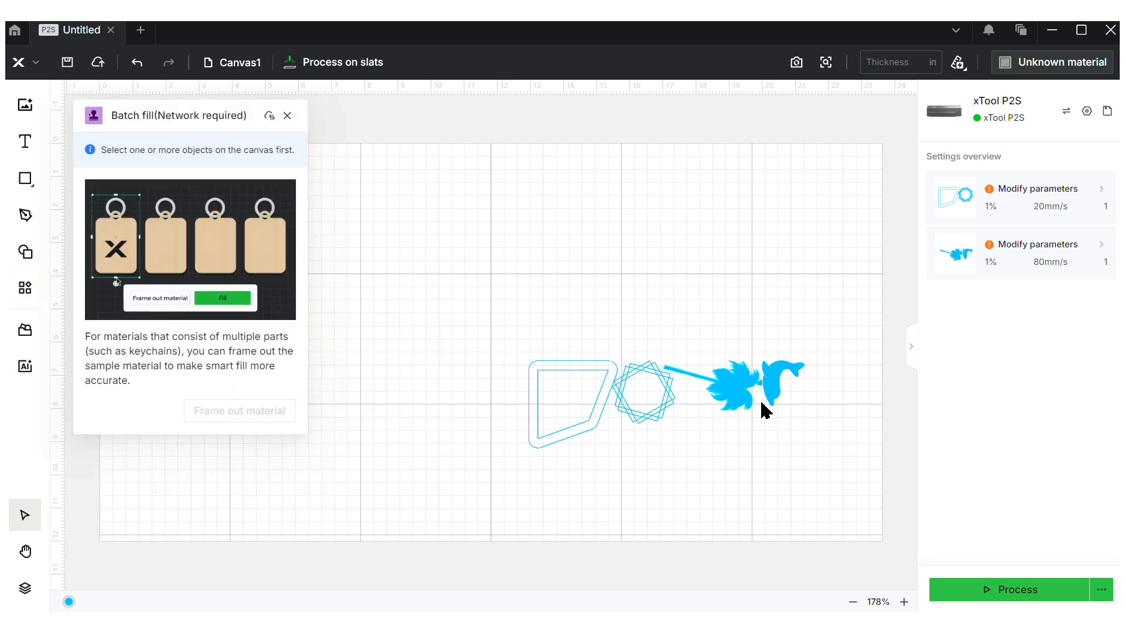
{"action": "left_click_drag", "start_coordinate": [792, 378], "coordinate": [530, 213]}
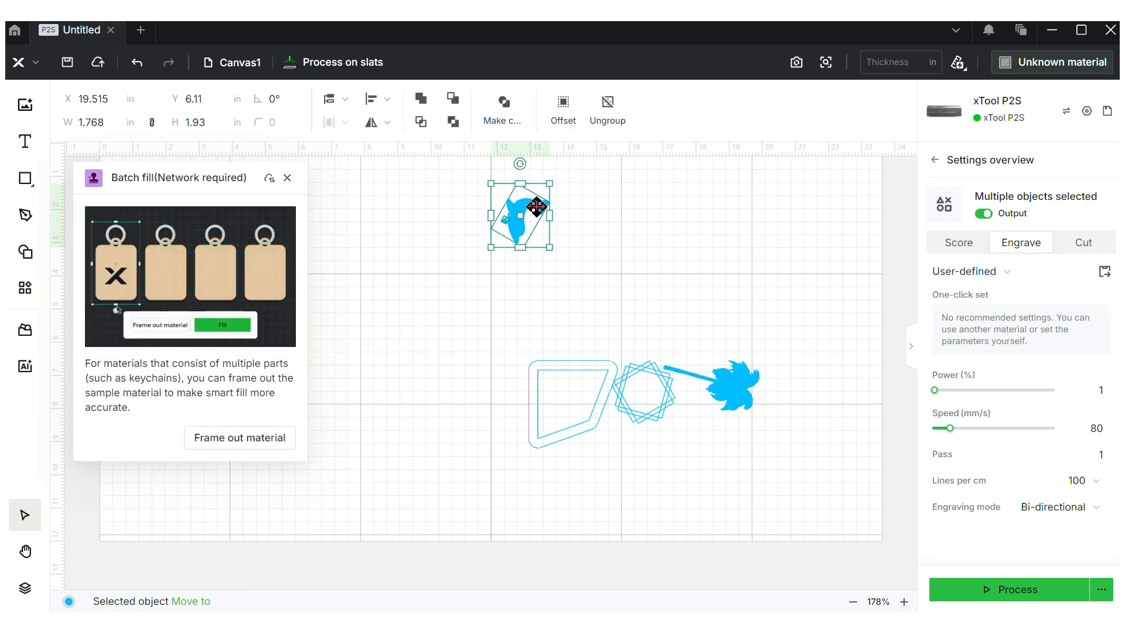
{"action": "left_click_drag", "start_coordinate": [520, 164], "coordinate": [417, 241]}
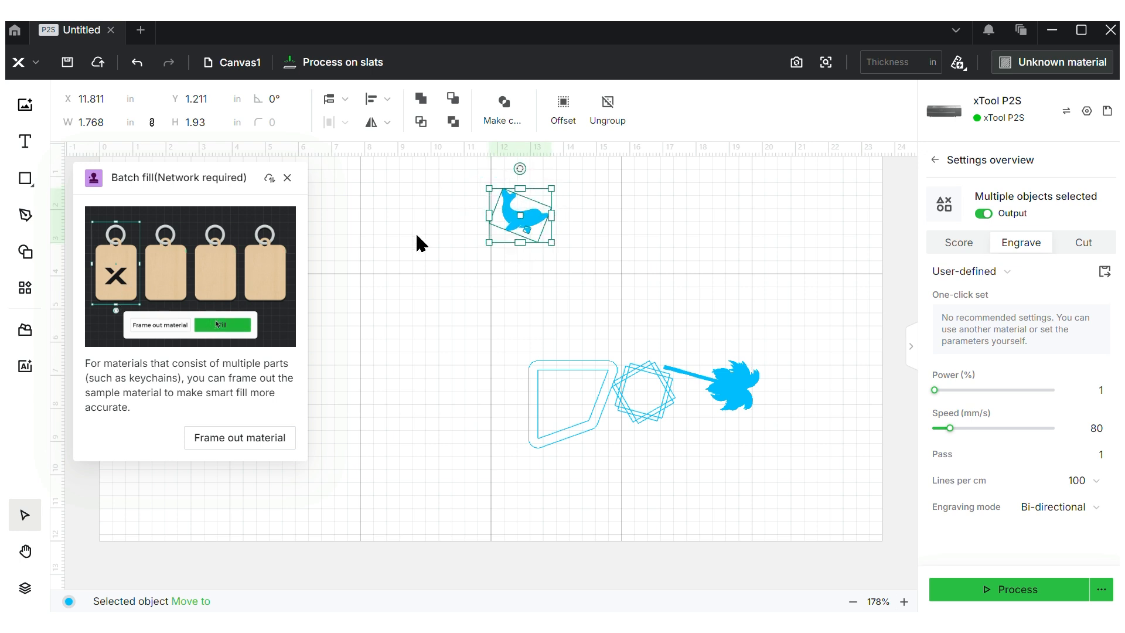
{"action": "left_click", "coordinate": [584, 279]}
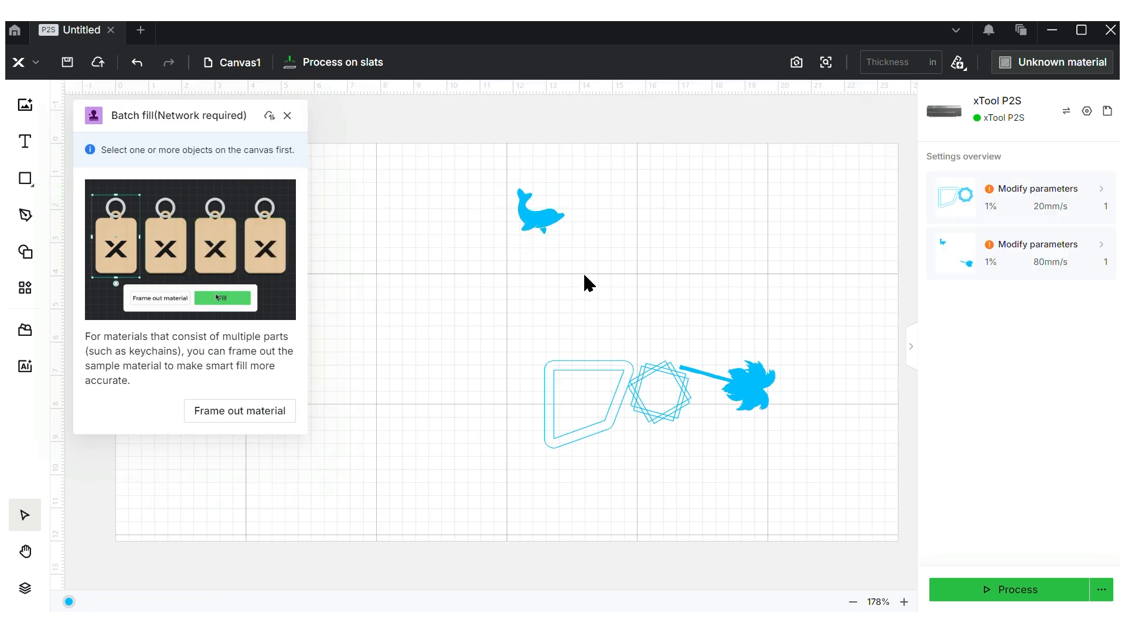
{"action": "left_click", "coordinate": [551, 229]}
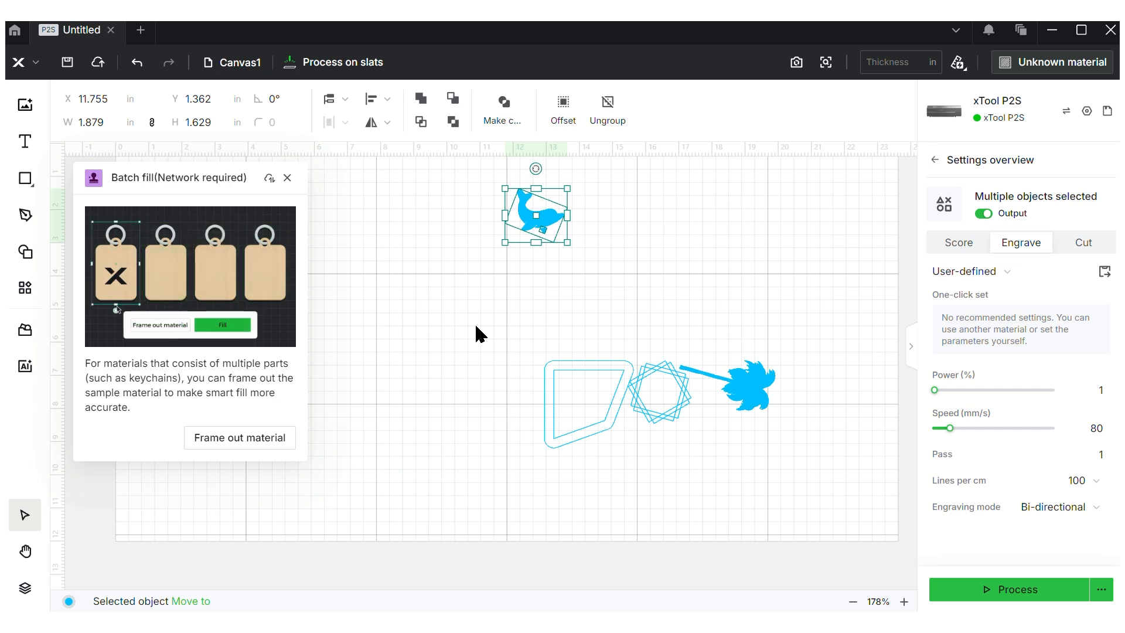
Close Batch fill, open Measurement, and move the rounded outline away from its quadrilateral
{"action": "left_click", "coordinate": [288, 178]}
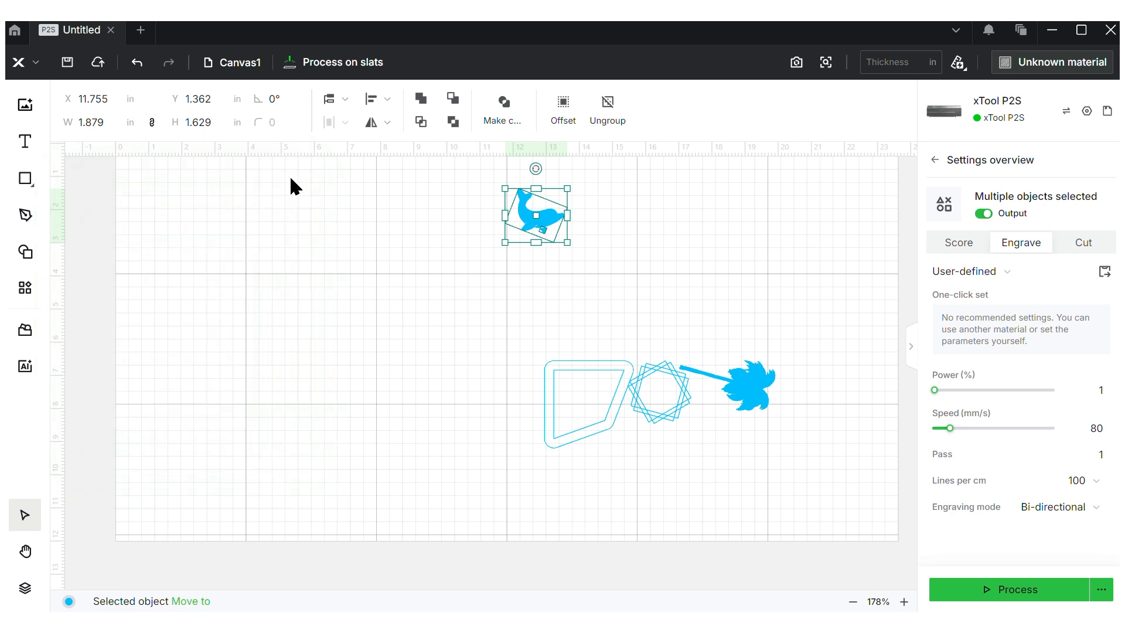
{"action": "left_click", "coordinate": [24, 296]}
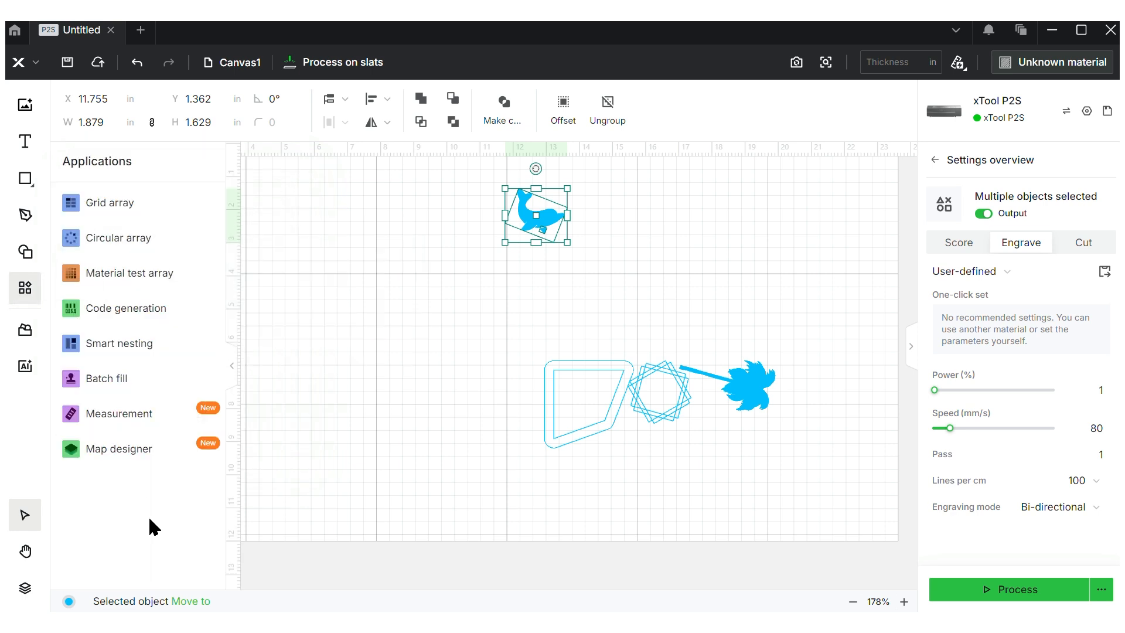
{"action": "left_click", "coordinate": [146, 428]}
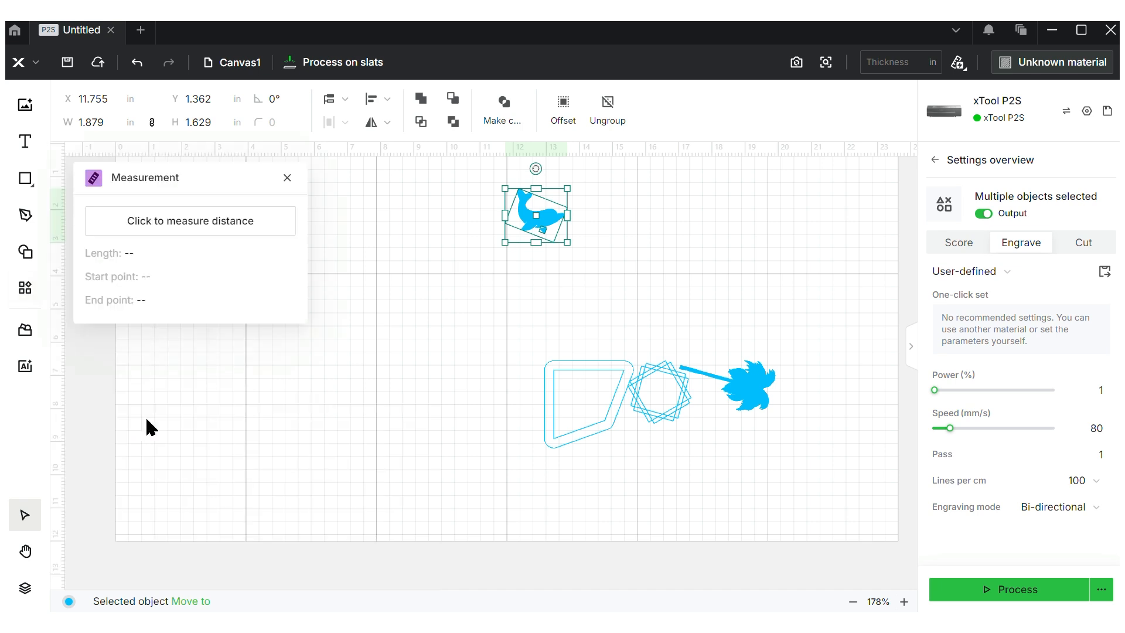
{"action": "left_click", "coordinate": [606, 270]}
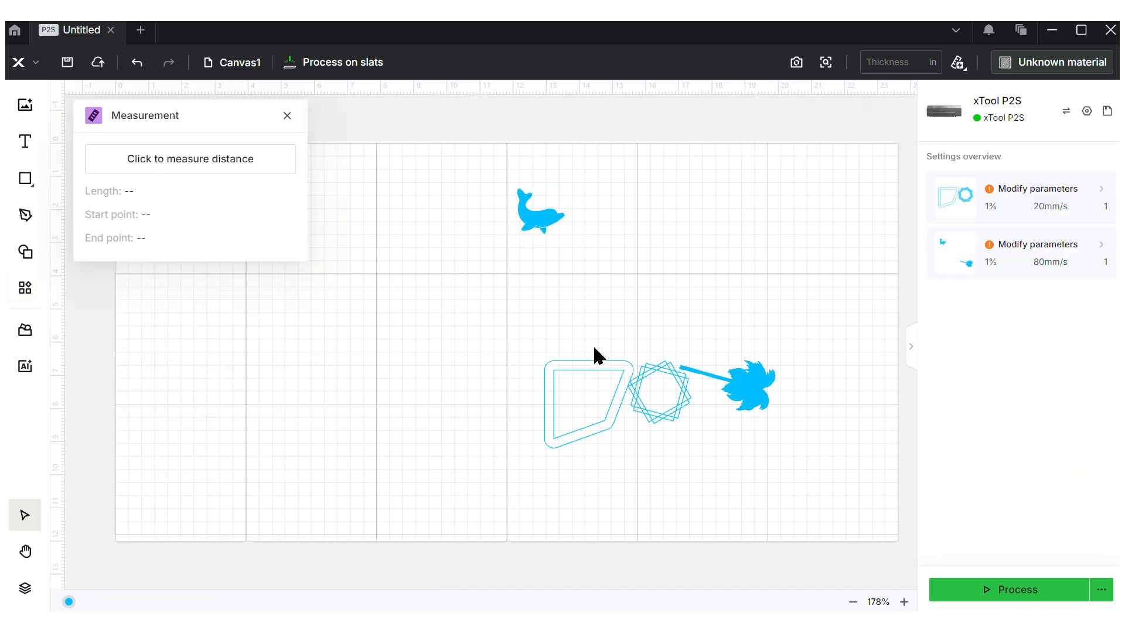
{"action": "left_click_drag", "start_coordinate": [586, 358], "coordinate": [483, 259]}
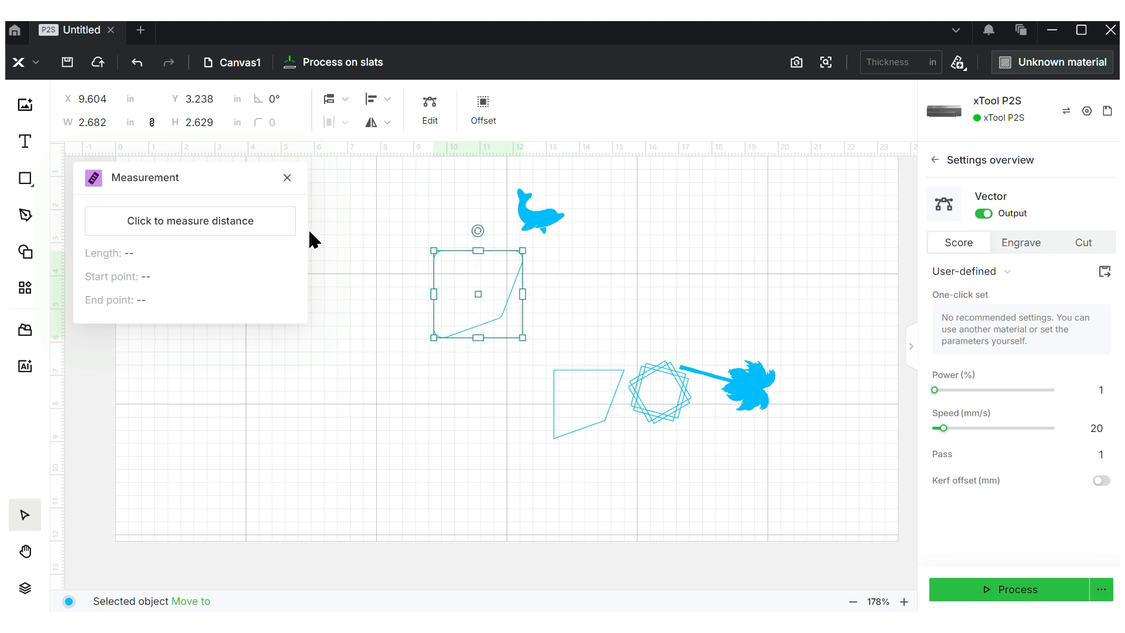
Measure from the outline's corner, then measure the quadrilateral's corner-to-corner diagonal
{"action": "left_click", "coordinate": [249, 230]}
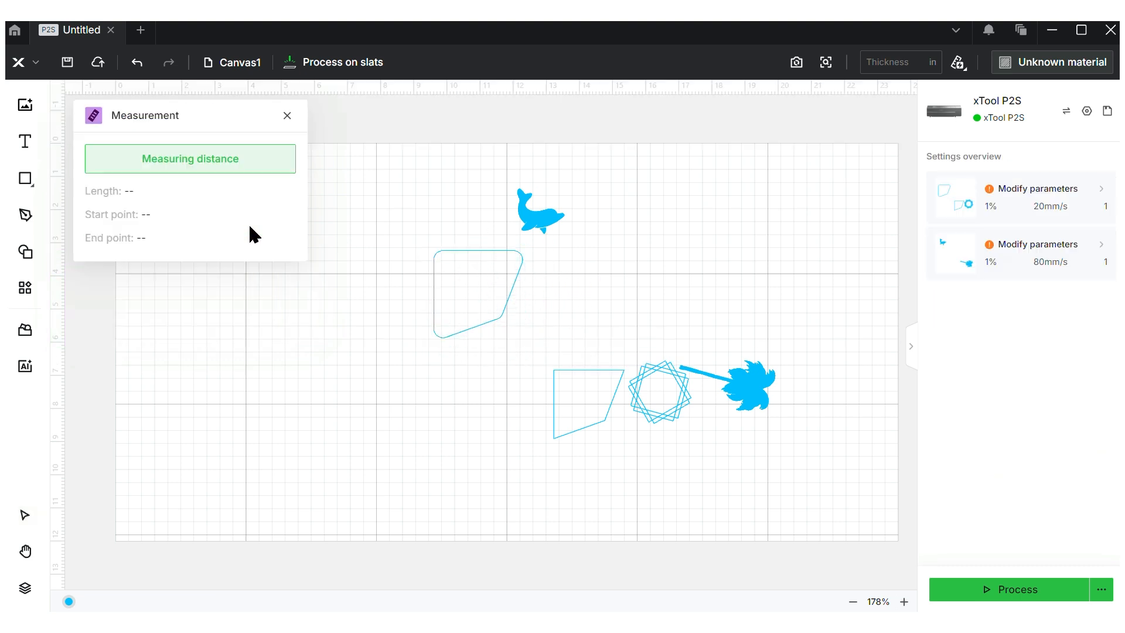
{"action": "left_click", "coordinate": [520, 254]}
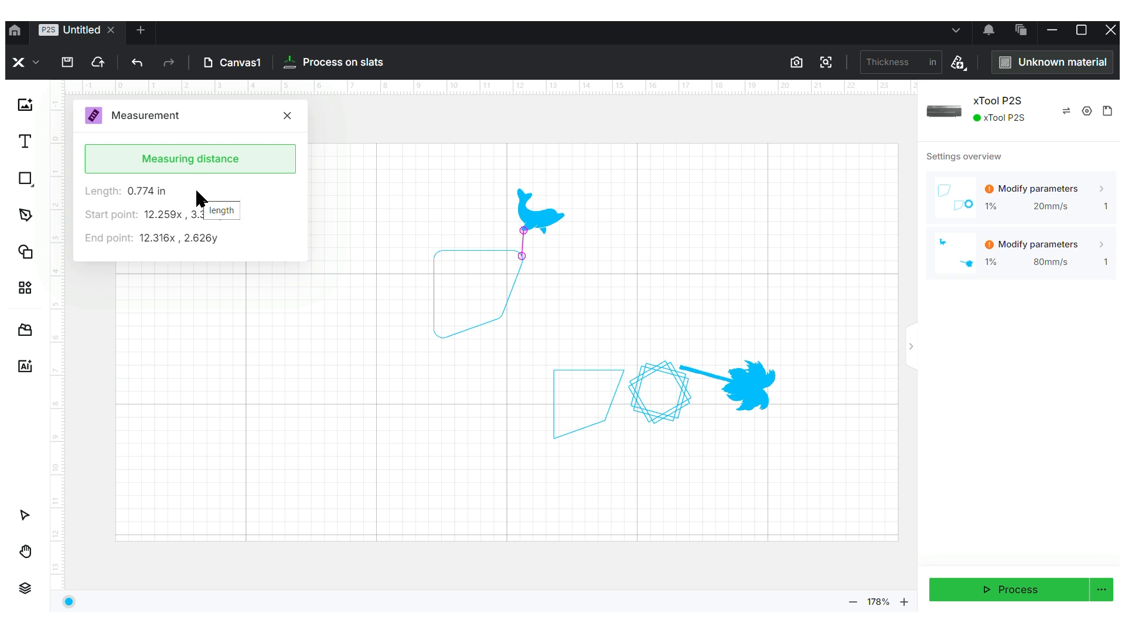
{"action": "left_click", "coordinate": [206, 162]}
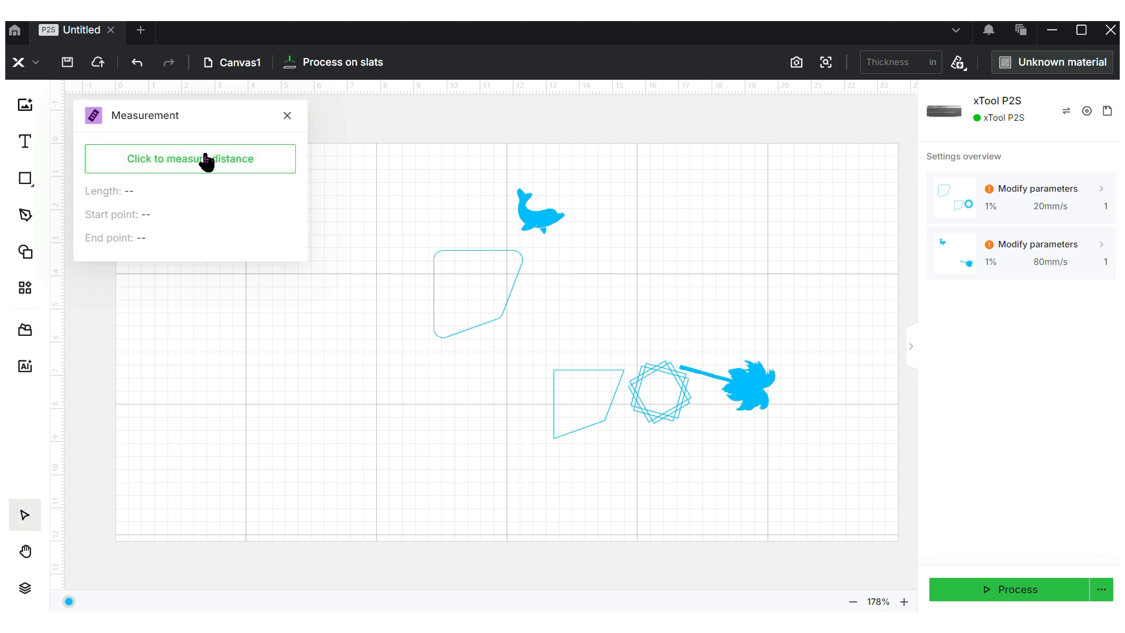
{"action": "left_click", "coordinate": [207, 161]}
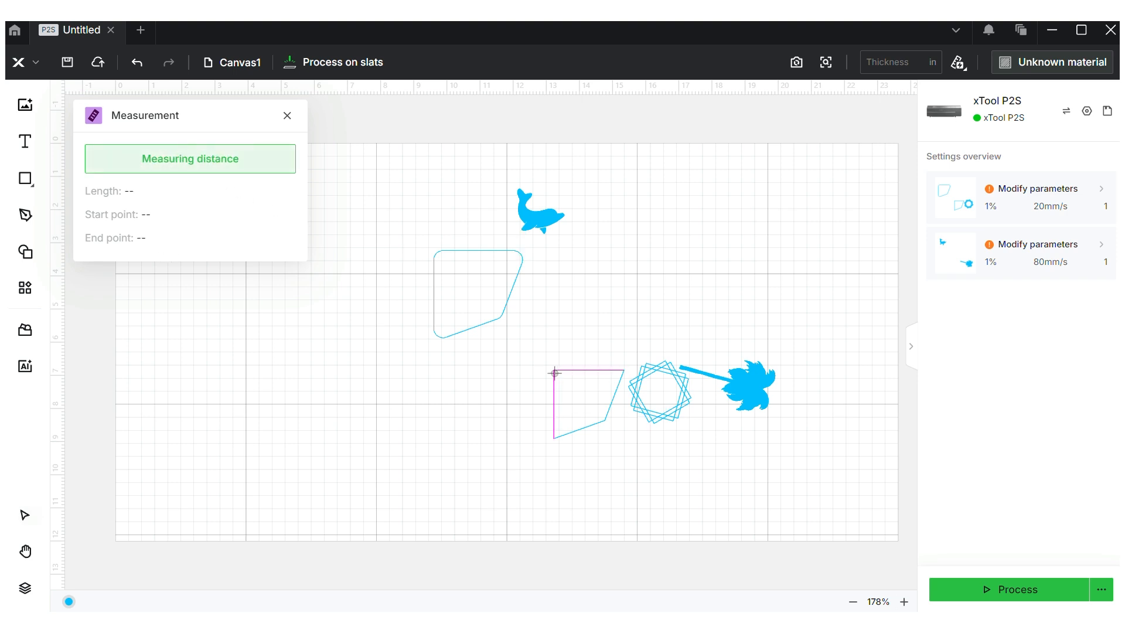
{"action": "left_click_drag", "start_coordinate": [554, 370], "coordinate": [604, 420]}
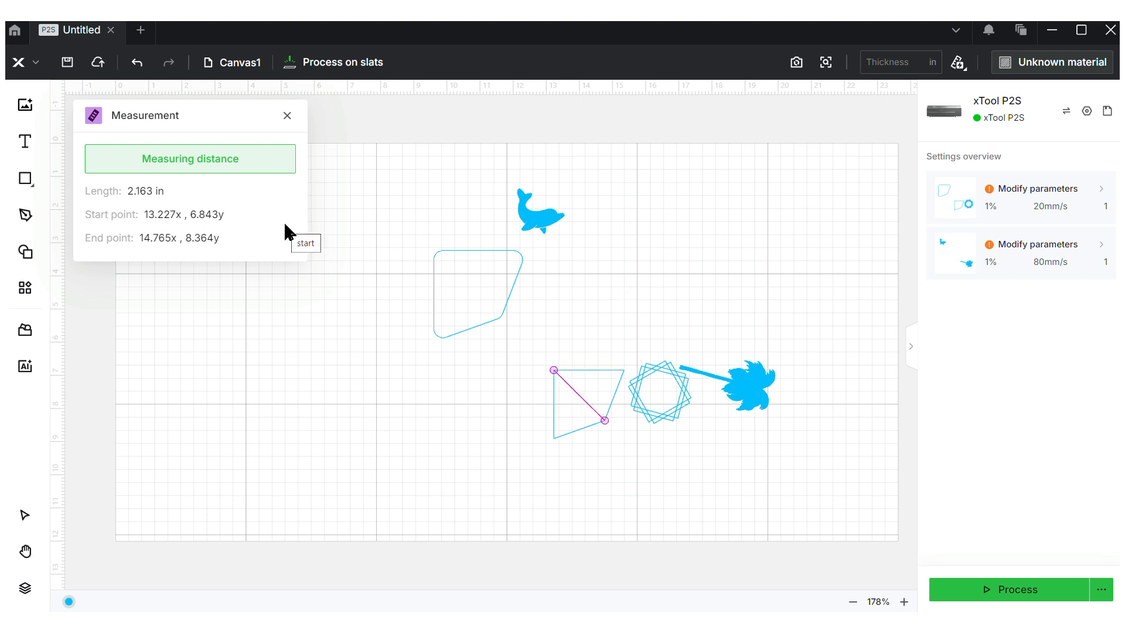
{"action": "left_click", "coordinate": [287, 115]}
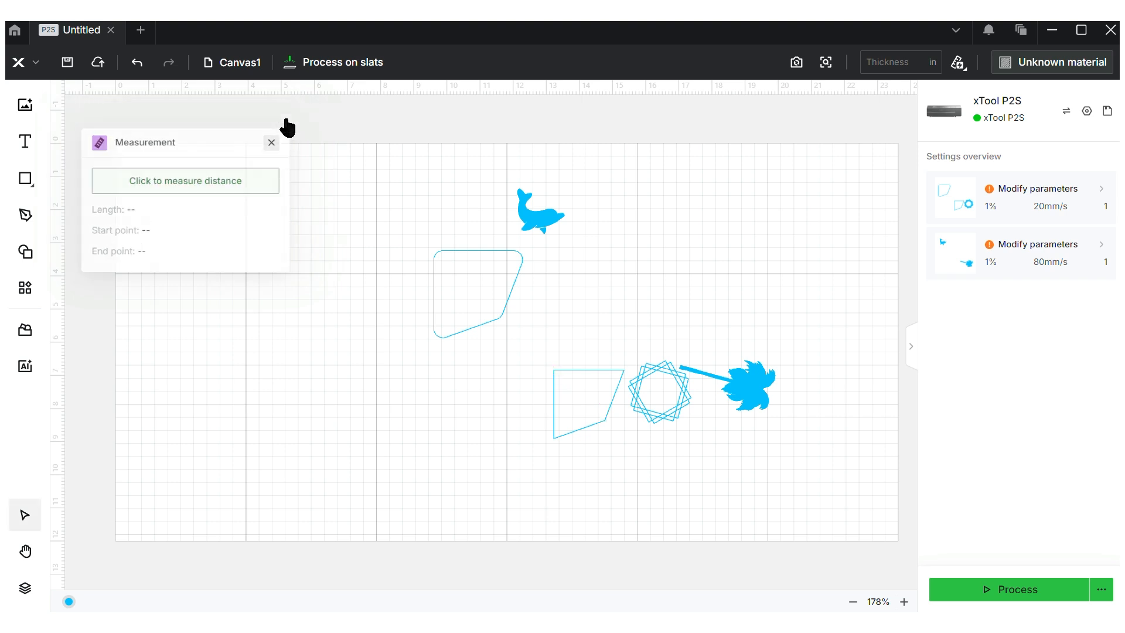
{"action": "left_click", "coordinate": [24, 288]}
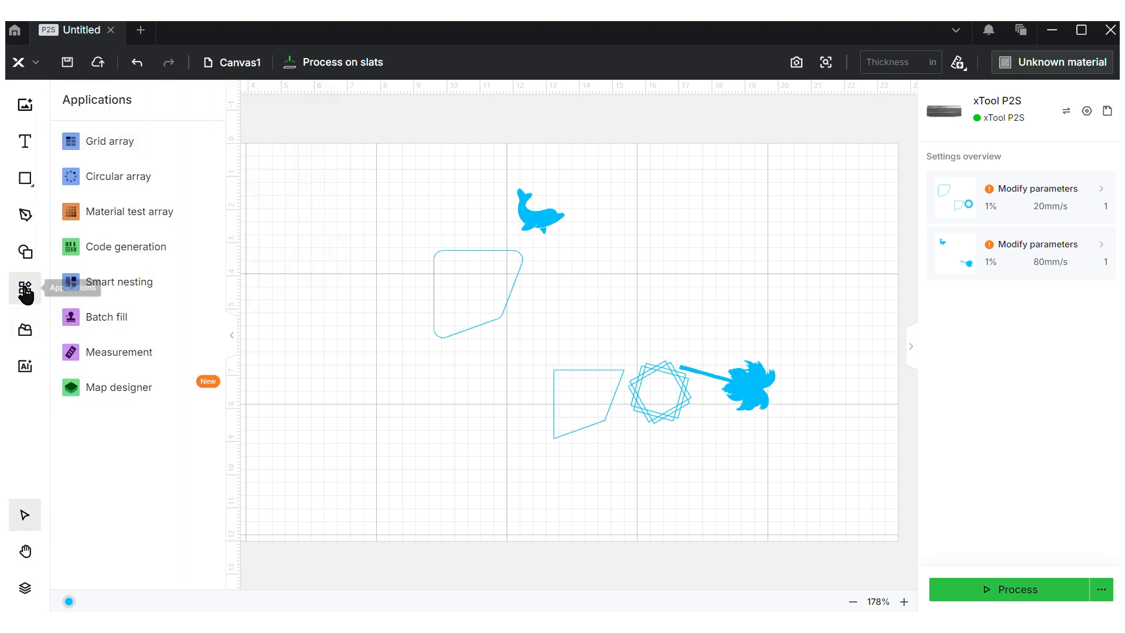
Browse the Map designer's Laser Map Maker page with the chat panel dismissed, then close the Map designer
{"action": "mouse_move", "coordinate": [160, 399]}
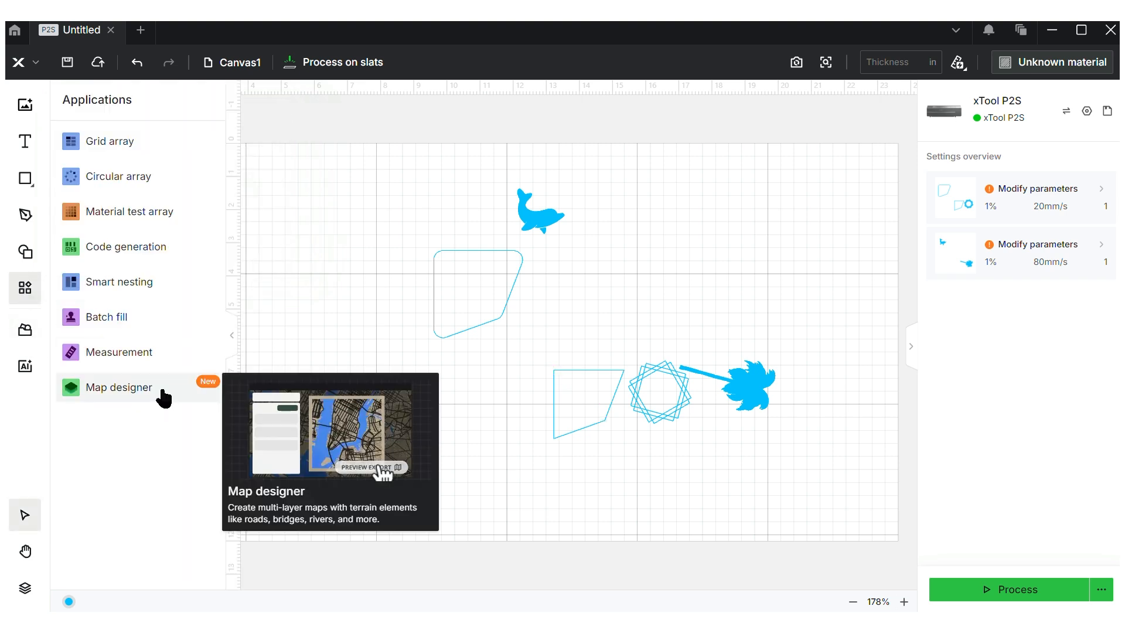
{"action": "left_click", "coordinate": [164, 399]}
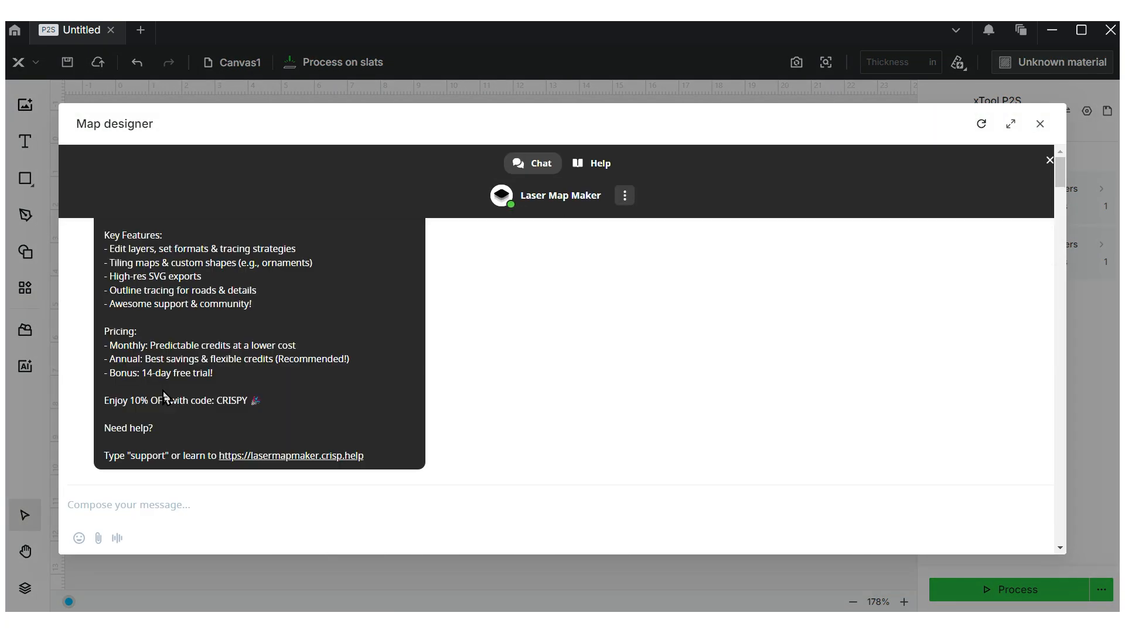
{"action": "left_click", "coordinate": [1050, 162]}
{"action": "scroll", "coordinate": [1051, 167], "scroll_direction": "down", "scroll_amount": 4}
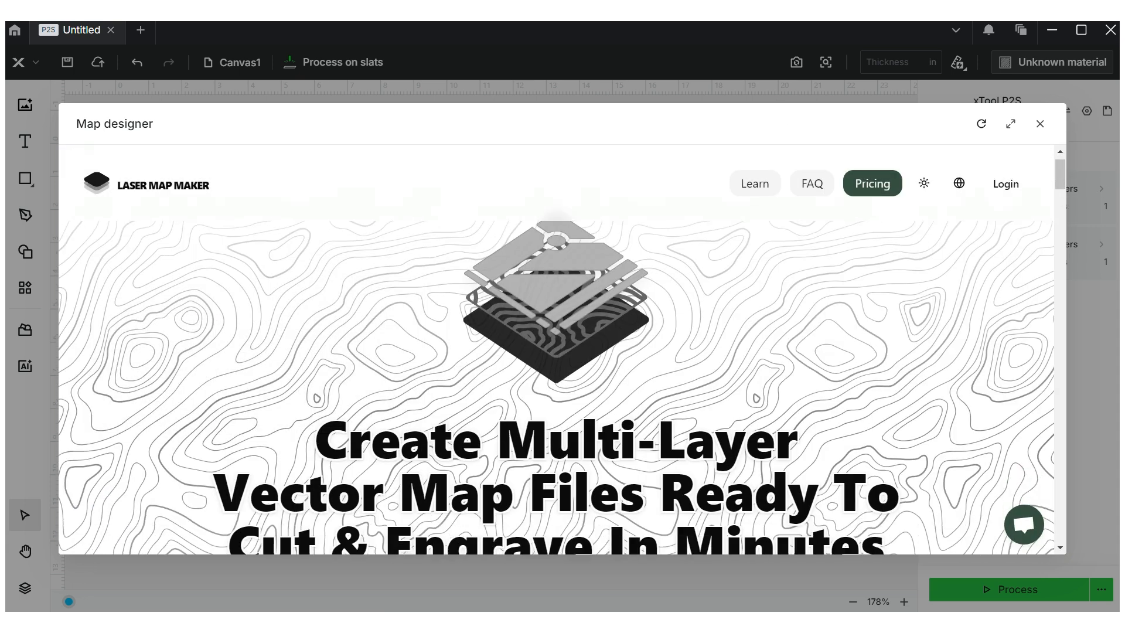
{"action": "scroll", "coordinate": [557, 352], "scroll_direction": "down", "scroll_amount": 3}
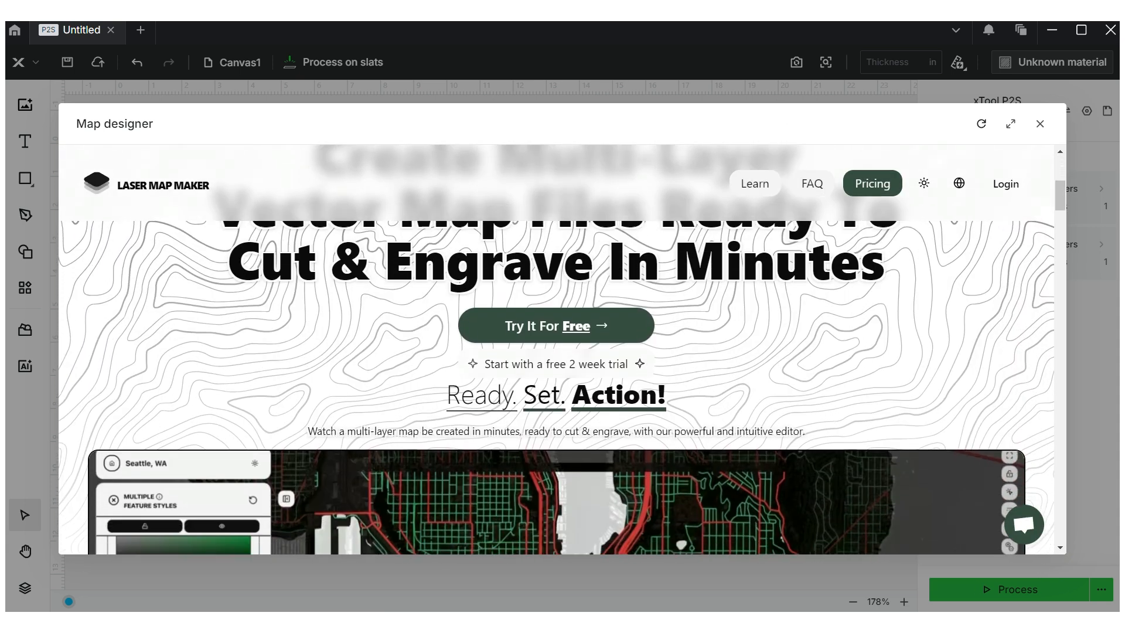
{"action": "scroll", "coordinate": [556, 351], "scroll_direction": "down", "scroll_amount": 2}
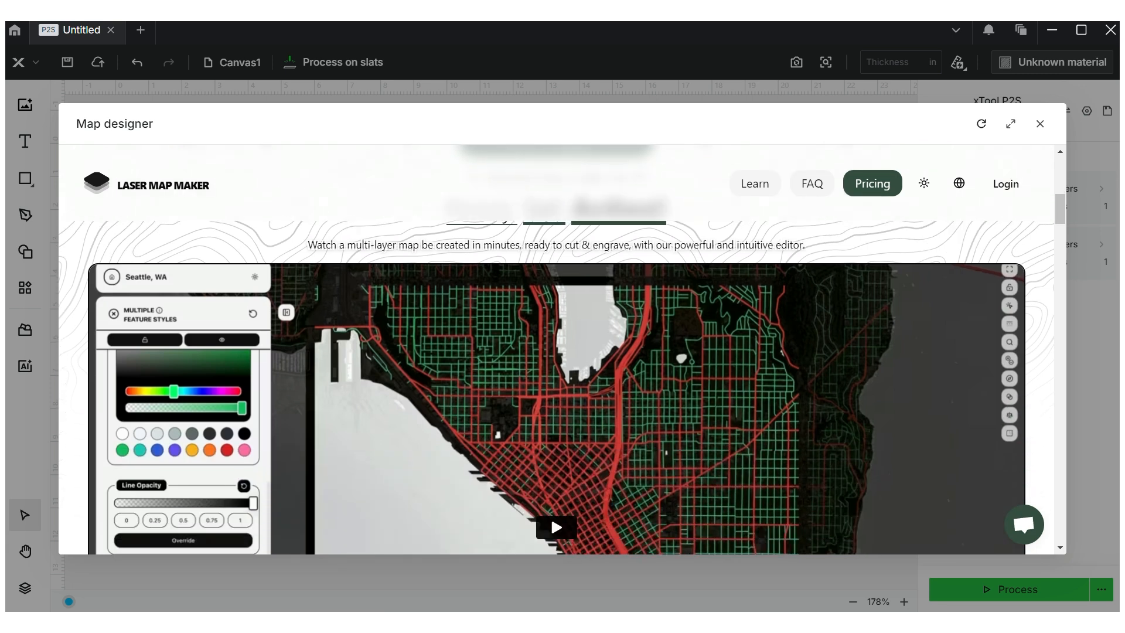
{"action": "scroll", "coordinate": [556, 351], "scroll_direction": "down", "scroll_amount": 2}
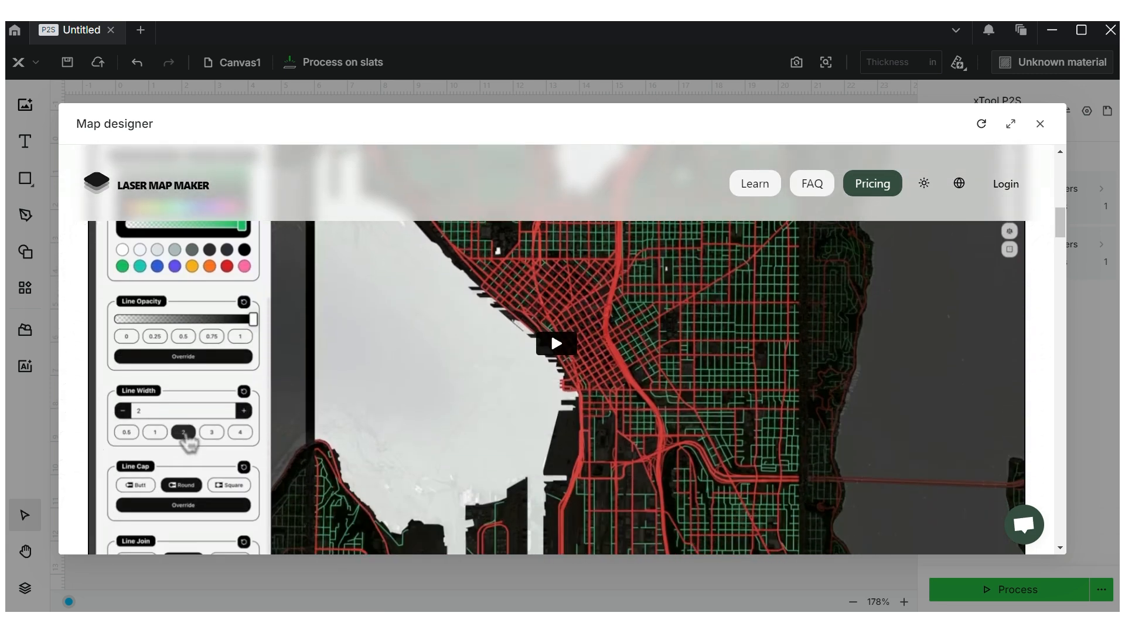
{"action": "scroll", "coordinate": [557, 351], "scroll_direction": "down", "scroll_amount": 1}
{"action": "scroll", "coordinate": [557, 351], "scroll_direction": "up", "scroll_amount": 10}
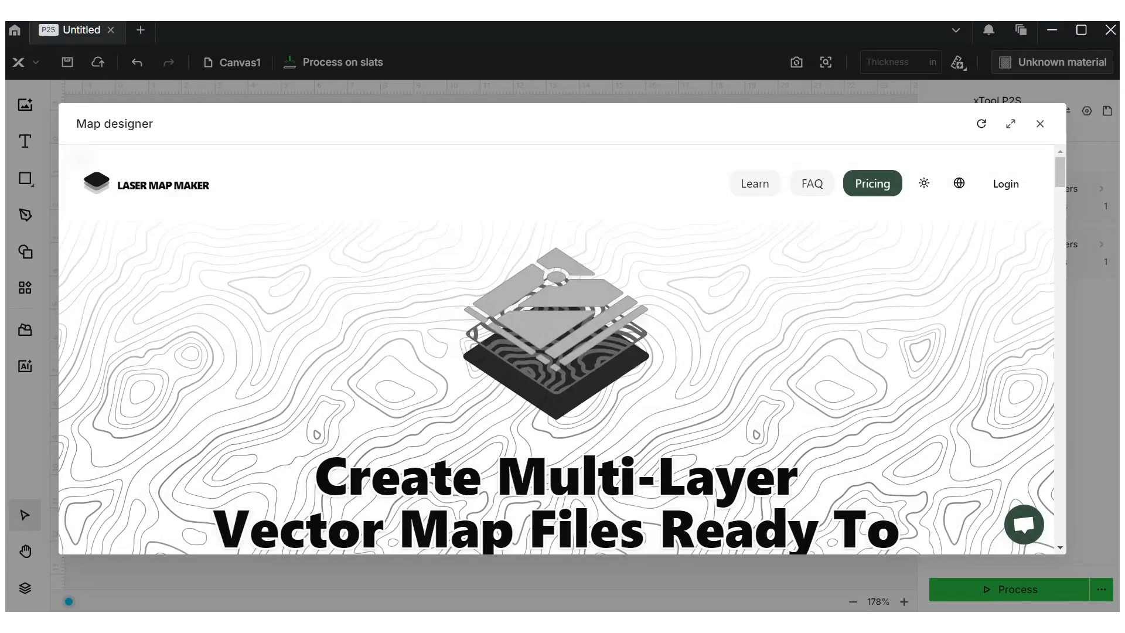
{"action": "left_click", "coordinate": [1039, 125]}
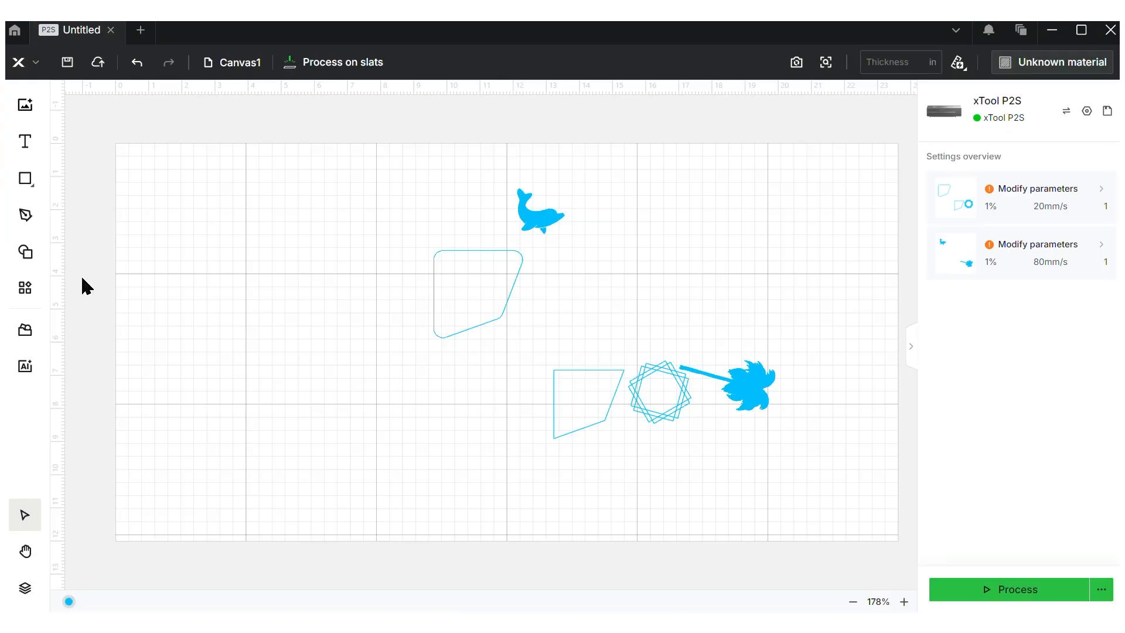
{"action": "left_click", "coordinate": [24, 368]}
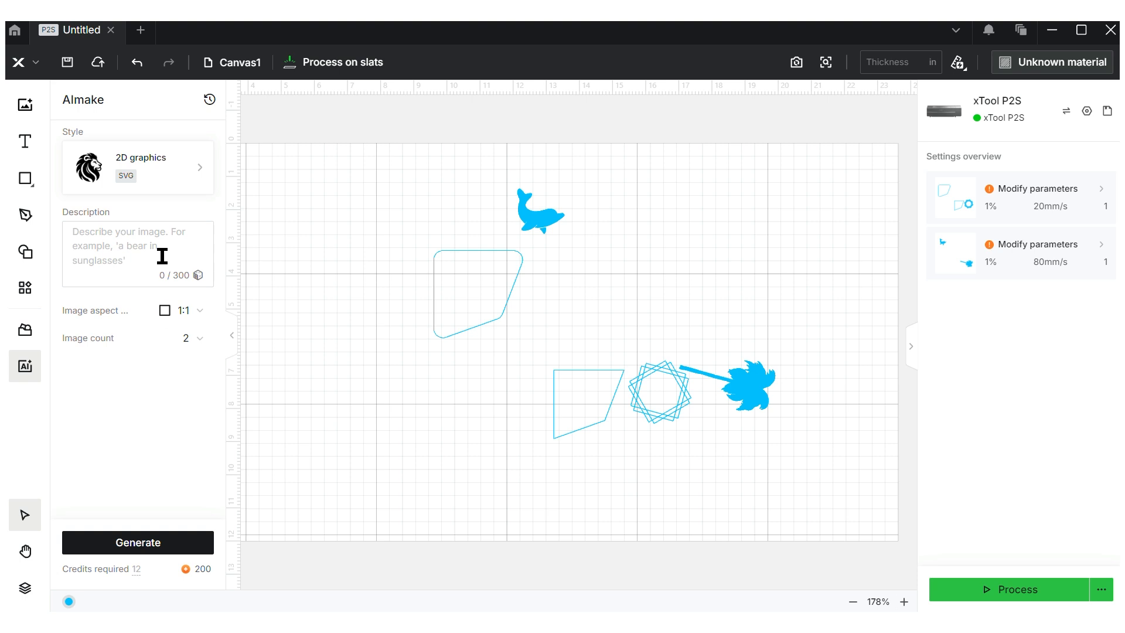
{"action": "left_click", "coordinate": [26, 365]}
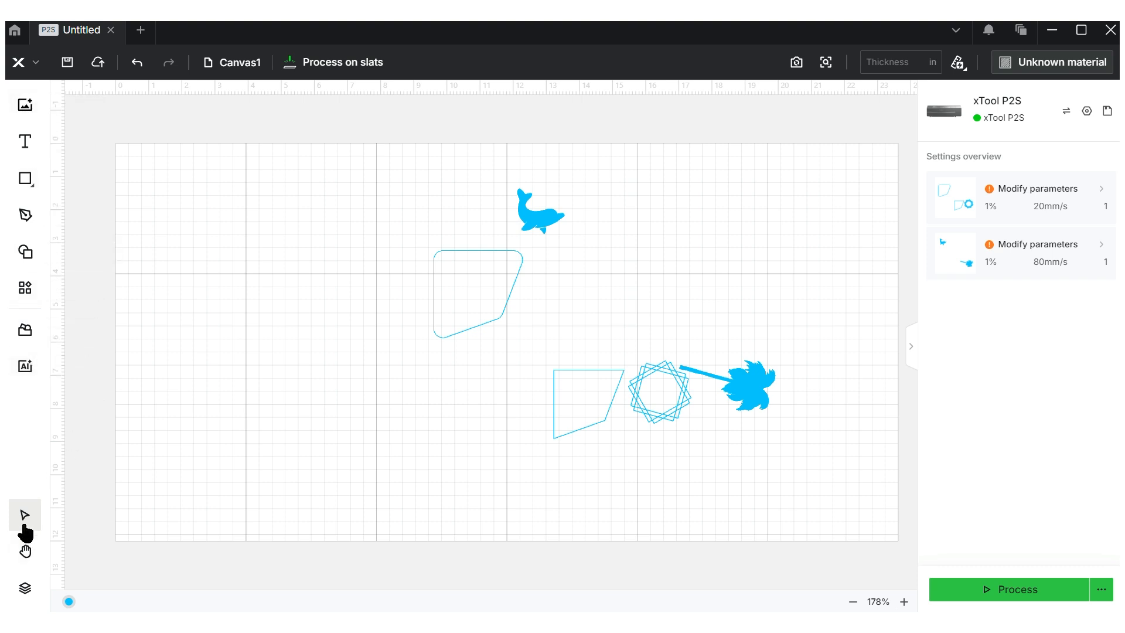
Nudge the rounded quadrilateral slightly left, then pan the canvas view with the Hand tool
{"action": "left_click", "coordinate": [462, 324]}
{"action": "left_click_drag", "start_coordinate": [463, 326], "coordinate": [434, 324]}
{"action": "left_click", "coordinate": [26, 554]}
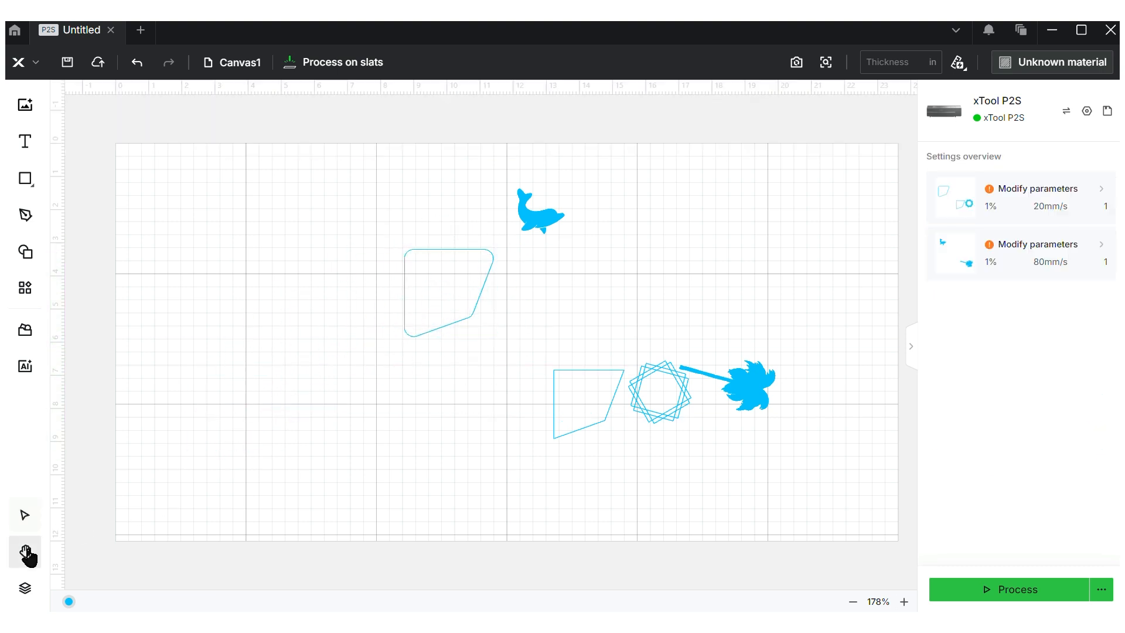
{"action": "left_click_drag", "start_coordinate": [275, 247], "coordinate": [246, 227]}
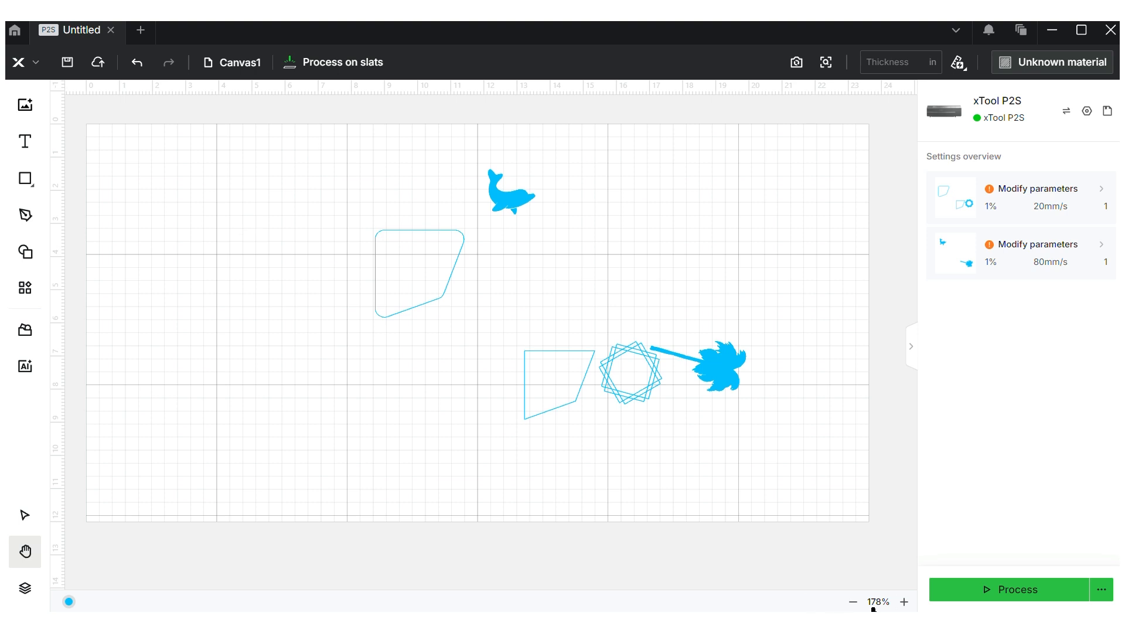
Zoom in two steps, pan over the shapes, zoom back out one step, and return to the Select tool
{"action": "left_click", "coordinate": [905, 601]}
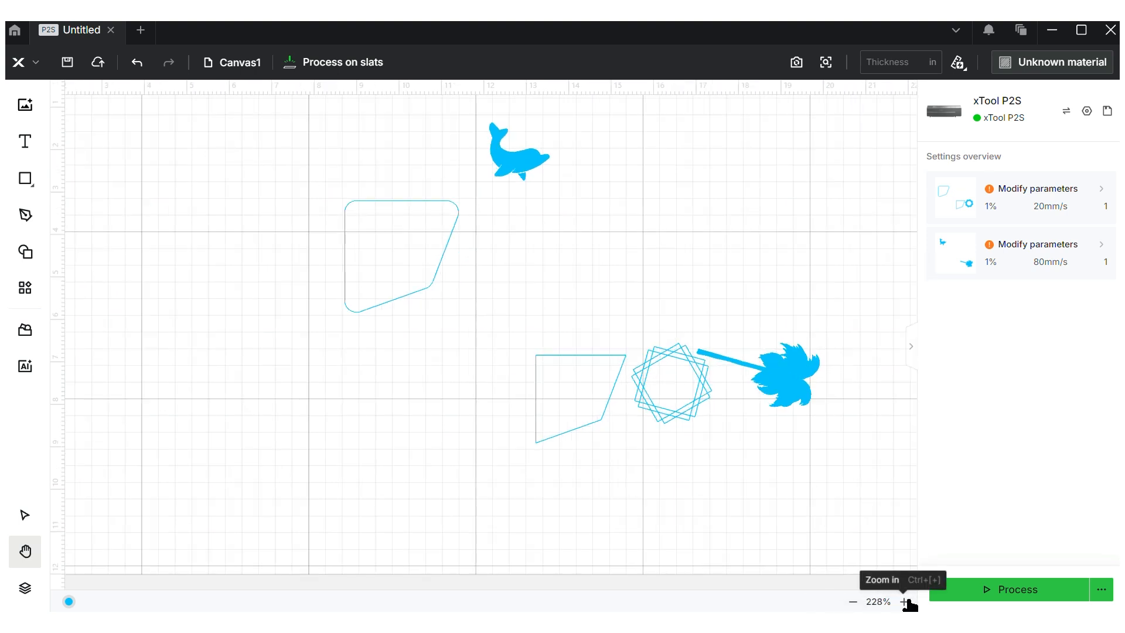
{"action": "left_click", "coordinate": [905, 602]}
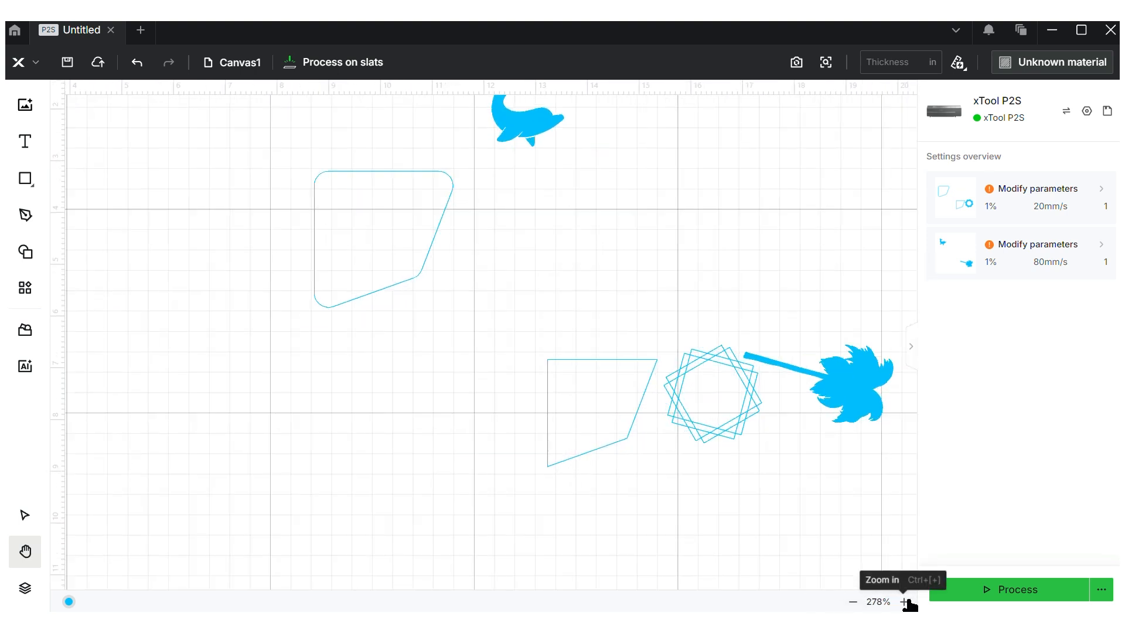
{"action": "left_click_drag", "start_coordinate": [681, 188], "coordinate": [602, 269]}
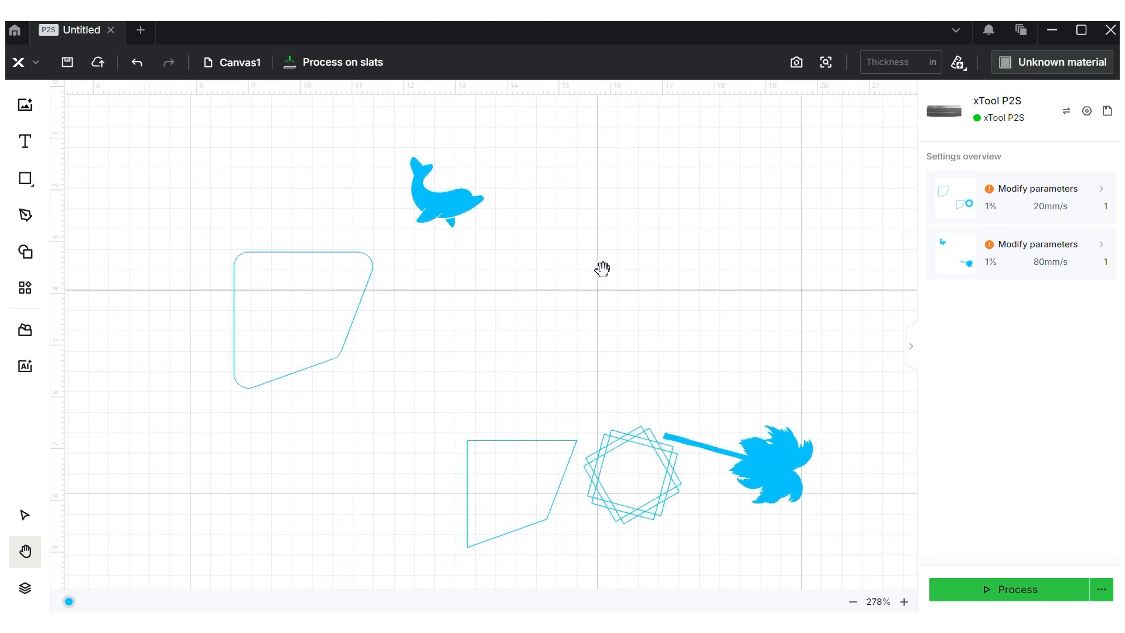
{"action": "left_click", "coordinate": [853, 602]}
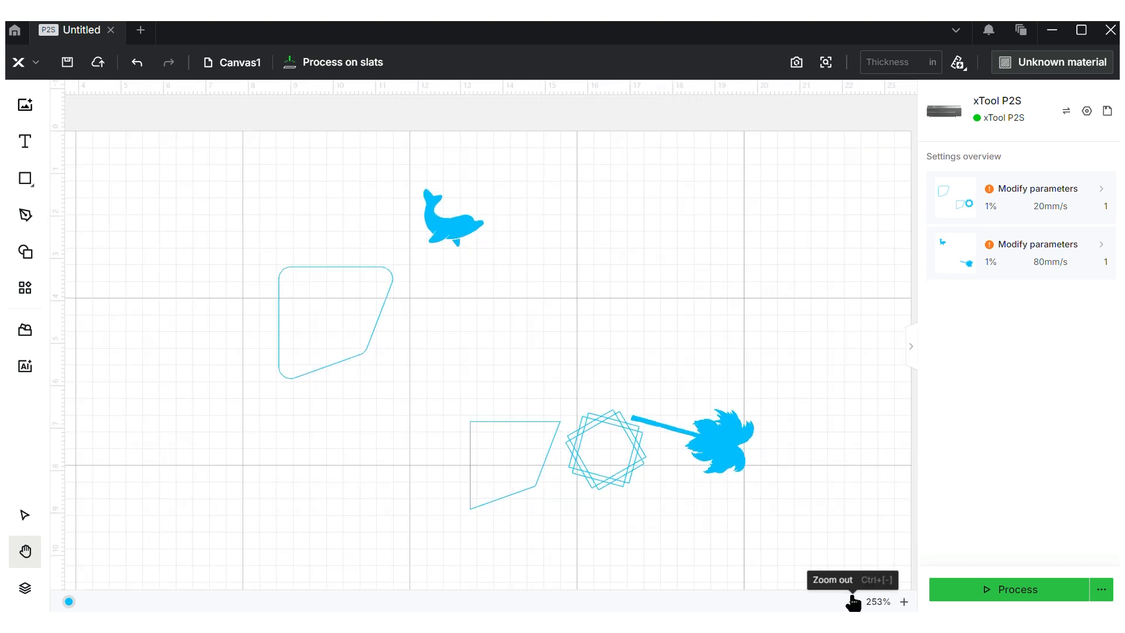
{"action": "left_click", "coordinate": [24, 518]}
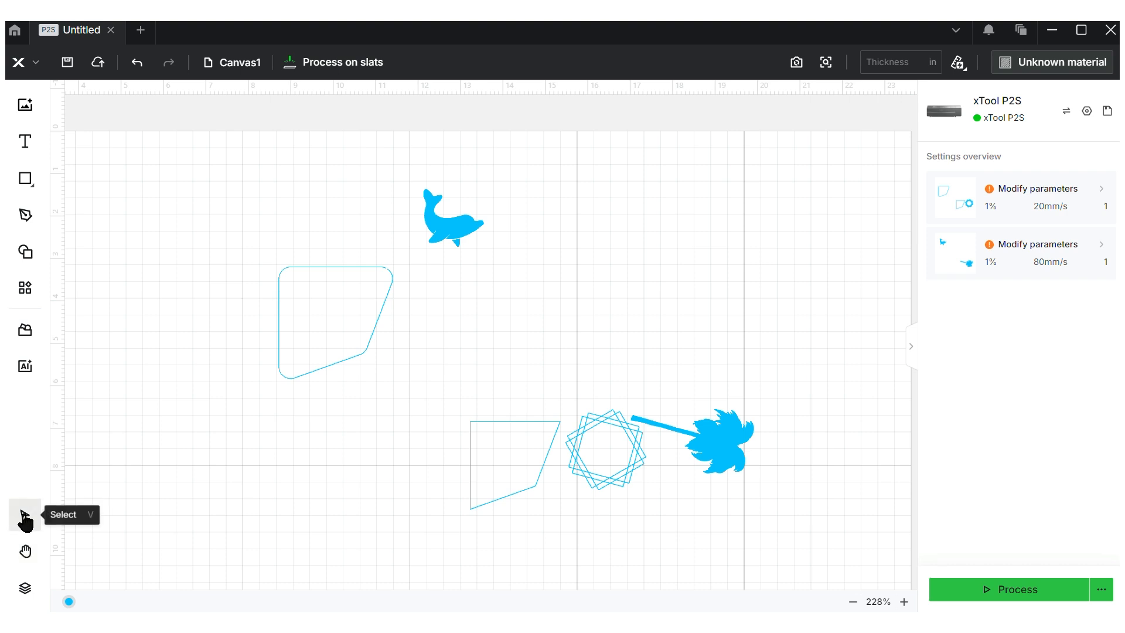
In the layer list, set the dolphin to Cut and move it onto a new Red layer
{"action": "left_click", "coordinate": [25, 583]}
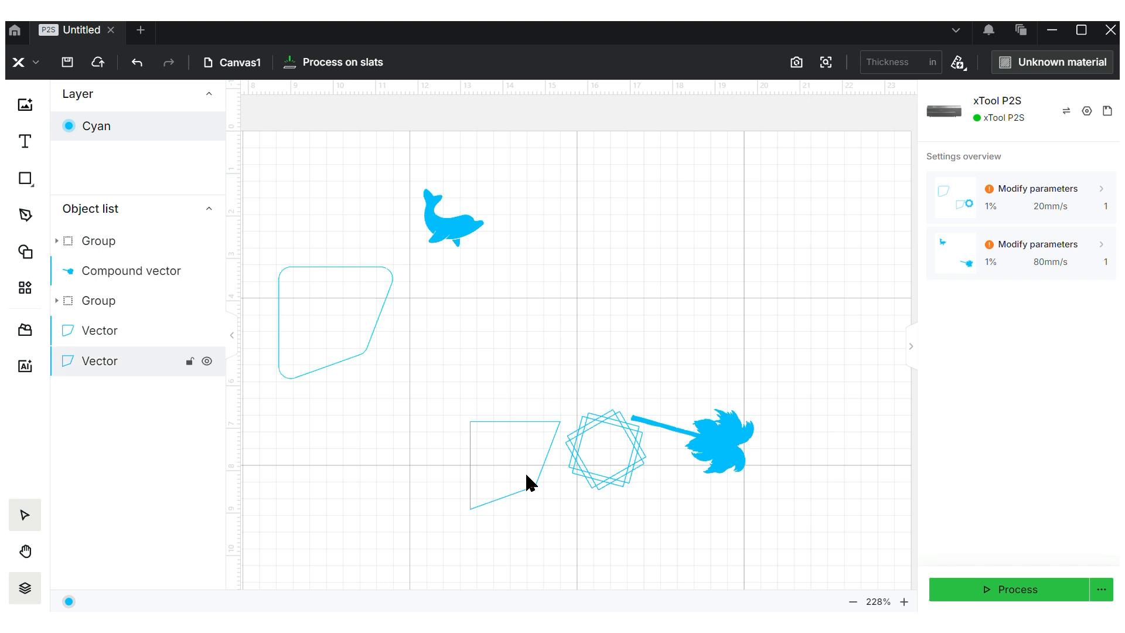
{"action": "left_click", "coordinate": [463, 233]}
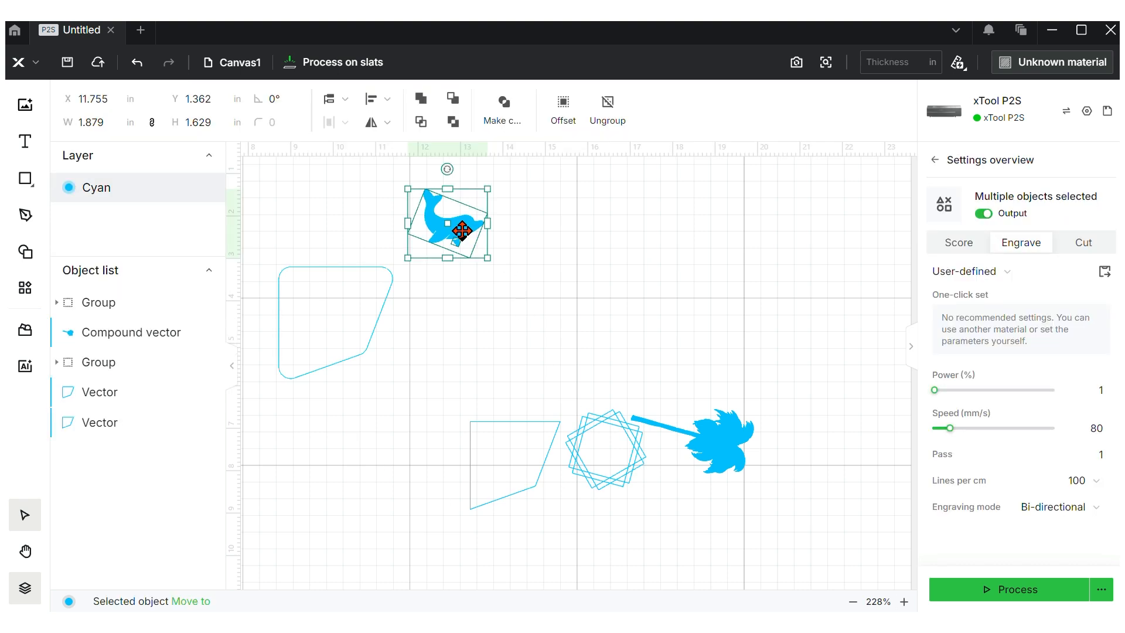
{"action": "left_click", "coordinate": [1067, 243]}
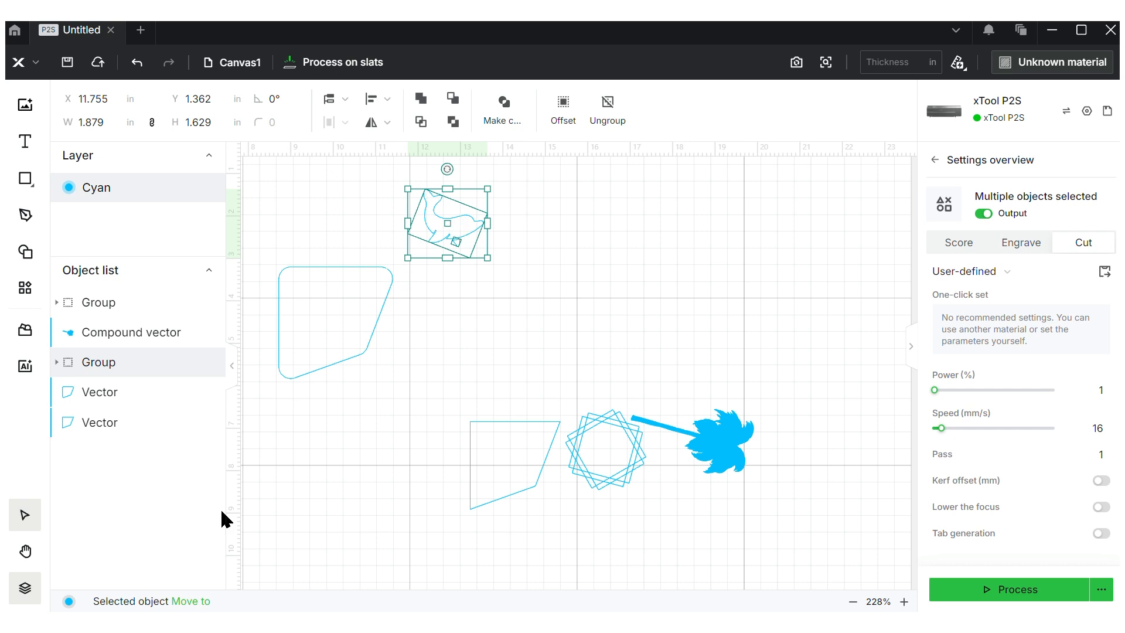
{"action": "left_click", "coordinate": [180, 601]}
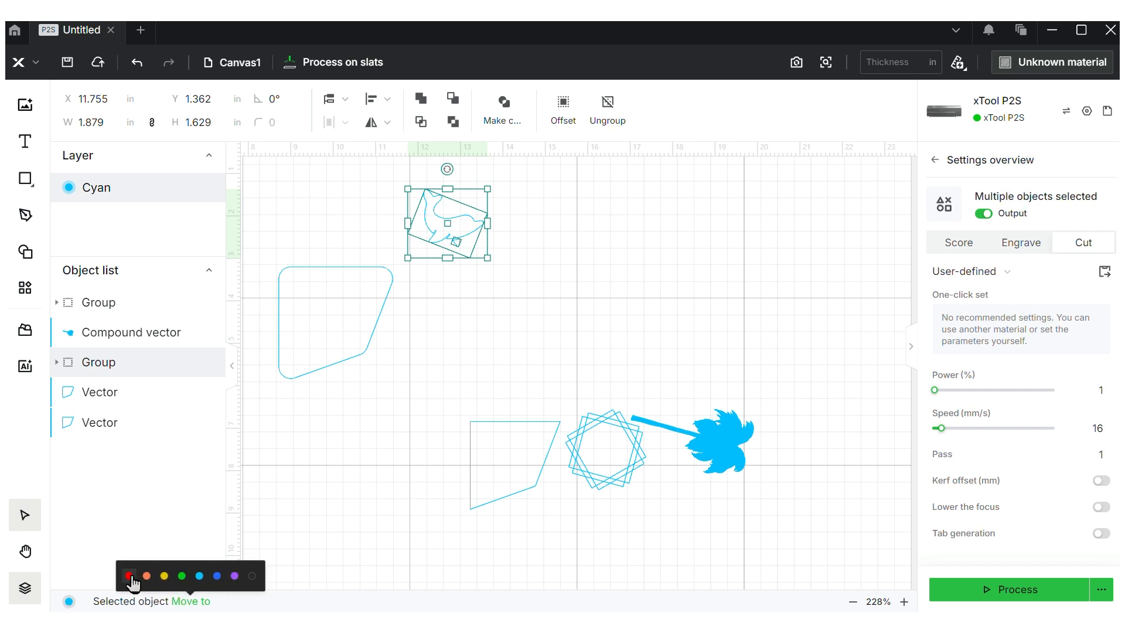
{"action": "left_click", "coordinate": [129, 576]}
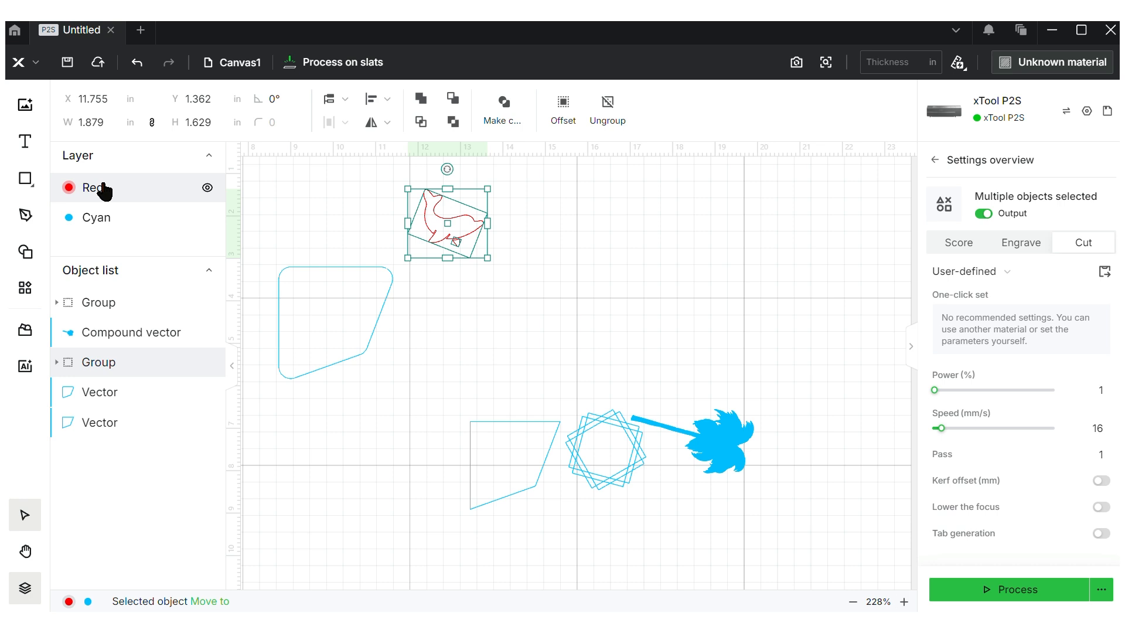
Toggle the Red layer's visibility off and back on, then select every shape on the canvas
{"action": "left_click", "coordinate": [105, 219]}
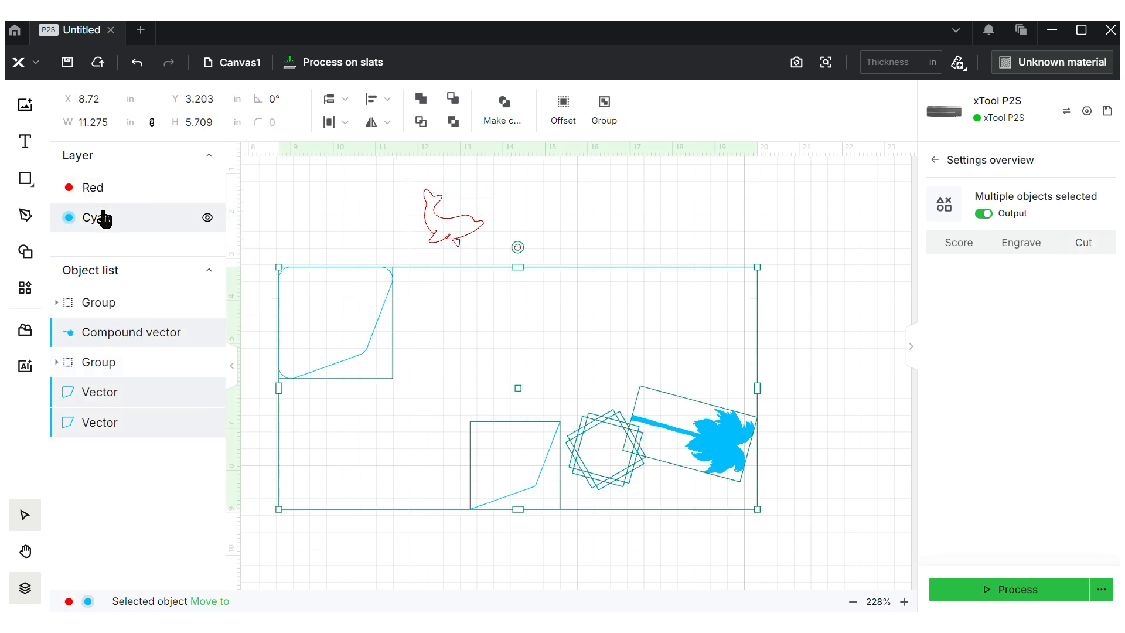
{"action": "left_click", "coordinate": [117, 191]}
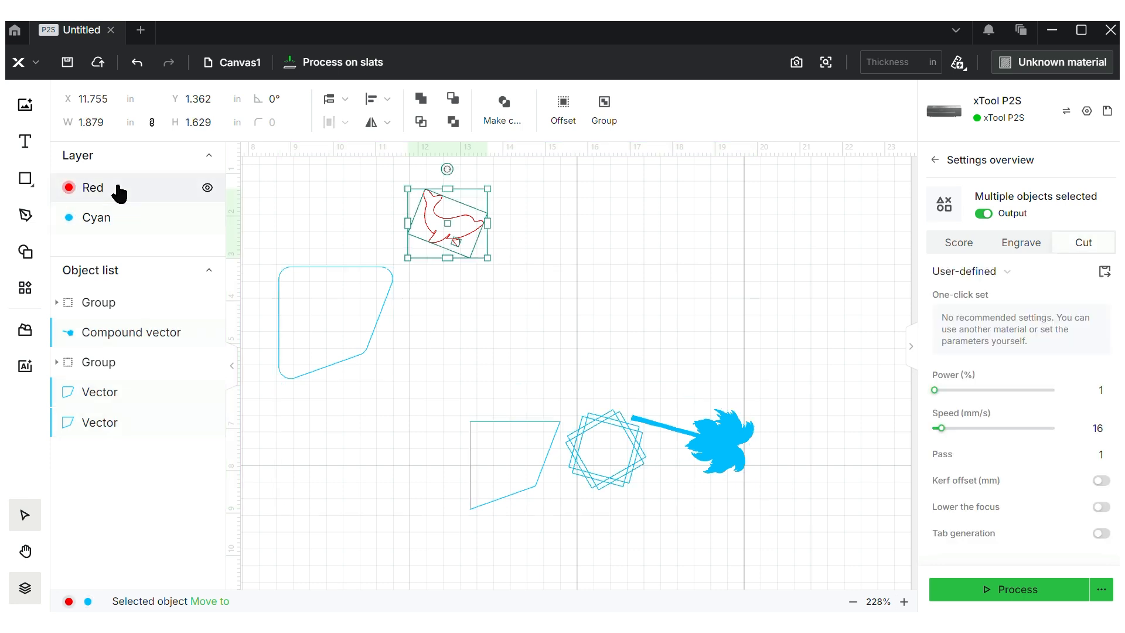
{"action": "left_click", "coordinate": [208, 188]}
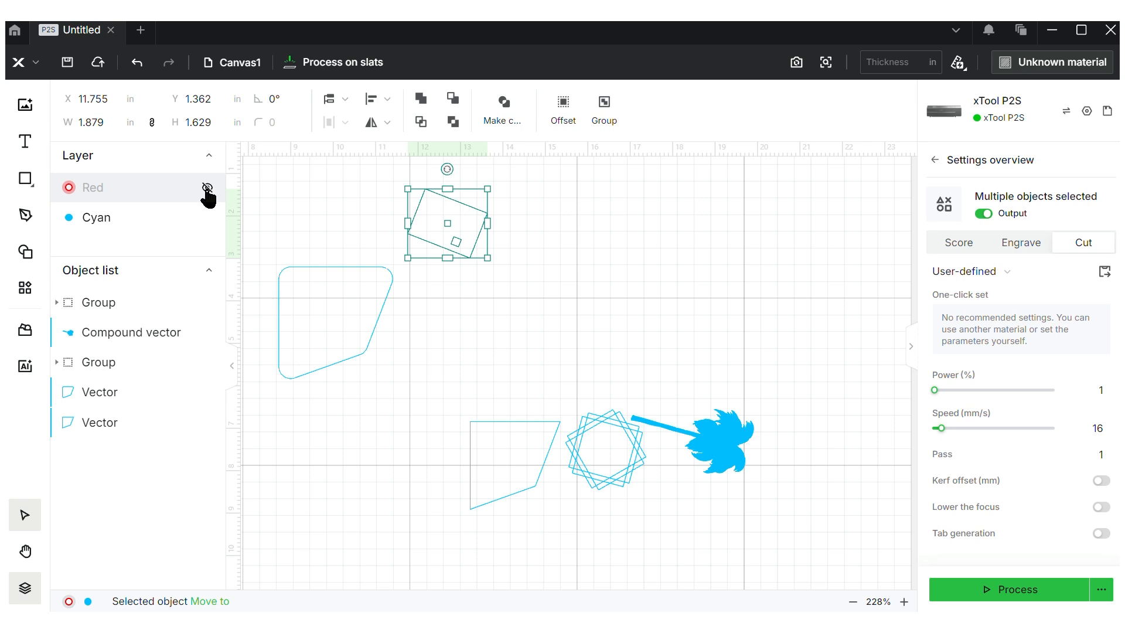
{"action": "left_click", "coordinate": [208, 188]}
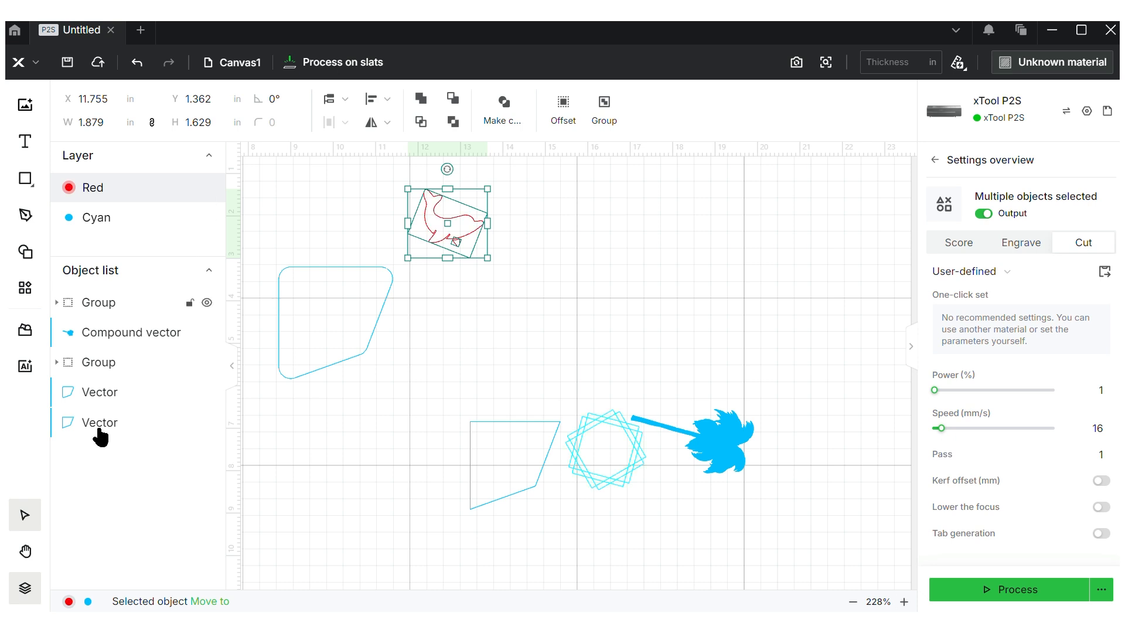
{"action": "left_click", "coordinate": [21, 594]}
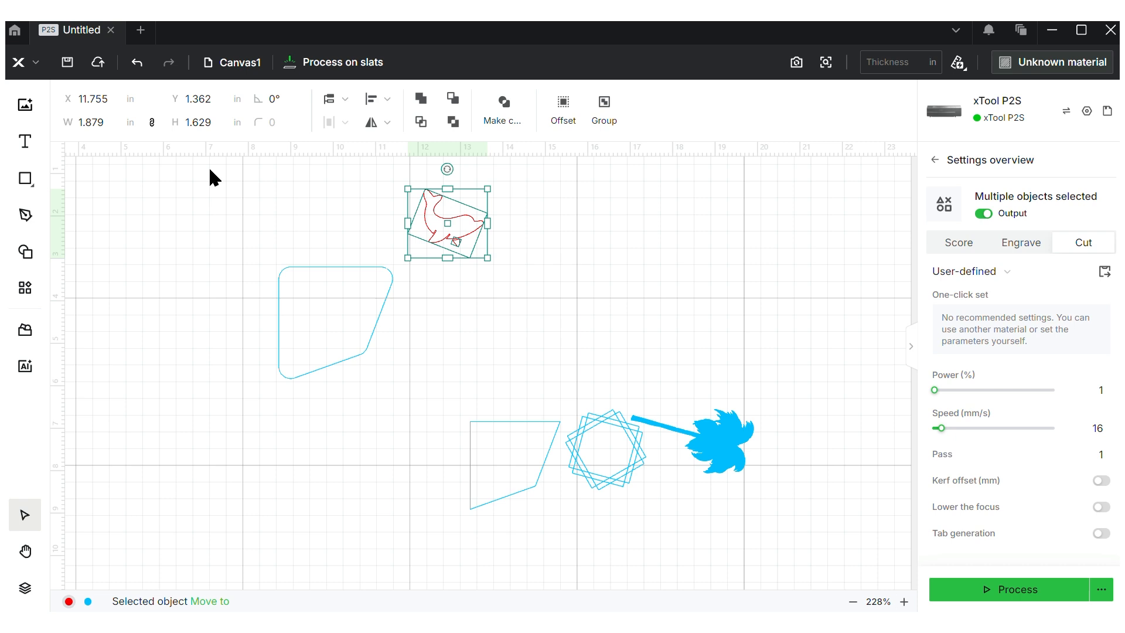
{"action": "left_click_drag", "start_coordinate": [210, 165], "coordinate": [752, 546]}
Delete all the selected shapes, zoom out two steps, and bring up the file dialog for importing an image
{"action": "key", "text": "Delete"}
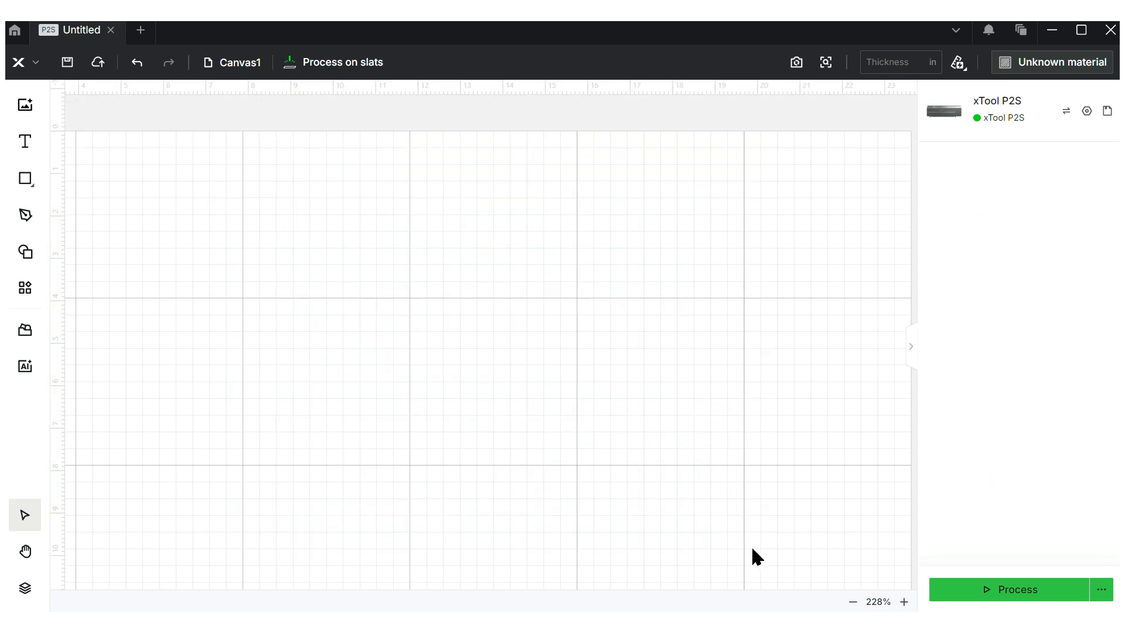
{"action": "left_click", "coordinate": [849, 603]}
{"action": "left_click", "coordinate": [849, 604]}
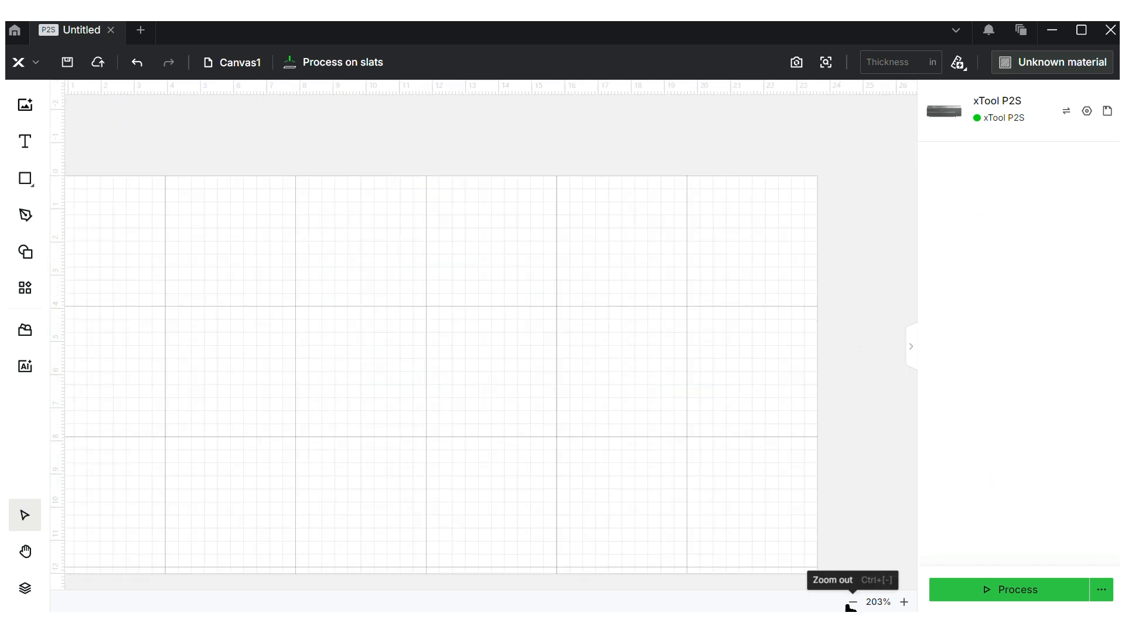
{"action": "left_click", "coordinate": [24, 107]}
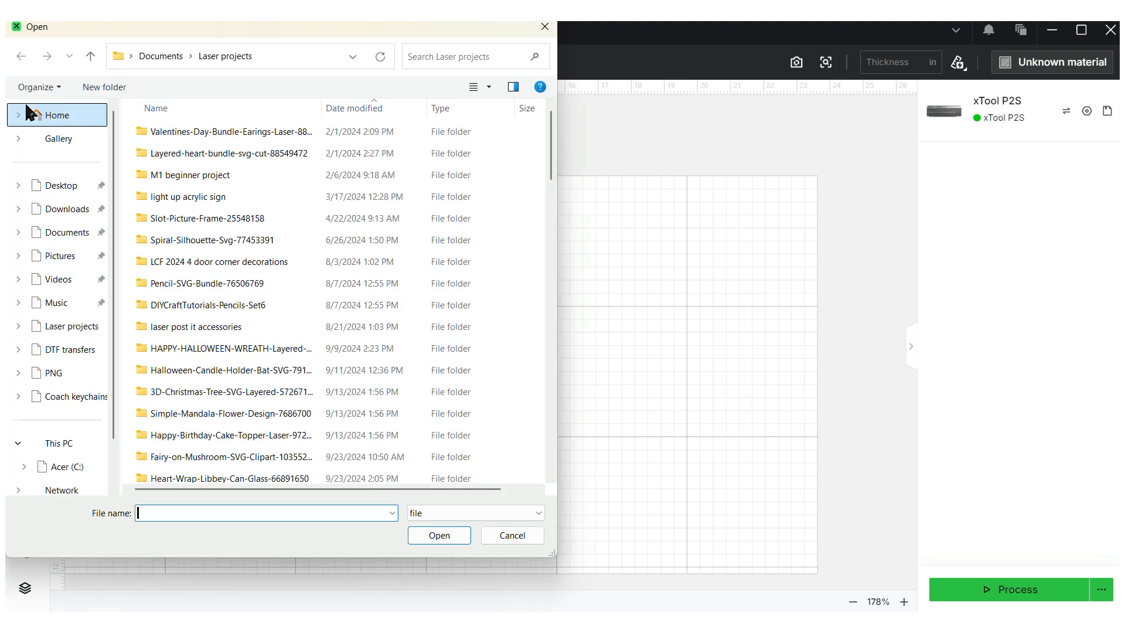
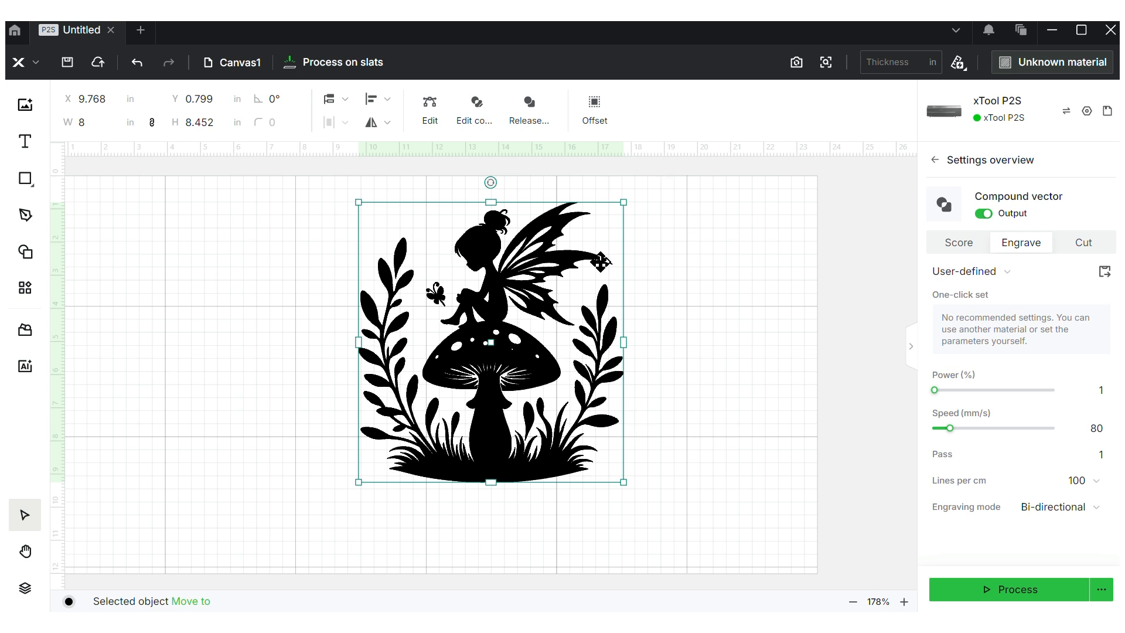
Move the fairy silhouette left and slightly down on the canvas
{"action": "left_click", "coordinate": [596, 117]}
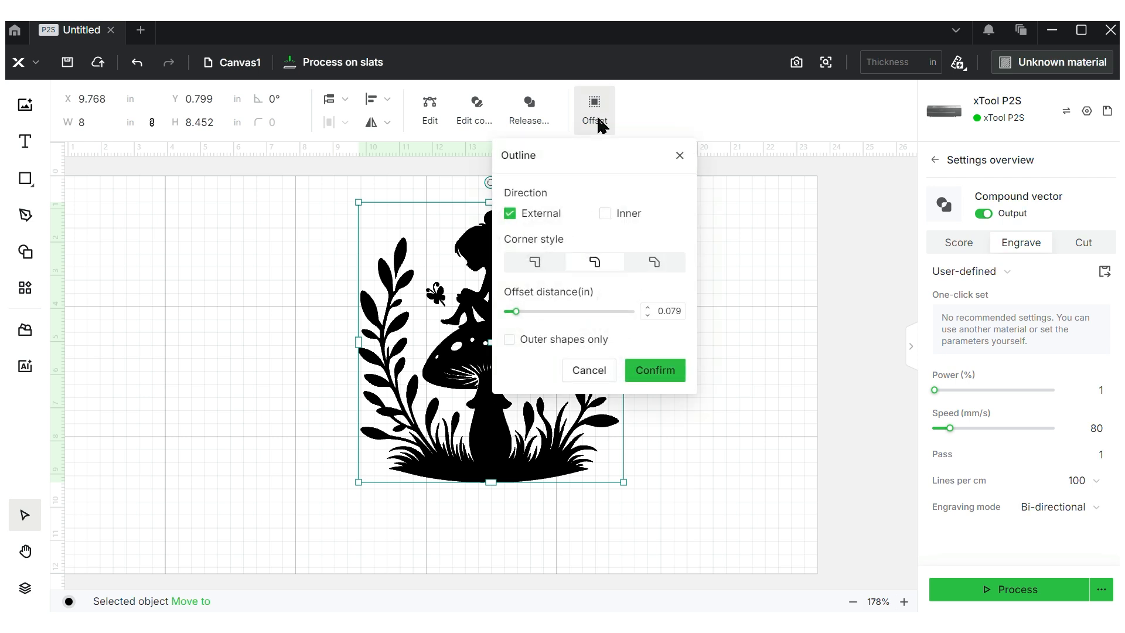
{"action": "left_click", "coordinate": [680, 155]}
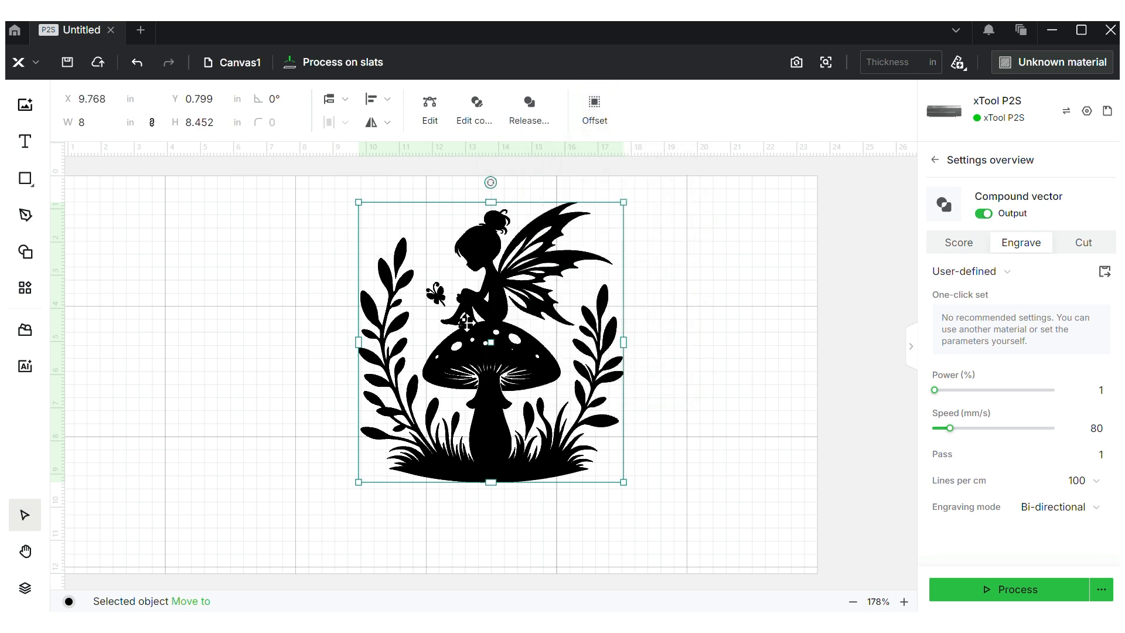
{"action": "right_click", "coordinate": [213, 370]}
{"action": "left_click", "coordinate": [472, 381]}
{"action": "left_click_drag", "start_coordinate": [473, 381], "coordinate": [278, 413]}
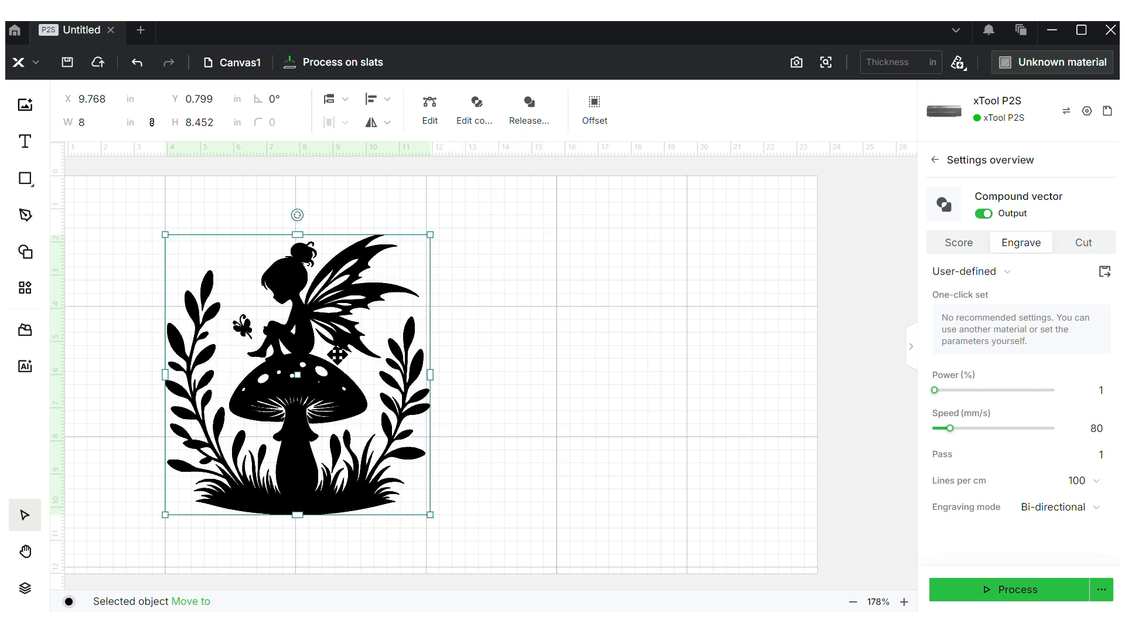
Add an outer-shapes-only offset outline 0.44 in around the fairy
{"action": "left_click", "coordinate": [594, 105]}
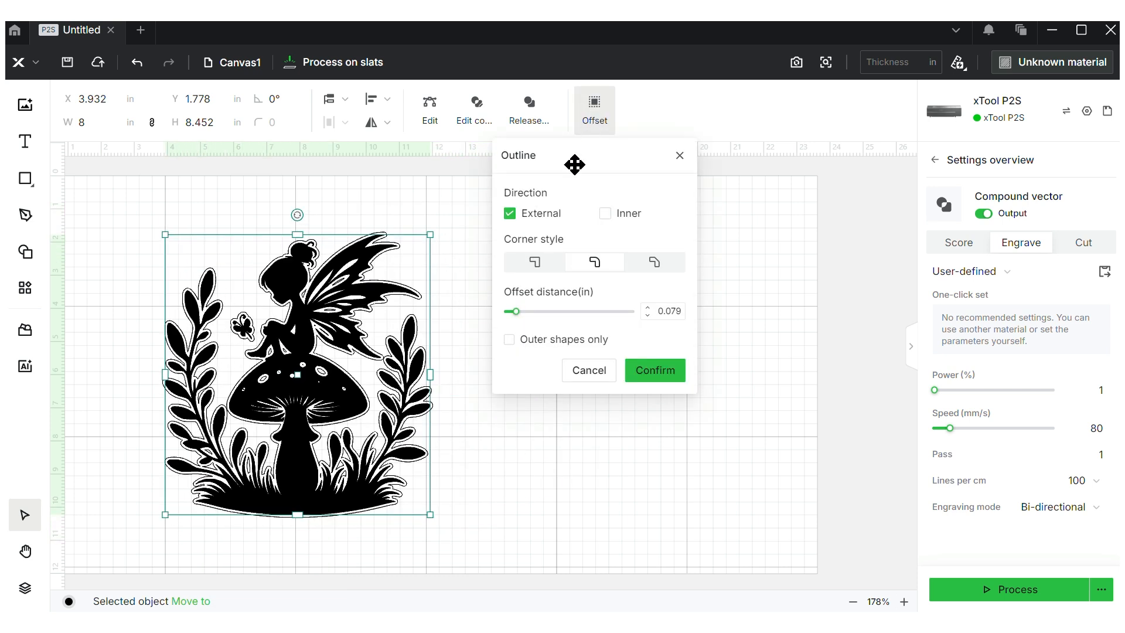
{"action": "left_click", "coordinate": [510, 340]}
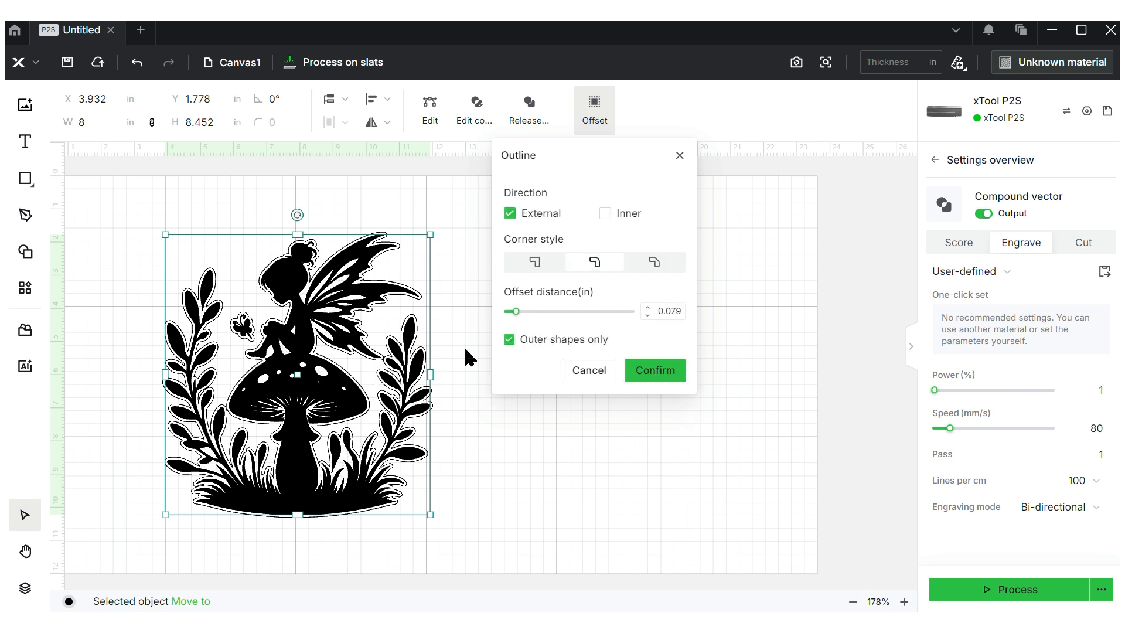
{"action": "left_click_drag", "start_coordinate": [516, 314], "coordinate": [553, 315]}
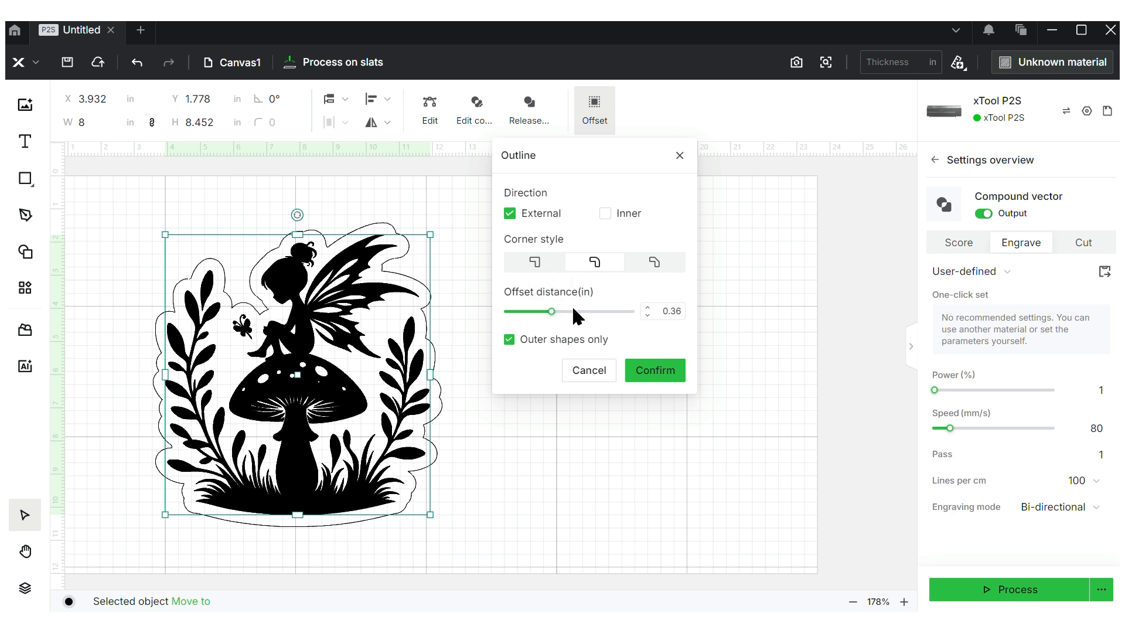
{"action": "left_click", "coordinate": [561, 312]}
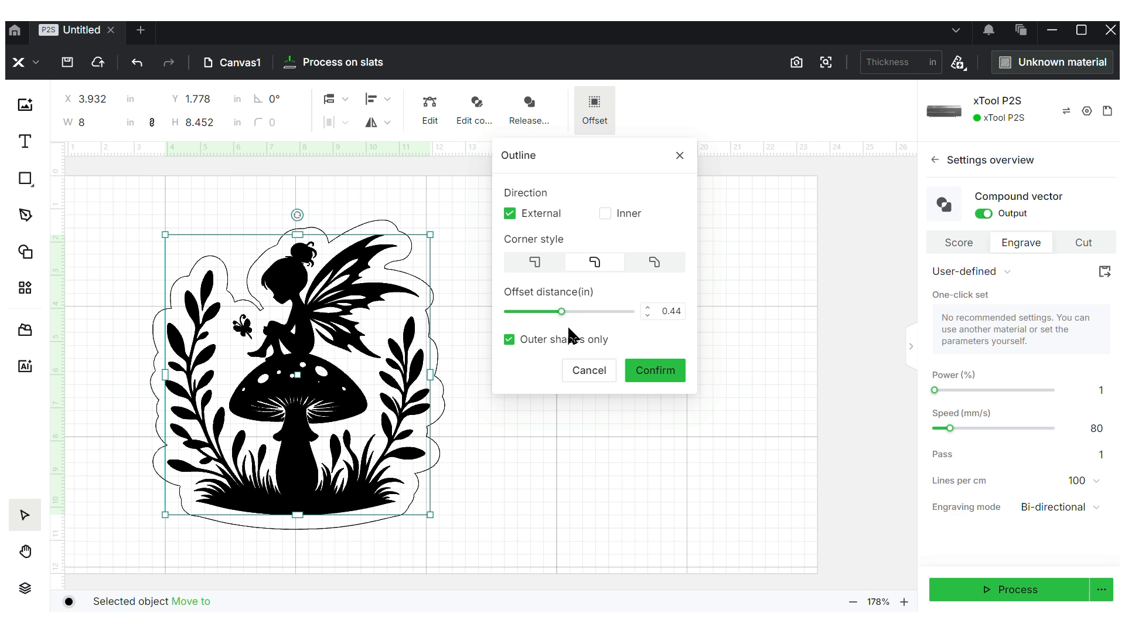
{"action": "left_click", "coordinate": [650, 370]}
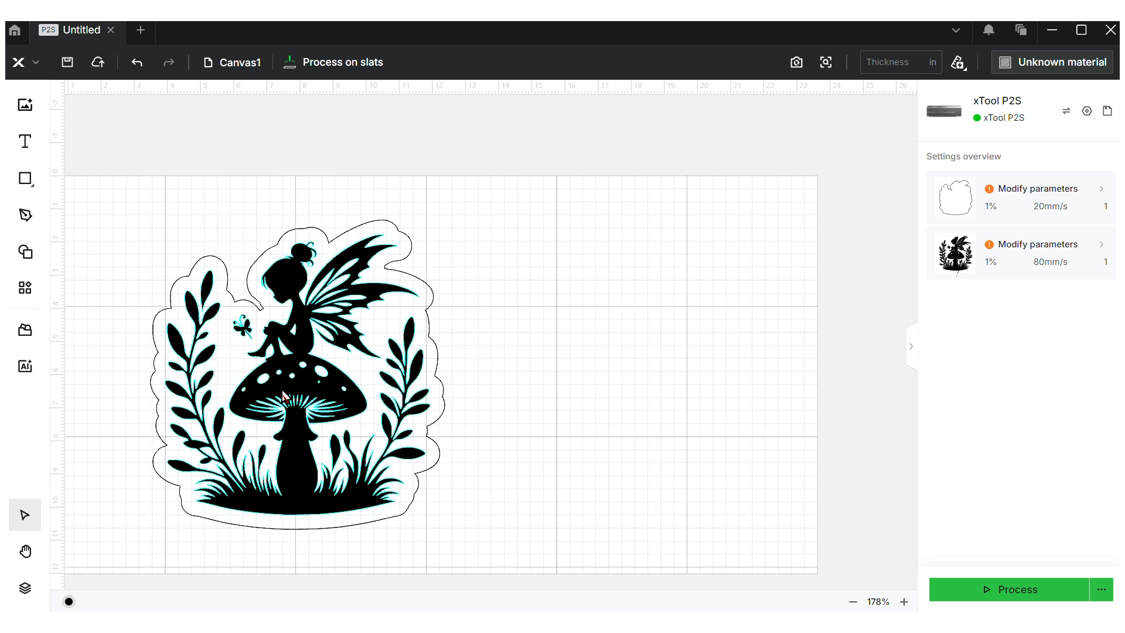
{"action": "left_click", "coordinate": [278, 248]}
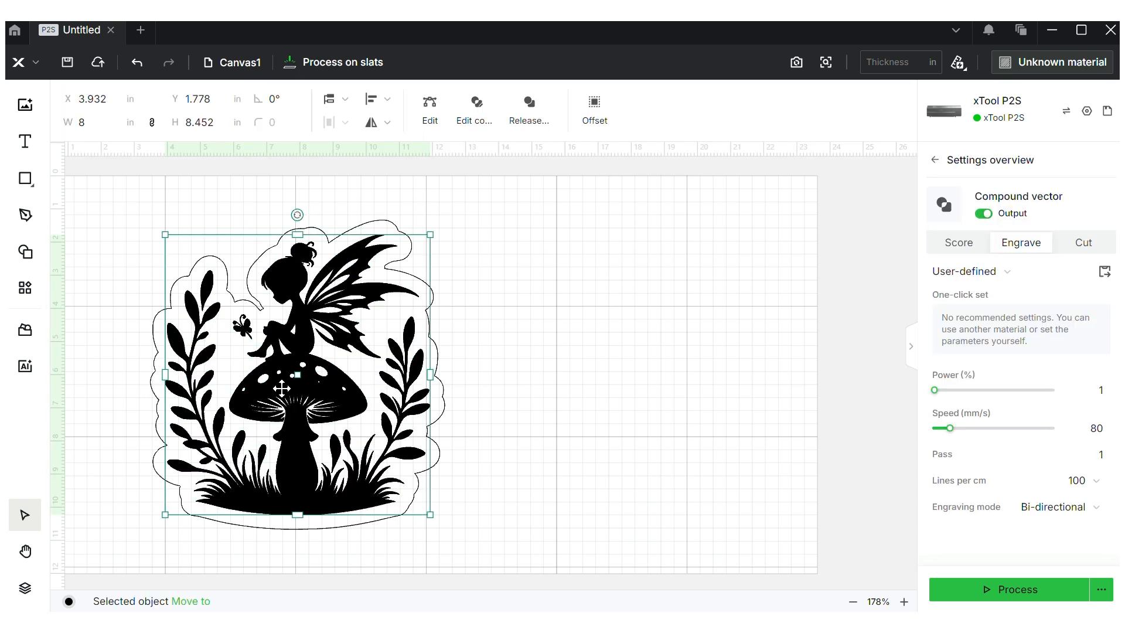
{"action": "left_click", "coordinate": [383, 222]}
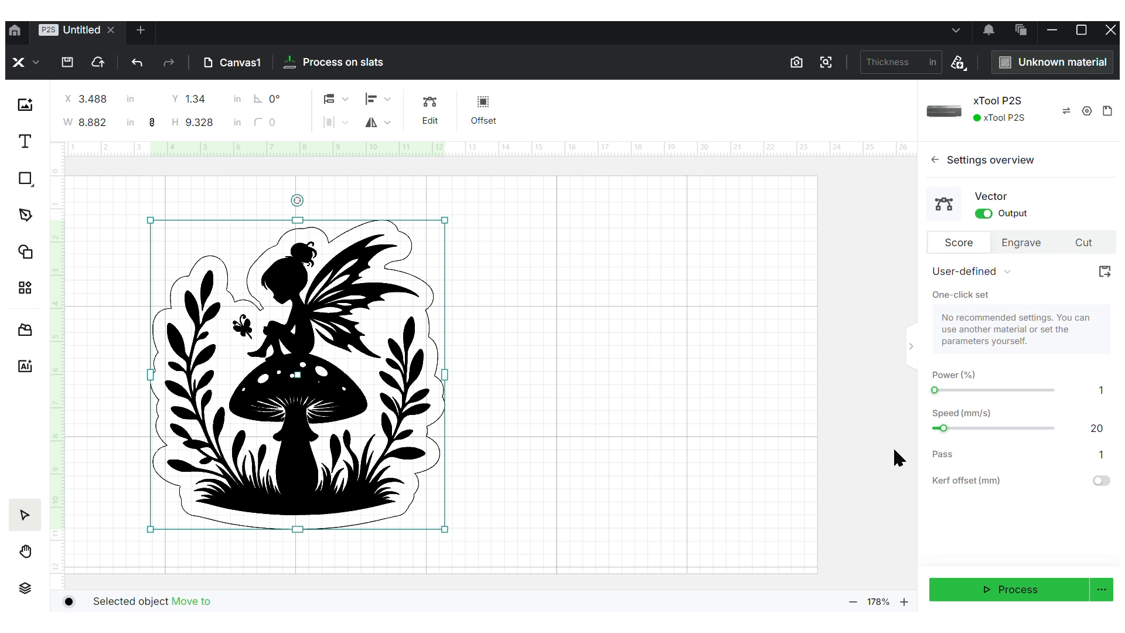
{"action": "left_click", "coordinate": [819, 398]}
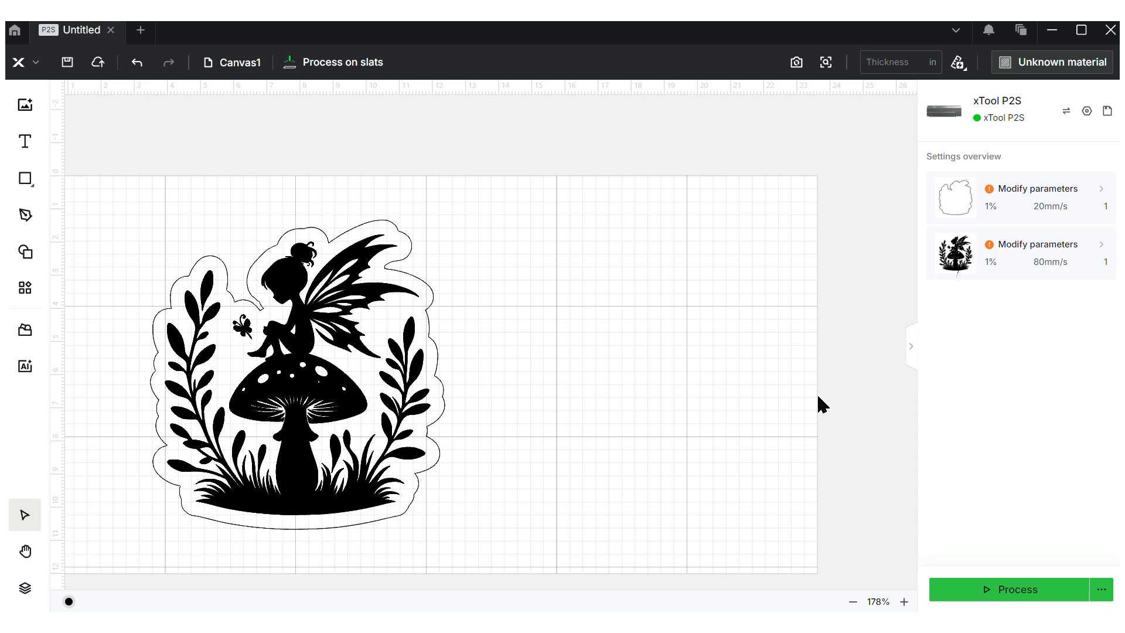
Choose 3mm Basswood Plywood as the material and bring up the fairy's Engrave settings
{"action": "left_click", "coordinate": [1018, 71]}
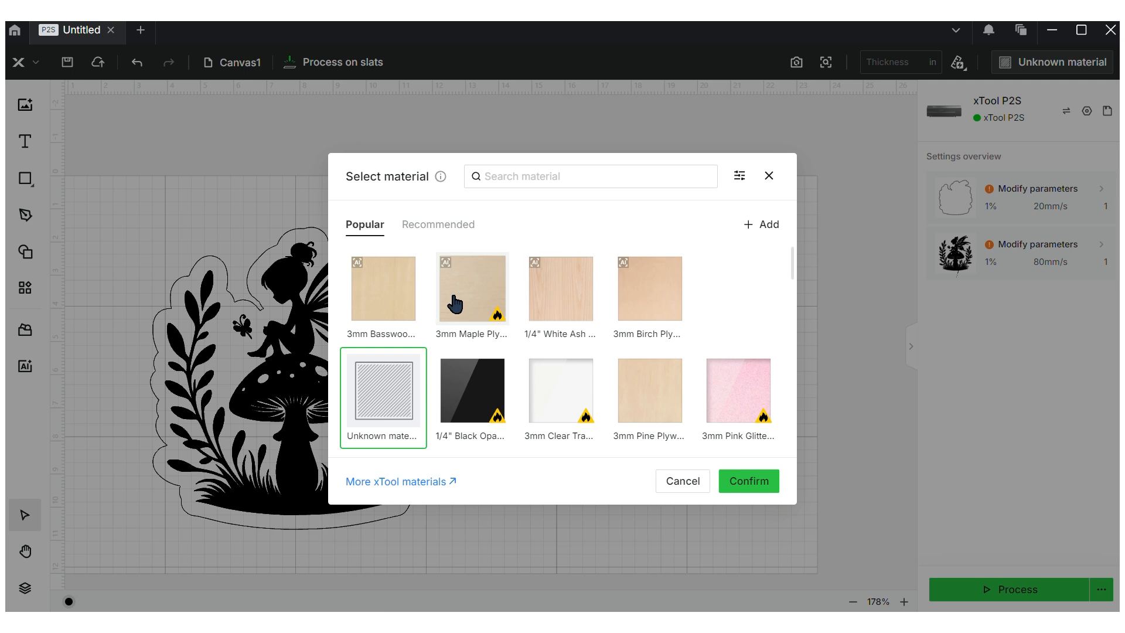
{"action": "left_click", "coordinate": [415, 295]}
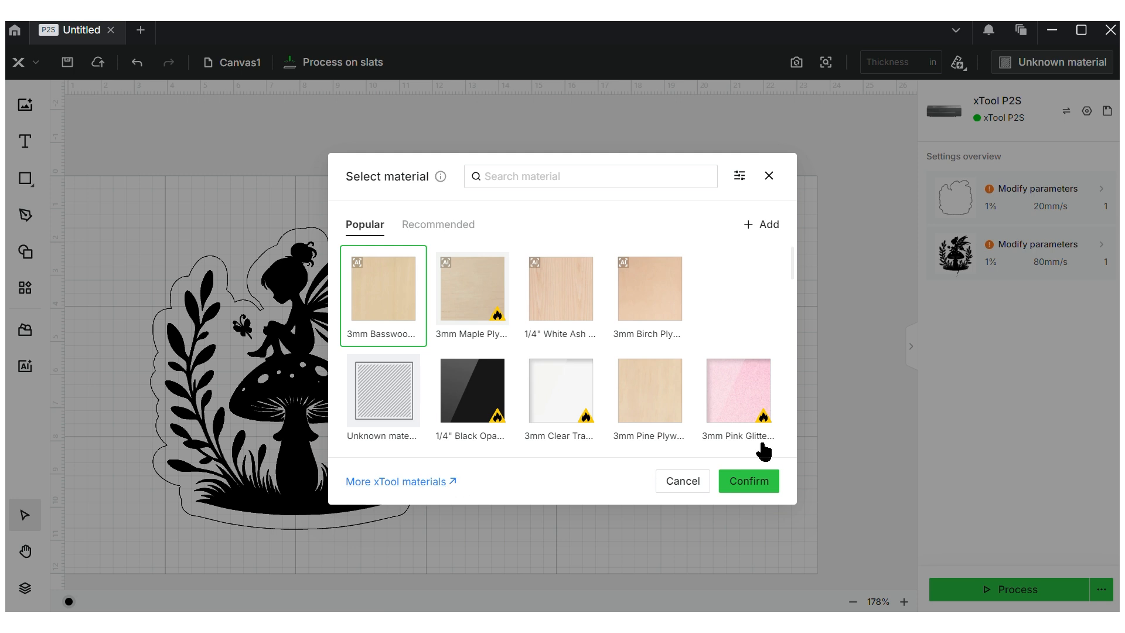
{"action": "left_click", "coordinate": [758, 483]}
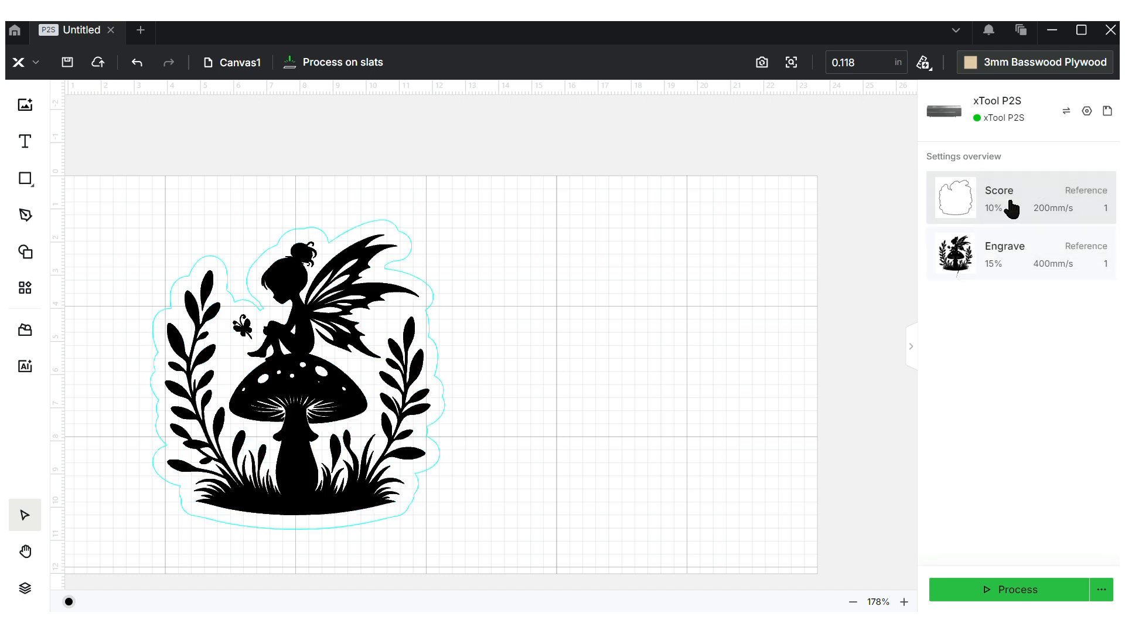
{"action": "left_click", "coordinate": [1011, 266]}
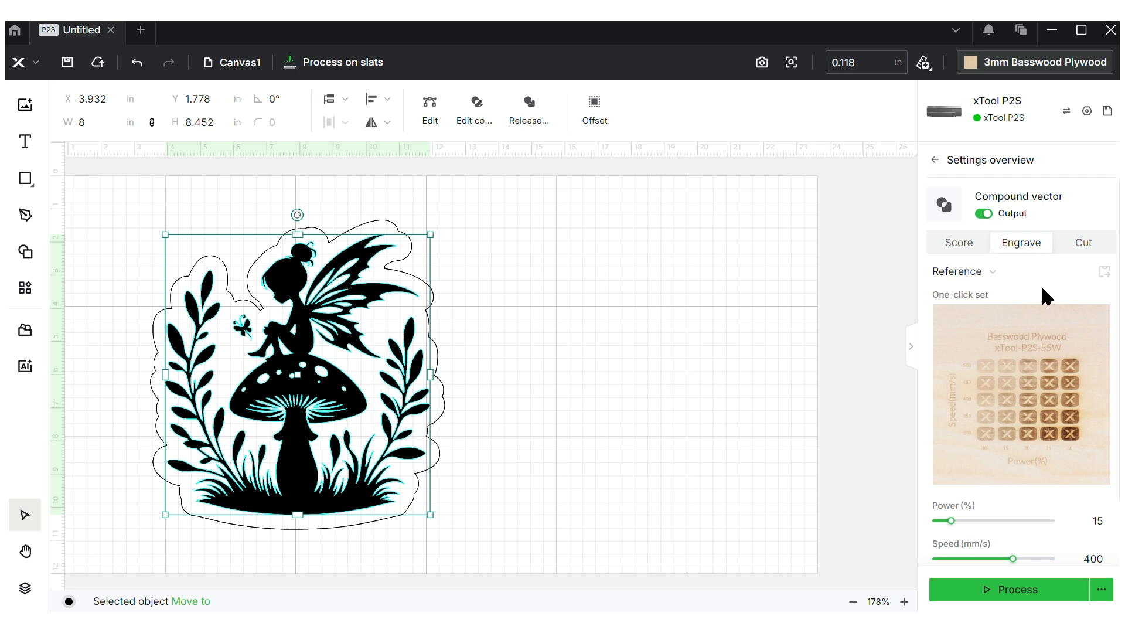
Apply the 25% power, 400 mm/s preset from the engraving test grid to the fairy
{"action": "left_click", "coordinate": [1052, 325]}
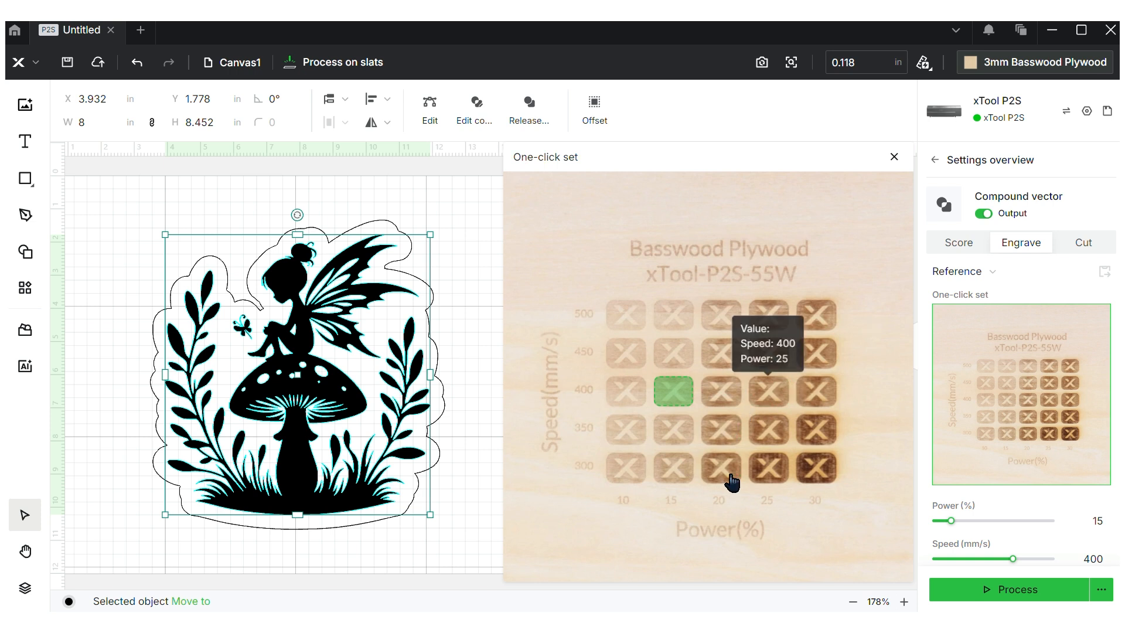
{"action": "left_click", "coordinate": [783, 406]}
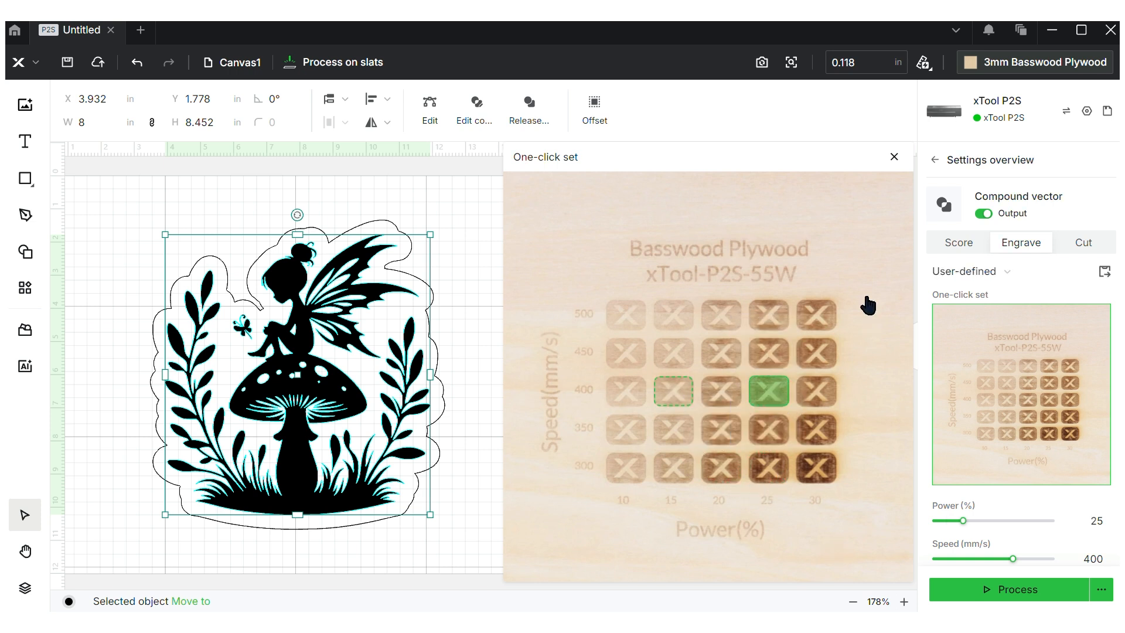
{"action": "left_click", "coordinate": [894, 157]}
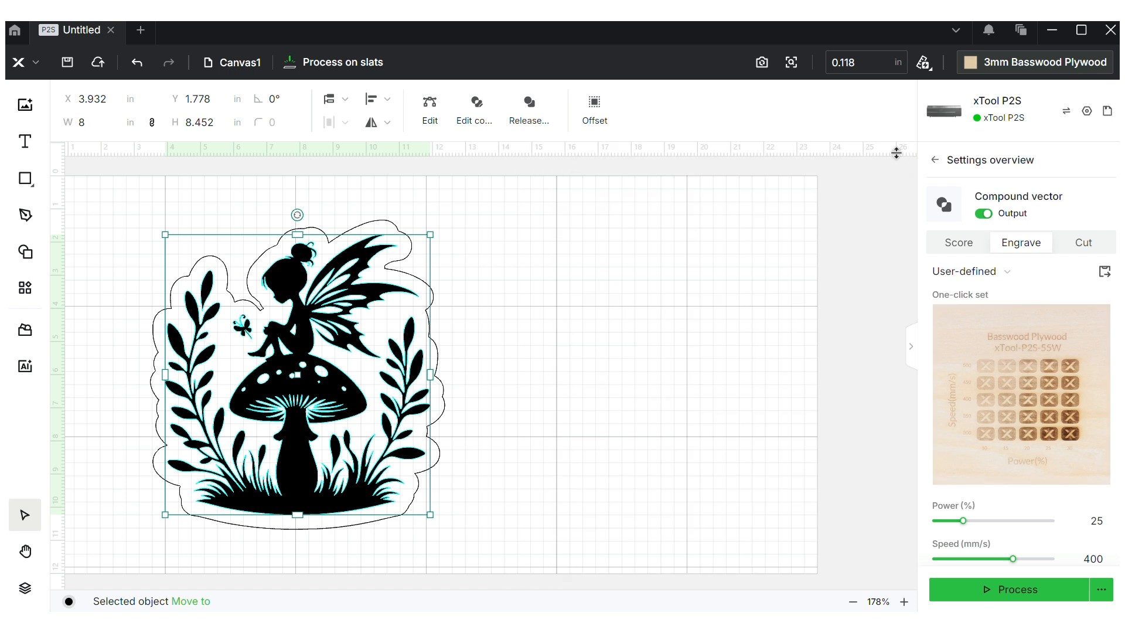
{"action": "left_click", "coordinate": [845, 240]}
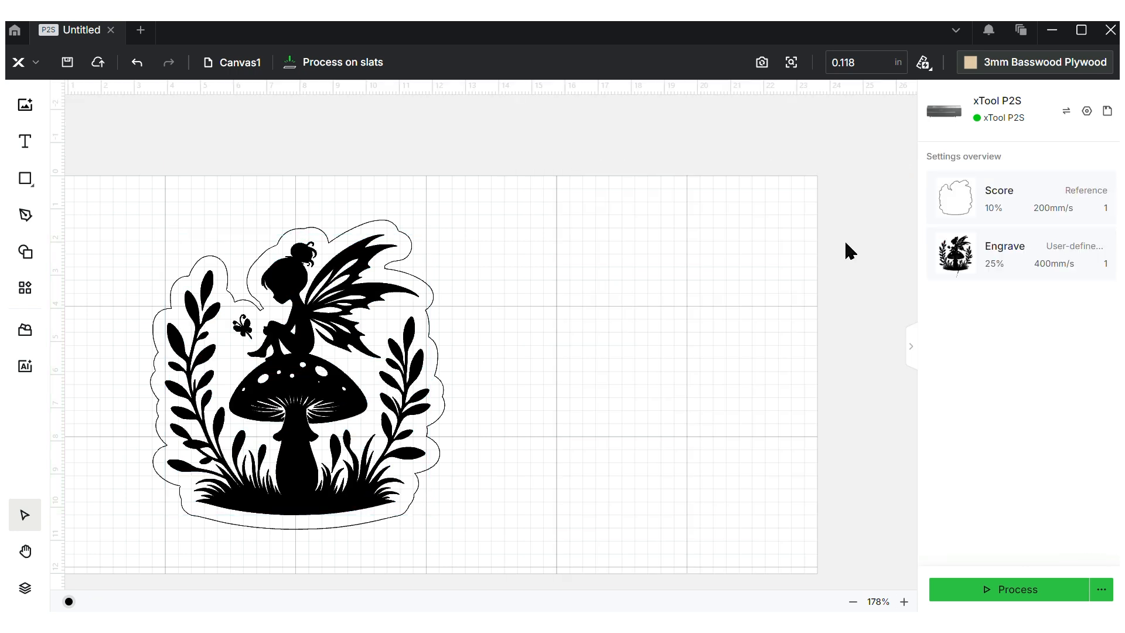
{"action": "left_click", "coordinate": [1011, 214]}
Make the offset outline a Cut at 60% power and 27 mm/s, then review all layers
{"action": "left_click", "coordinate": [1082, 246]}
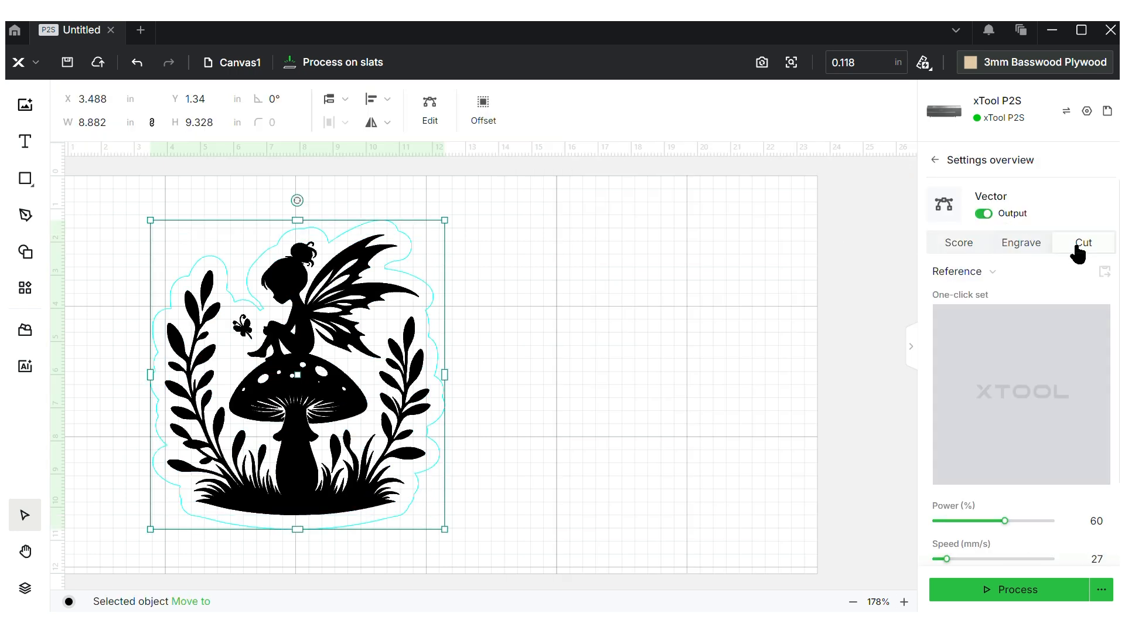
{"action": "left_click", "coordinate": [1080, 324]}
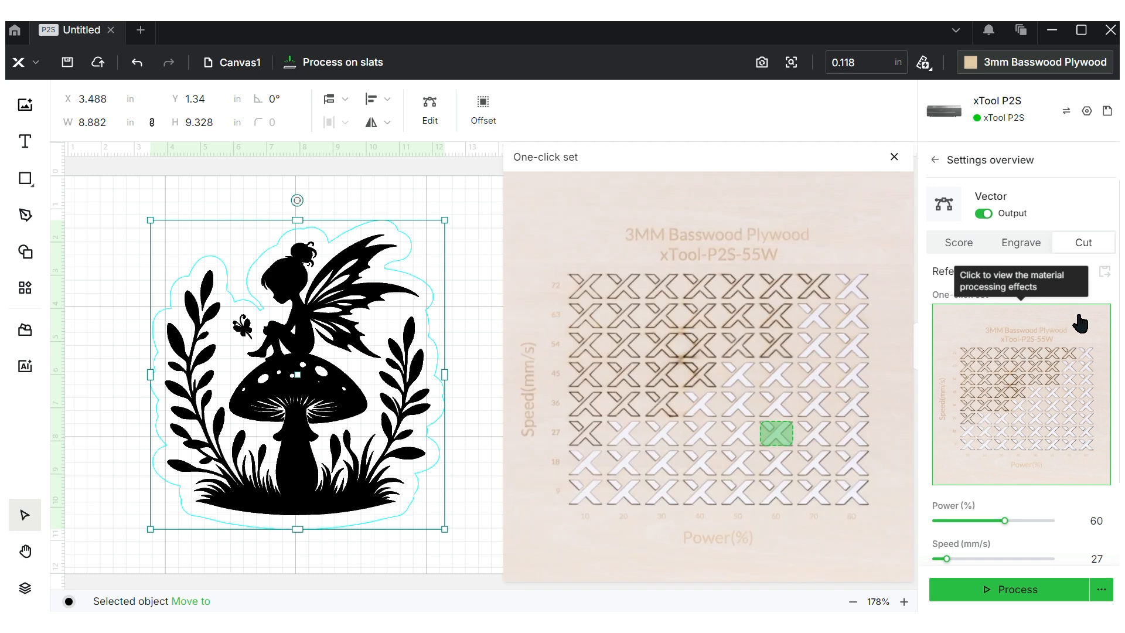
{"action": "mouse_move", "coordinate": [777, 436]}
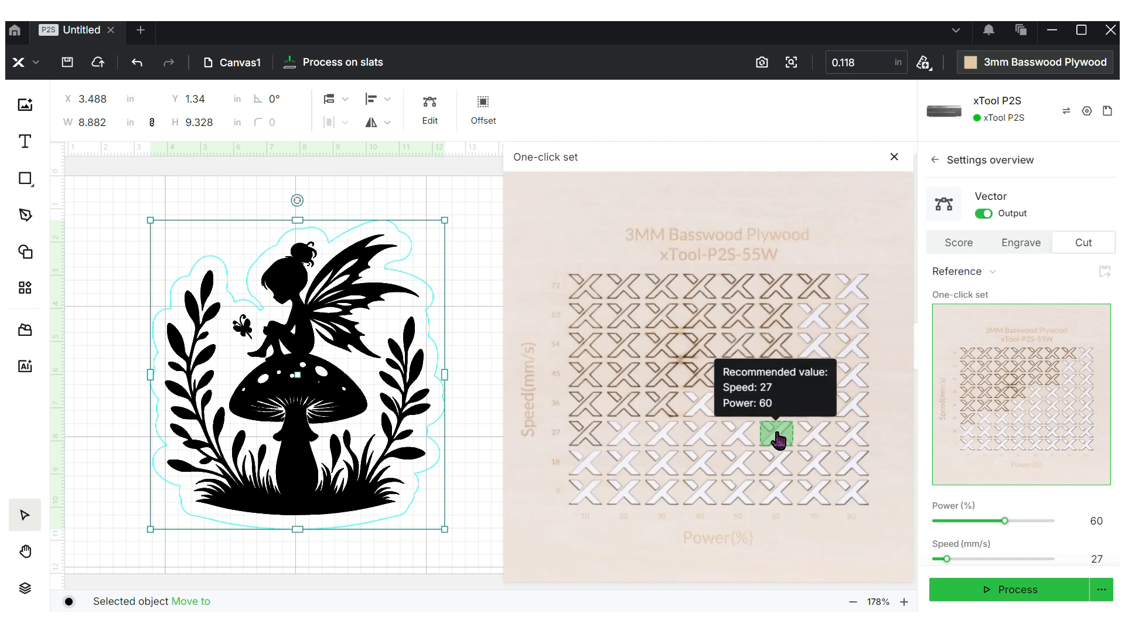
{"action": "left_click", "coordinate": [893, 157]}
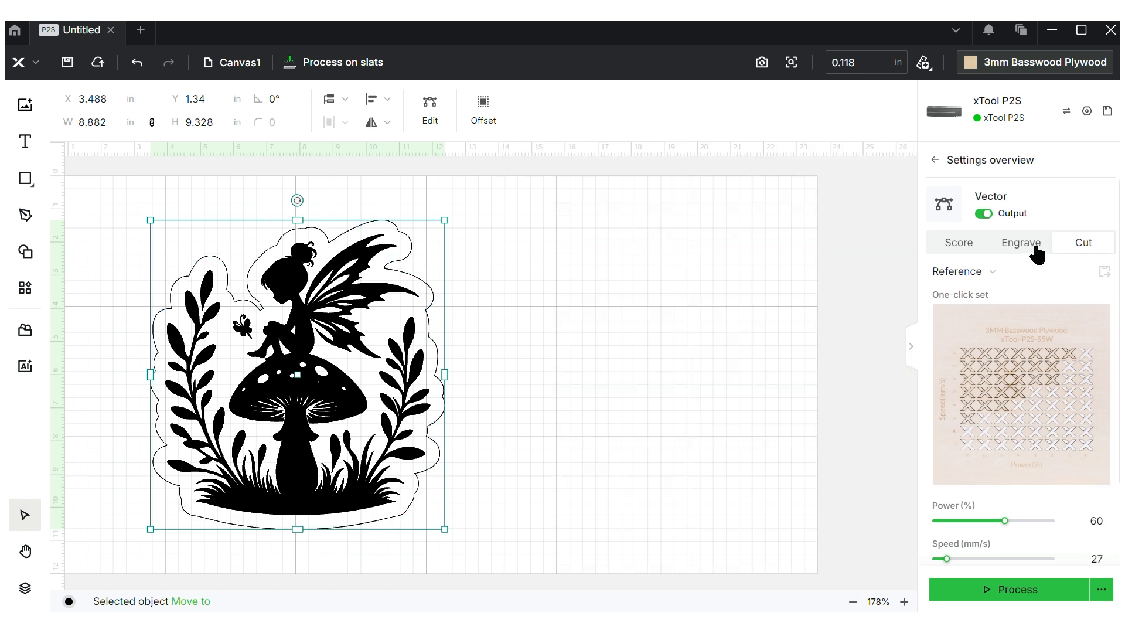
{"action": "scroll", "coordinate": [1035, 253], "scroll_direction": "down", "scroll_amount": 3}
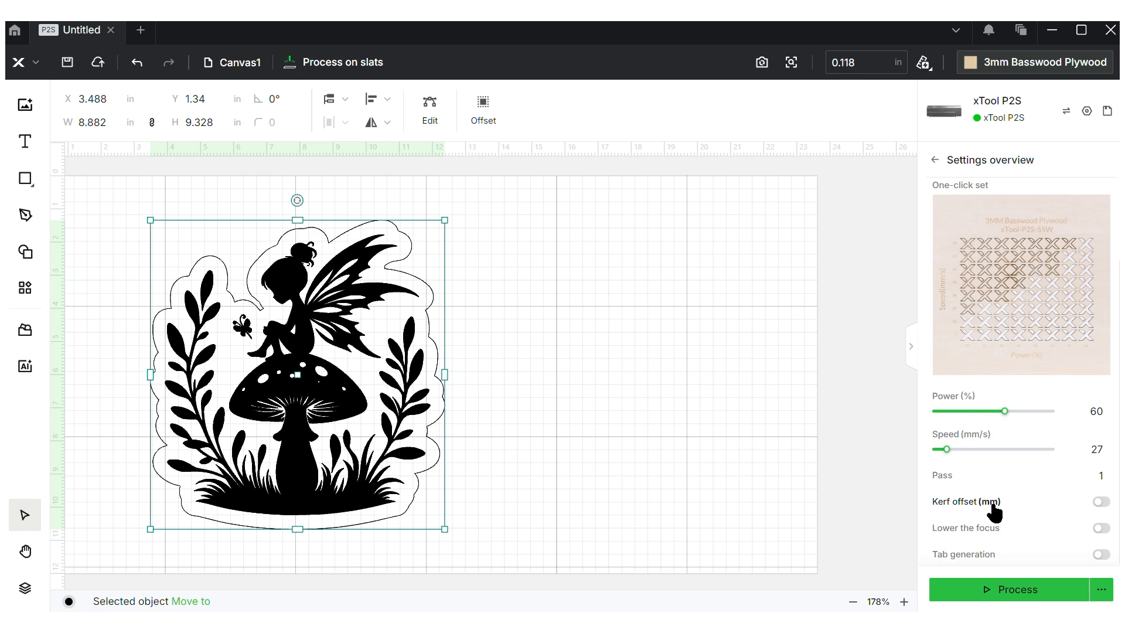
{"action": "mouse_move", "coordinate": [987, 560]}
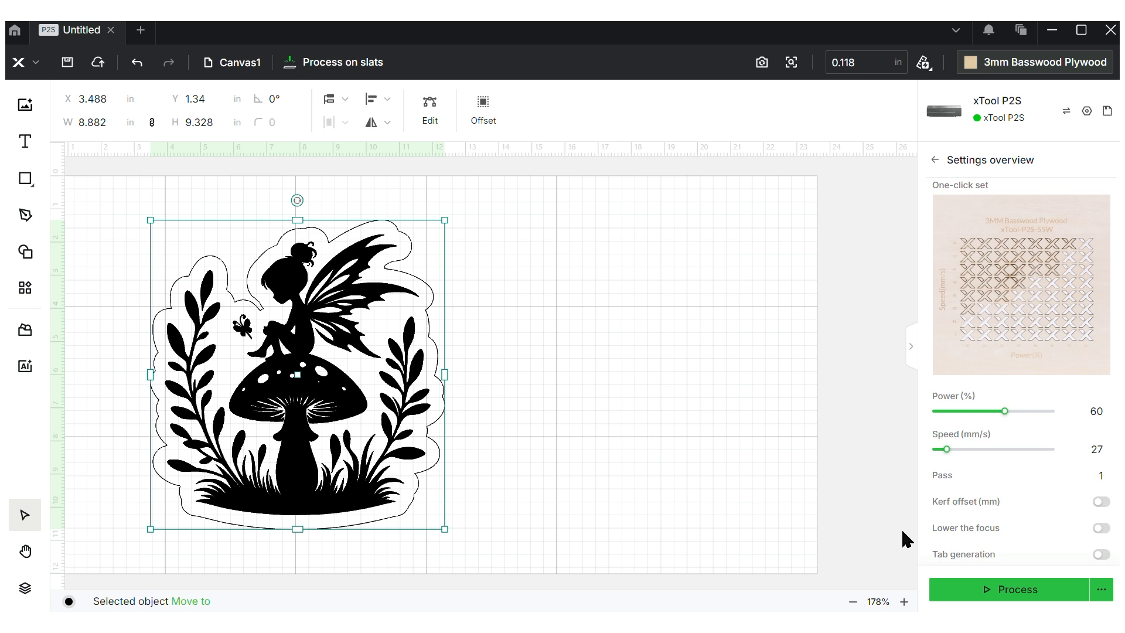
{"action": "left_click", "coordinate": [854, 321]}
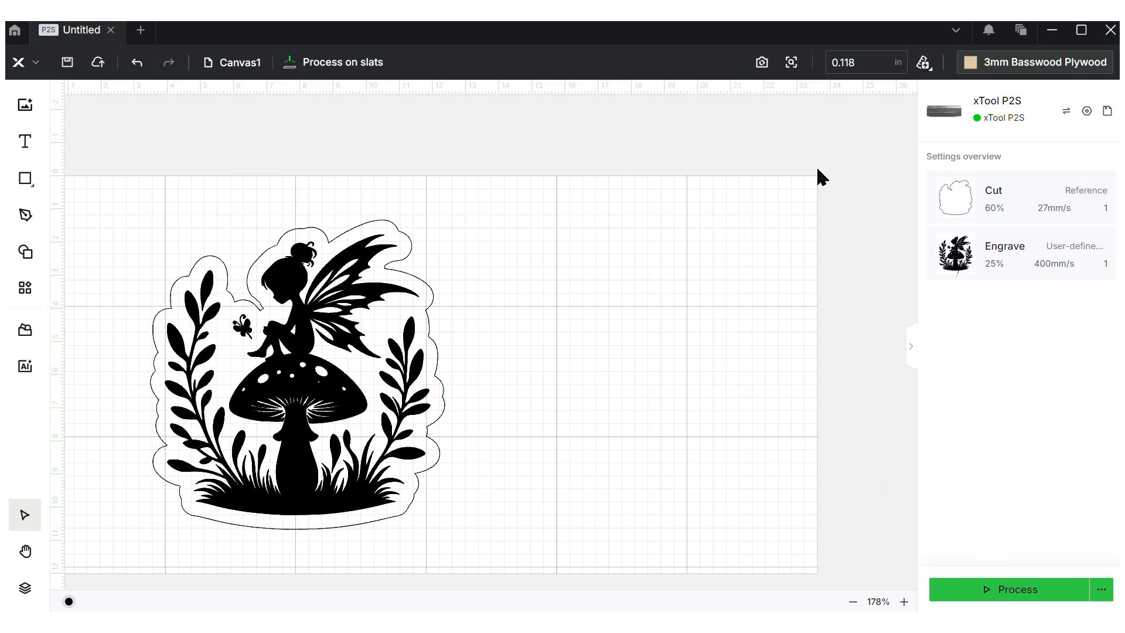
Refresh the camera photo, shrink the fairy to about 4.05 × 4.25 in and place it on the wood
{"action": "mouse_move", "coordinate": [766, 72]}
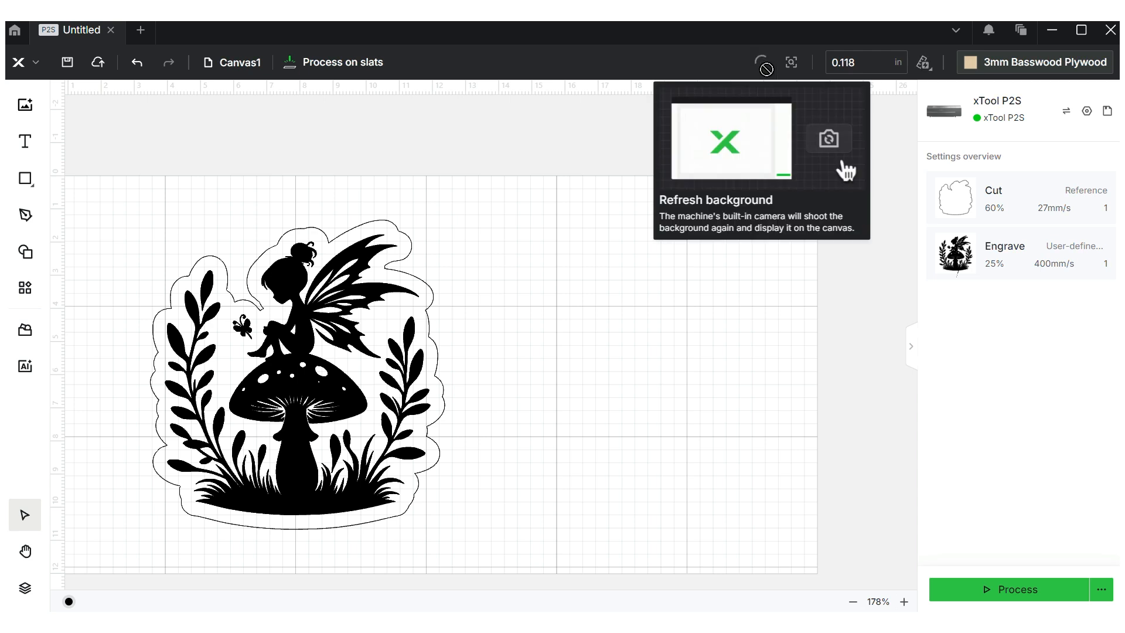
{"action": "left_click", "coordinate": [829, 144]}
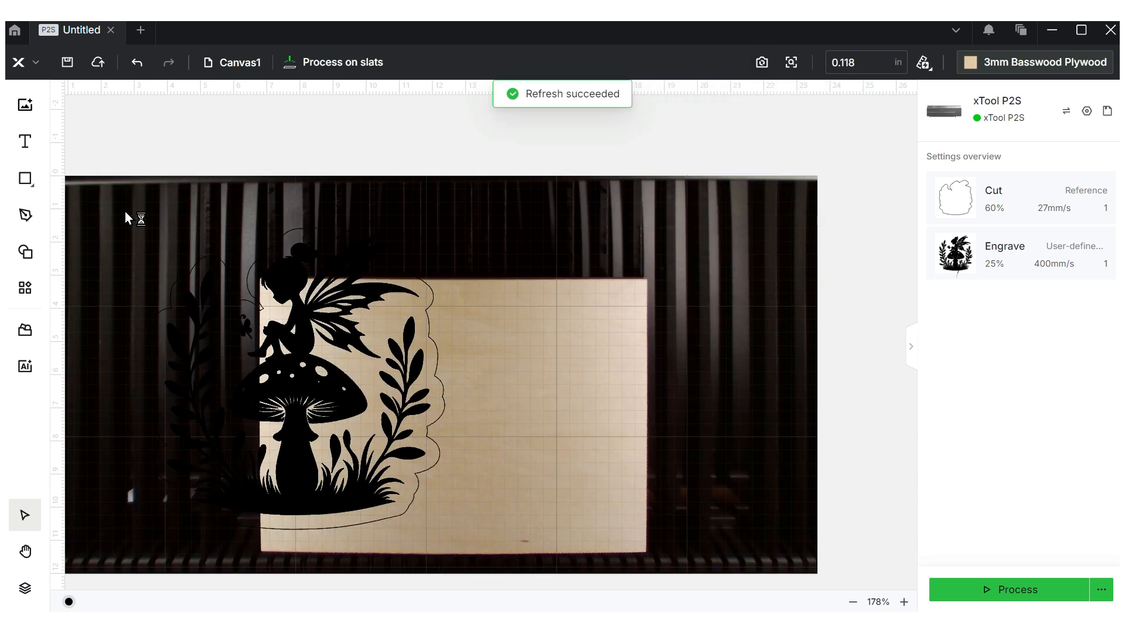
{"action": "left_click_drag", "start_coordinate": [125, 212], "coordinate": [542, 577]}
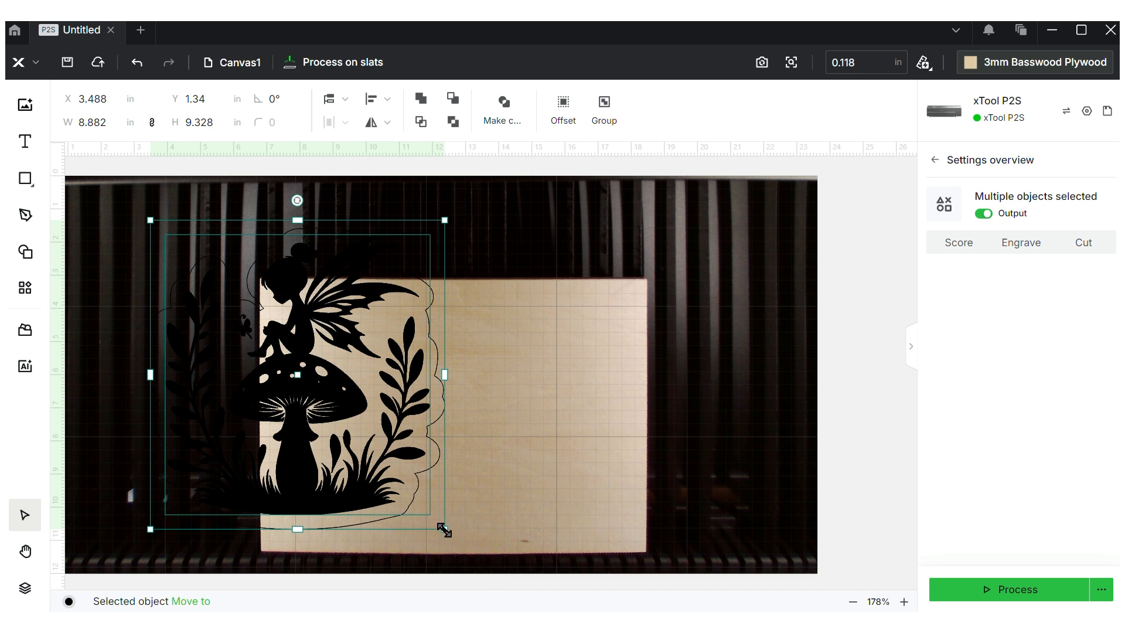
{"action": "left_click_drag", "start_coordinate": [443, 529], "coordinate": [222, 366]}
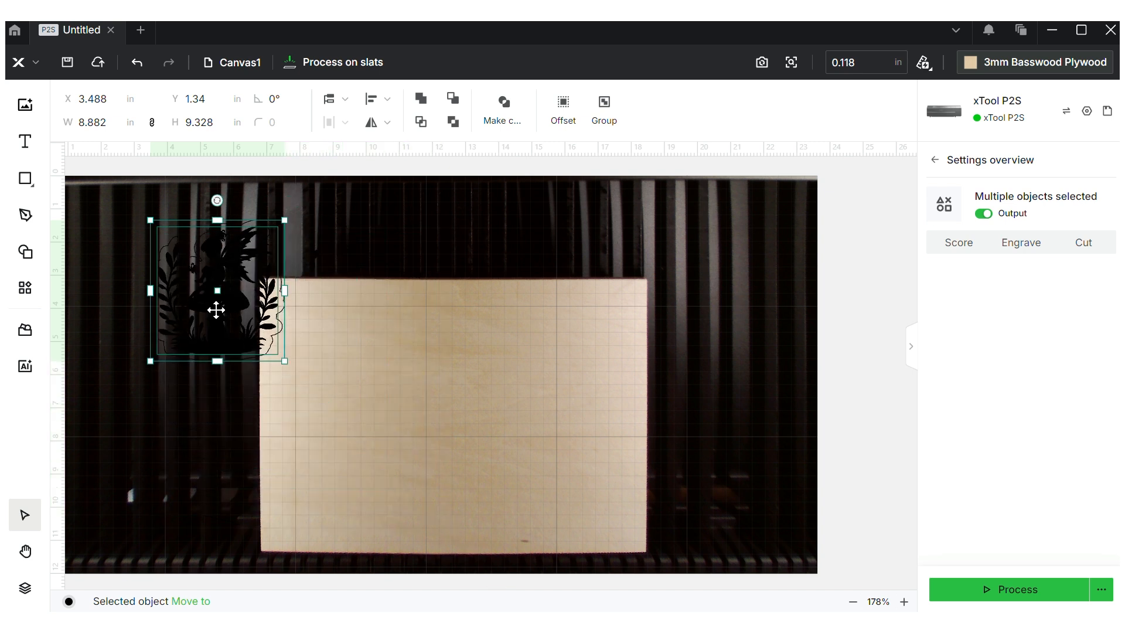
{"action": "left_click_drag", "start_coordinate": [214, 293], "coordinate": [331, 361]}
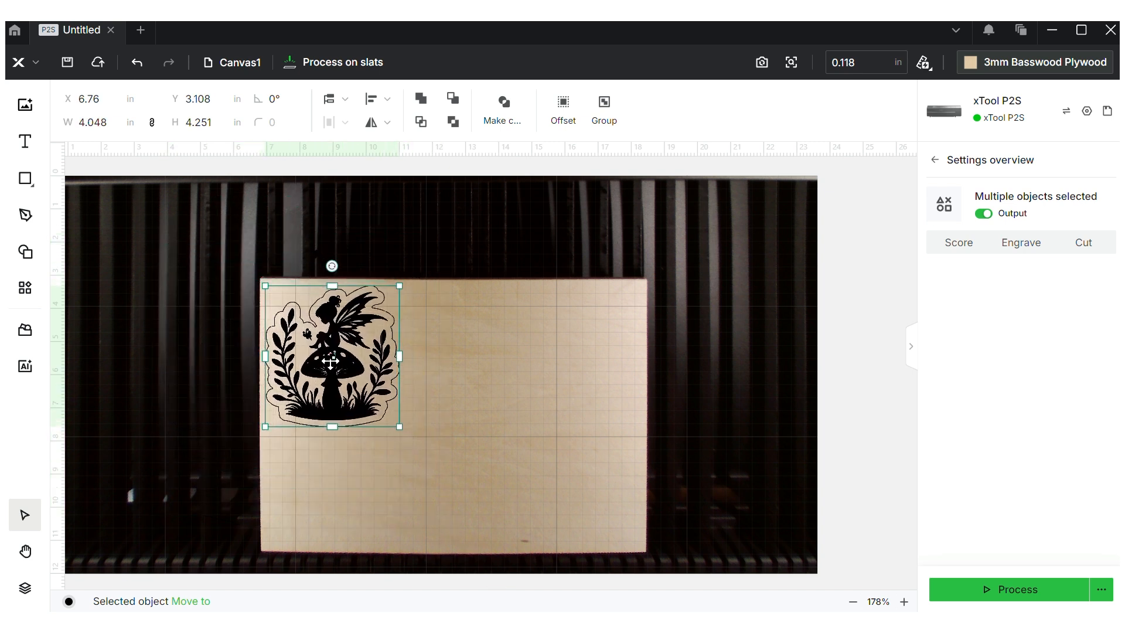
Take a close-up camera shot beside the design, then delete that close view
{"action": "left_click", "coordinate": [796, 67]}
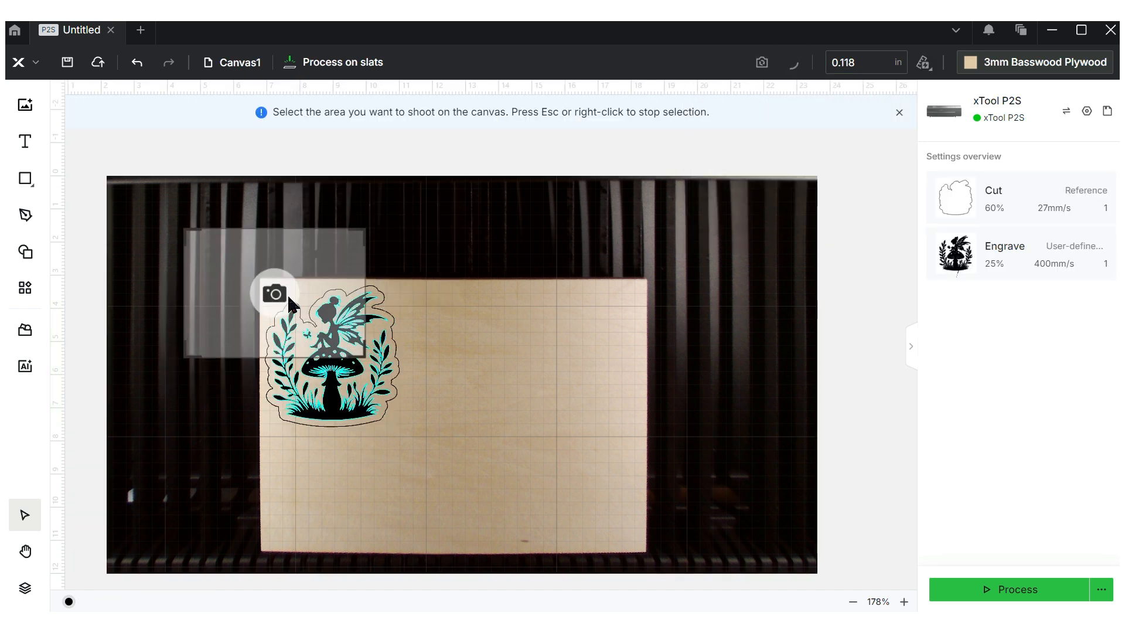
{"action": "left_click", "coordinate": [305, 311]}
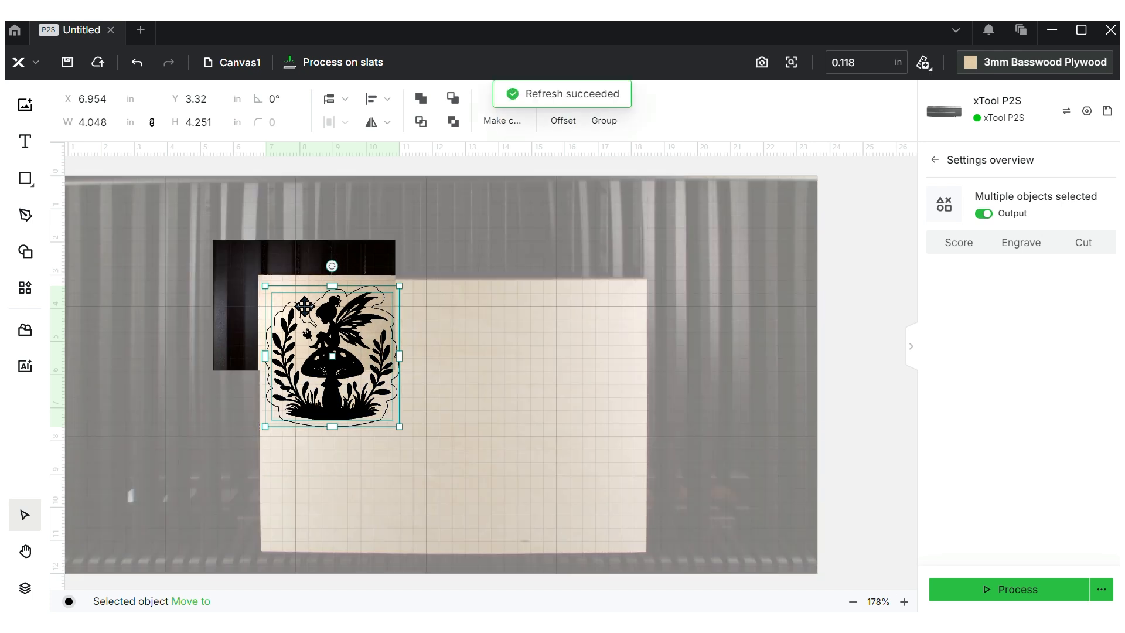
{"action": "left_click", "coordinate": [377, 254]}
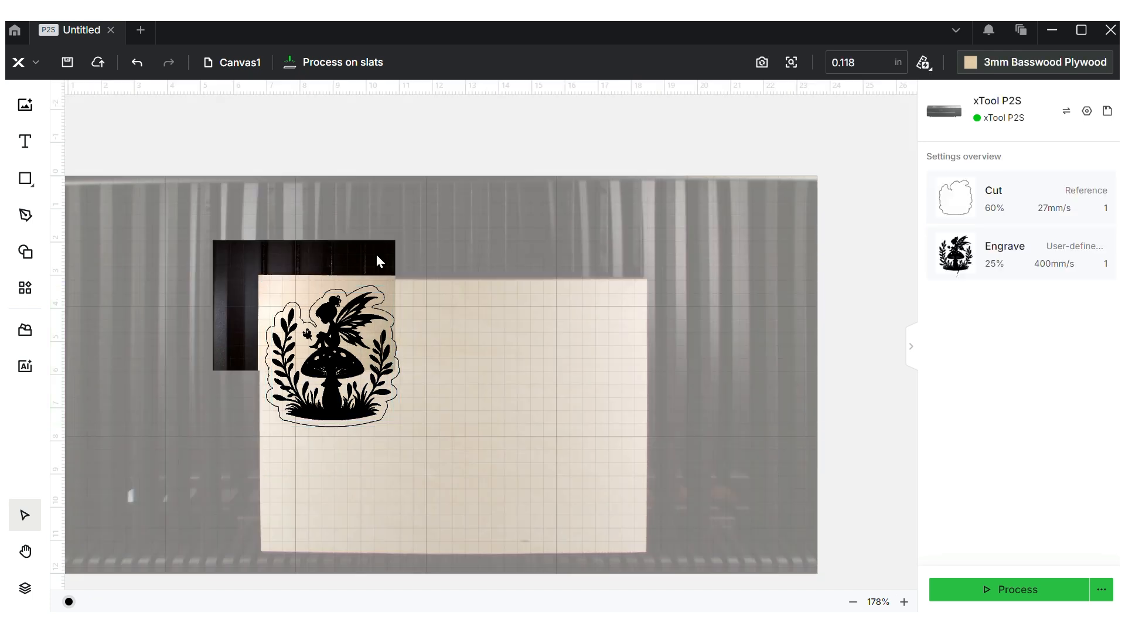
{"action": "right_click", "coordinate": [376, 254]}
{"action": "left_click", "coordinate": [415, 436]}
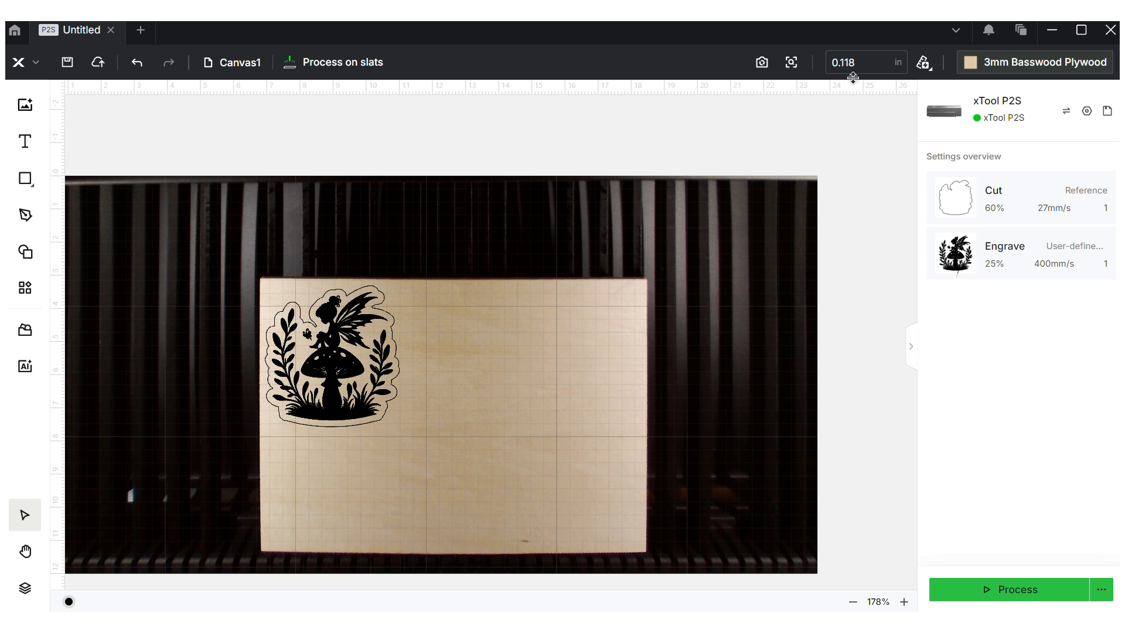
Quick-measure the wood thickness to 0.155 in and check the fairy's Engrave settings
{"action": "left_click", "coordinate": [925, 65]}
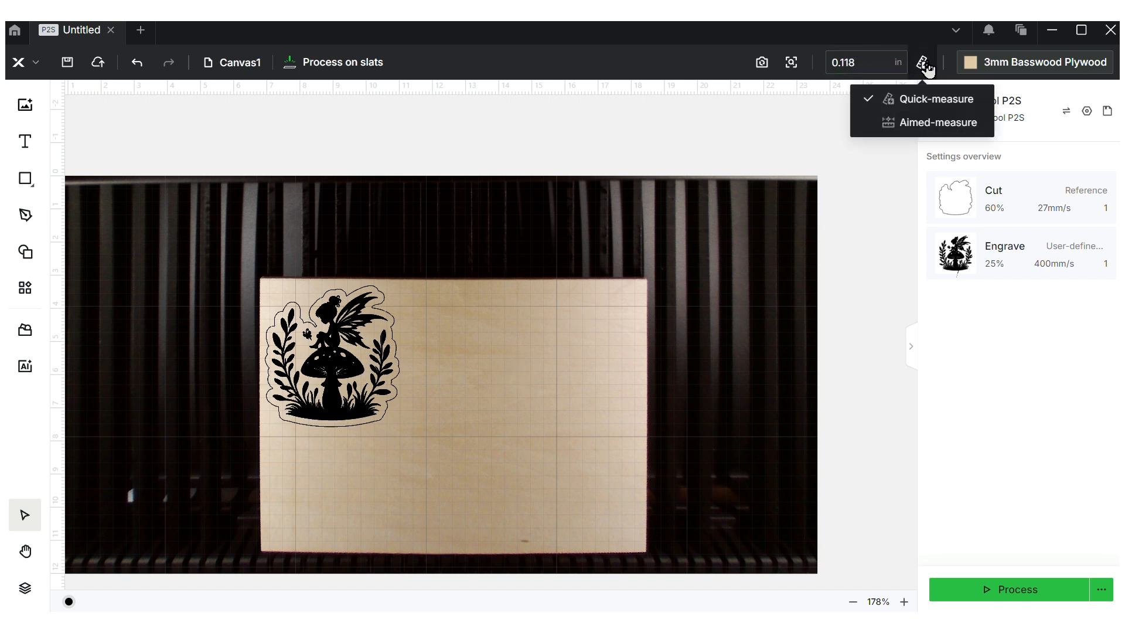
{"action": "left_click", "coordinate": [927, 107]}
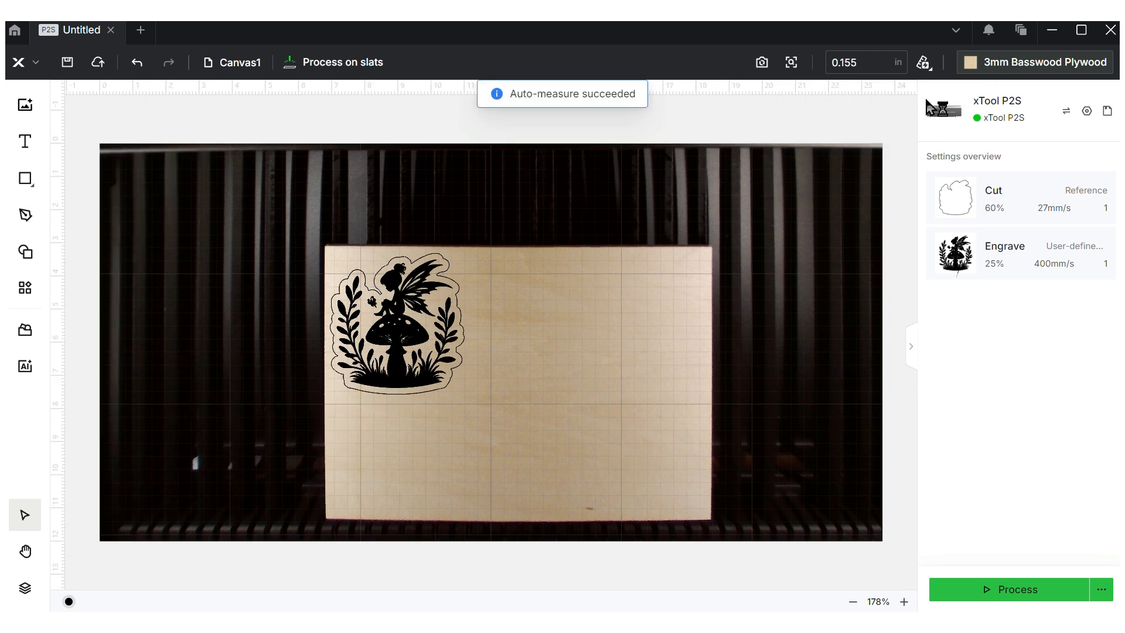
{"action": "left_click", "coordinate": [1008, 266]}
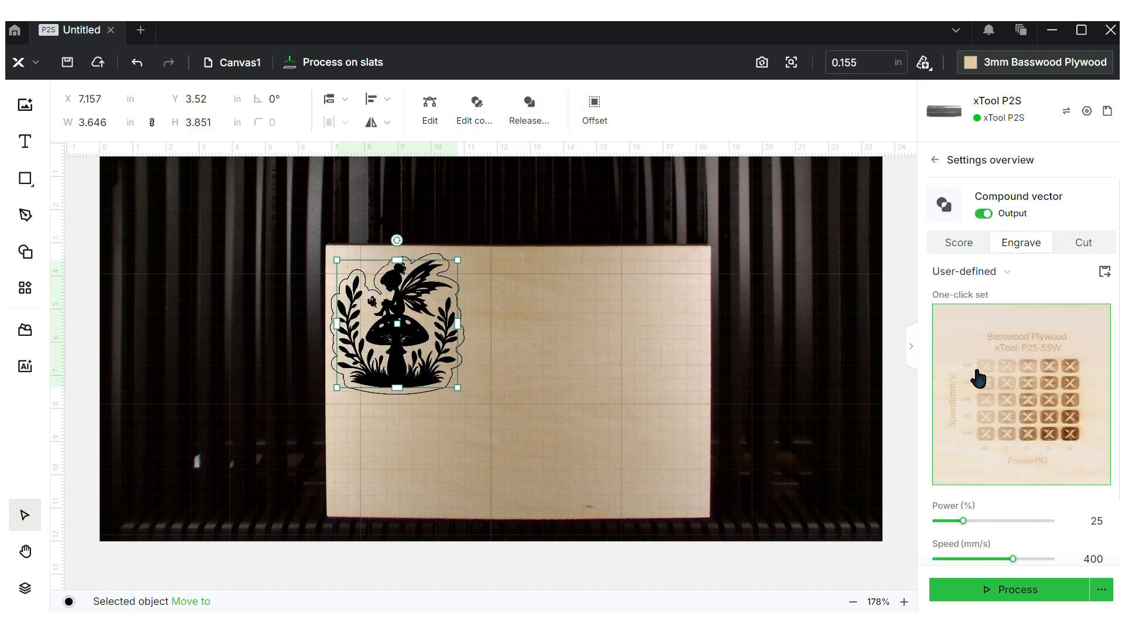
{"action": "left_click", "coordinate": [803, 312]}
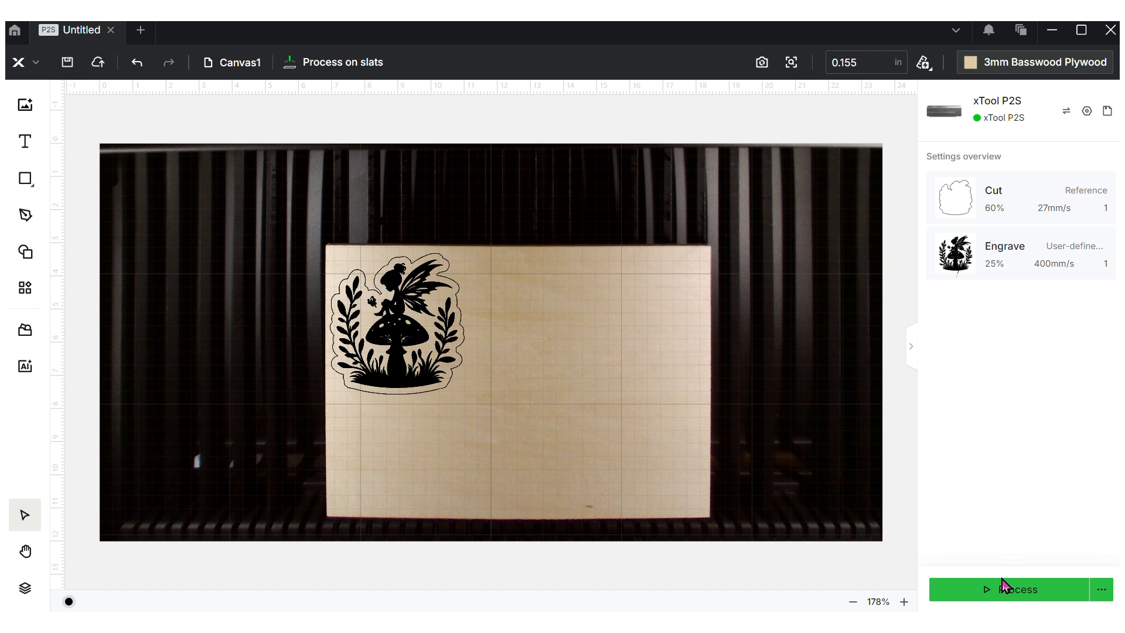
Preview the toolpath at 20x, run the 7:35 job, and acknowledge its completion
{"action": "left_click", "coordinate": [998, 599]}
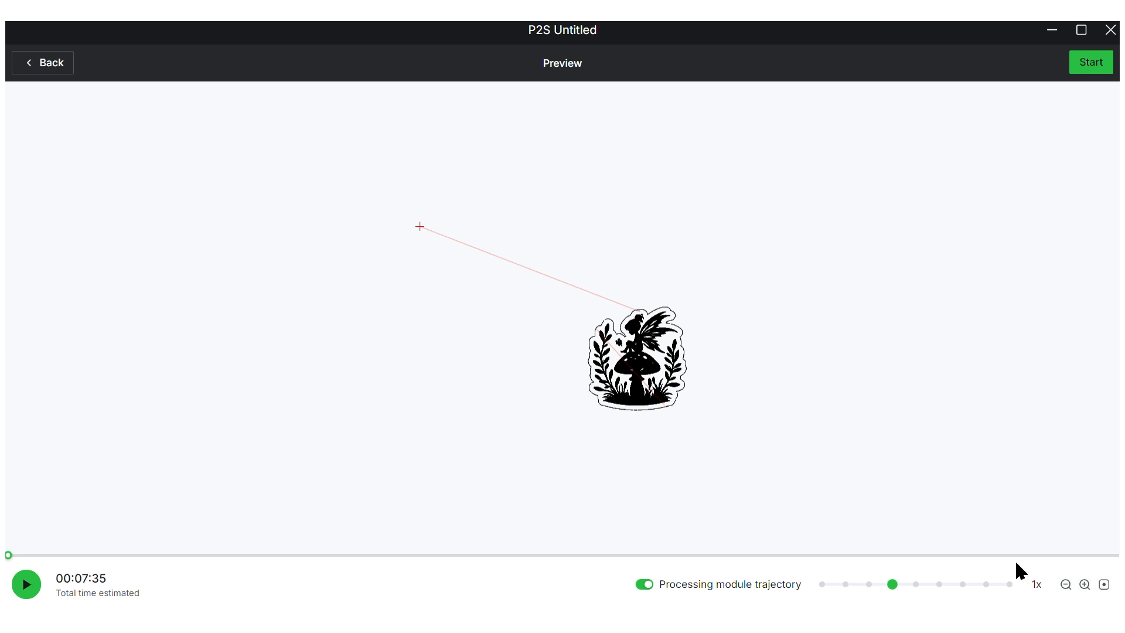
{"action": "left_click", "coordinate": [986, 584]}
{"action": "left_click", "coordinate": [14, 588]}
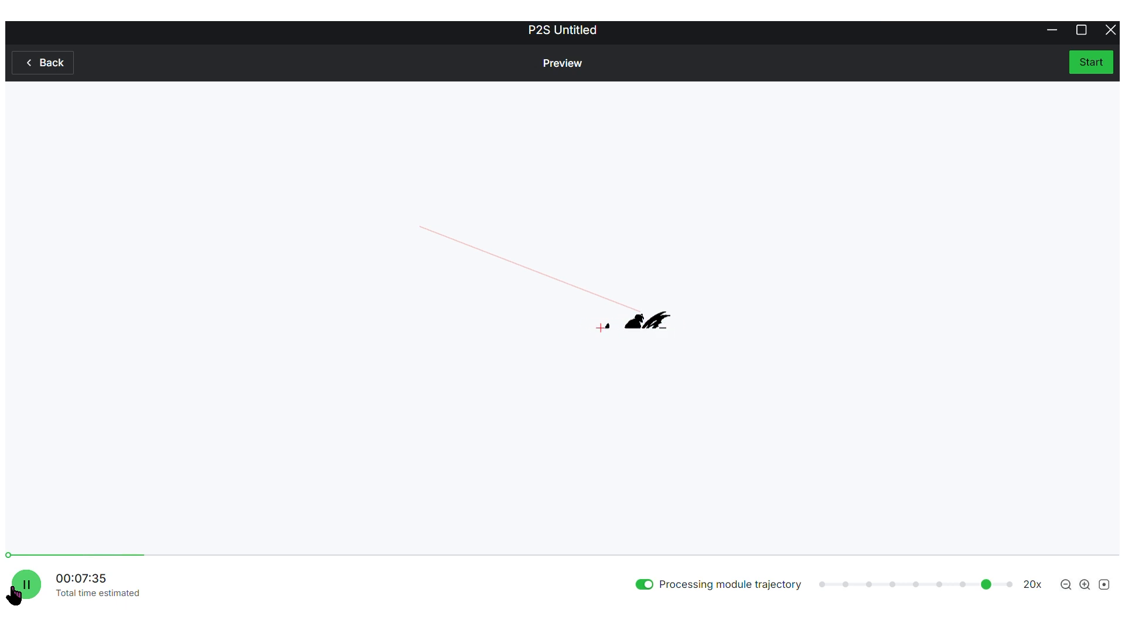
{"action": "left_click", "coordinate": [14, 588]}
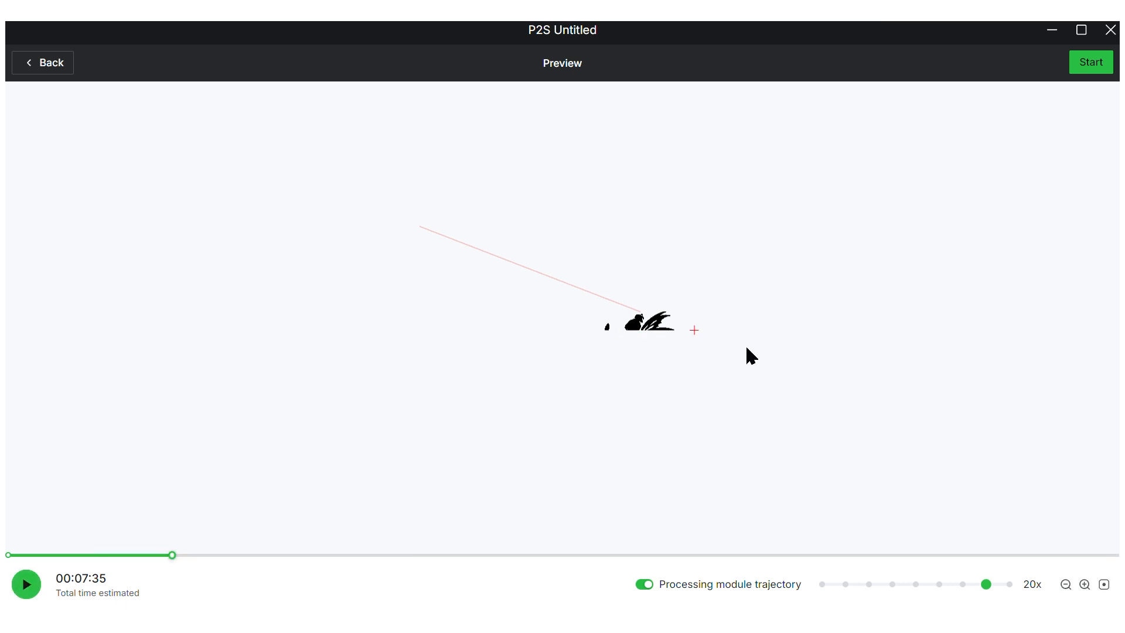
{"action": "left_click", "coordinate": [1089, 64]}
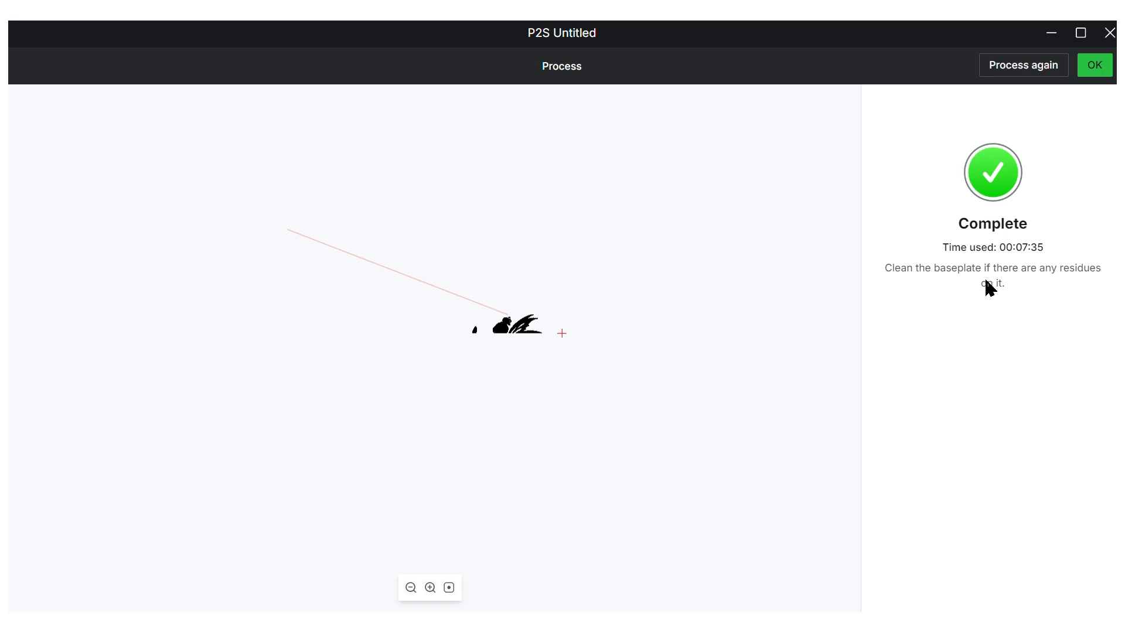
{"action": "left_click", "coordinate": [1091, 68]}
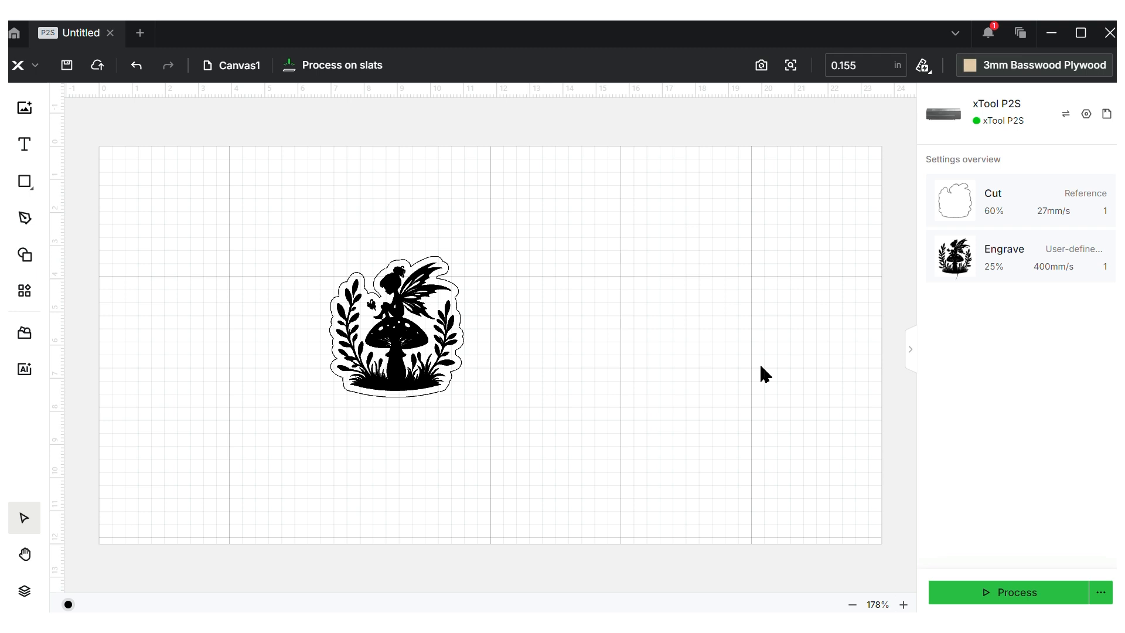
Save the fairy project locally and select the fairy design
{"action": "left_click", "coordinate": [71, 74]}
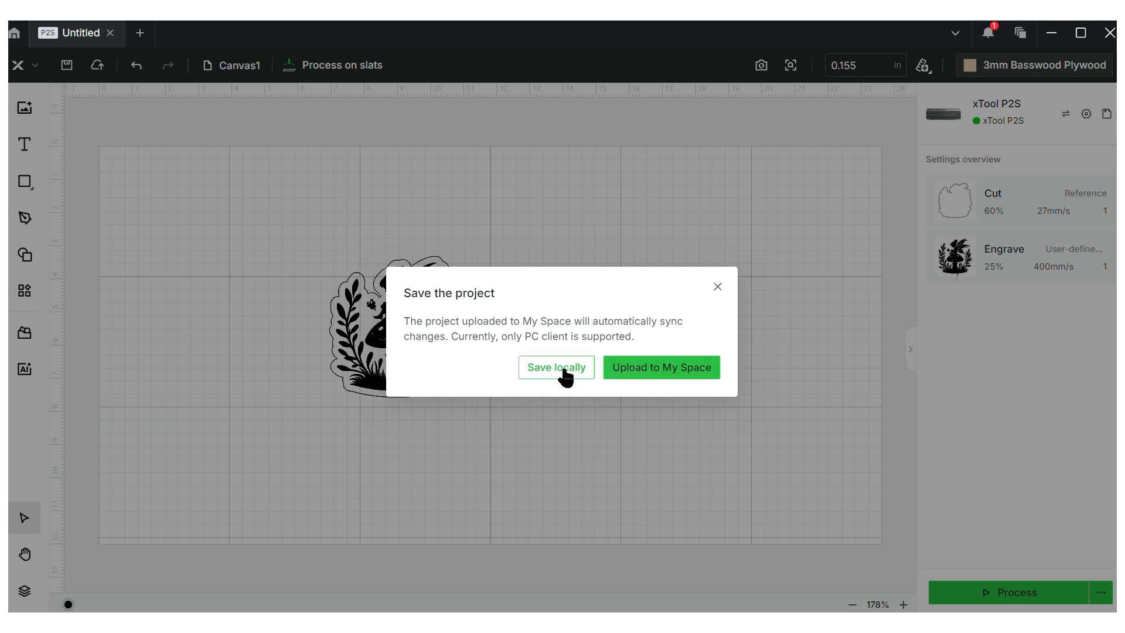
{"action": "left_click", "coordinate": [718, 287]}
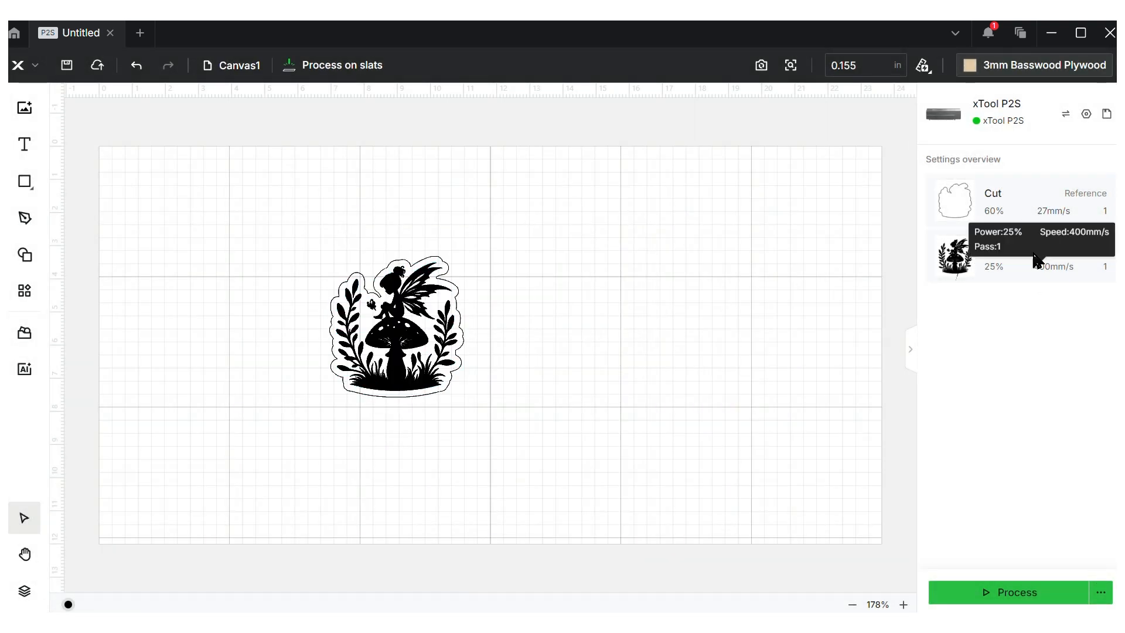
{"action": "left_click", "coordinate": [1021, 277]}
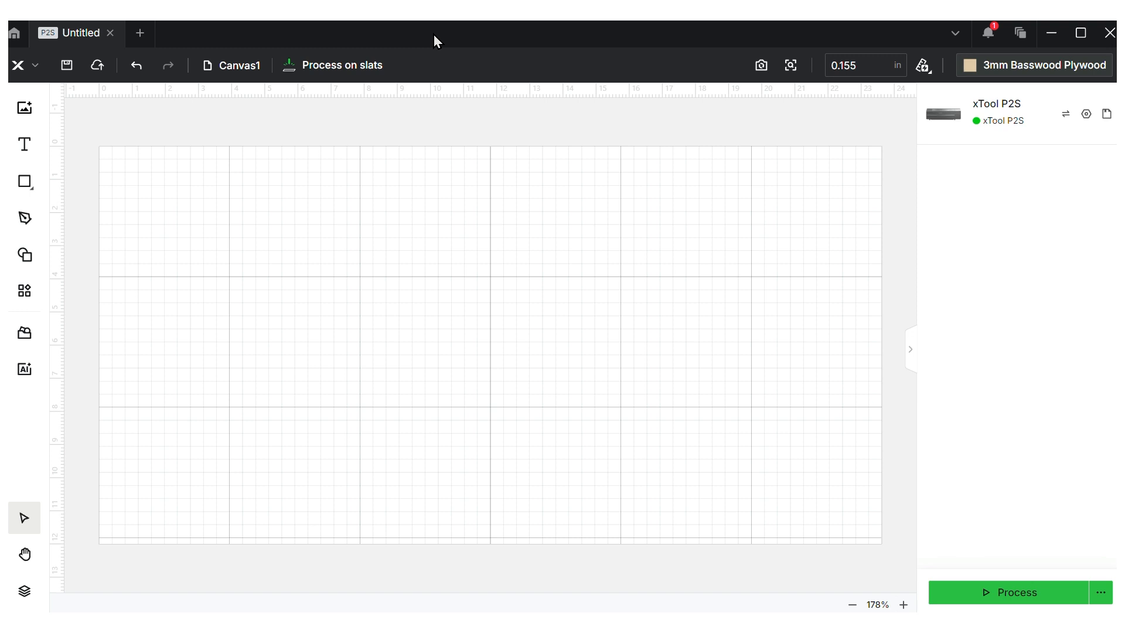
Import a cat image and move it toward the canvas's left edge
{"action": "left_click", "coordinate": [30, 109]}
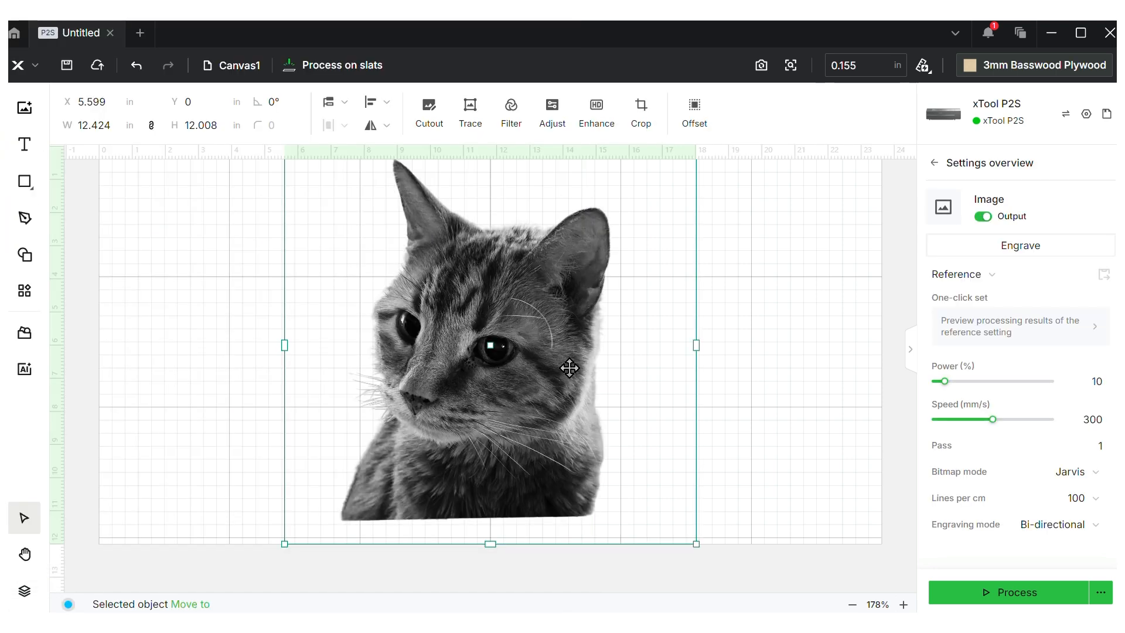
{"action": "left_click_drag", "start_coordinate": [569, 368], "coordinate": [396, 373]}
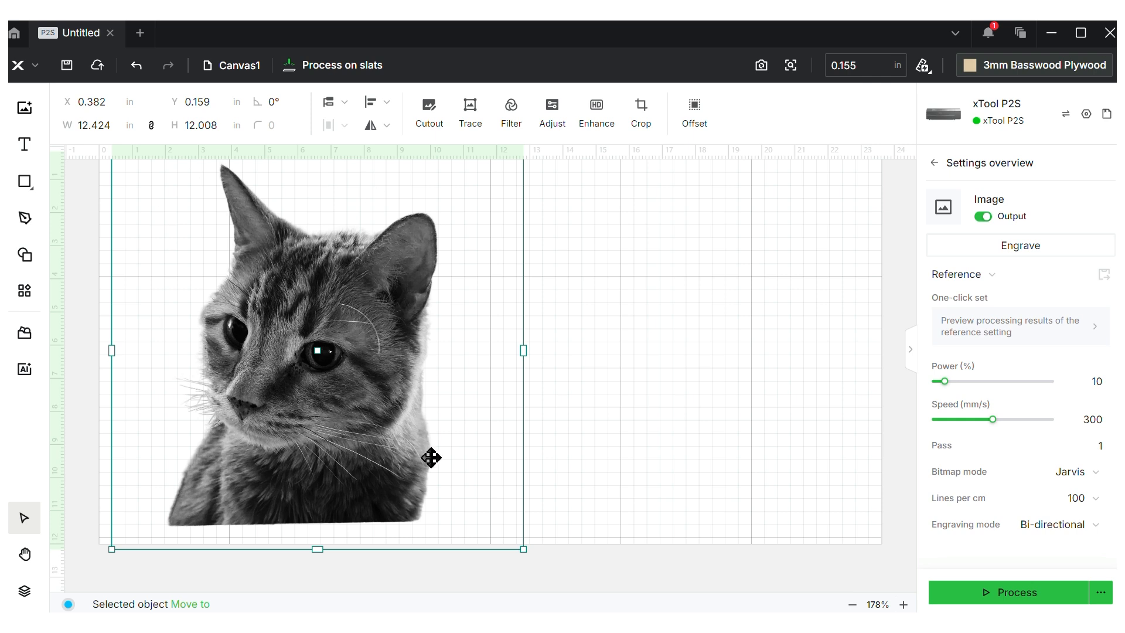
{"action": "left_click", "coordinate": [627, 387]}
Paste the colour cat photo and start Cutout on it for an automatic preview
{"action": "key", "text": "ctrl+v"}
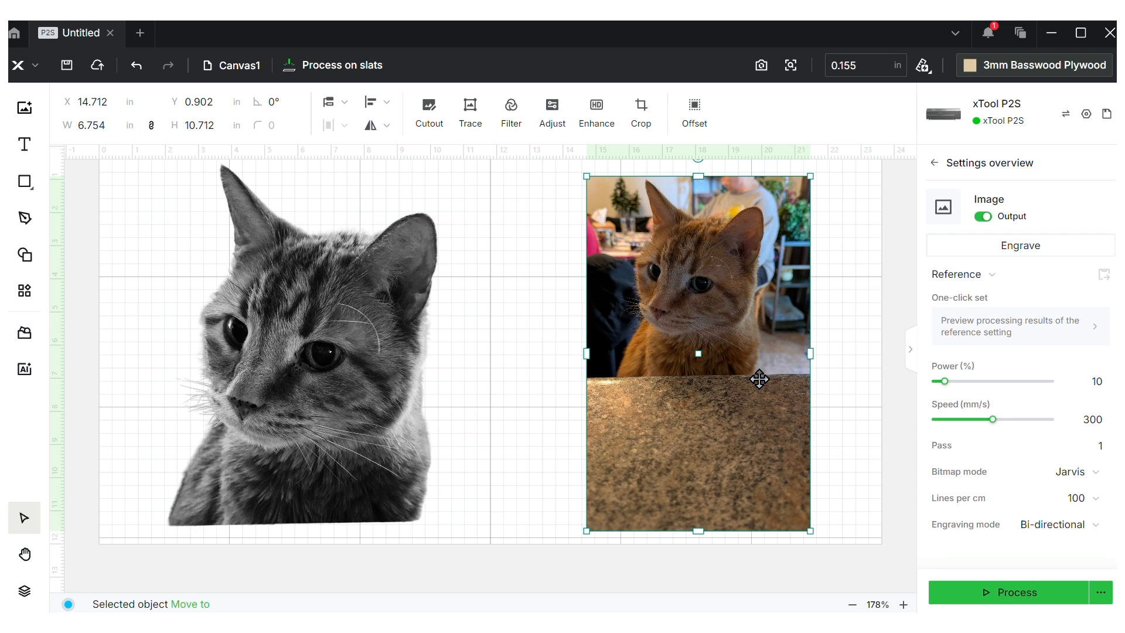
{"action": "left_click", "coordinate": [561, 254]}
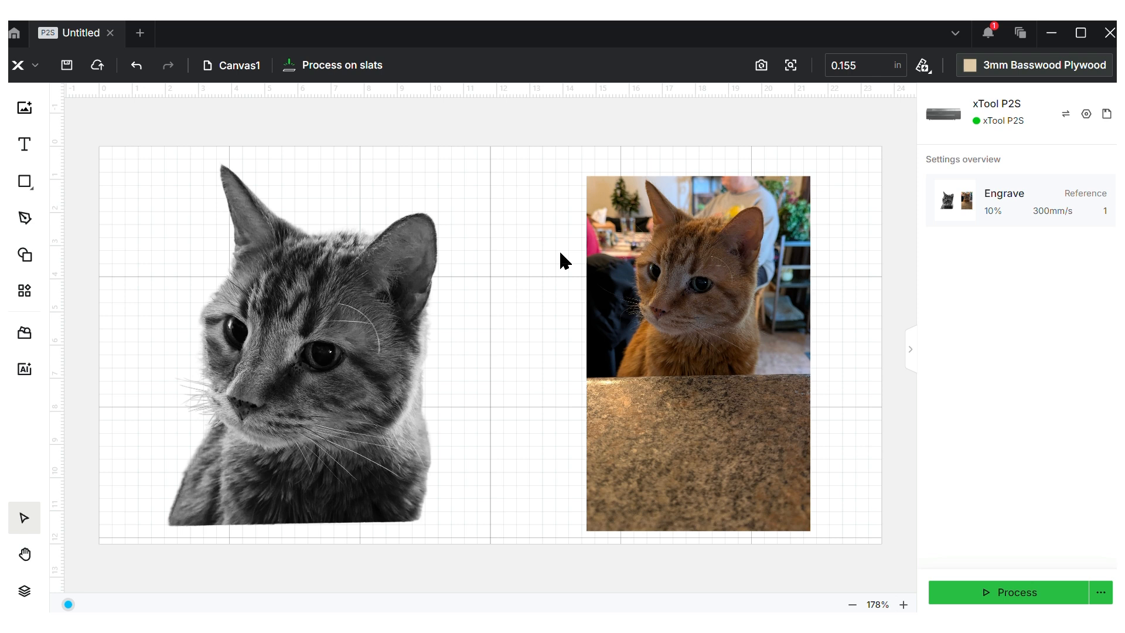
{"action": "left_click", "coordinate": [684, 287]}
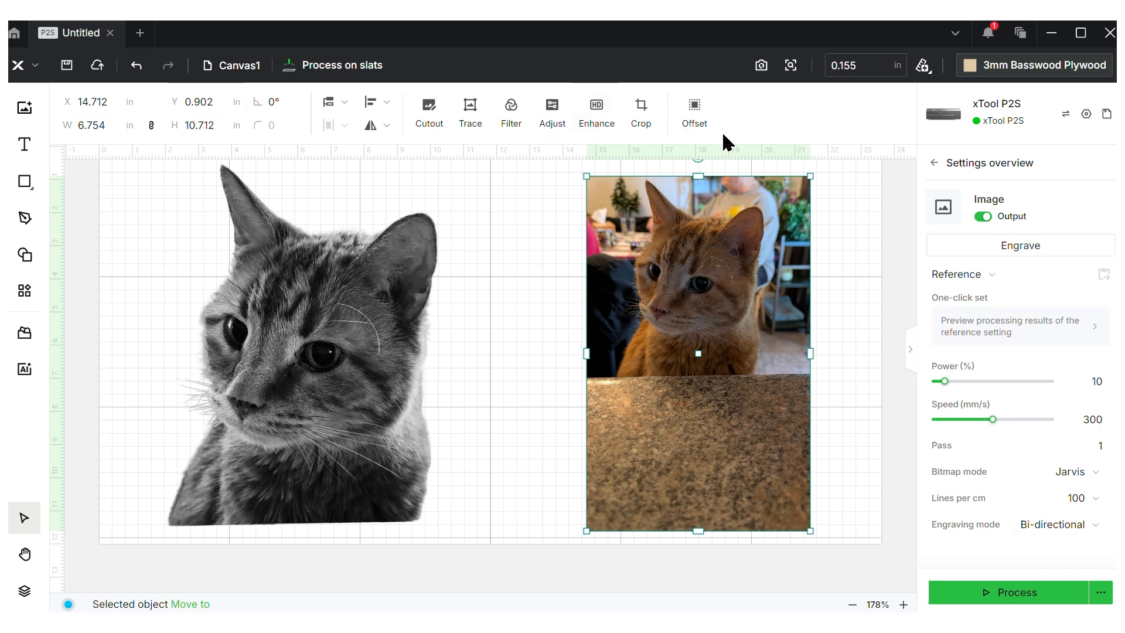
{"action": "left_click", "coordinate": [431, 113]}
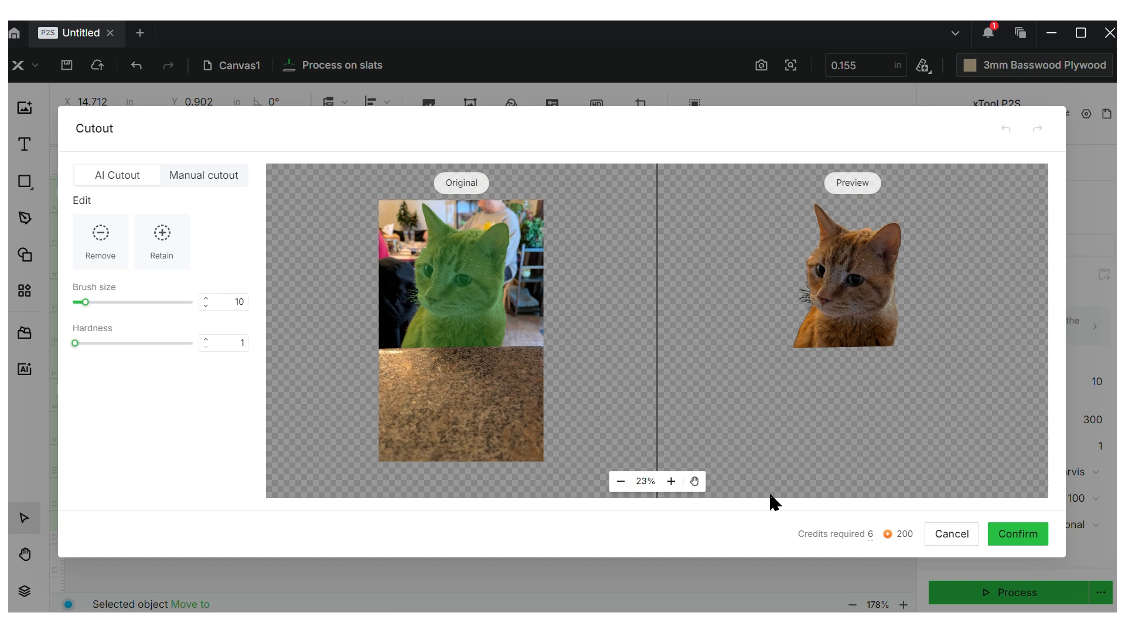
In Manual cutout, erase countertop and use Magic wand with Contiguous off
{"action": "left_click", "coordinate": [227, 182]}
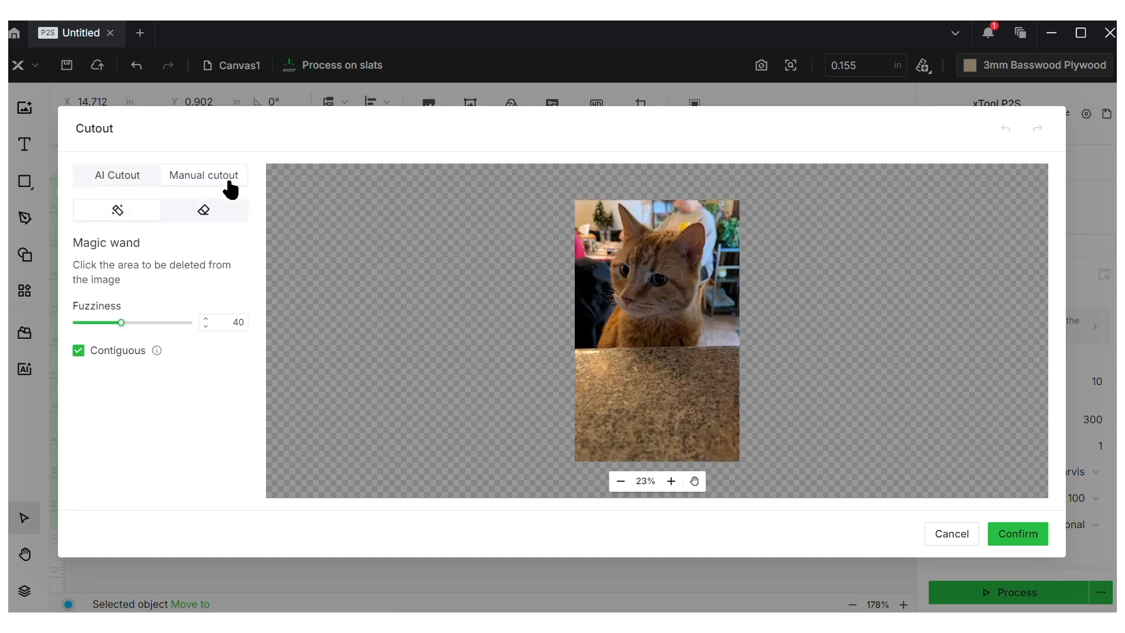
{"action": "left_click", "coordinate": [211, 210]}
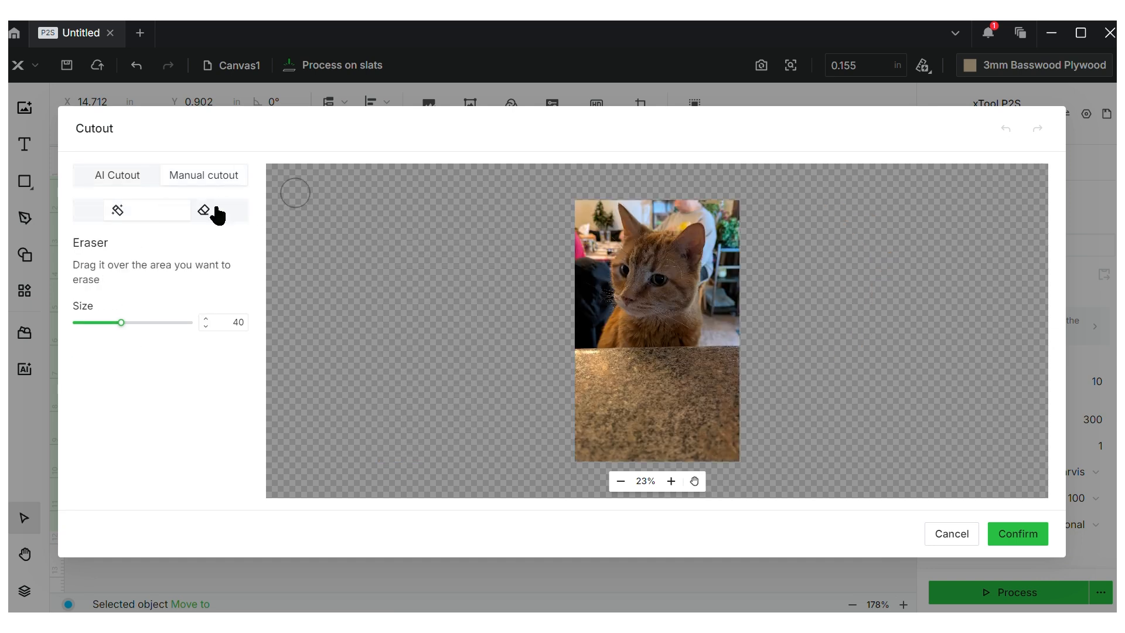
{"action": "mouse_move", "coordinate": [629, 420]}
{"action": "left_mouse_down"}
{"action": "mouse_move", "coordinate": [801, 409]}
{"action": "mouse_move", "coordinate": [620, 415]}
{"action": "mouse_move", "coordinate": [562, 391]}
{"action": "mouse_move", "coordinate": [573, 429]}
{"action": "mouse_move", "coordinate": [722, 411]}
{"action": "mouse_move", "coordinate": [750, 396]}
{"action": "left_mouse_up"}
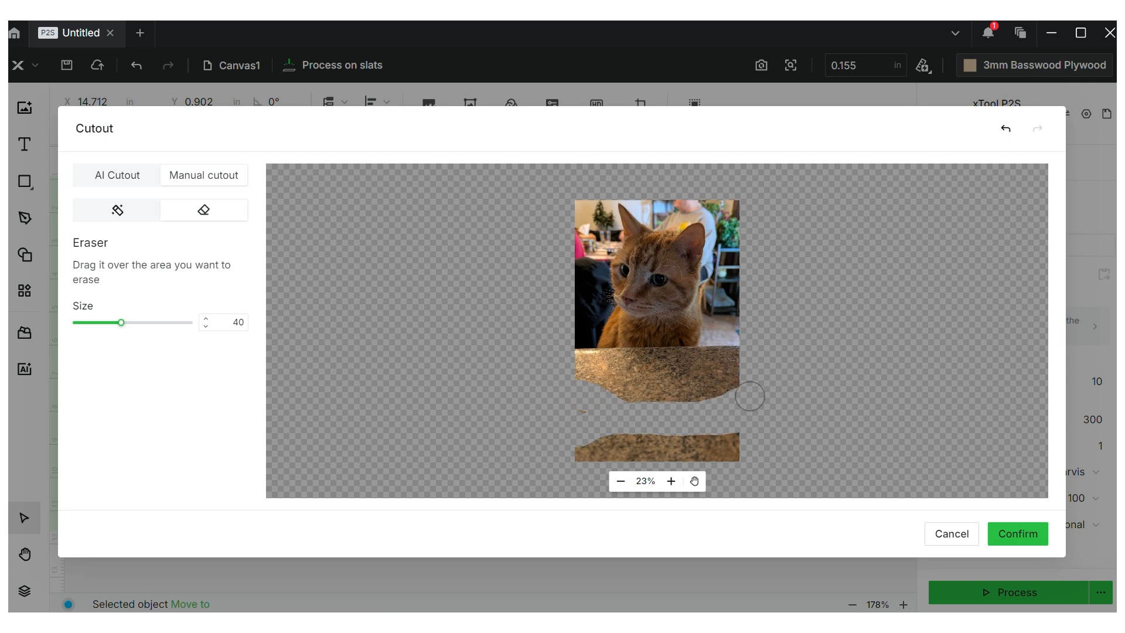
{"action": "left_click", "coordinate": [129, 216]}
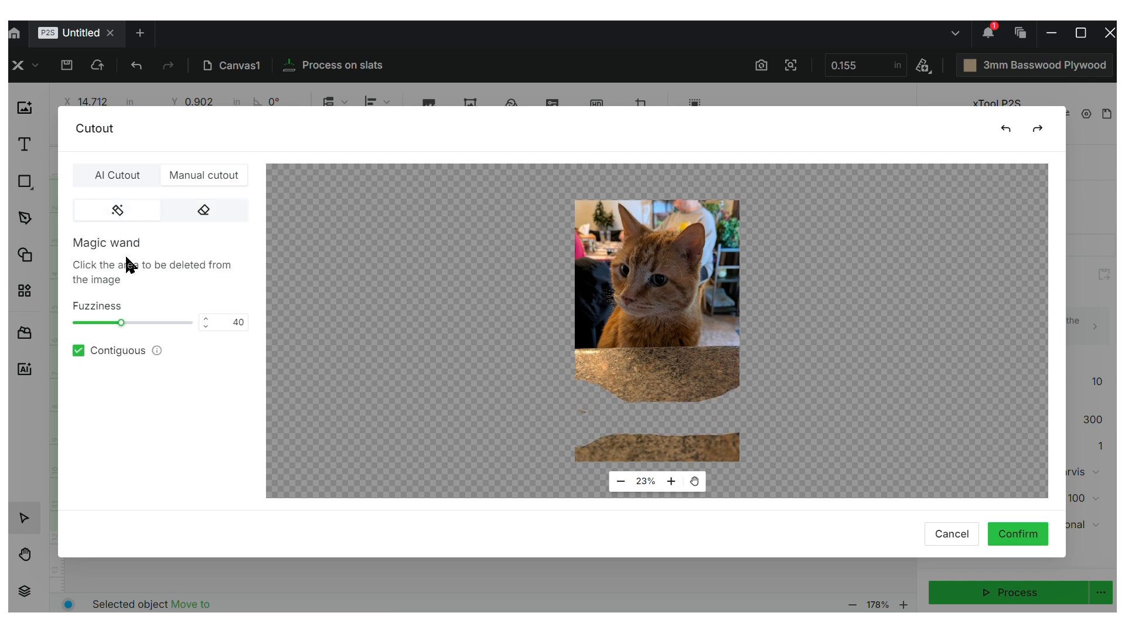
{"action": "left_click", "coordinate": [79, 353]}
{"action": "left_click", "coordinate": [729, 276]}
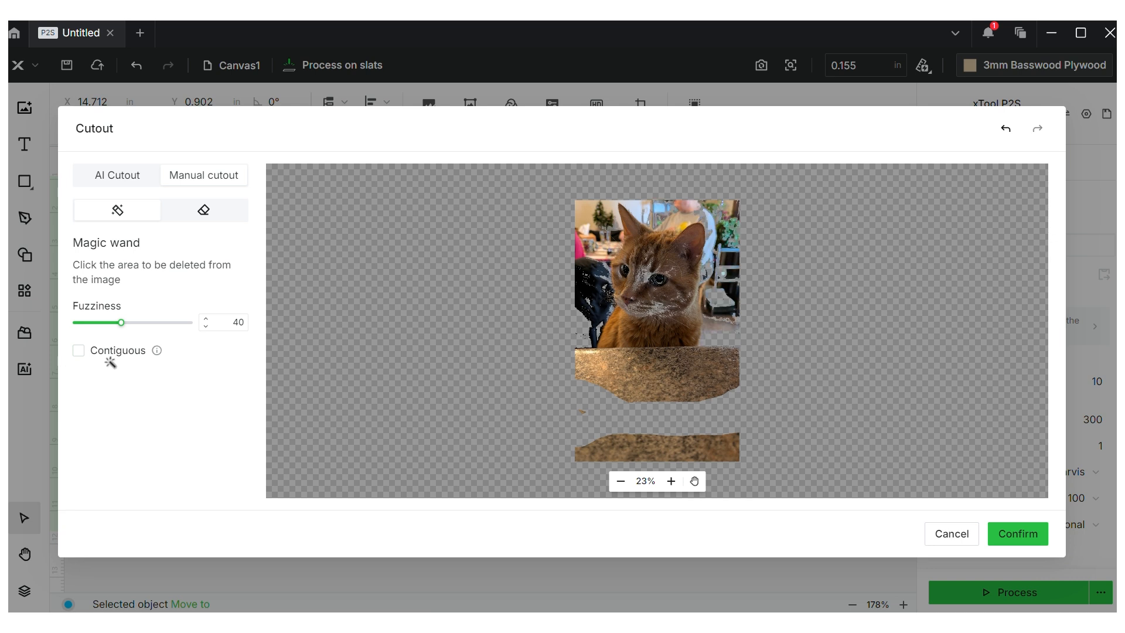
{"action": "left_click", "coordinate": [732, 302]}
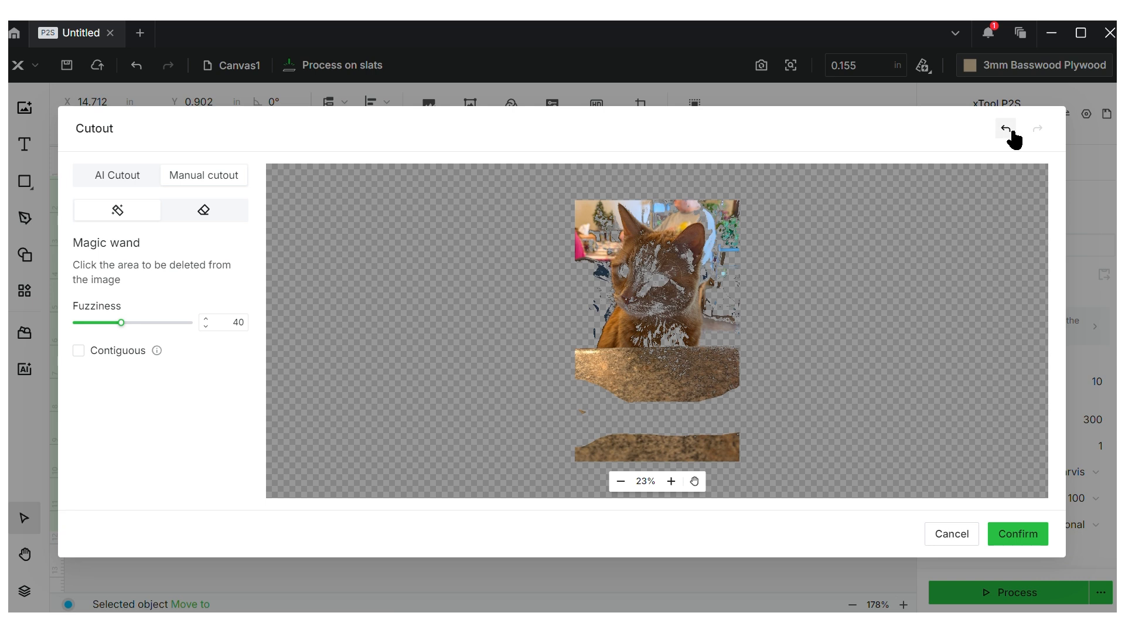
Undo the magic-wand deletions, erase more countertop, then cancel the cutout
{"action": "left_click", "coordinate": [204, 212]}
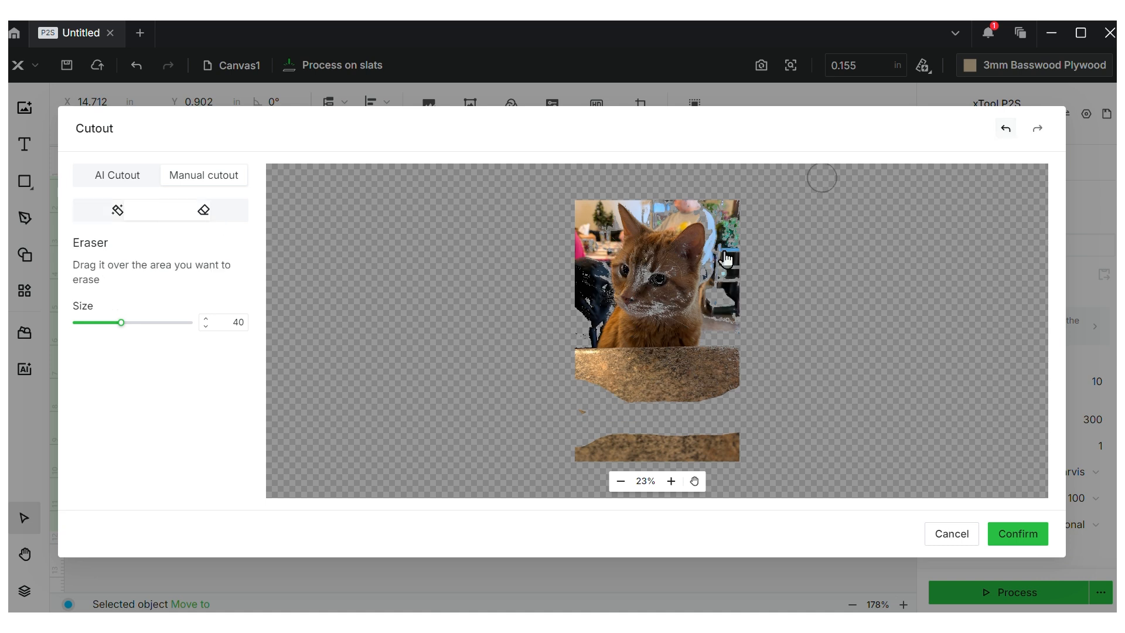
{"action": "key", "text": "ctrl+z"}
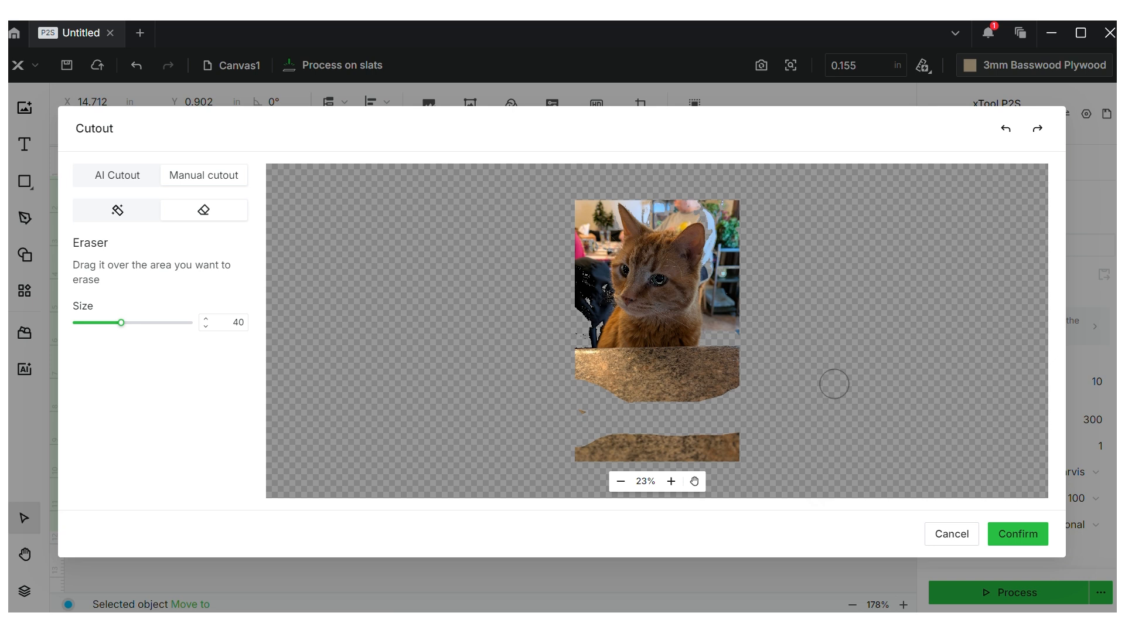
{"action": "mouse_move", "coordinate": [739, 359]}
{"action": "left_mouse_down"}
{"action": "mouse_move", "coordinate": [578, 374]}
{"action": "mouse_move", "coordinate": [566, 384]}
{"action": "mouse_move", "coordinate": [590, 392]}
{"action": "mouse_move", "coordinate": [728, 369]}
{"action": "mouse_move", "coordinate": [746, 378]}
{"action": "mouse_move", "coordinate": [584, 418]}
{"action": "mouse_move", "coordinate": [573, 446]}
{"action": "mouse_move", "coordinate": [600, 458]}
{"action": "mouse_move", "coordinate": [748, 455]}
{"action": "mouse_move", "coordinate": [750, 442]}
{"action": "mouse_move", "coordinate": [728, 439]}
{"action": "mouse_move", "coordinate": [585, 442]}
{"action": "left_mouse_up"}
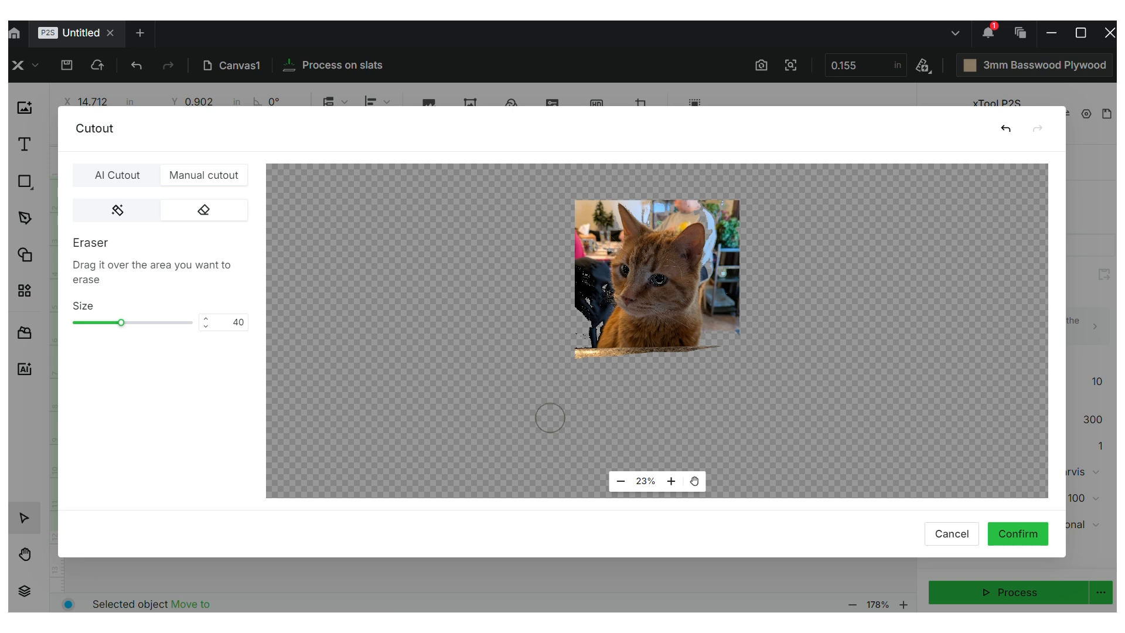
{"action": "left_click", "coordinate": [968, 533]}
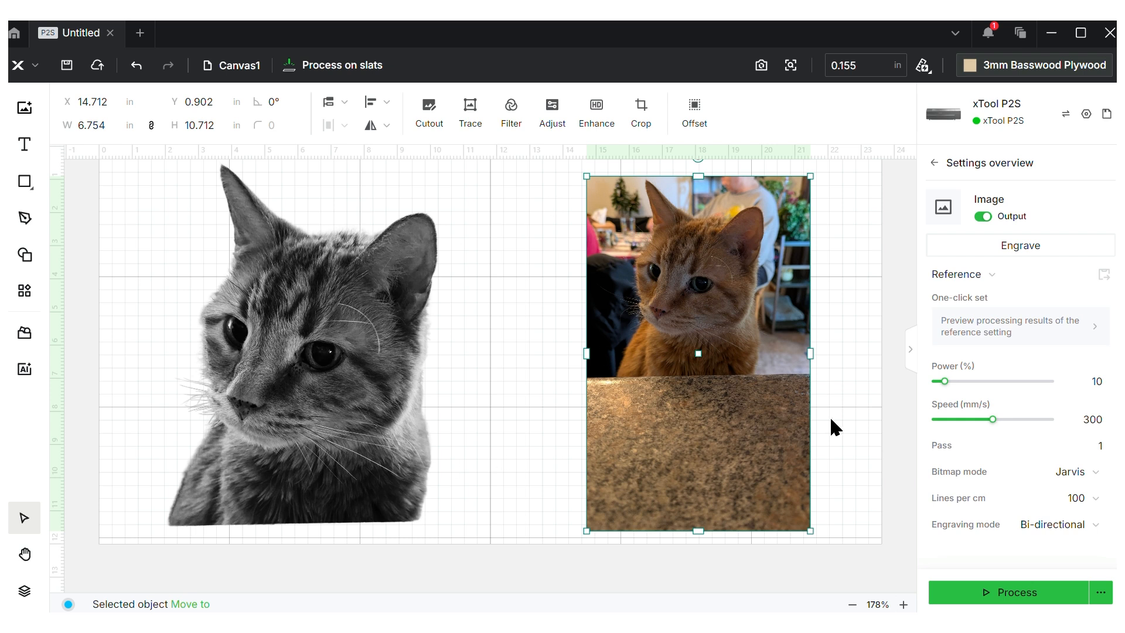
{"action": "left_click", "coordinate": [507, 117]}
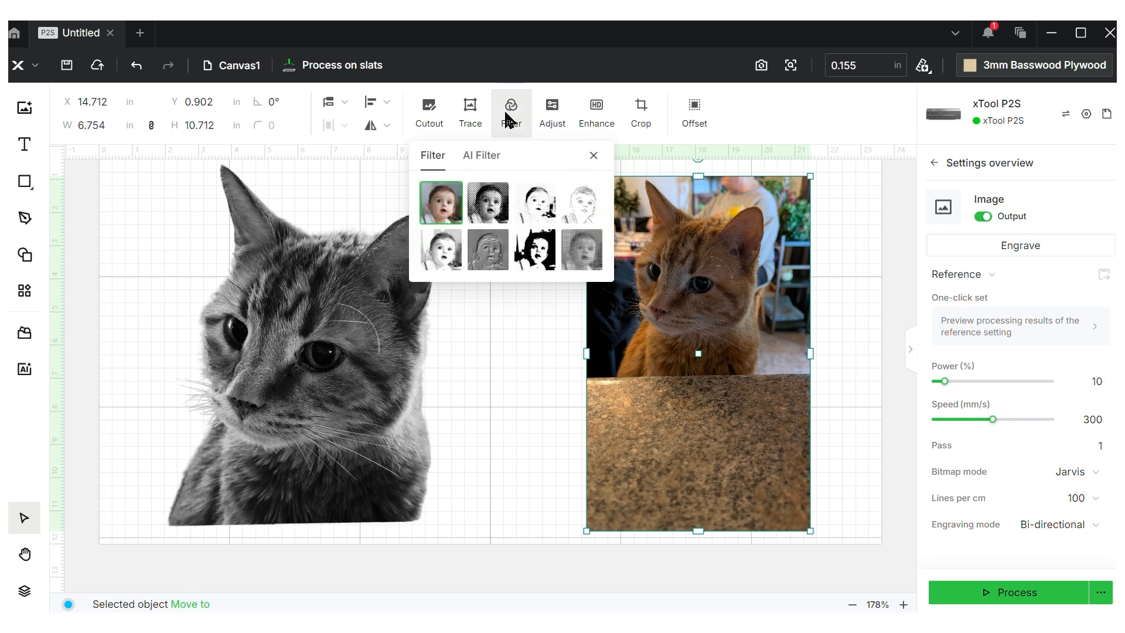
{"action": "left_click", "coordinate": [485, 159]}
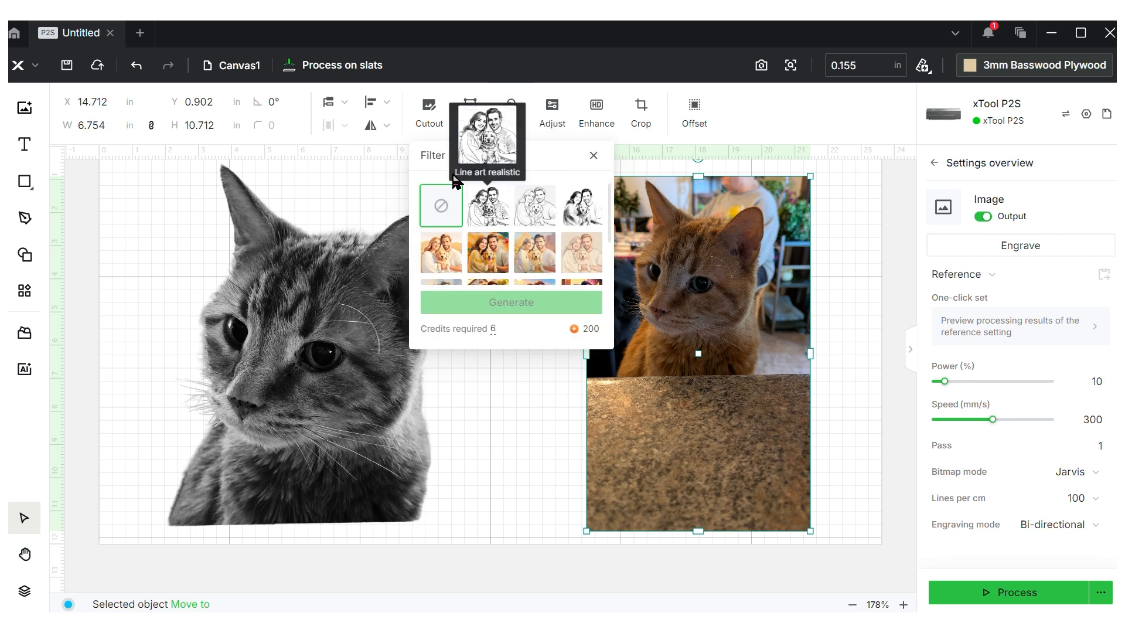
{"action": "mouse_move", "coordinate": [479, 267]}
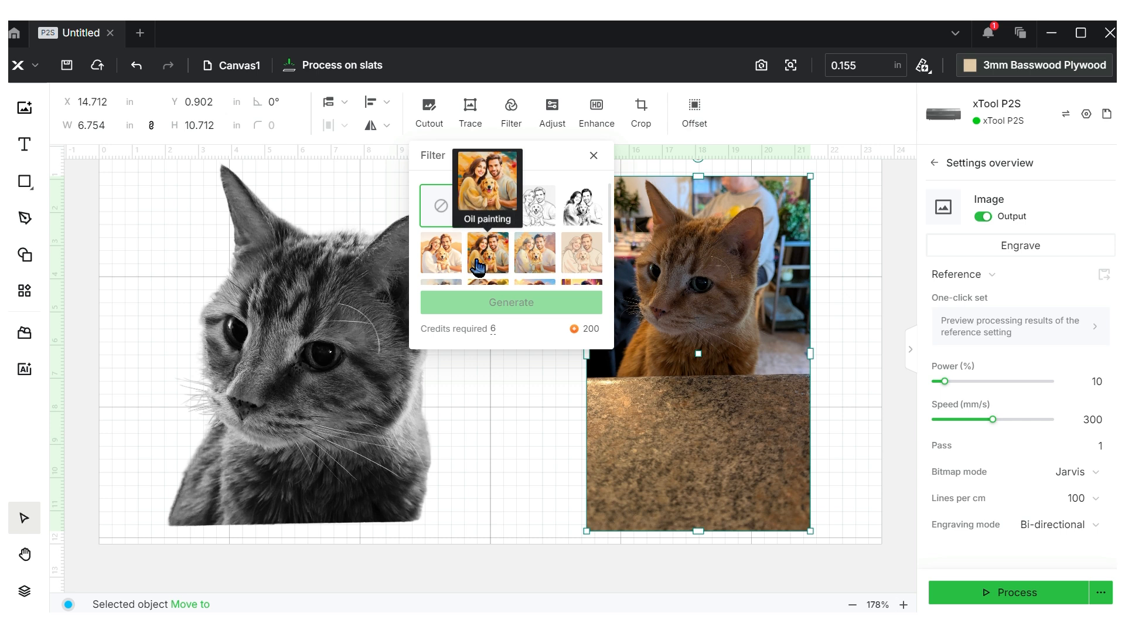
{"action": "left_click", "coordinate": [431, 155]}
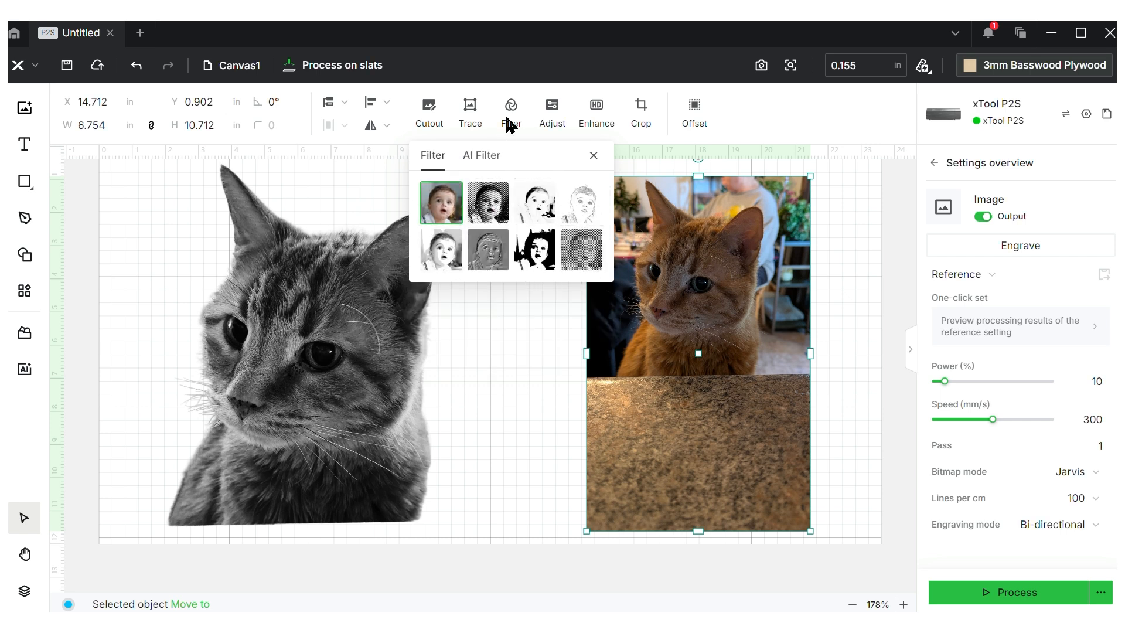
{"action": "left_click", "coordinate": [549, 370]}
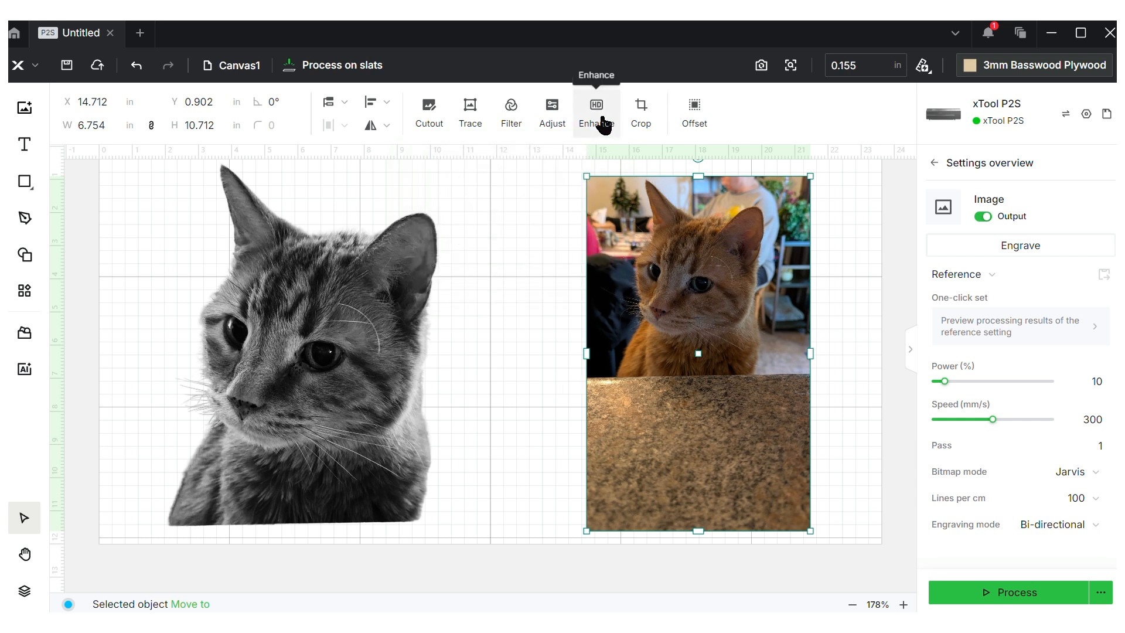
{"action": "left_click", "coordinate": [557, 120]}
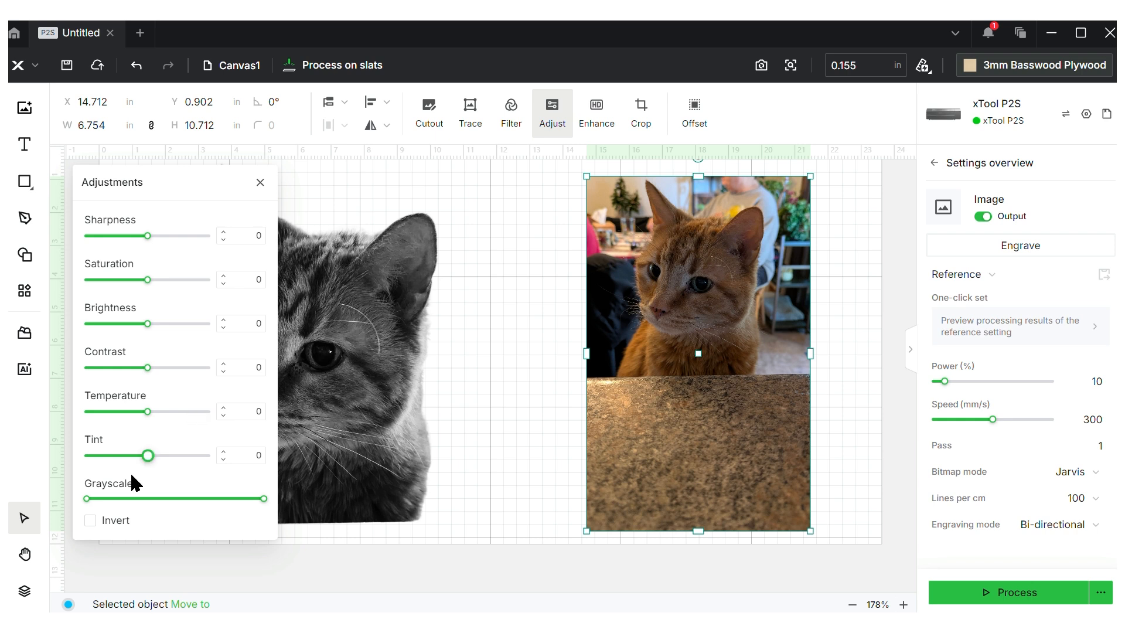
{"action": "mouse_move", "coordinate": [86, 501]}
{"action": "left_click_drag", "start_coordinate": [87, 498], "coordinate": [197, 505]}
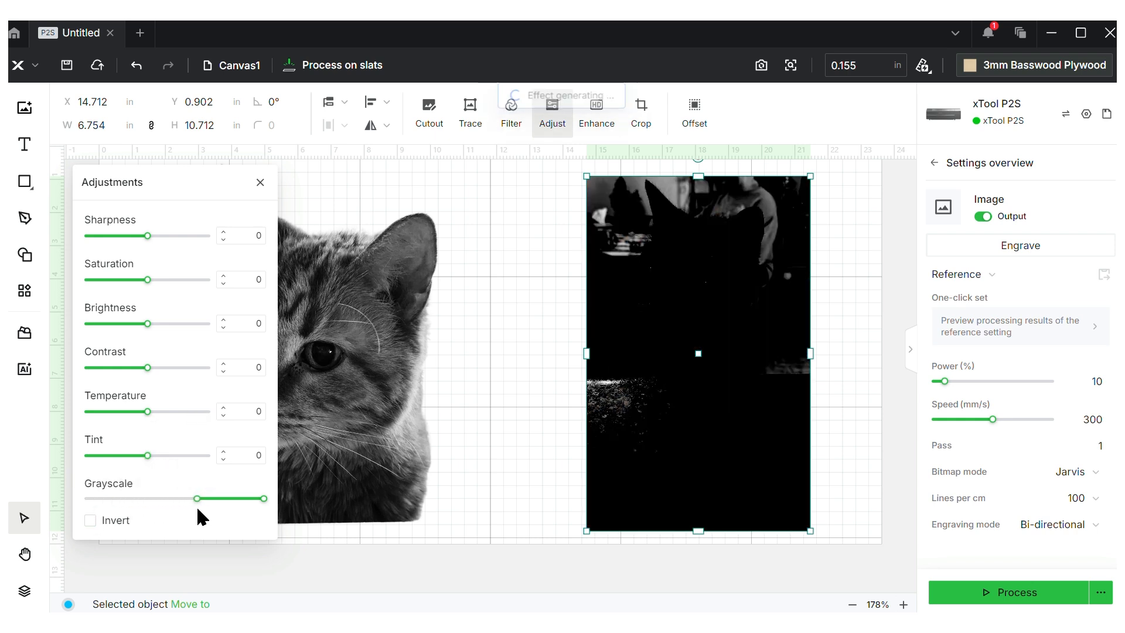
{"action": "mouse_move", "coordinate": [197, 501]}
{"action": "left_click_drag", "start_coordinate": [197, 502], "coordinate": [54, 497]}
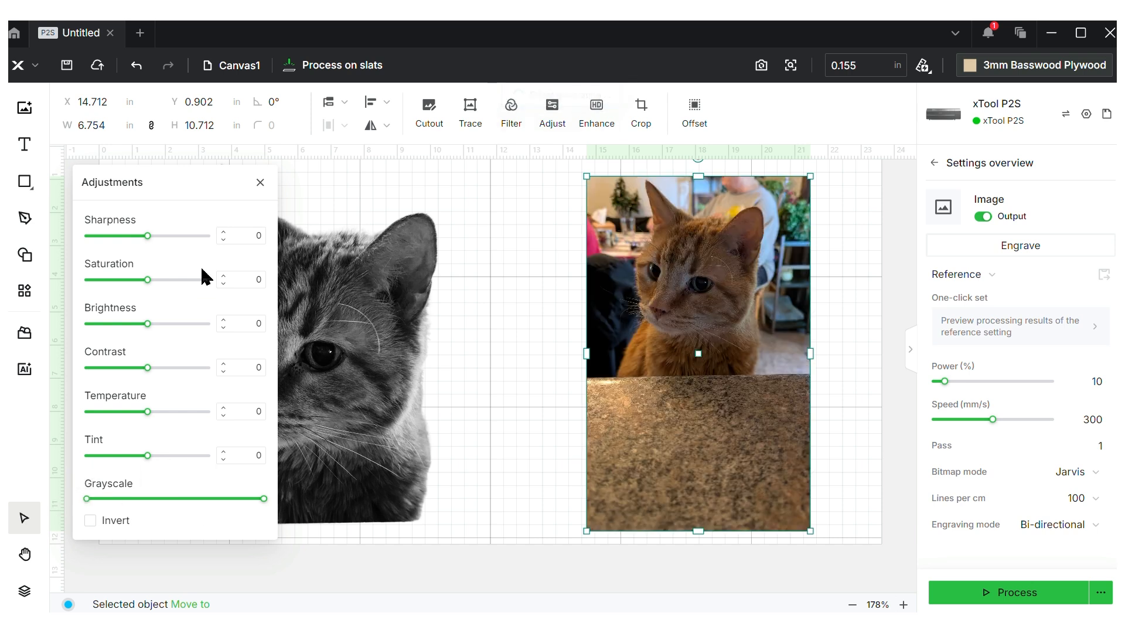
{"action": "left_click", "coordinate": [260, 183]}
{"action": "left_click", "coordinate": [514, 319]}
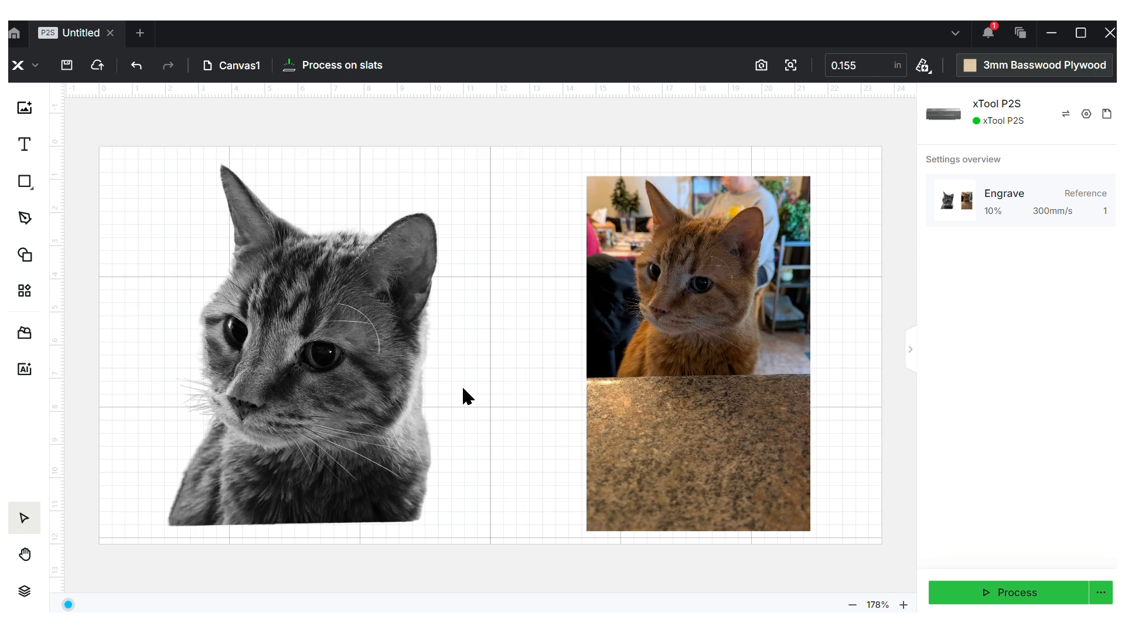
{"action": "left_click", "coordinate": [650, 380]}
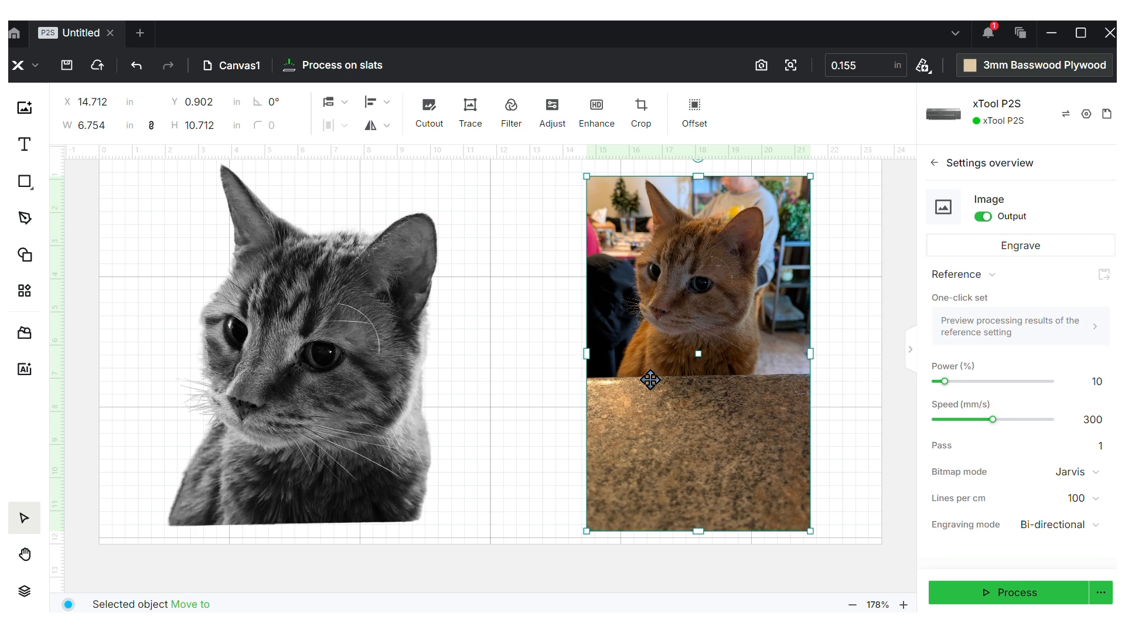
{"action": "key", "text": "Delete"}
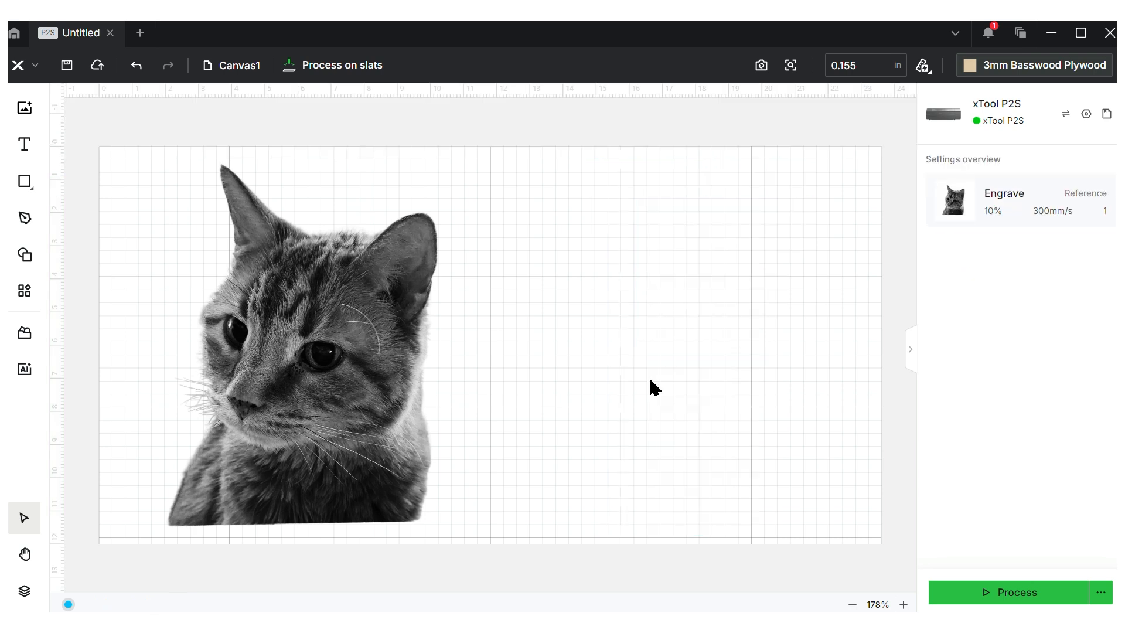
{"action": "left_click", "coordinate": [347, 337]}
{"action": "left_click_drag", "start_coordinate": [351, 326], "coordinate": [570, 347]}
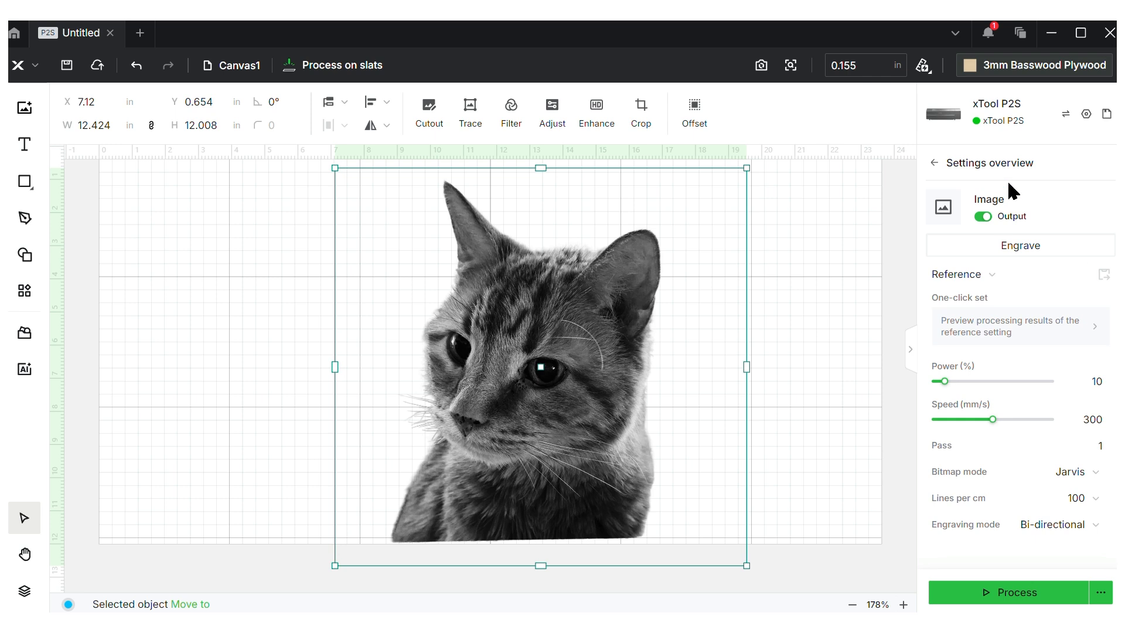
Leave the cat image's bitmap dithering mode set to Jarvis
{"action": "left_click", "coordinate": [1082, 484]}
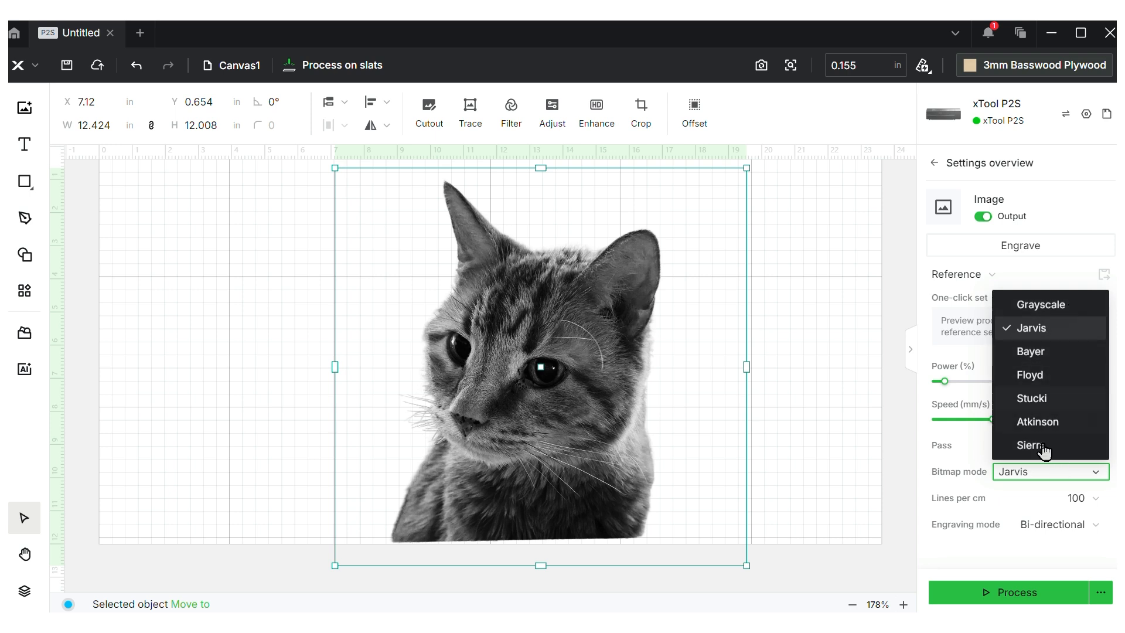
{"action": "left_click", "coordinate": [1062, 481]}
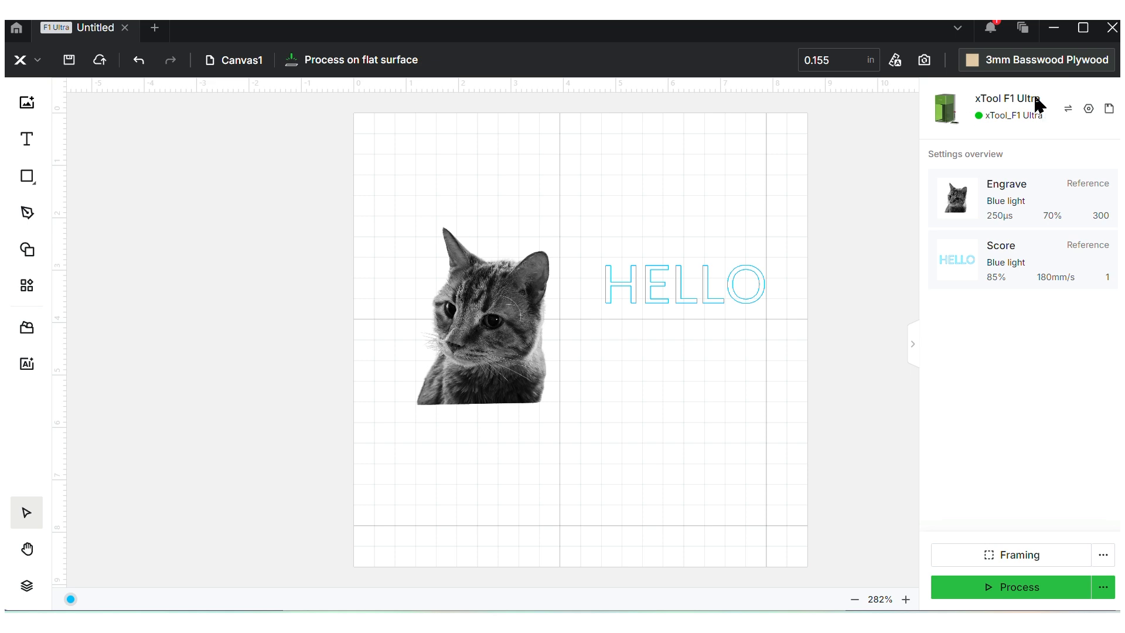
Switch the HELLO text to Engrave and refresh the camera capture of the work bed
{"action": "left_click", "coordinate": [475, 335]}
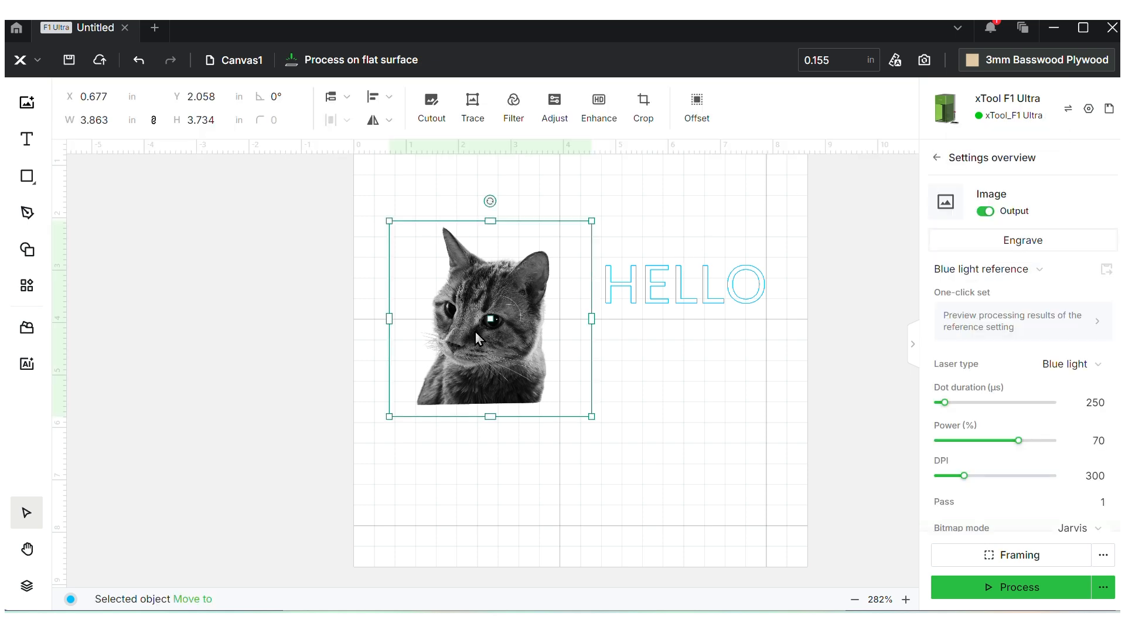
{"action": "left_click", "coordinate": [638, 290]}
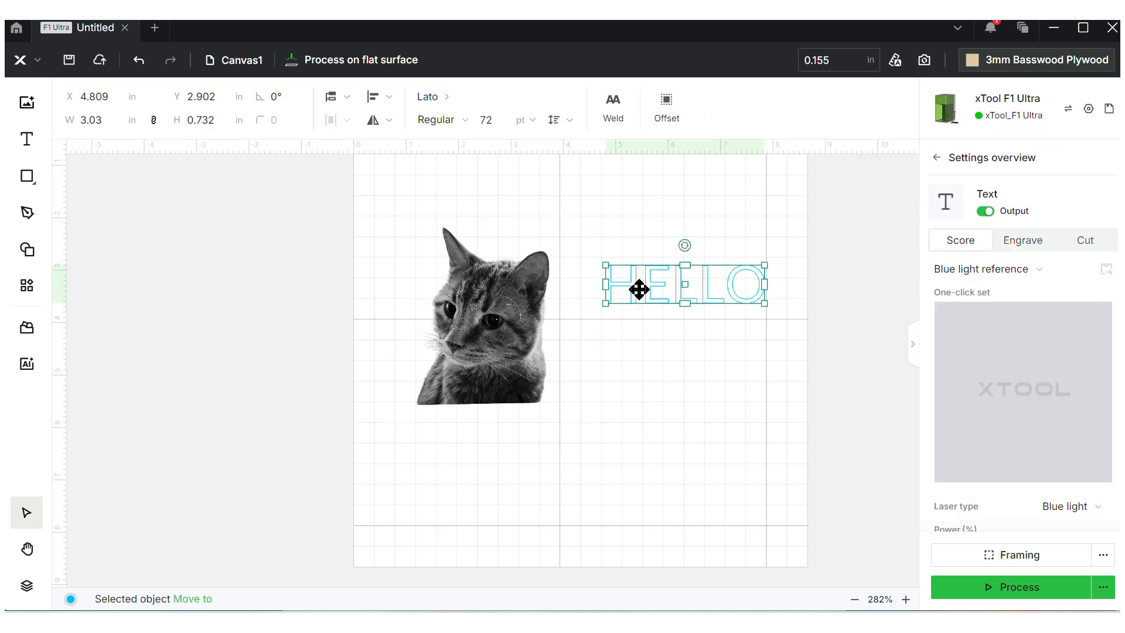
{"action": "left_click", "coordinate": [1037, 246]}
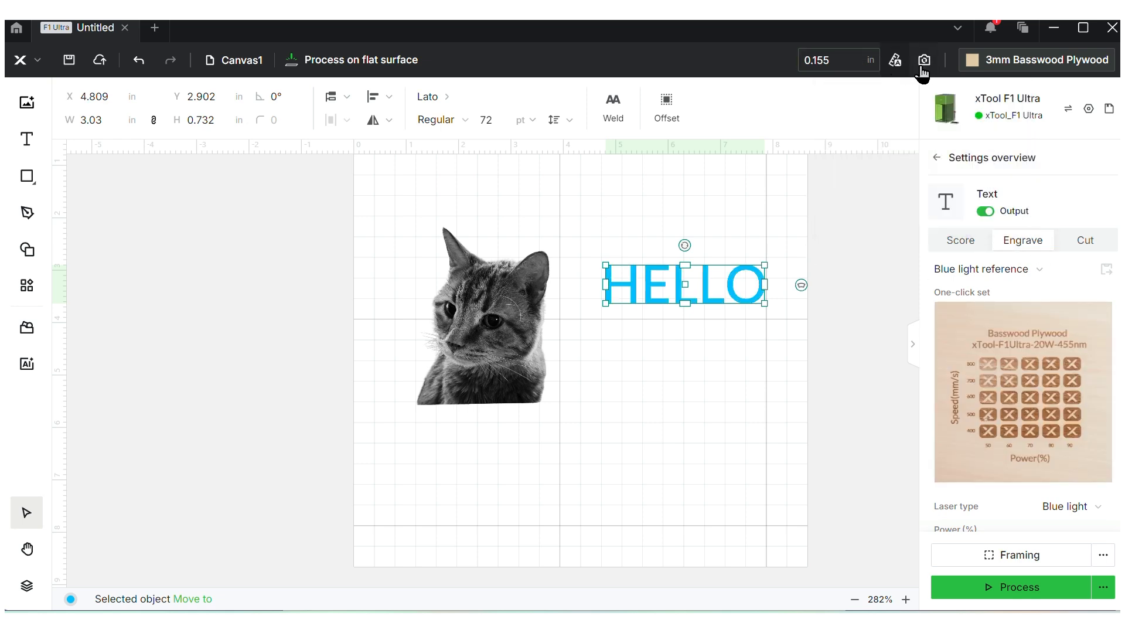
{"action": "left_click", "coordinate": [993, 139]}
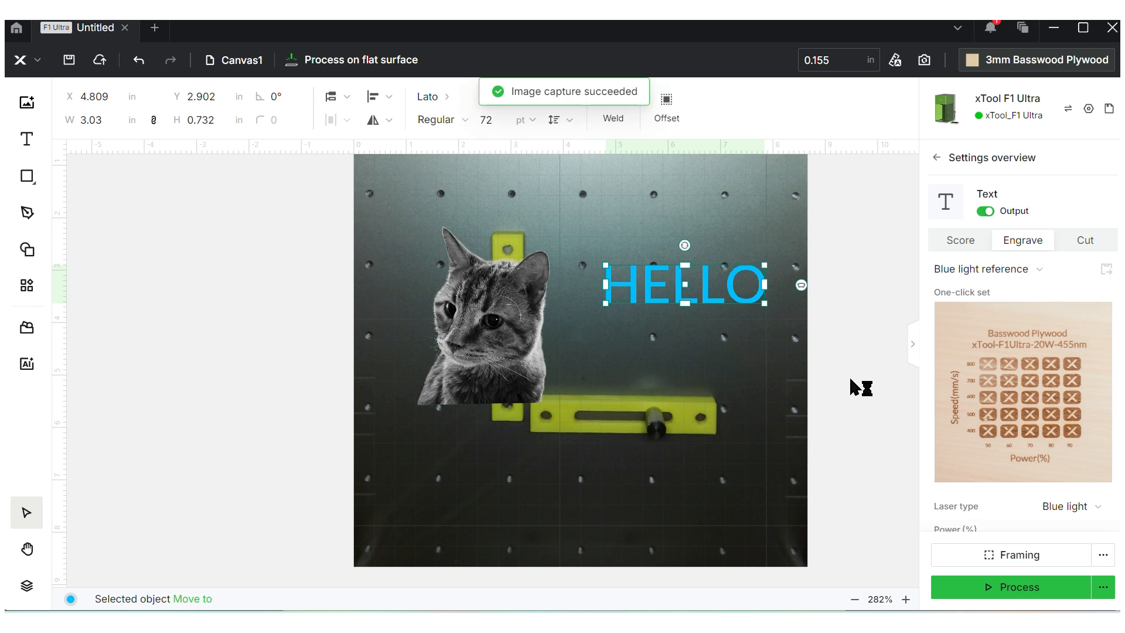
Hide the camera background, then toggle HELLO to Cut and back to Engrave
{"action": "right_click", "coordinate": [782, 208]}
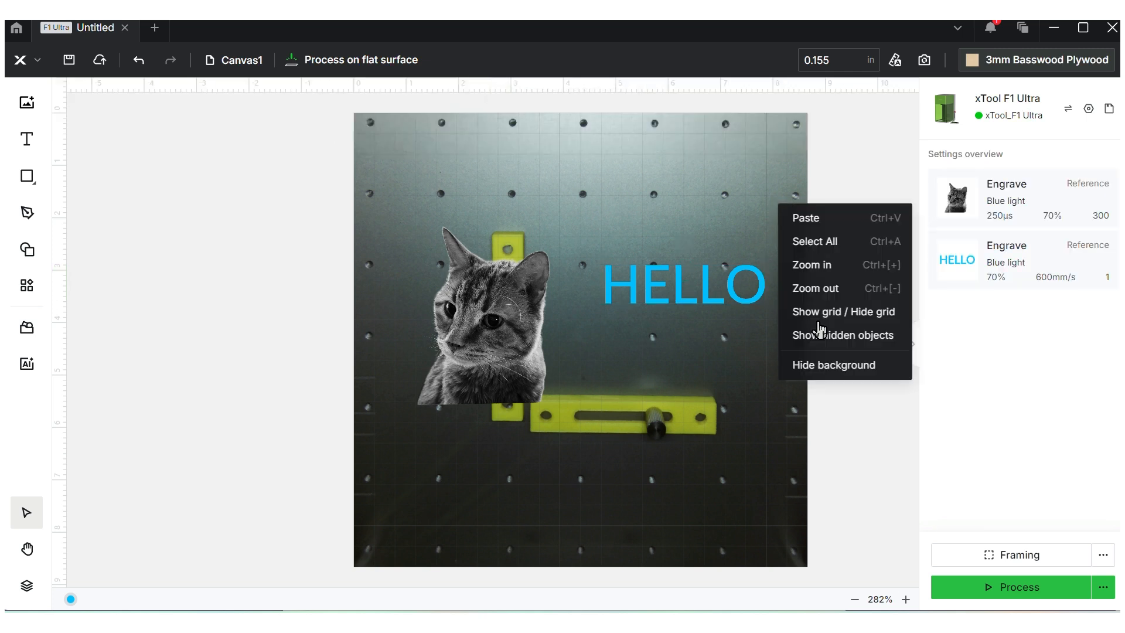
{"action": "left_click", "coordinate": [822, 366]}
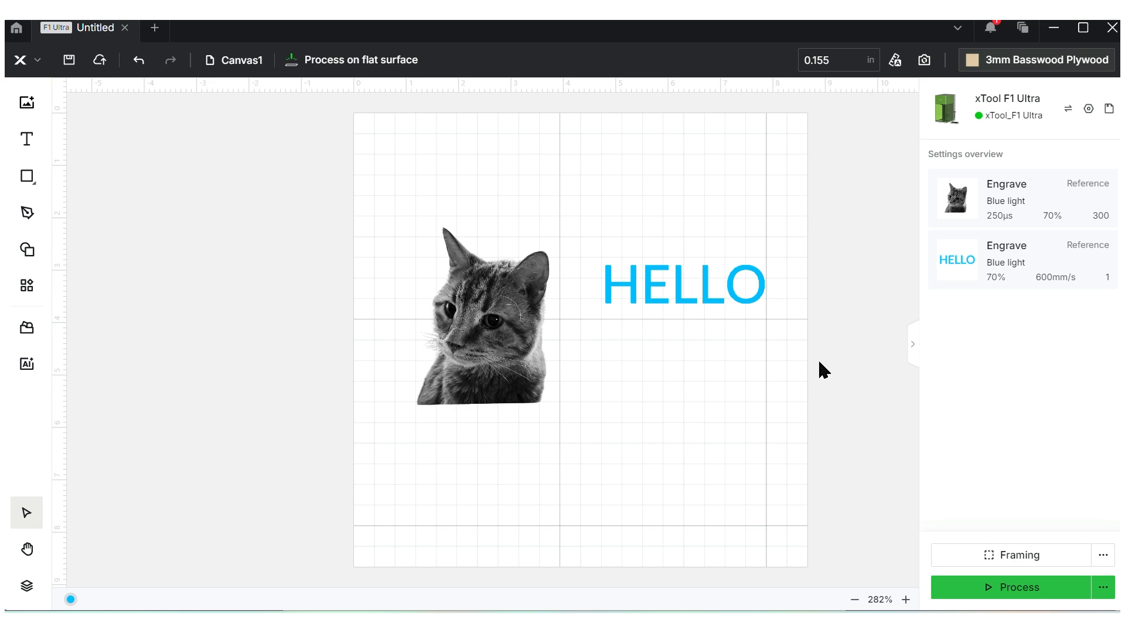
{"action": "left_click", "coordinate": [740, 284]}
{"action": "left_click", "coordinate": [656, 254]}
{"action": "left_click", "coordinate": [743, 302]}
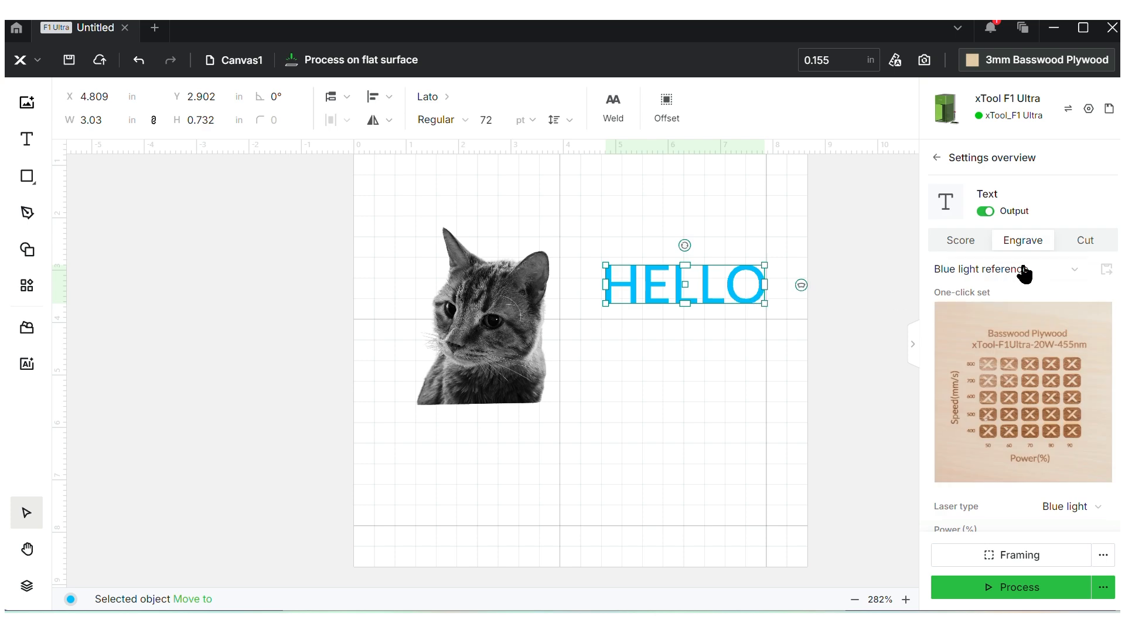
{"action": "left_click", "coordinate": [1084, 246]}
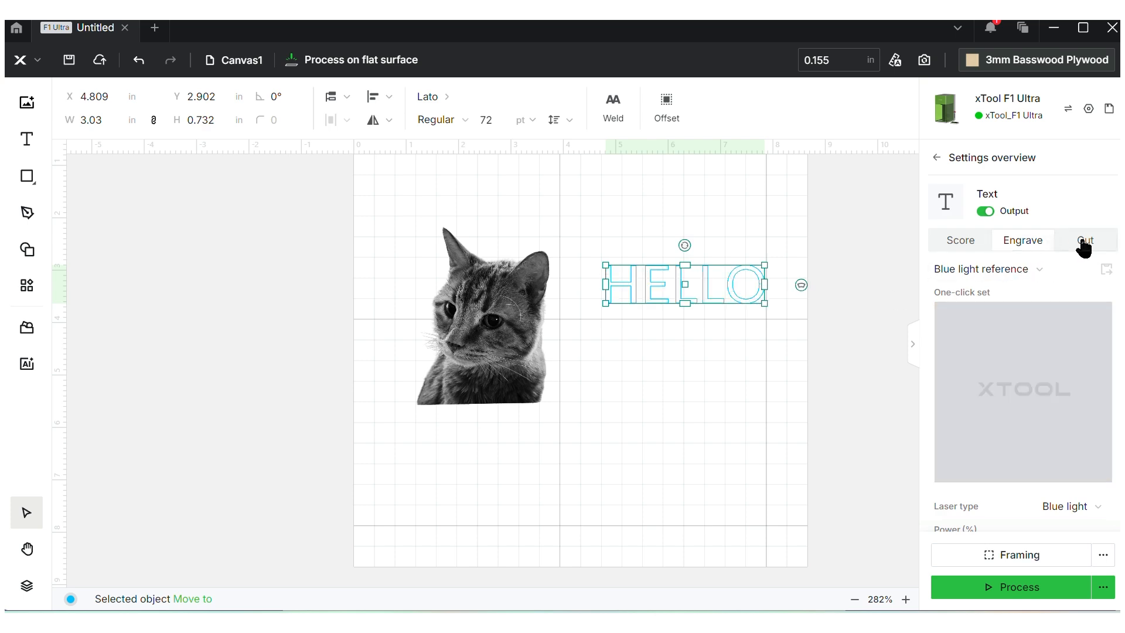
{"action": "left_click", "coordinate": [1024, 245]}
Set the material to 1/4" Black Opaque Glossy Acrylic and dismiss the flammable-material warning
{"action": "mouse_move", "coordinate": [1073, 69]}
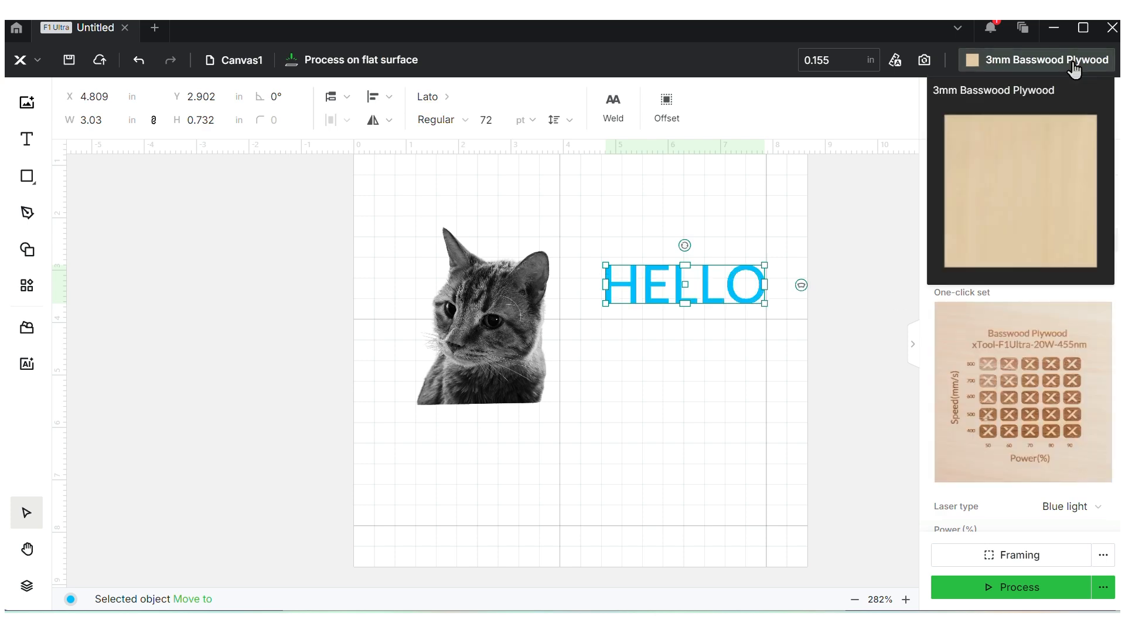
{"action": "left_click", "coordinate": [1073, 62]}
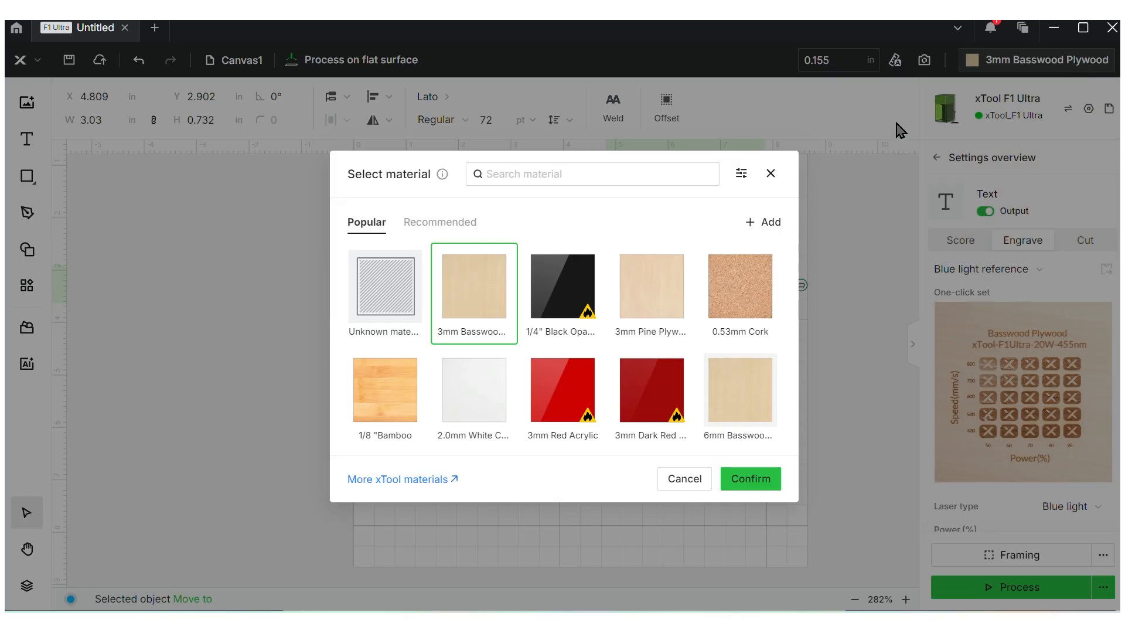
{"action": "left_click", "coordinate": [559, 278]}
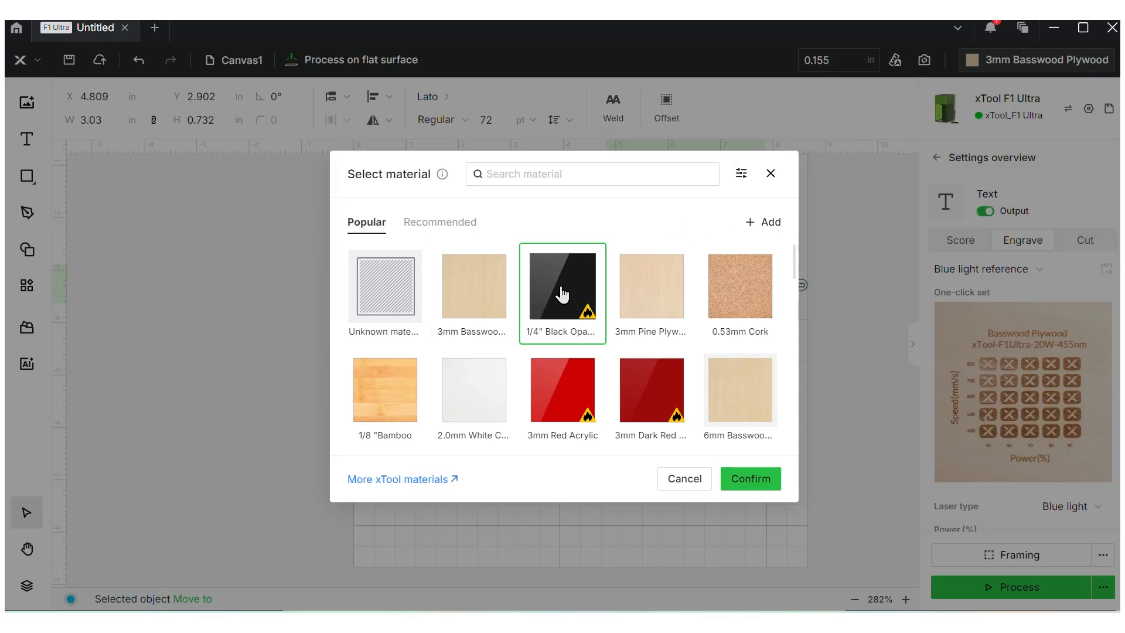
{"action": "left_click", "coordinate": [757, 478]}
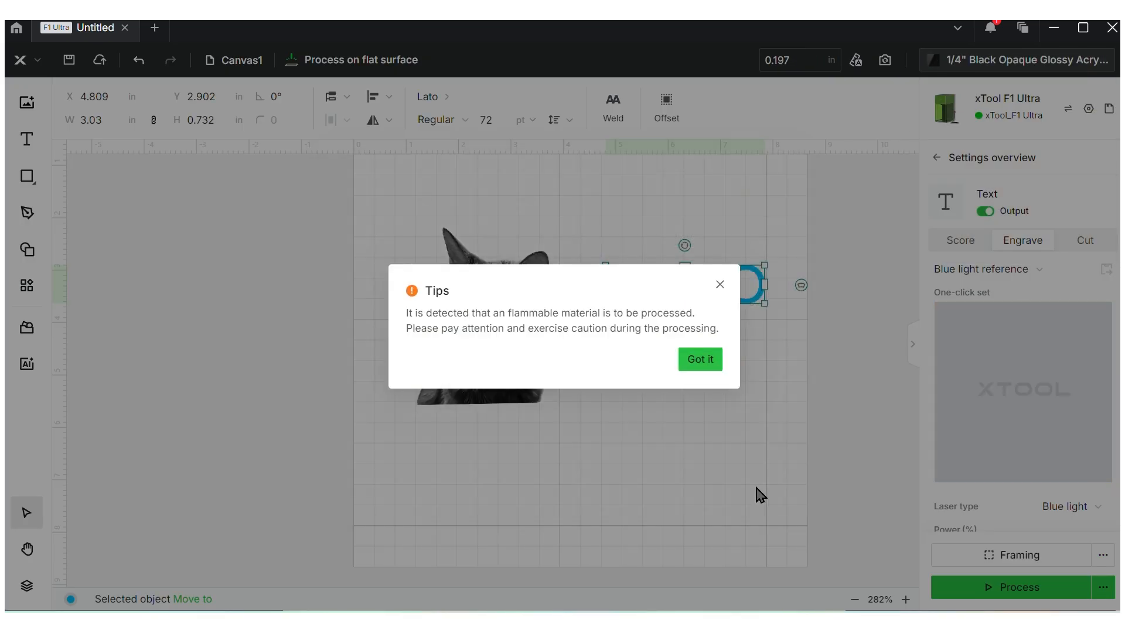
{"action": "left_click", "coordinate": [695, 359]}
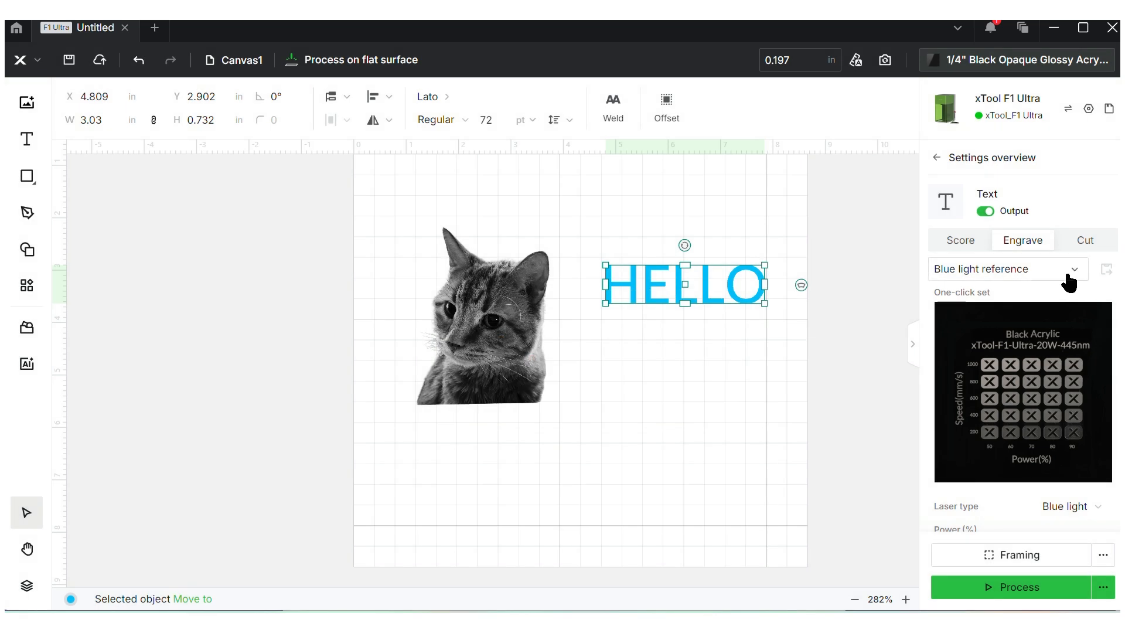
Try the Fiber IR reference for HELLO and expand its Advanced settings
{"action": "left_click", "coordinate": [1033, 271]}
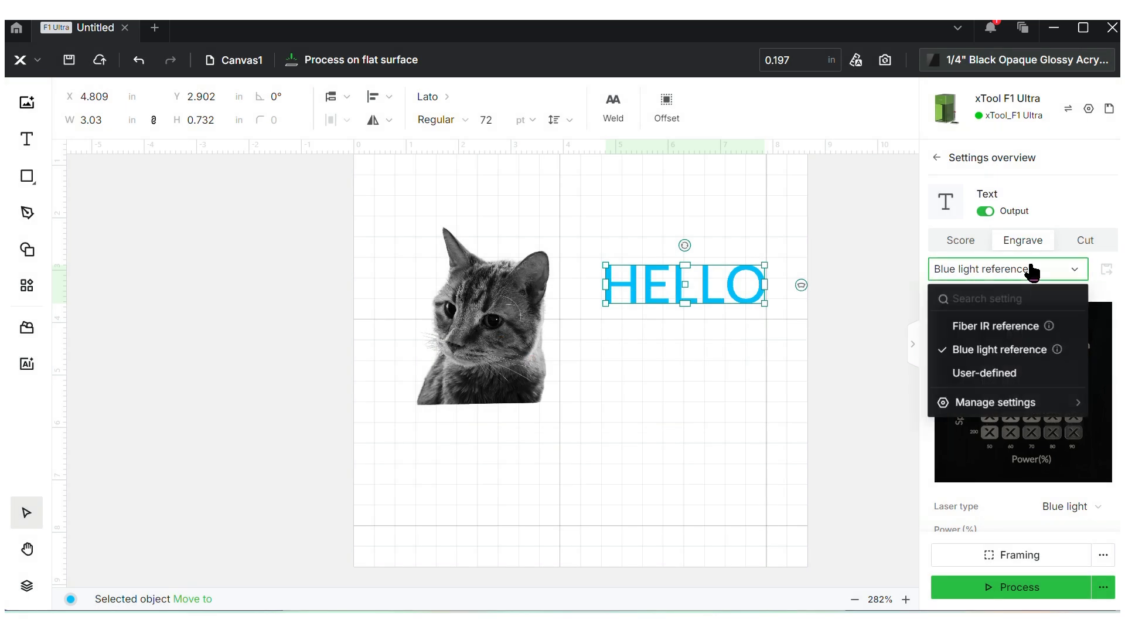
{"action": "left_click", "coordinate": [1004, 332]}
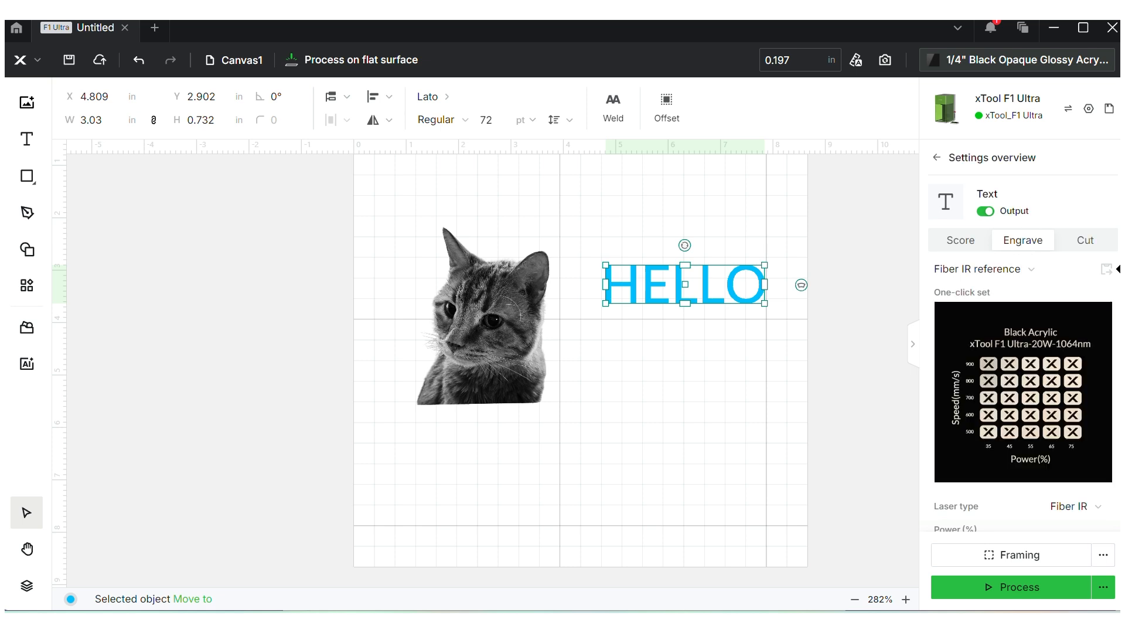
{"action": "scroll", "coordinate": [1022, 352], "scroll_direction": "down", "scroll_amount": 5}
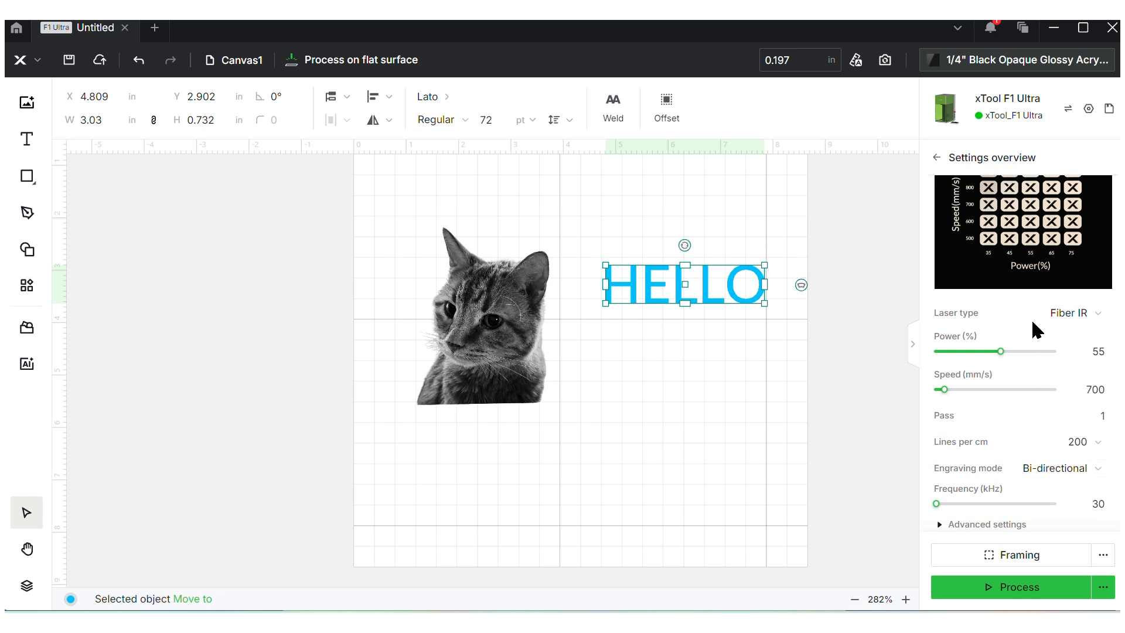
{"action": "left_click", "coordinate": [941, 525]}
{"action": "scroll", "coordinate": [1116, 489], "scroll_direction": "down", "scroll_amount": 2}
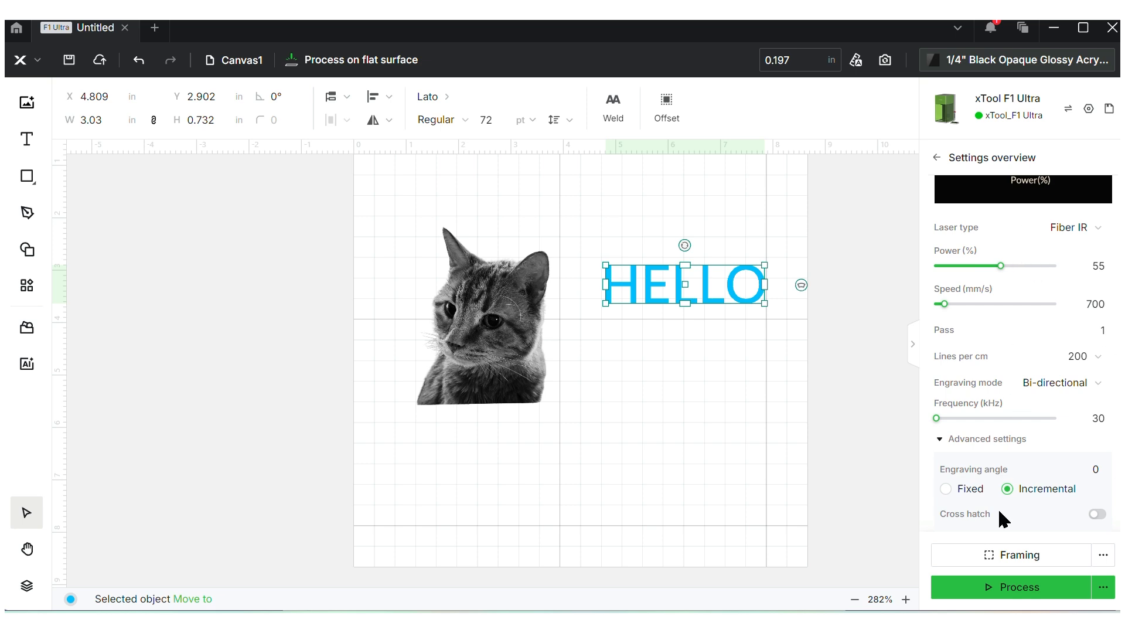
{"action": "scroll", "coordinate": [1052, 311], "scroll_direction": "up", "scroll_amount": 6}
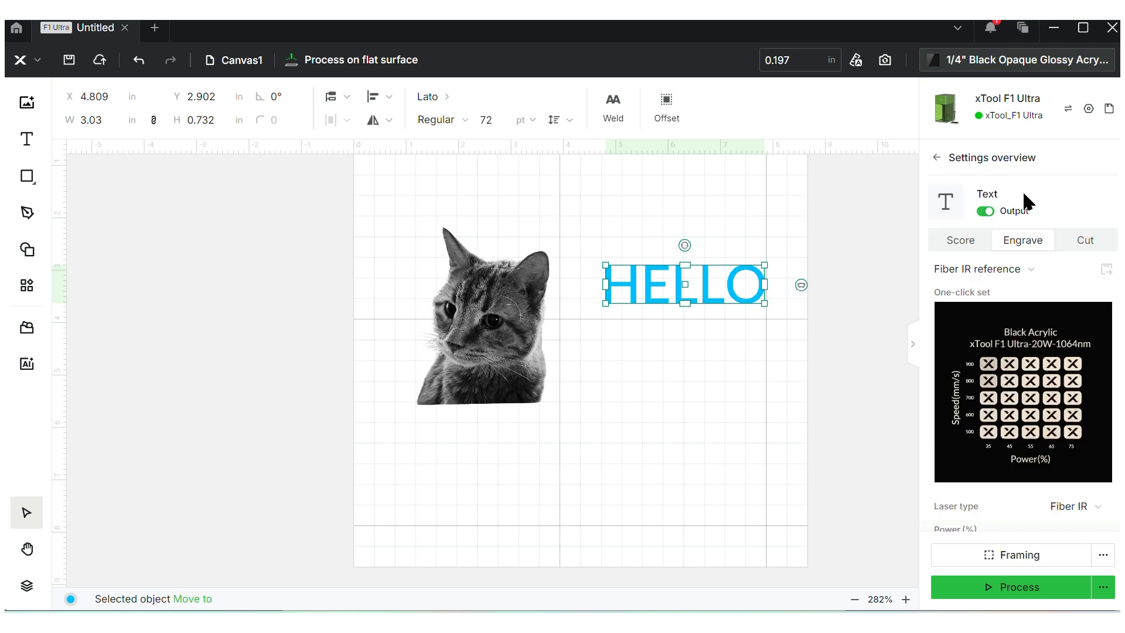
Return HELLO to the Blue light reference and select the cat image
{"action": "left_click", "coordinate": [1024, 270]}
{"action": "left_click", "coordinate": [999, 351]}
{"action": "left_click", "coordinate": [509, 318]}
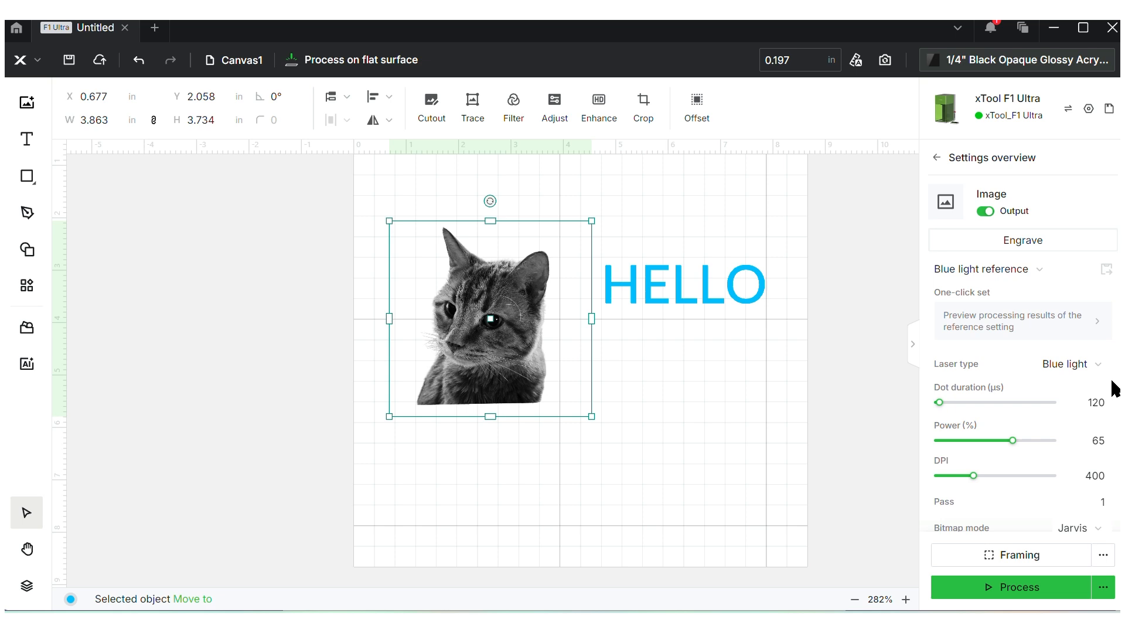
Check the cat's 120 µs dot duration, then deselect it to view the job overview
{"action": "left_click", "coordinate": [1102, 402]}
{"action": "scroll", "coordinate": [1116, 519], "scroll_direction": "down", "scroll_amount": 1}
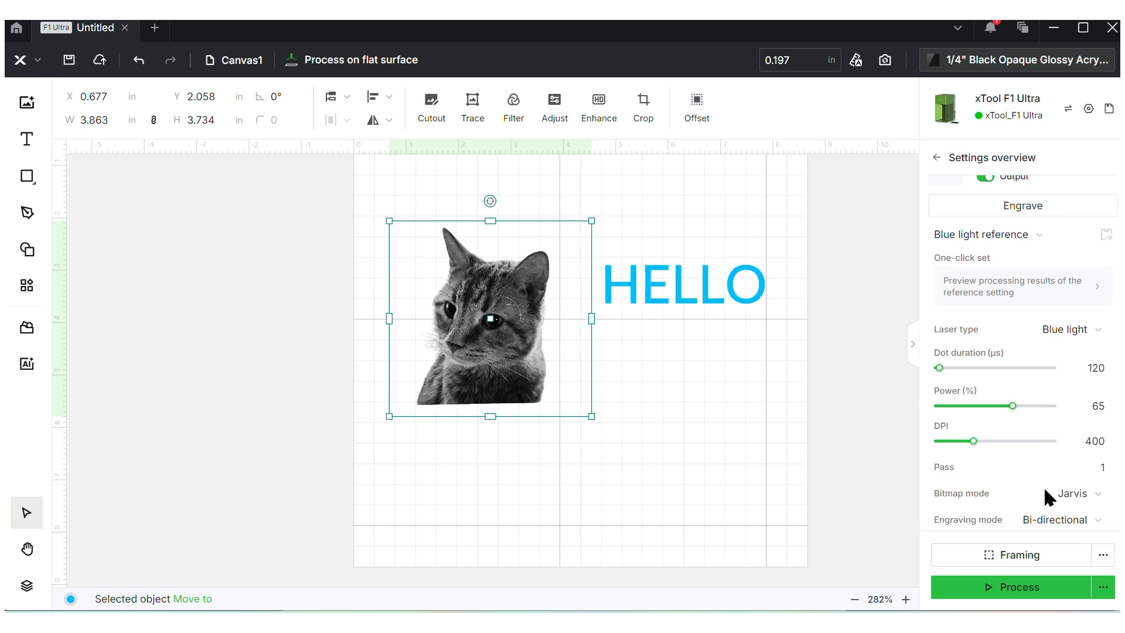
{"action": "left_click", "coordinate": [709, 351]}
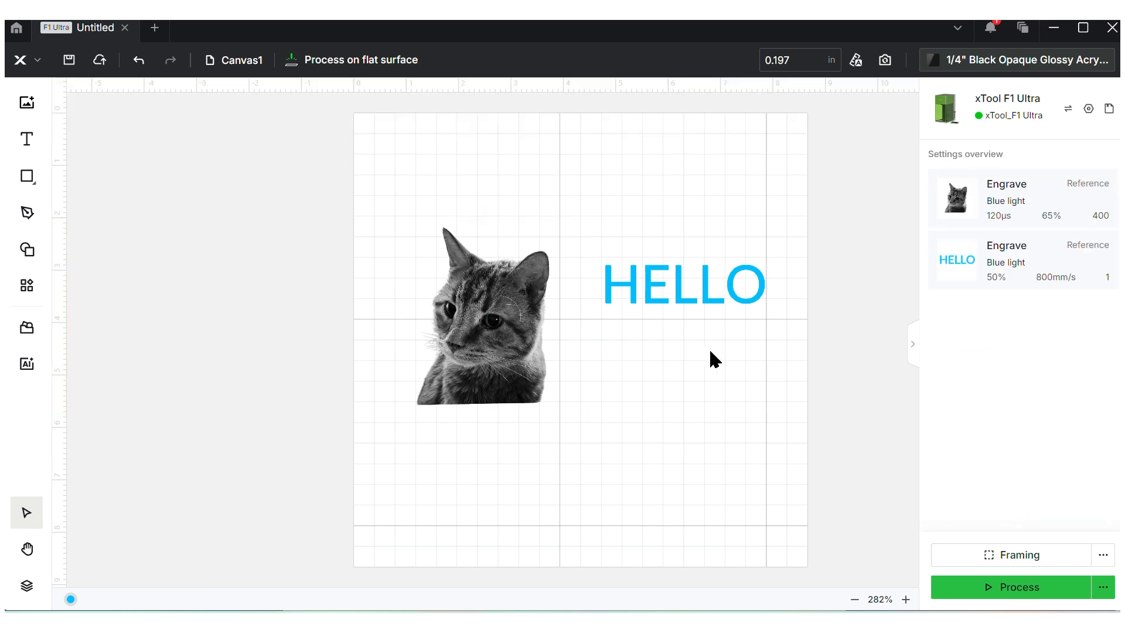